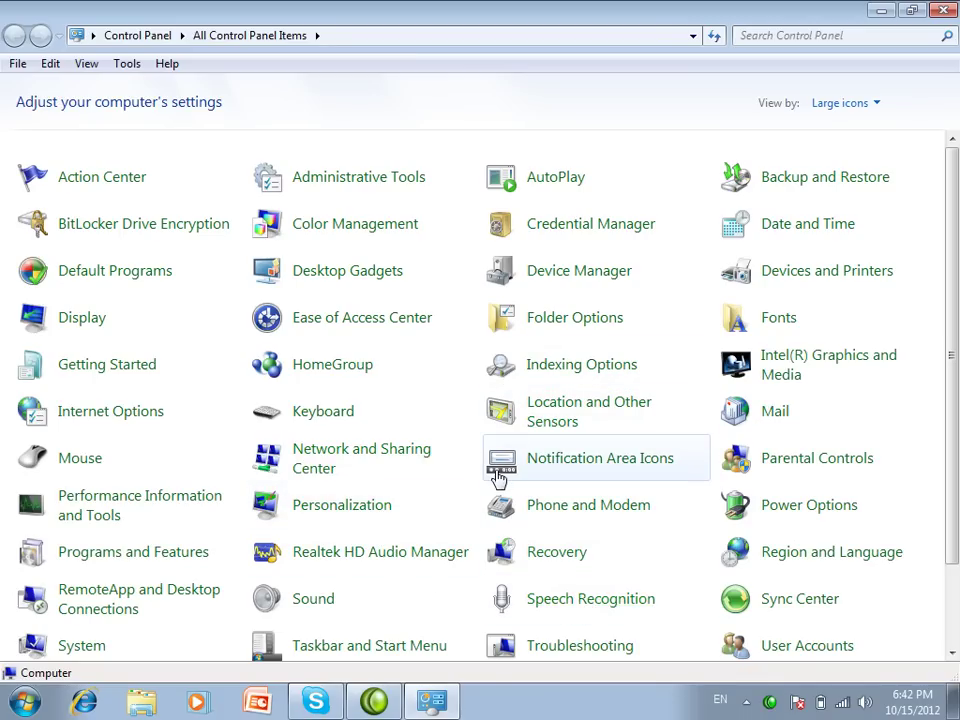
Step: Select Internet Options in Control Panel, then minimize the Control Panel window
{"action": "key", "text": "i"}
{"action": "key", "text": "i"}
{"action": "key", "text": "i"}
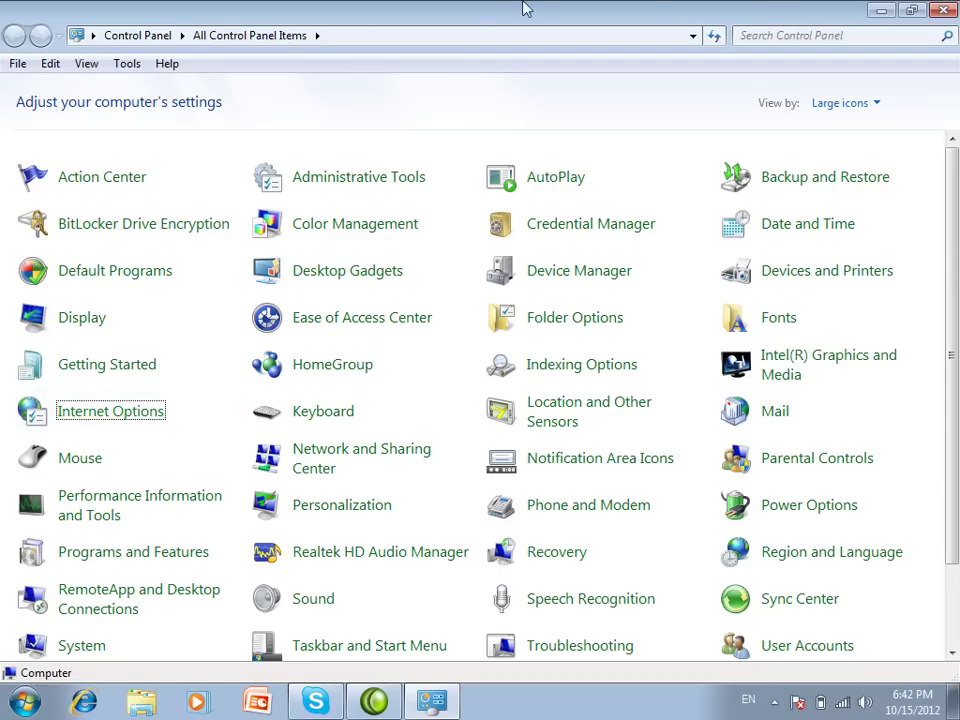
{"action": "left_click", "coordinate": [882, 12]}
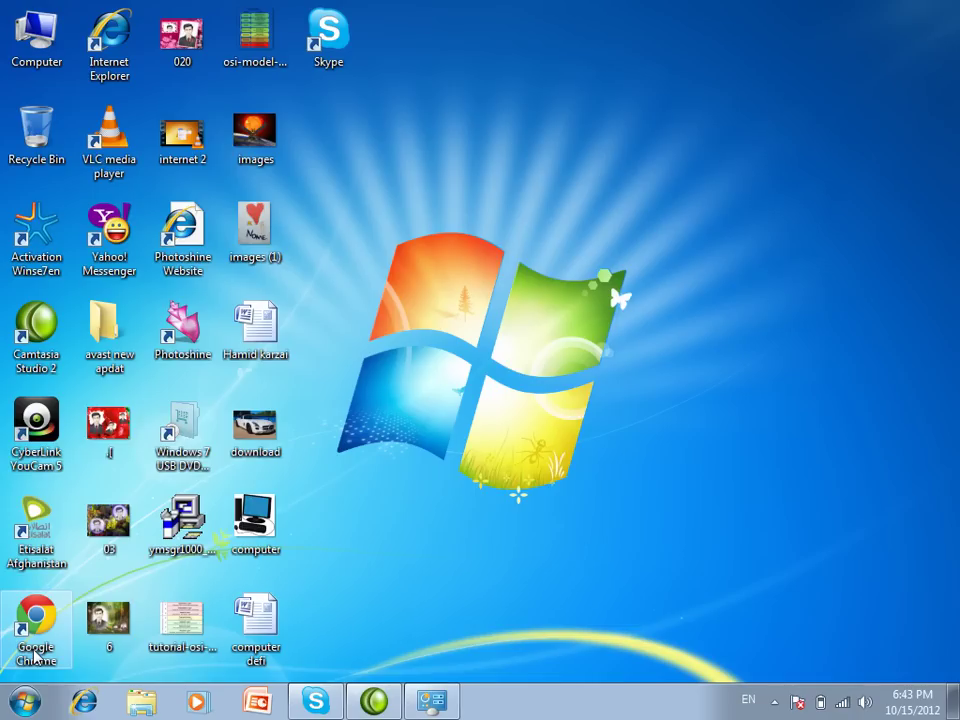
Step: Launch Internet Explorer on MSN and show the address bar's History and Favorites list
{"action": "left_click", "coordinate": [83, 705]}
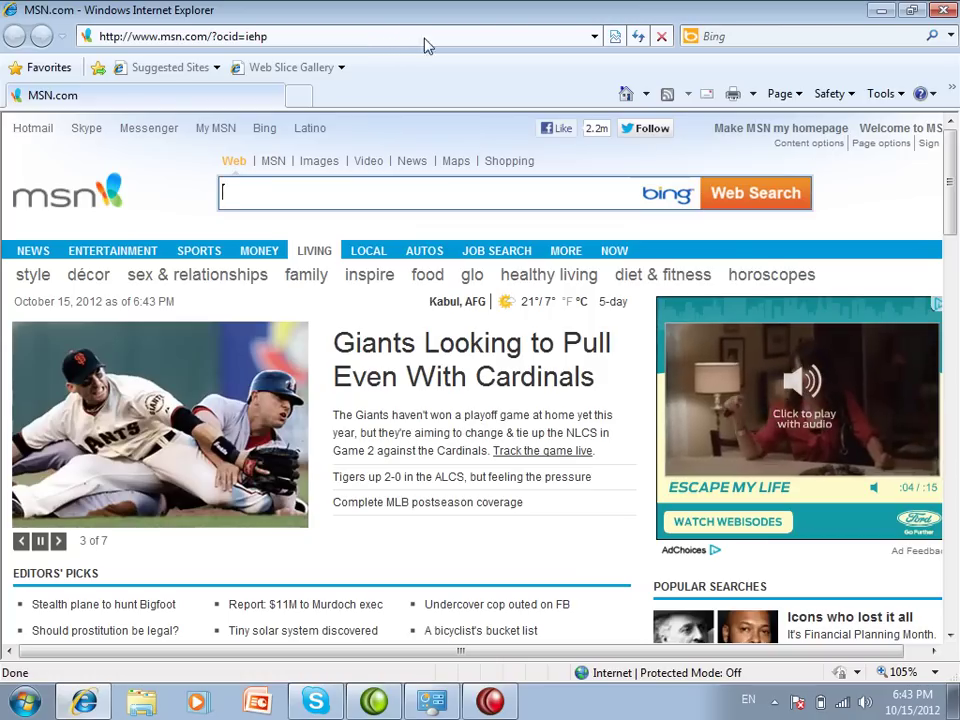
{"action": "left_click", "coordinate": [593, 38]}
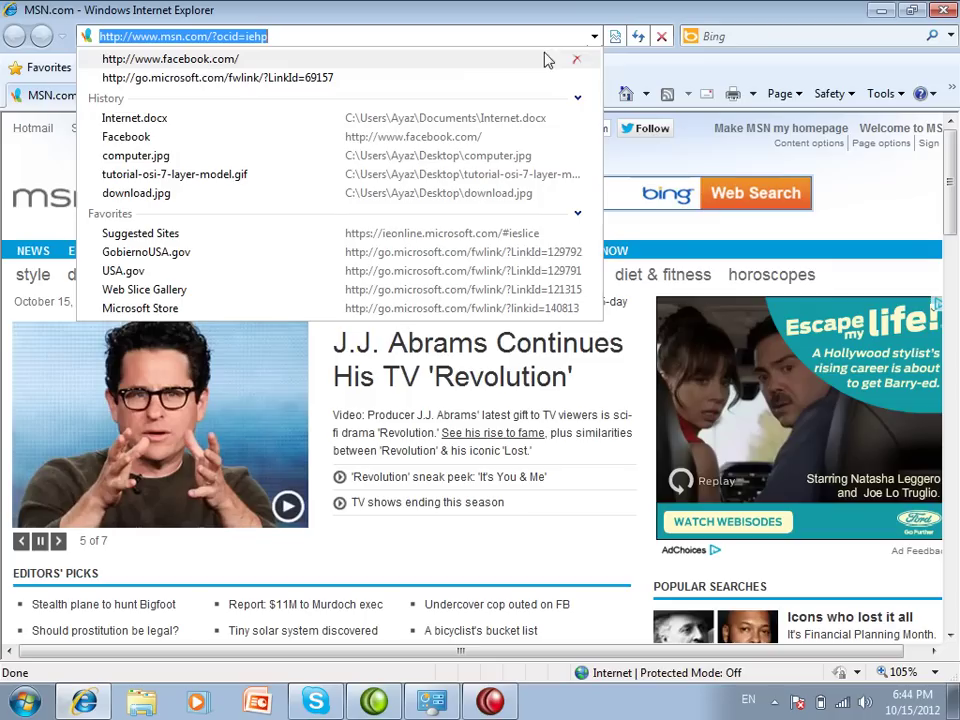
Step: Delete the facebook.com and go.microsoft.com address suggestions, then recheck the list after restarting IE
{"action": "left_click", "coordinate": [576, 60]}
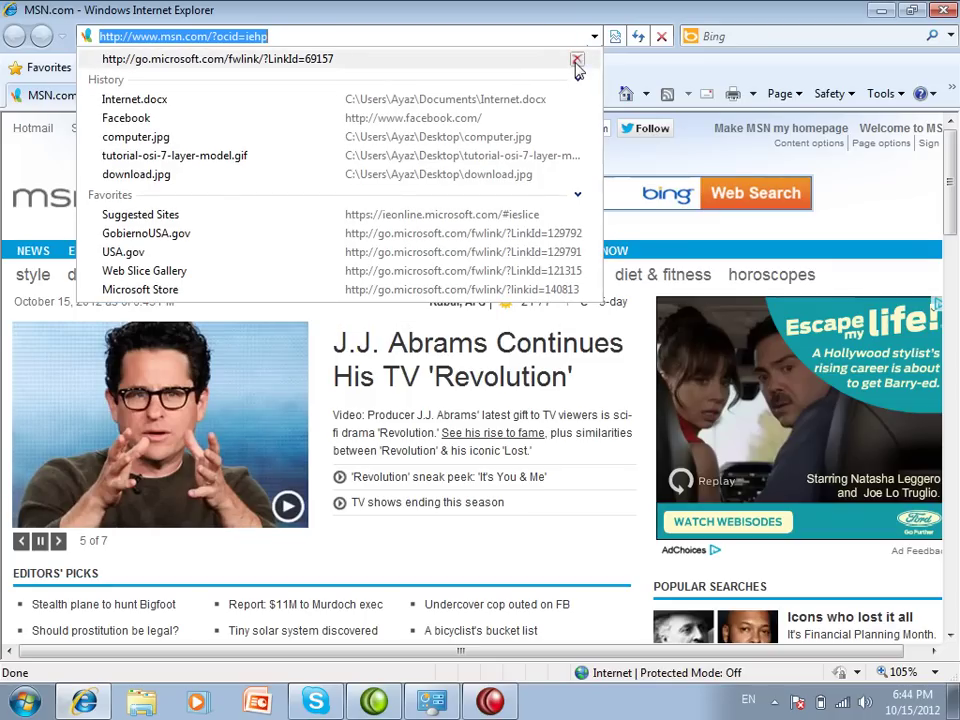
{"action": "left_click", "coordinate": [576, 62]}
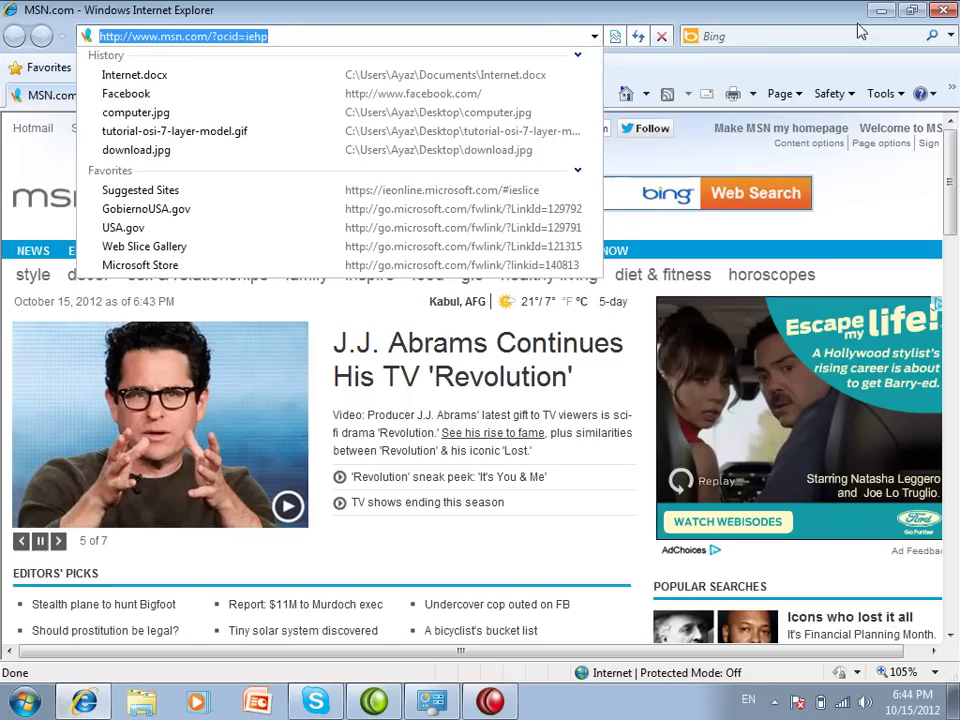
{"action": "left_click", "coordinate": [938, 11]}
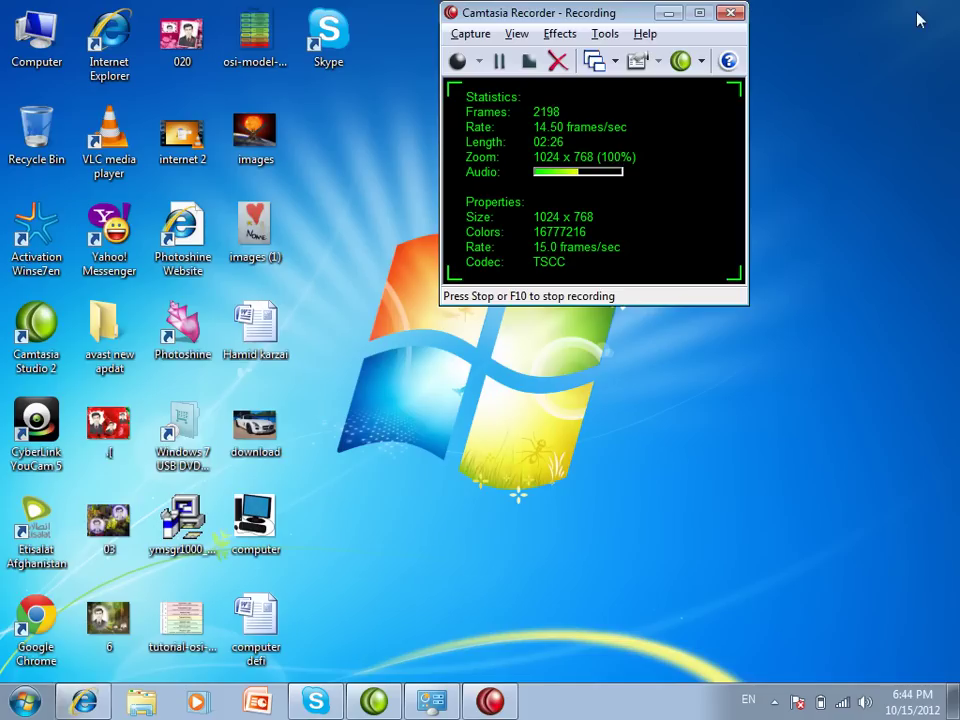
{"action": "left_click", "coordinate": [98, 702]}
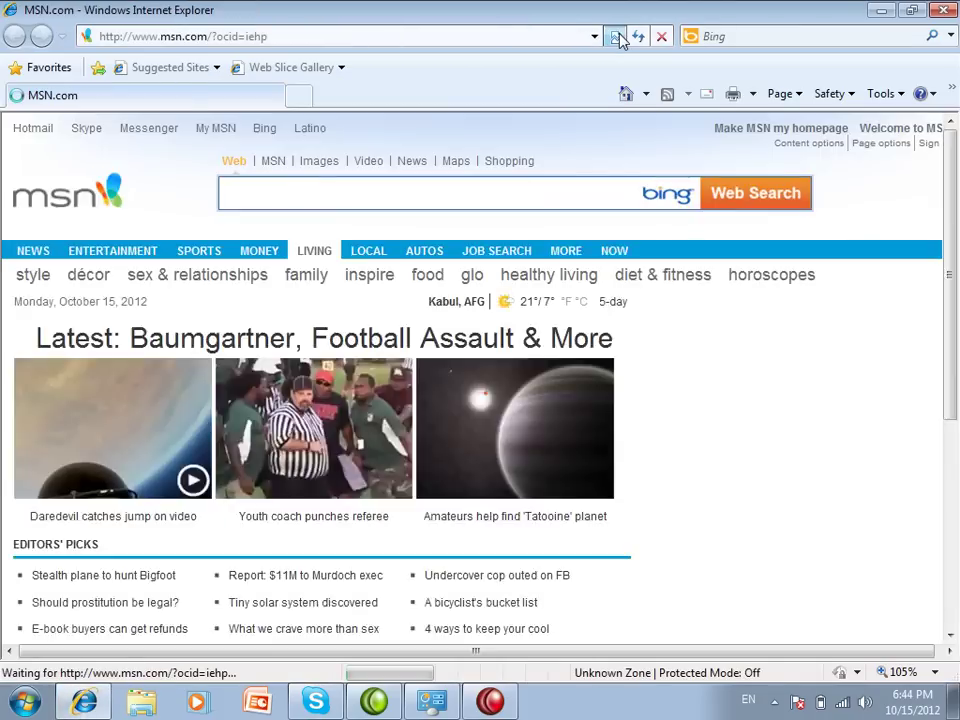
{"action": "left_click", "coordinate": [616, 36]}
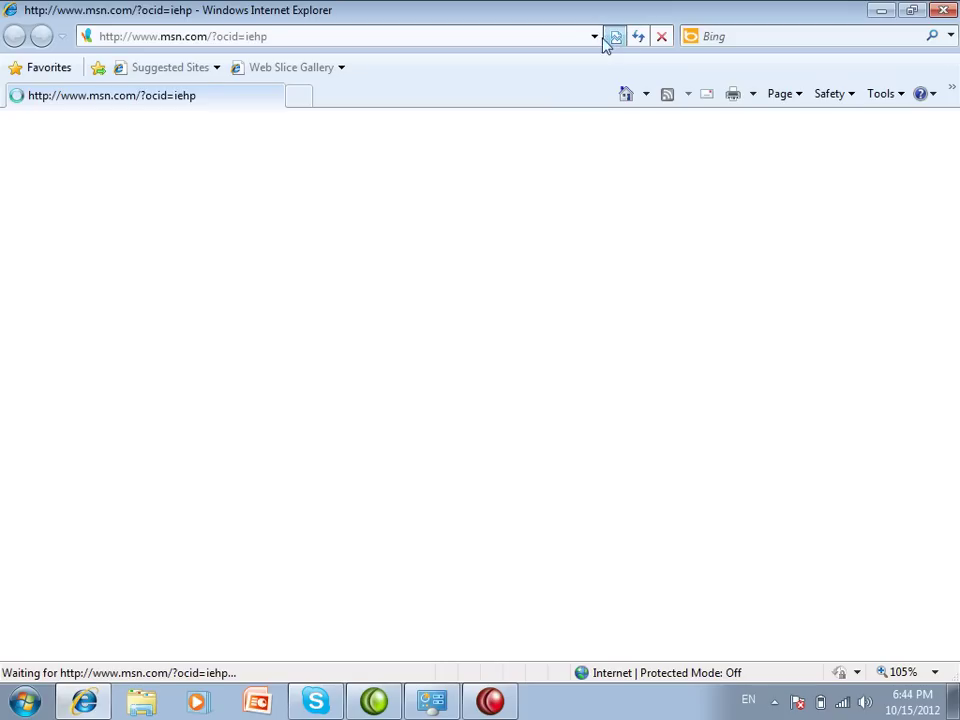
{"action": "left_click", "coordinate": [594, 36]}
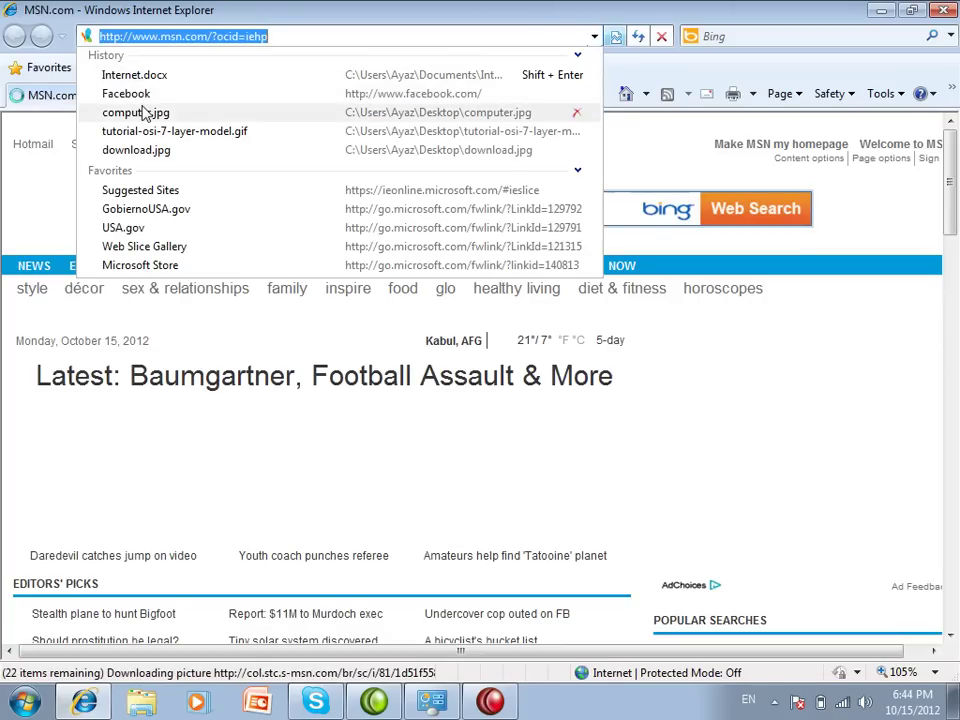
Step: Close and reopen Internet Explorer a few times, finally closing it
{"action": "left_click", "coordinate": [943, 10]}
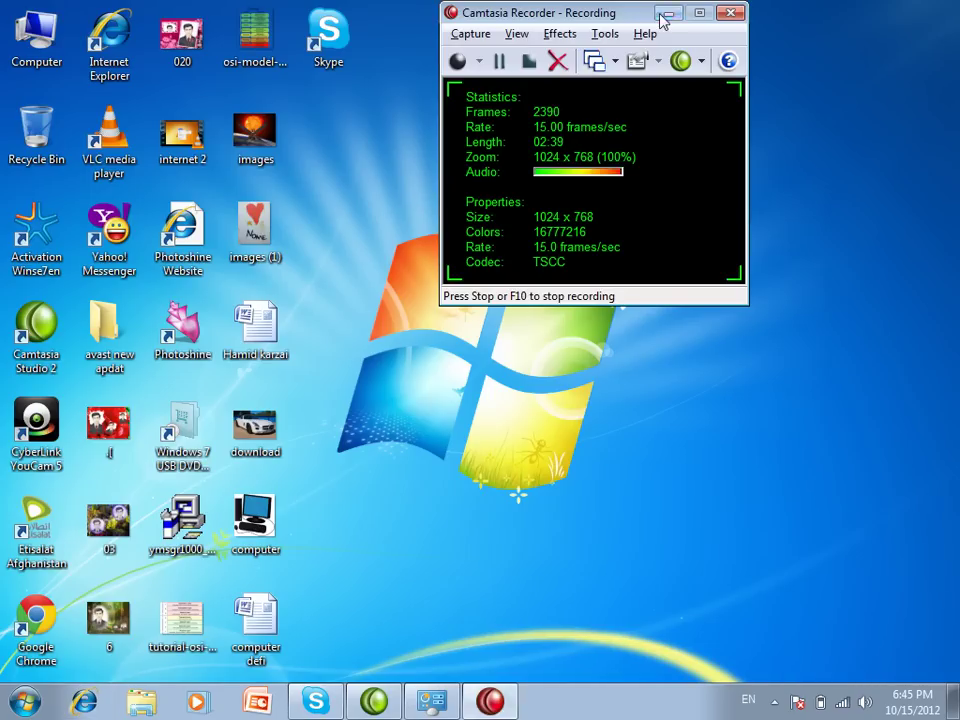
{"action": "left_click", "coordinate": [666, 13]}
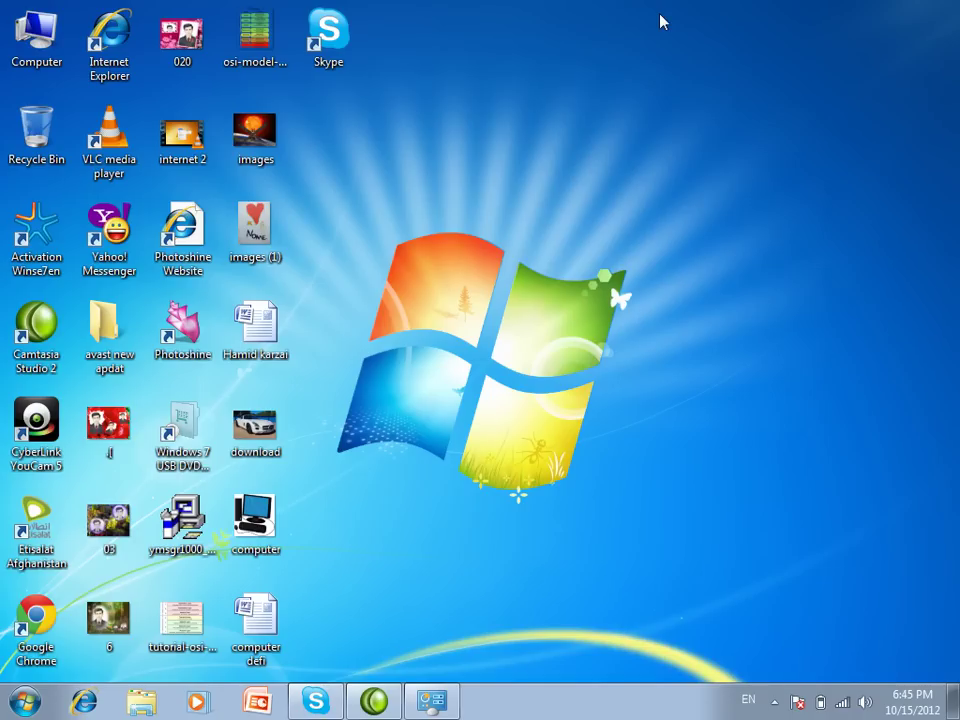
{"action": "left_click", "coordinate": [83, 701]}
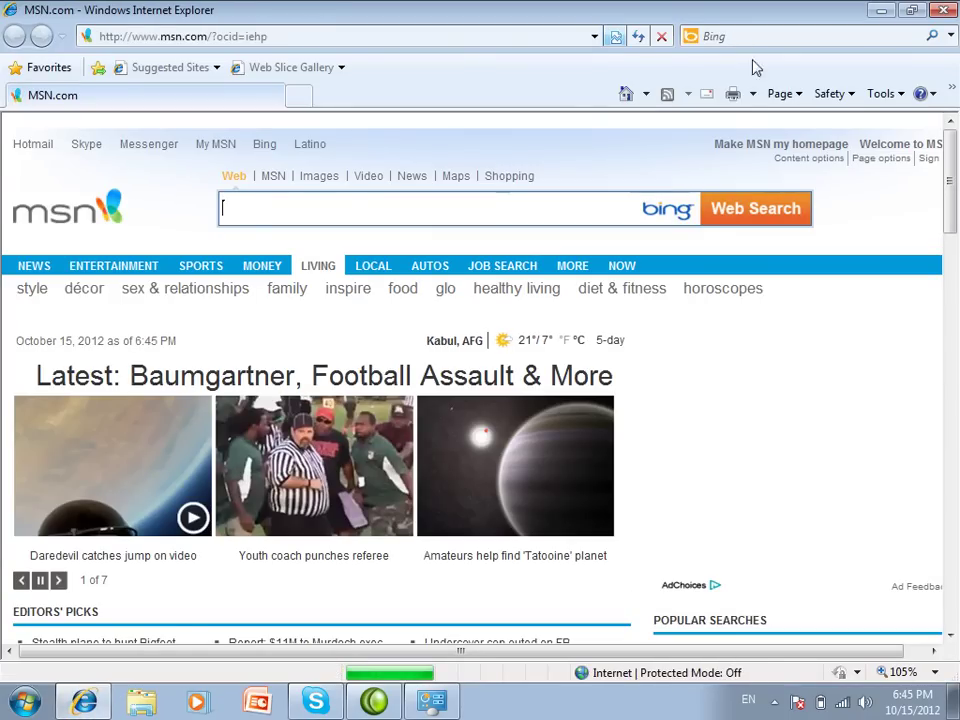
{"action": "left_click", "coordinate": [944, 11]}
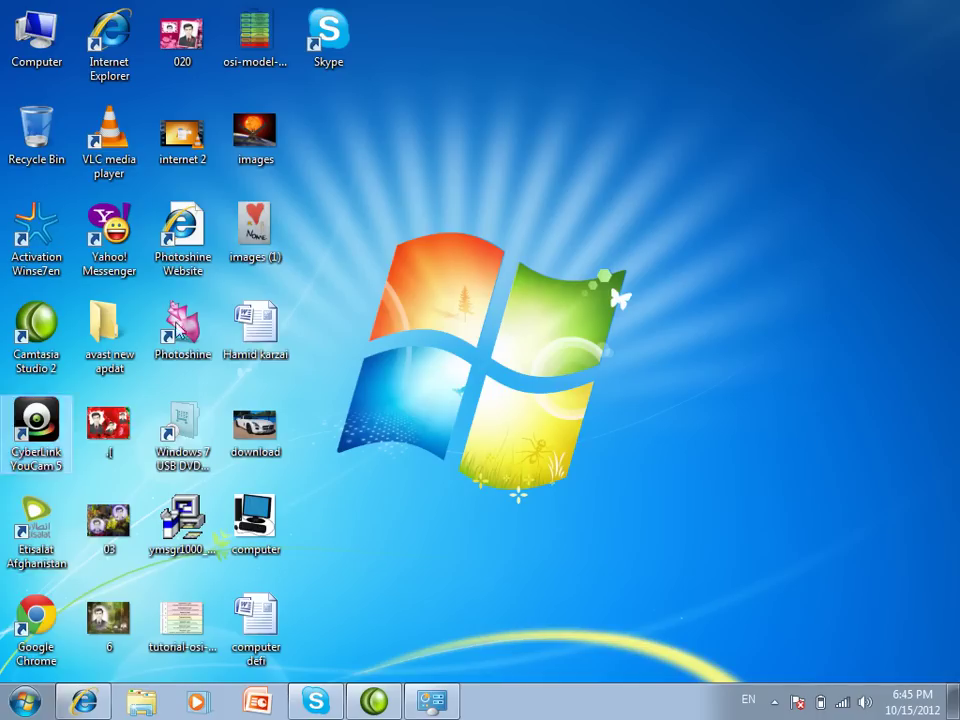
{"action": "left_click", "coordinate": [84, 703]}
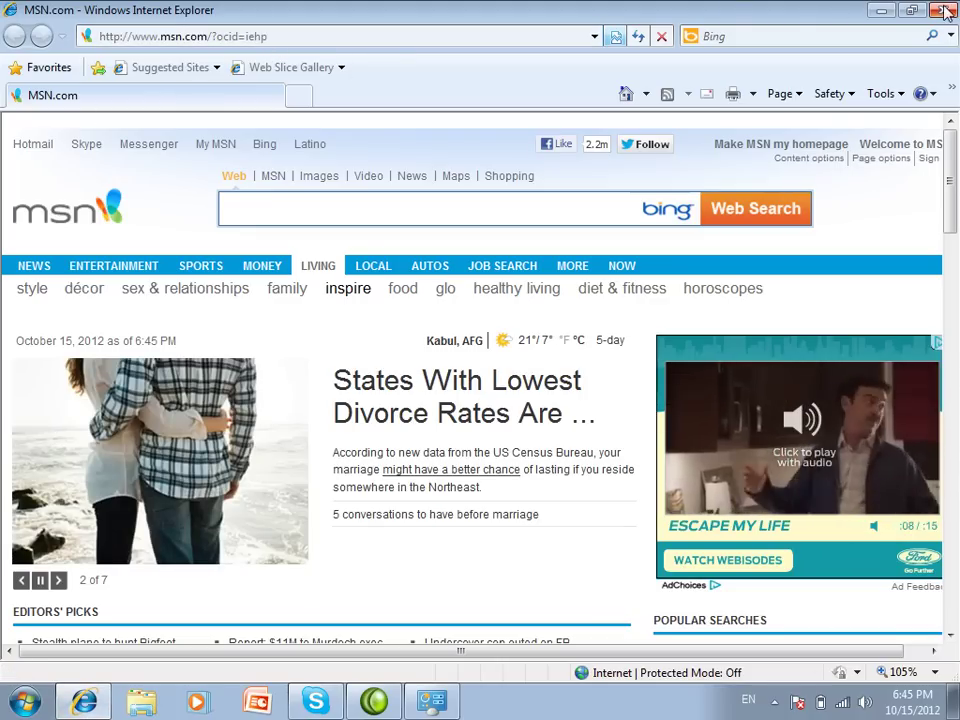
{"action": "left_click", "coordinate": [881, 10]}
Step: Restore Control Panel and open Internet Options, closing Control Panel behind it
{"action": "key", "text": "super"}
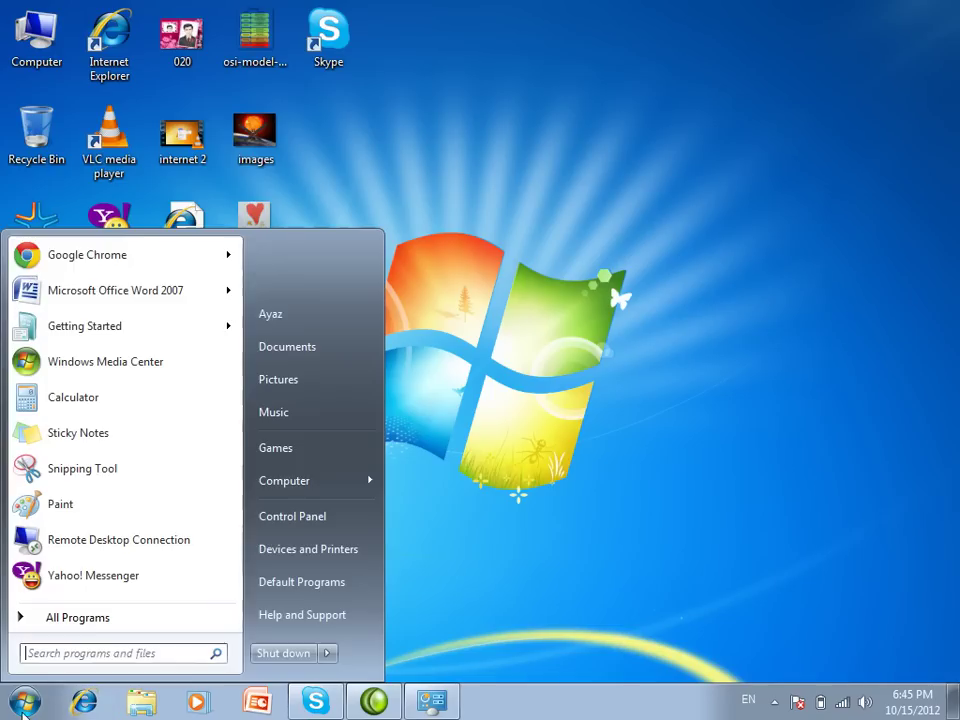
{"action": "left_click", "coordinate": [422, 703]}
{"action": "left_click", "coordinate": [422, 703]}
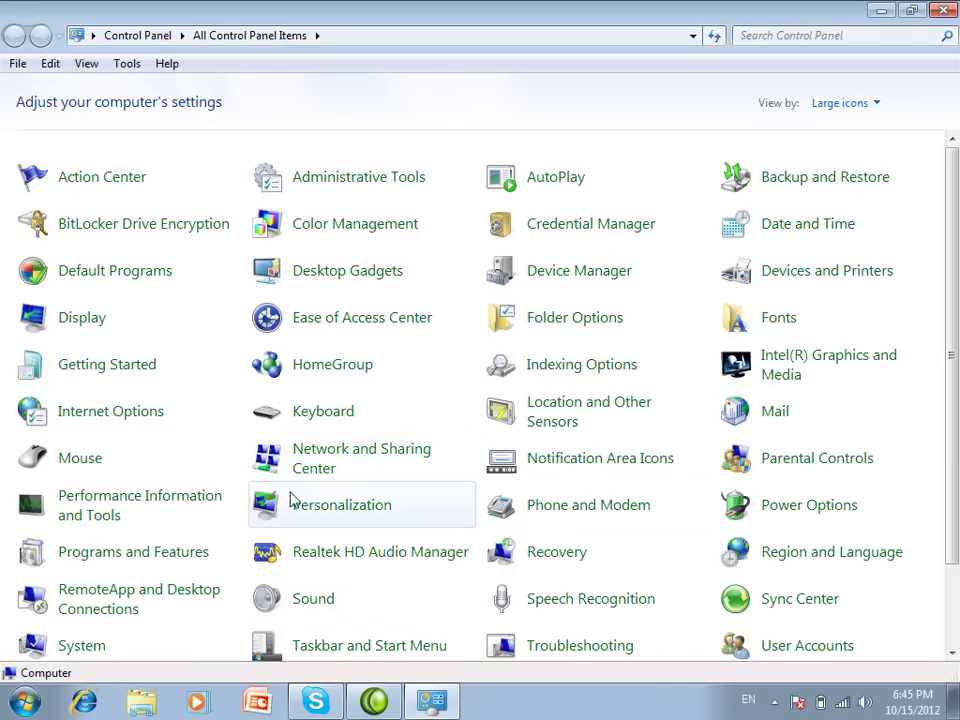
{"action": "left_click", "coordinate": [113, 420]}
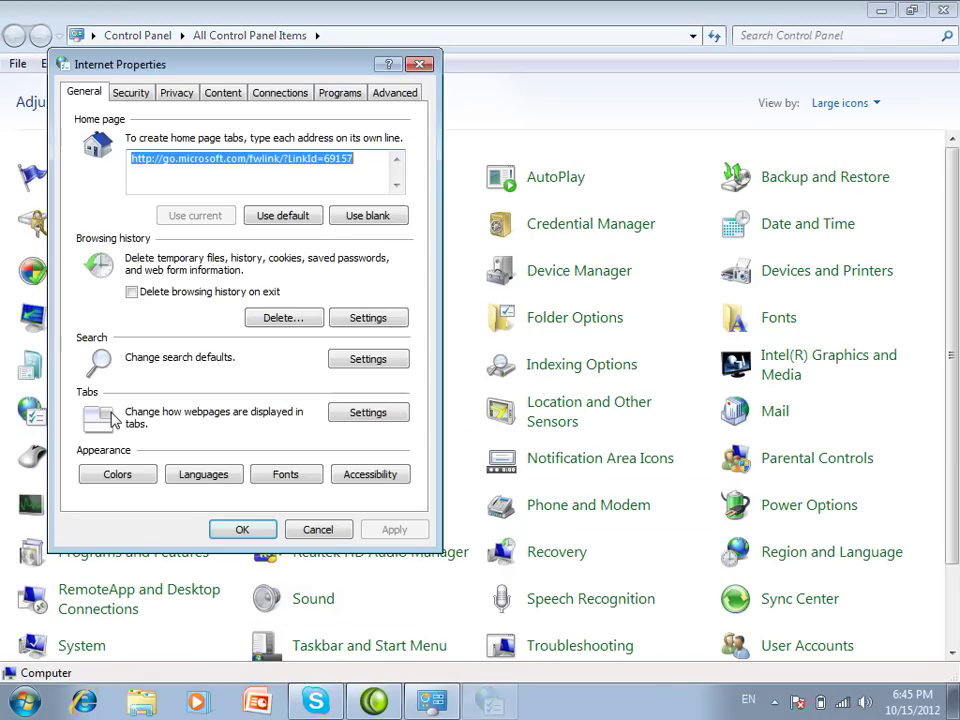
{"action": "left_click", "coordinate": [942, 12]}
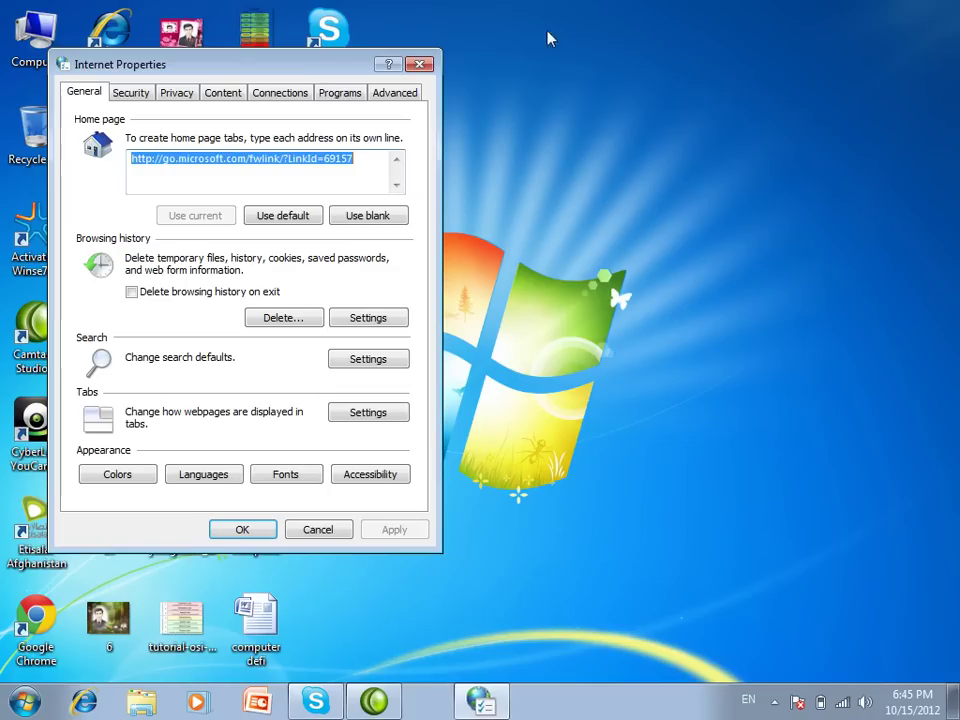
{"action": "left_click_drag", "start_coordinate": [296, 71], "coordinate": [613, 35]}
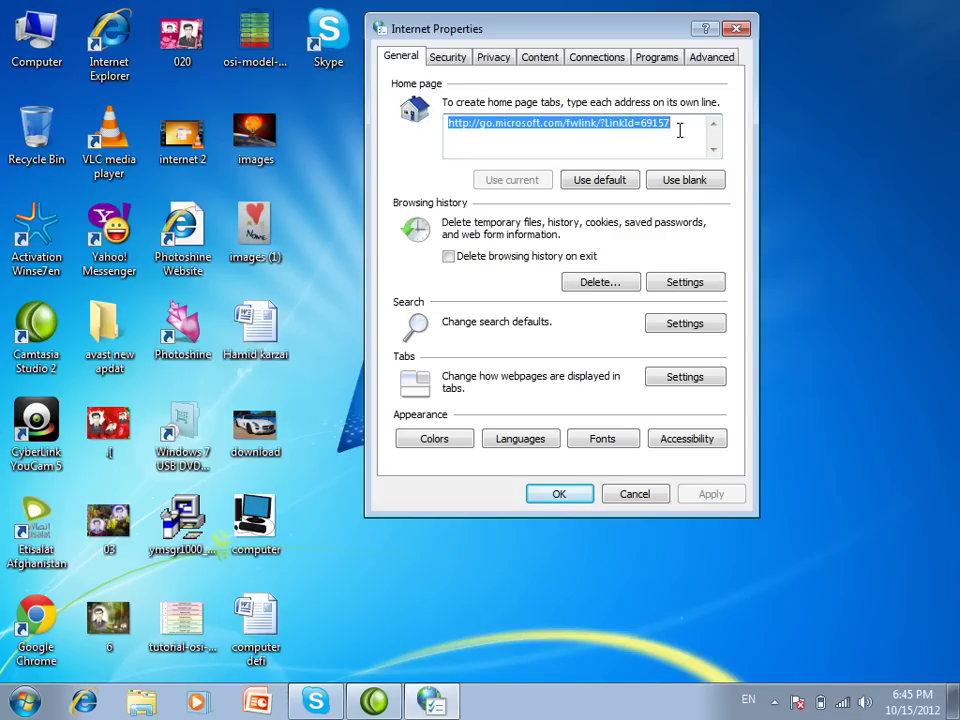
{"action": "type", "text": "www"}
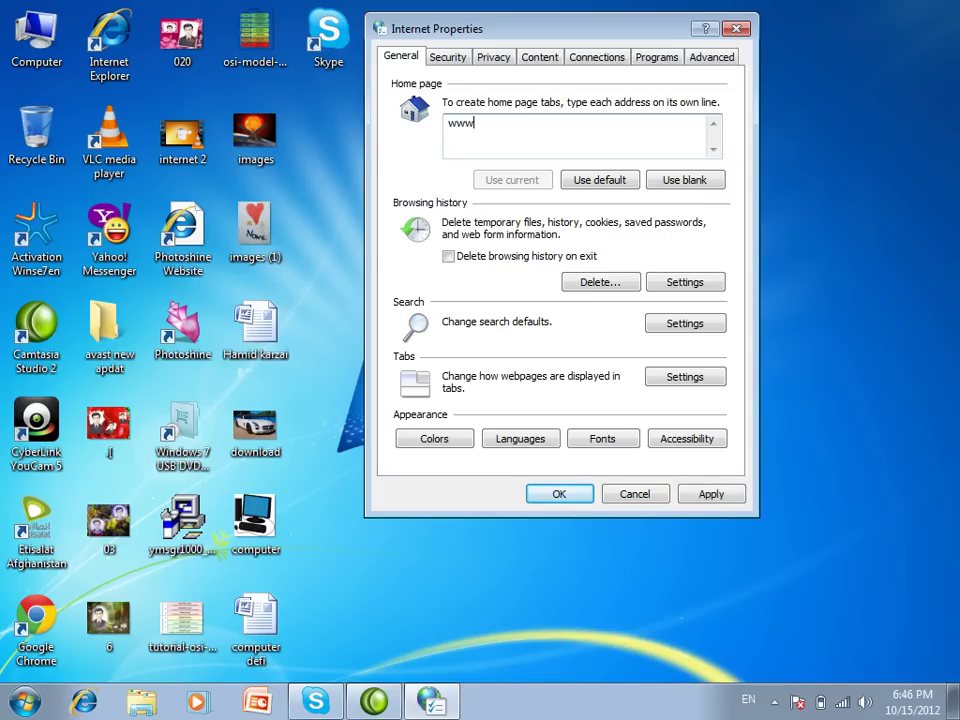
{"action": "type", "text": ".google.com"}
{"action": "left_click", "coordinate": [542, 120]}
{"action": "left_click", "coordinate": [557, 494]}
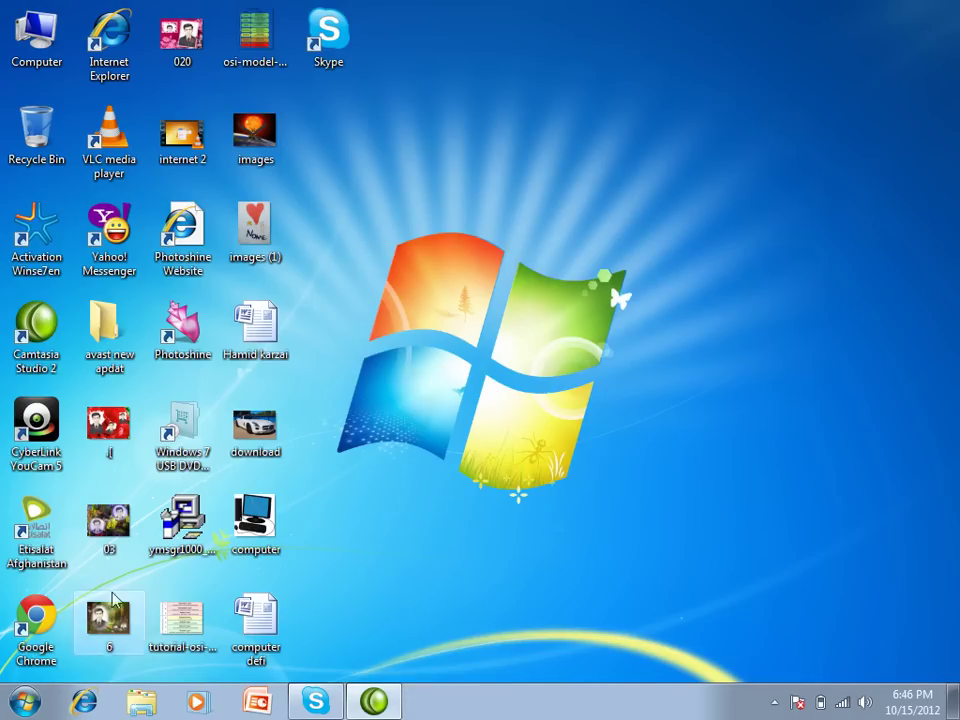
Step: Relaunch IE to confirm Google loads as home page, reset zoom to 100%, and close it
{"action": "left_click", "coordinate": [83, 702]}
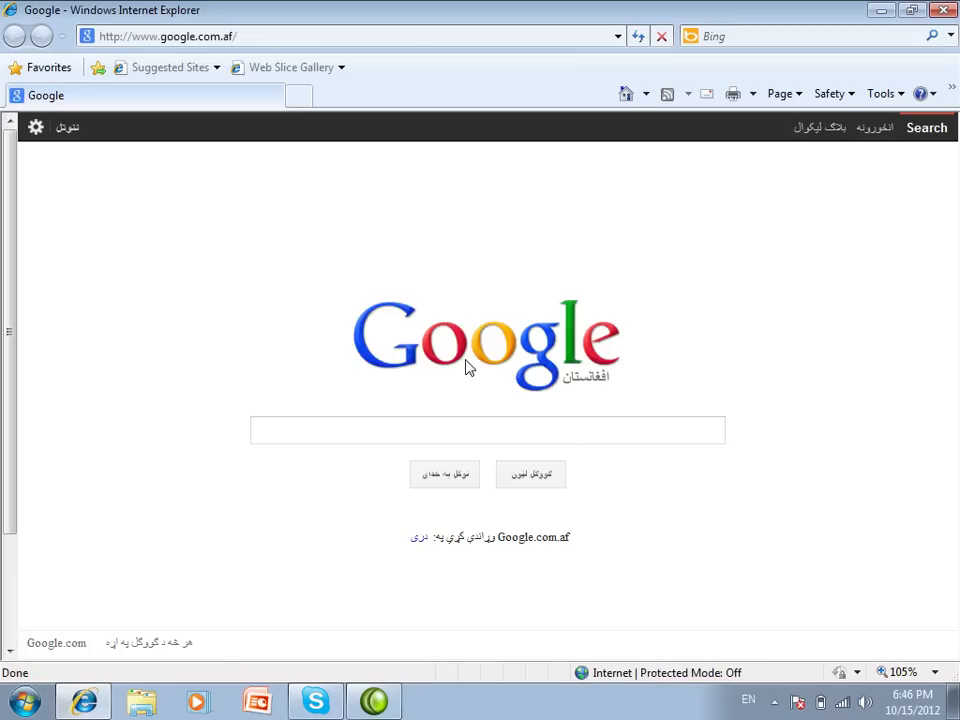
{"action": "left_click", "coordinate": [943, 11]}
{"action": "left_click", "coordinate": [86, 702]}
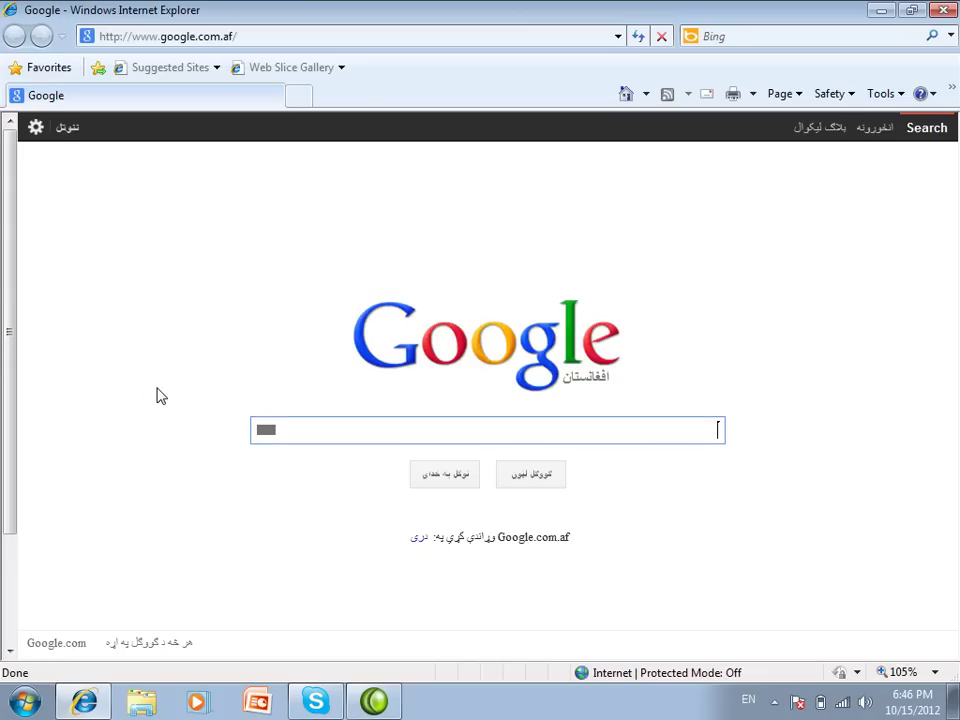
{"action": "key", "text": "ctrl+0"}
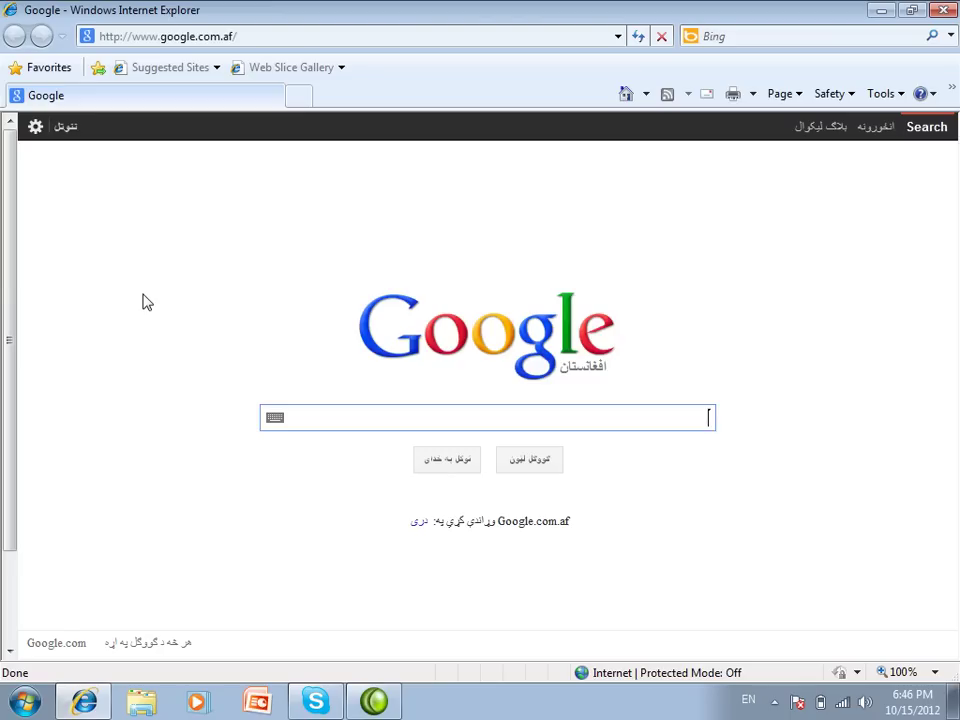
{"action": "left_click", "coordinate": [943, 10]}
{"action": "key", "text": "super"}
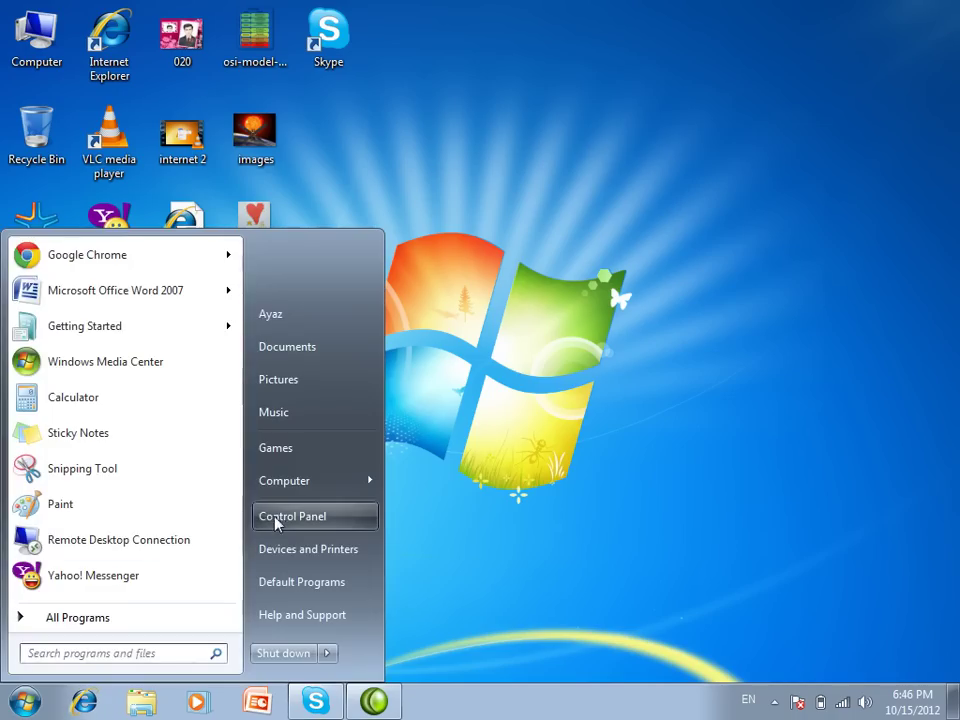
Step: Cancel the 'Windows Explorer has stopped working' solution check
{"action": "left_click", "coordinate": [282, 521]}
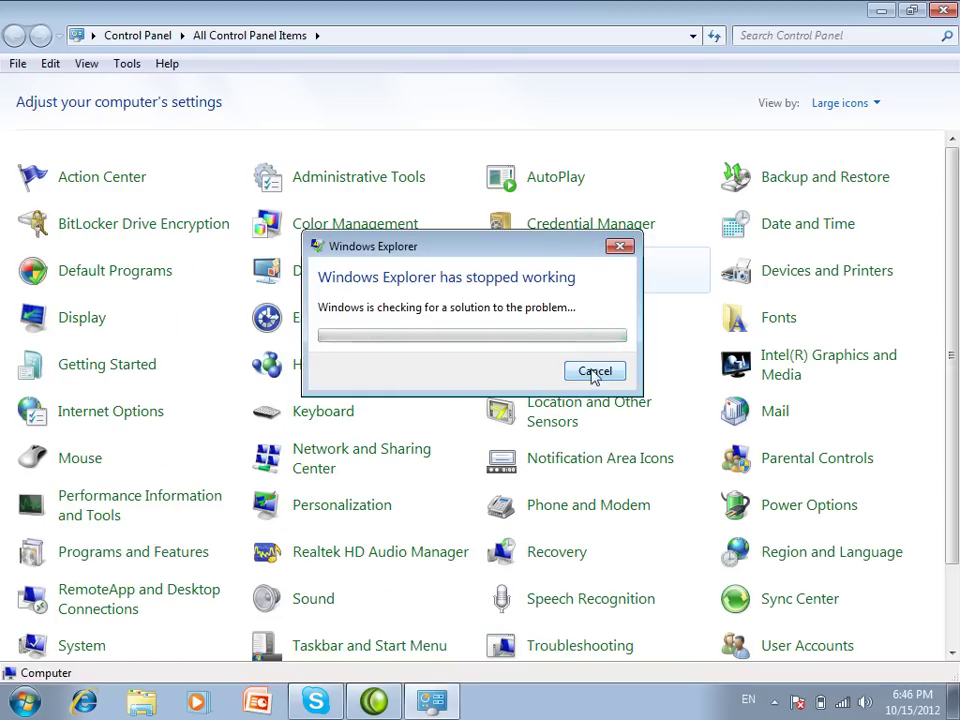
{"action": "left_click", "coordinate": [582, 370]}
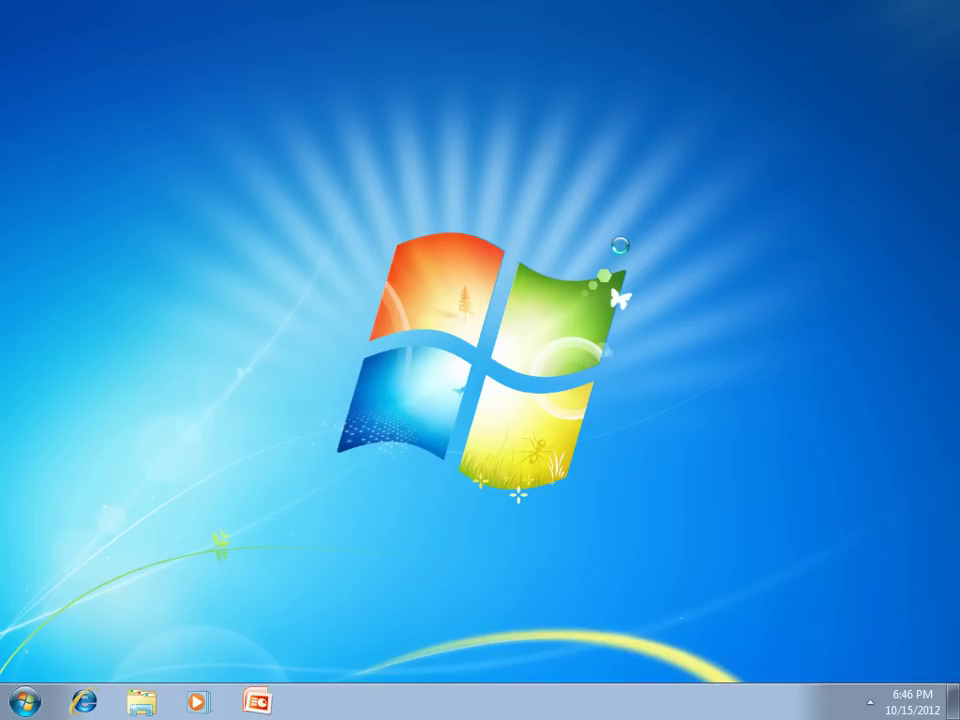
{"action": "key", "text": "super"}
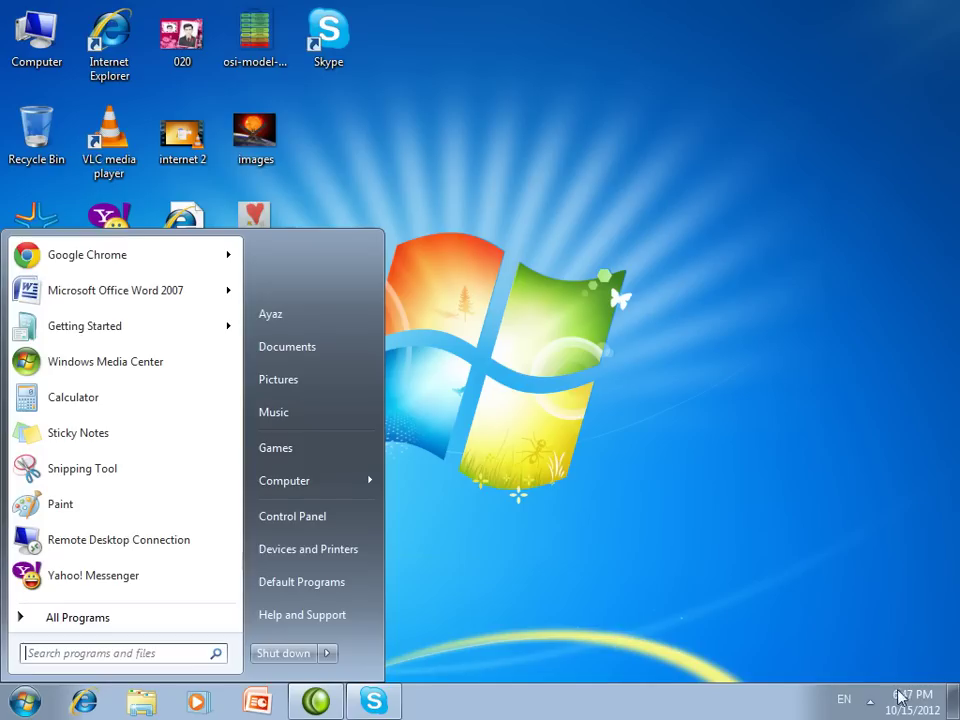
{"action": "left_click", "coordinate": [870, 706]}
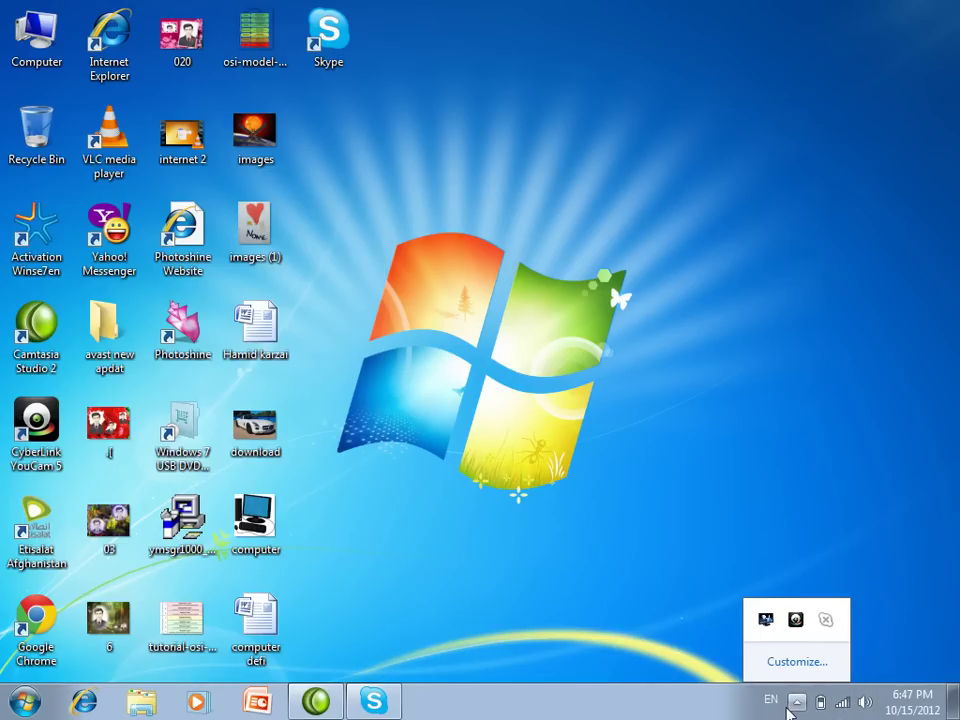
Step: Refresh the desktop and minimize the Camtasia Recorder without starting a new recording
{"action": "right_click", "coordinate": [621, 355]}
{"action": "left_click", "coordinate": [664, 405]}
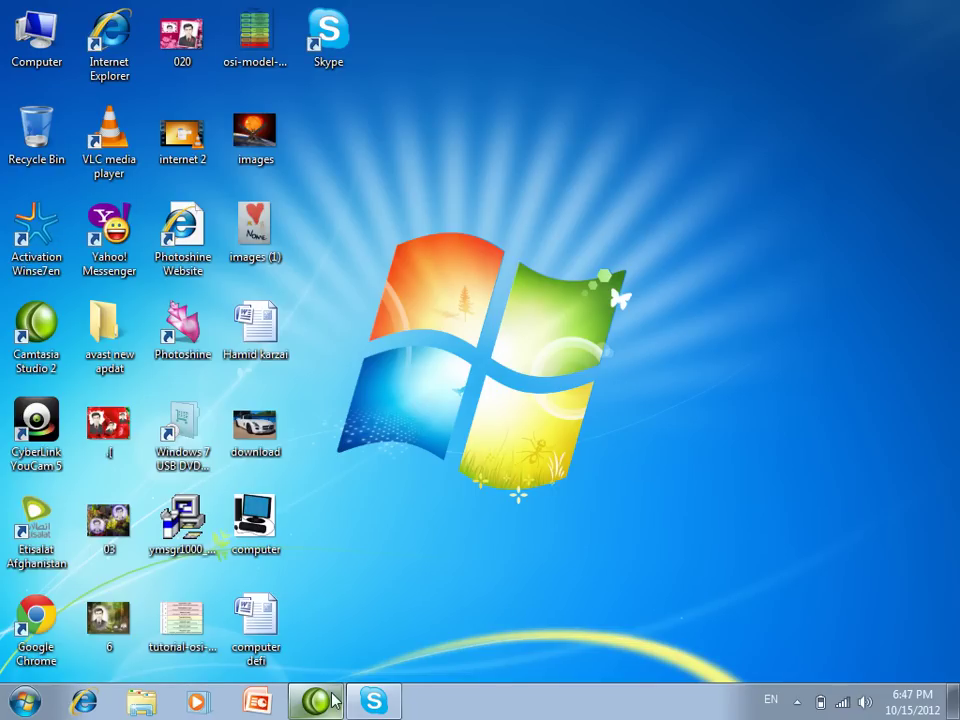
{"action": "left_click", "coordinate": [316, 701]}
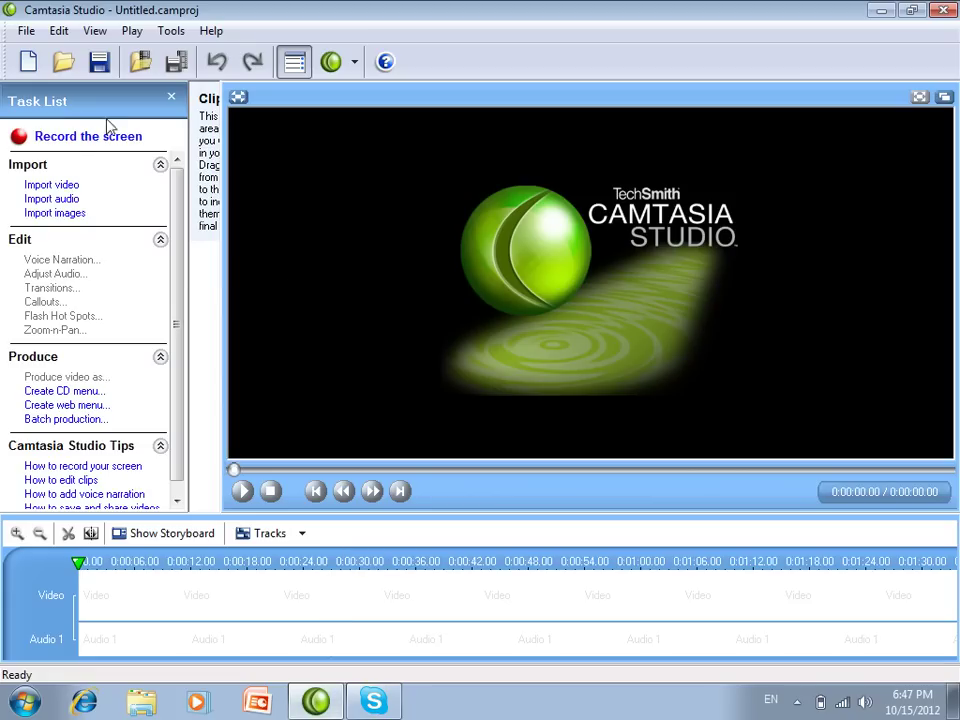
{"action": "left_click", "coordinate": [72, 137]}
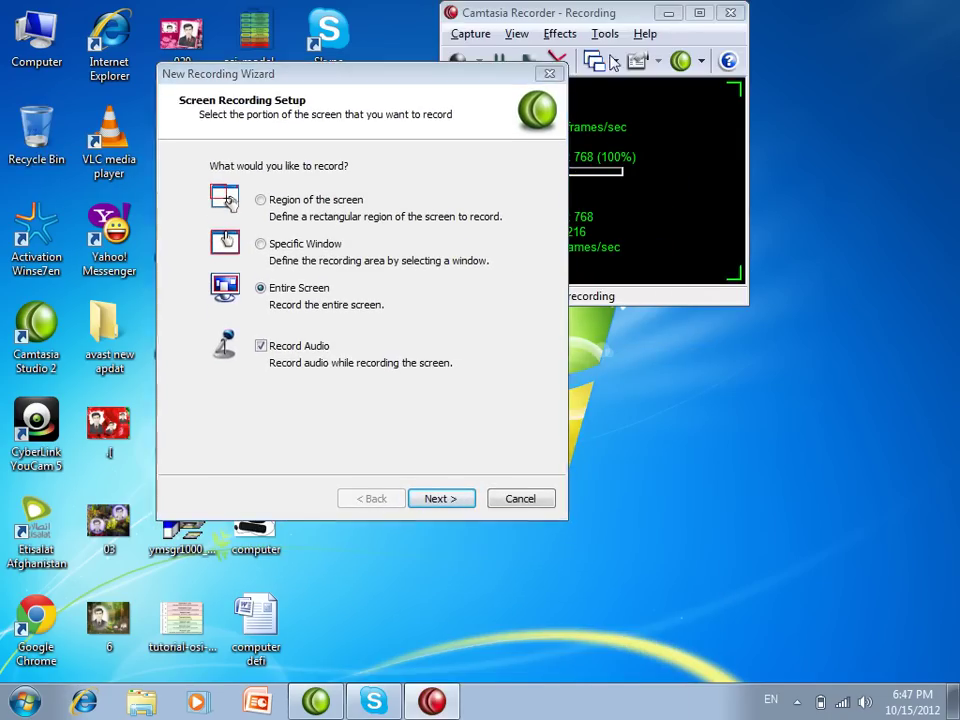
{"action": "left_click", "coordinate": [543, 499]}
{"action": "left_click", "coordinate": [669, 14]}
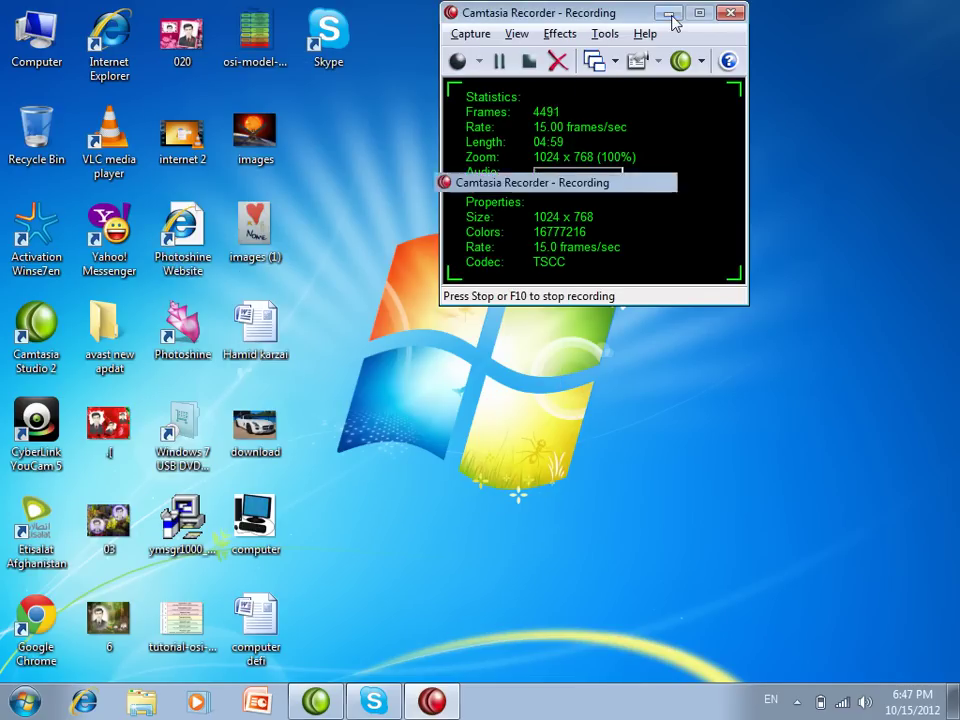
{"action": "left_click", "coordinate": [38, 706]}
{"action": "left_click", "coordinate": [311, 523]}
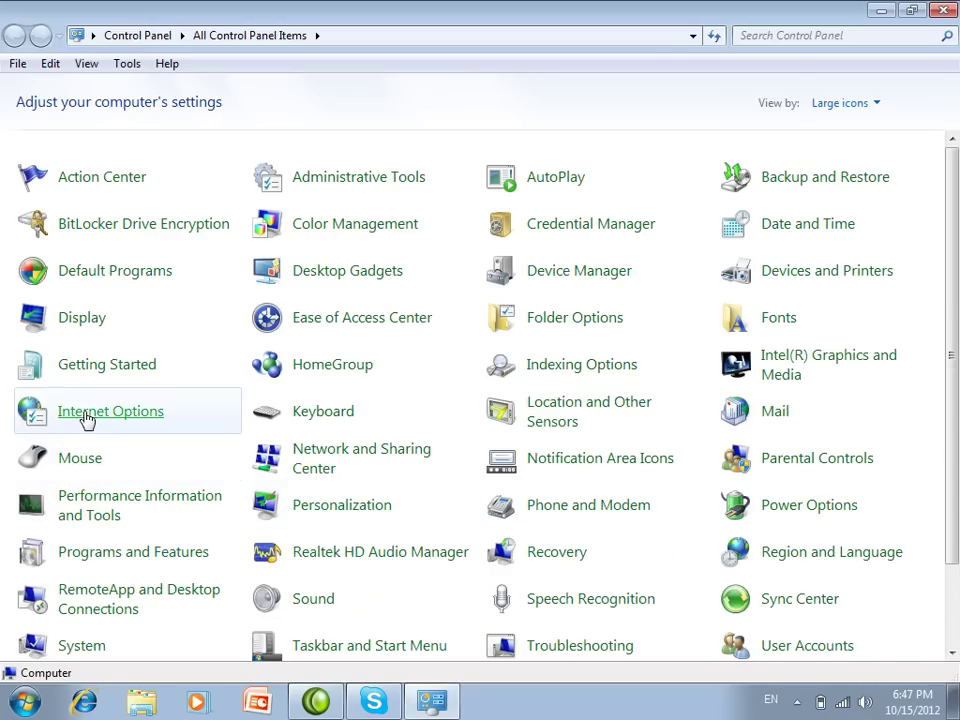
{"action": "left_click", "coordinate": [87, 420]}
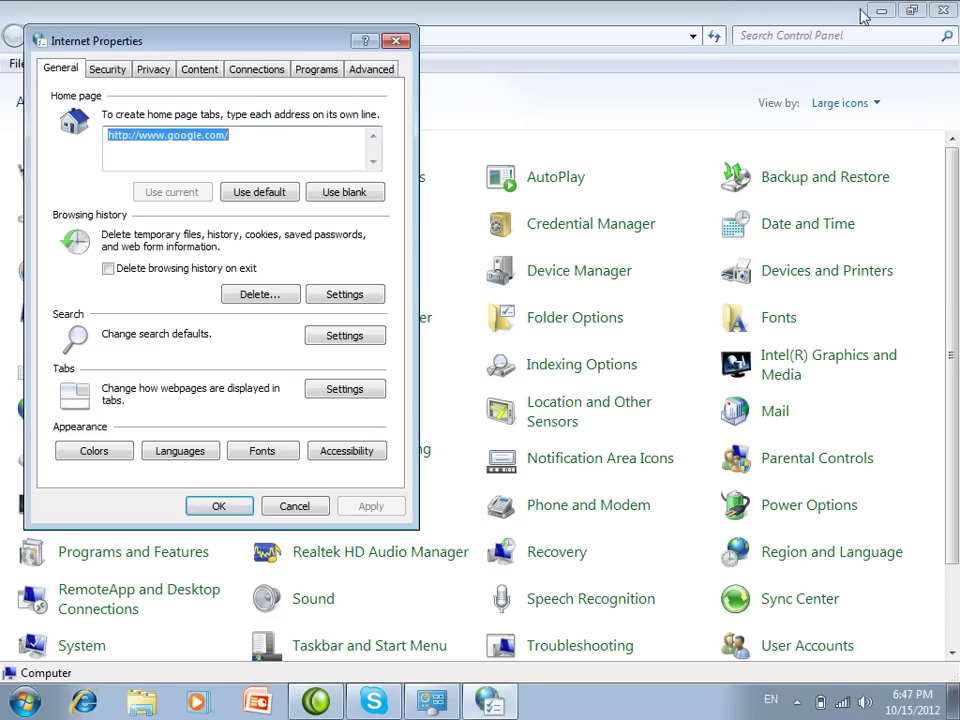
{"action": "left_click", "coordinate": [876, 12]}
{"action": "left_click_drag", "start_coordinate": [257, 43], "coordinate": [497, 36]}
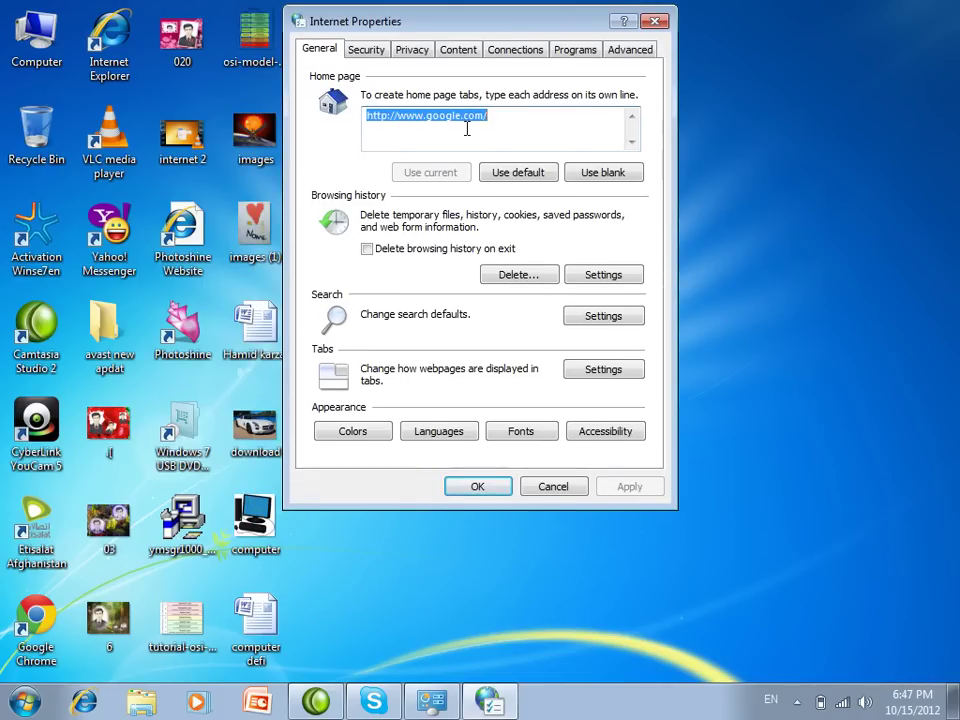
{"action": "type", "text": "www"}
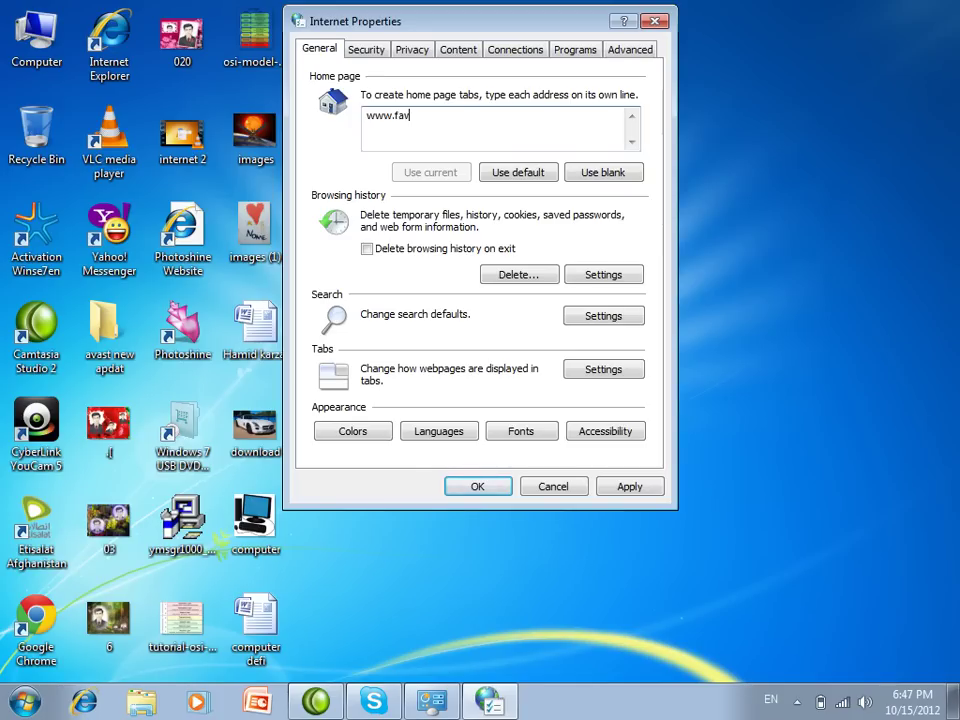
{"action": "type", "text": ".facebook"}
{"action": "left_click", "coordinate": [487, 489]}
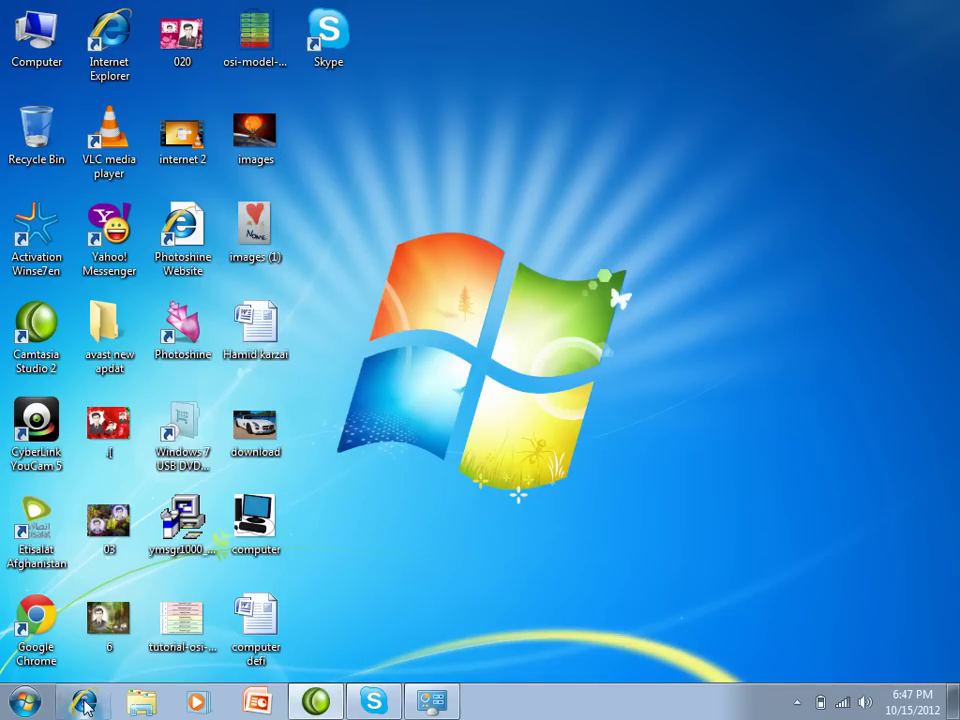
Step: Launch IE to see Facebook's welcome page load, then restore the Control Panel window
{"action": "left_click", "coordinate": [85, 704]}
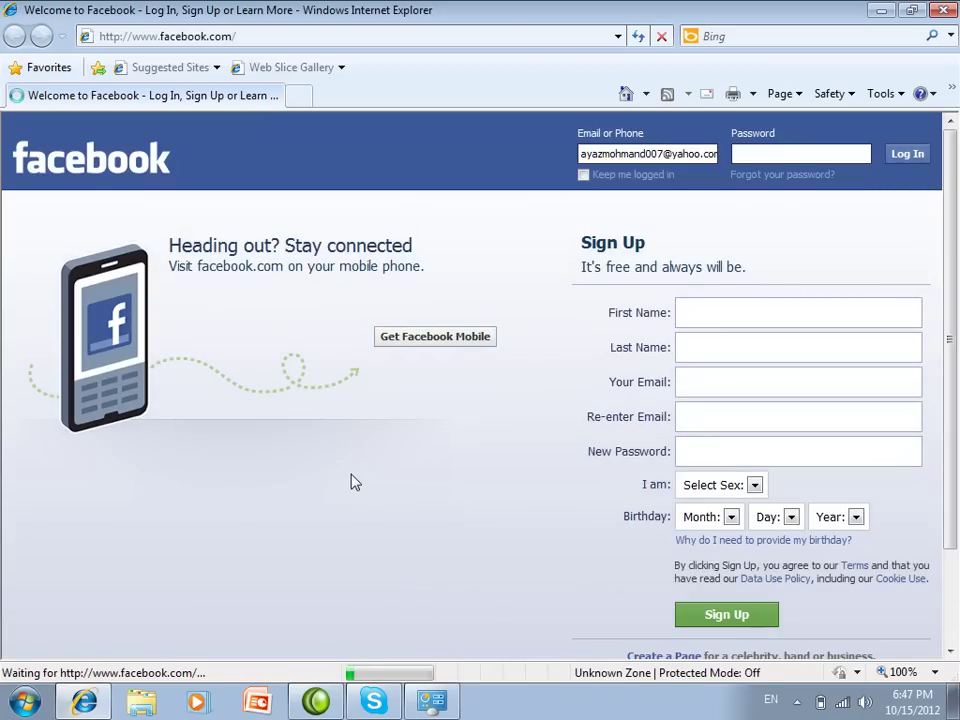
{"action": "left_click", "coordinate": [435, 698]}
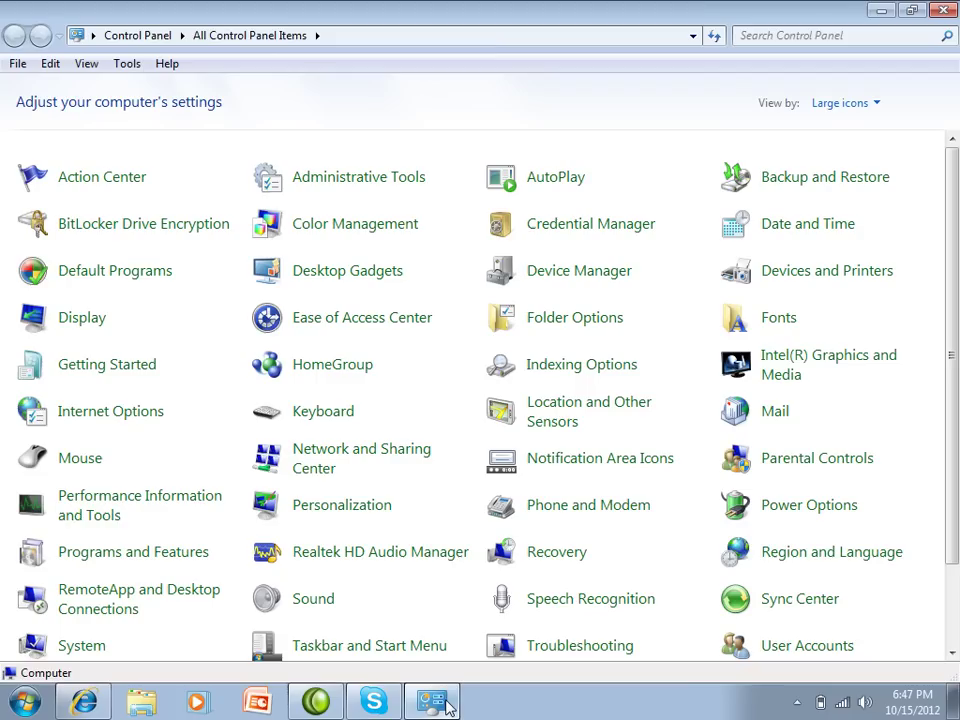
{"action": "left_click", "coordinate": [127, 416]}
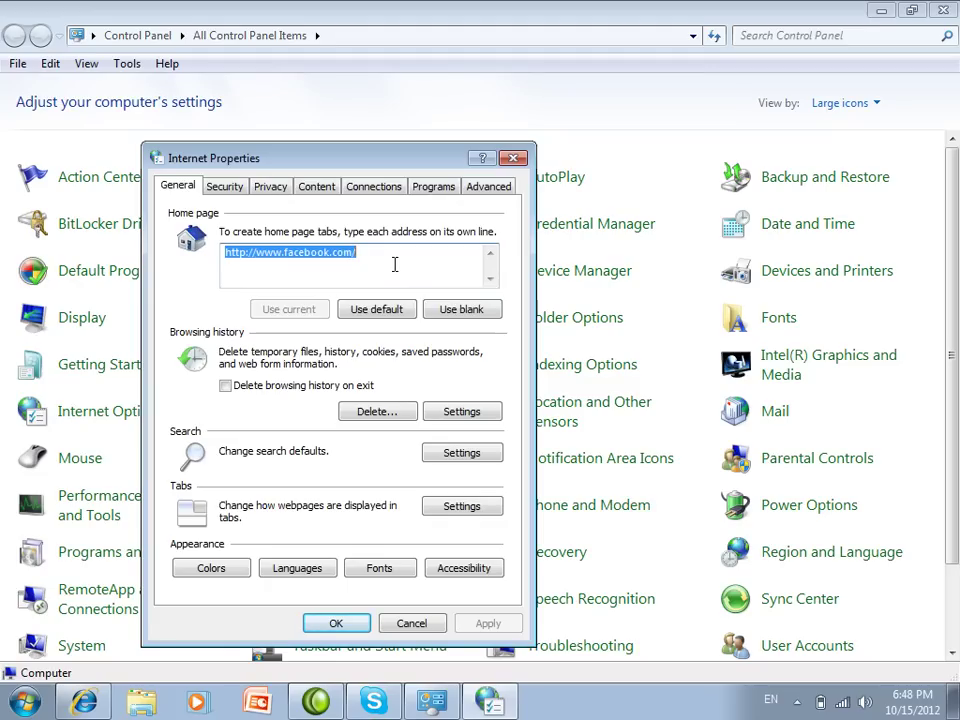
{"action": "type", "text": "www.yahoo"}
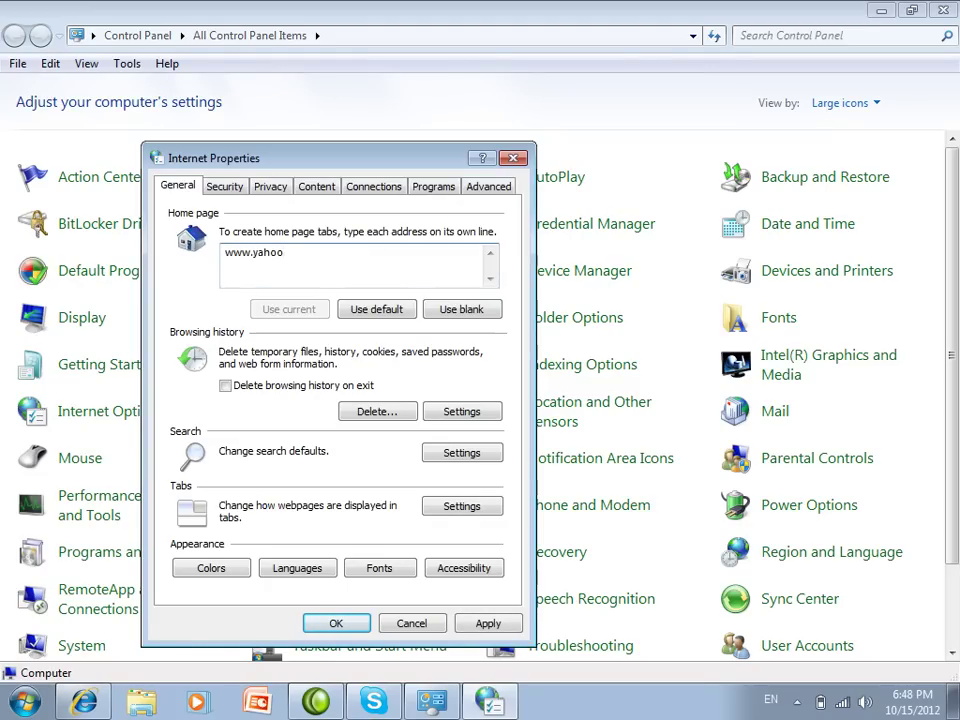
{"action": "type", "text": ".com"}
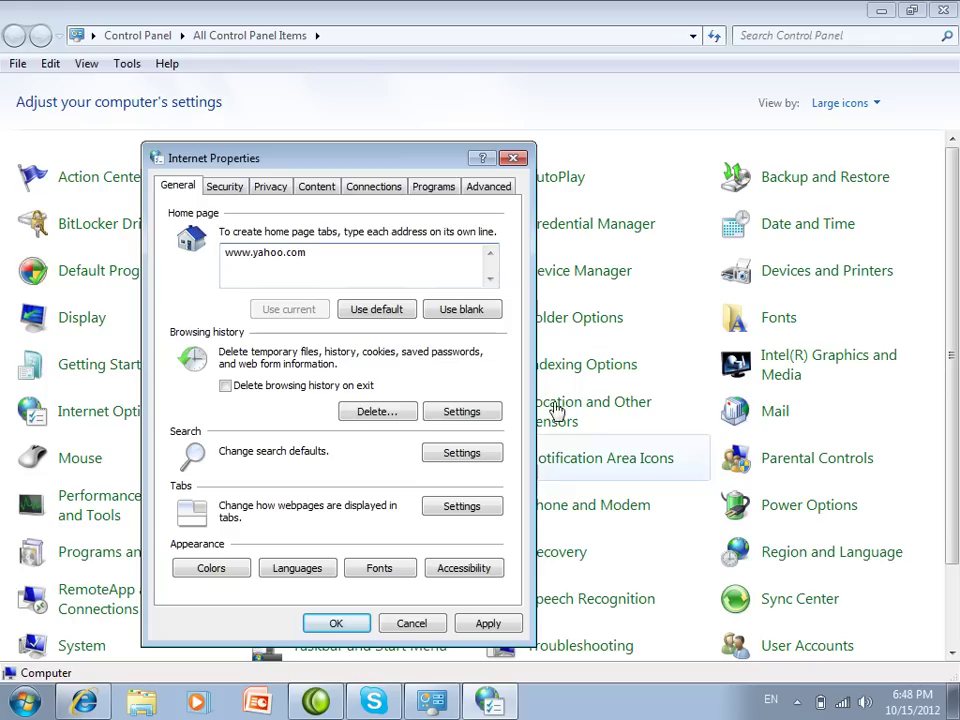
{"action": "left_click", "coordinate": [358, 623]}
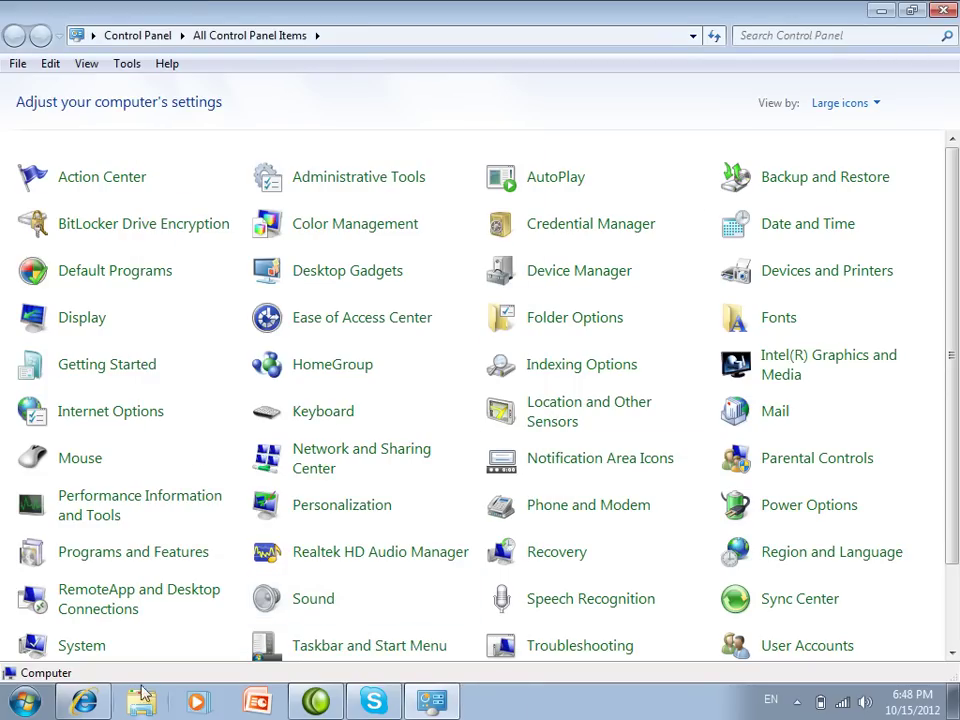
Step: Close Internet Explorer and relaunch it on the new Yahoo home page
{"action": "left_click", "coordinate": [92, 704]}
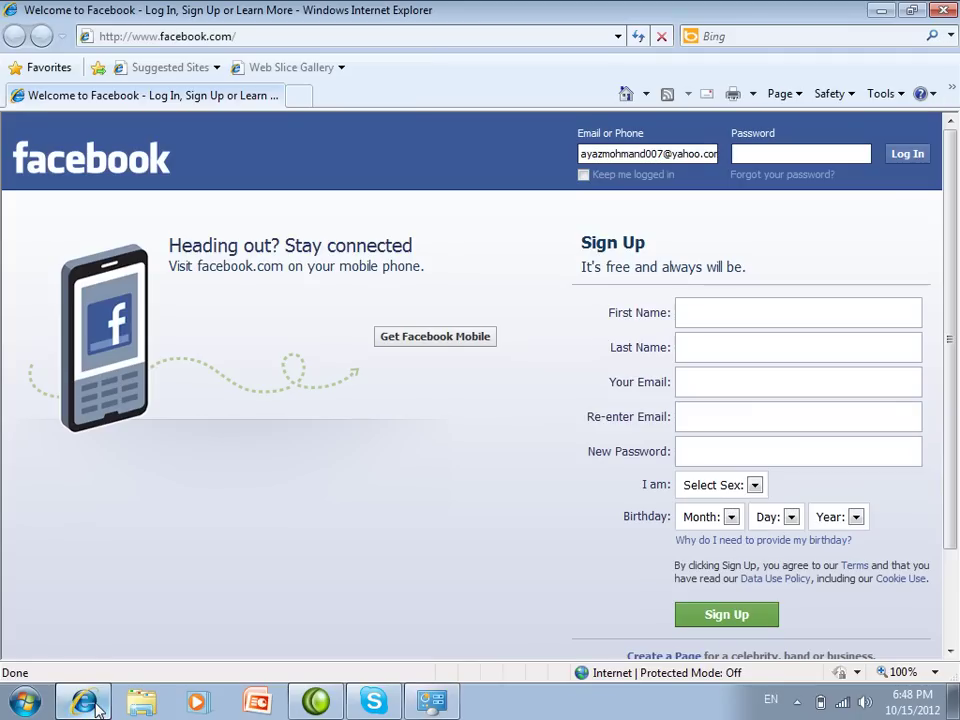
{"action": "left_click", "coordinate": [943, 10]}
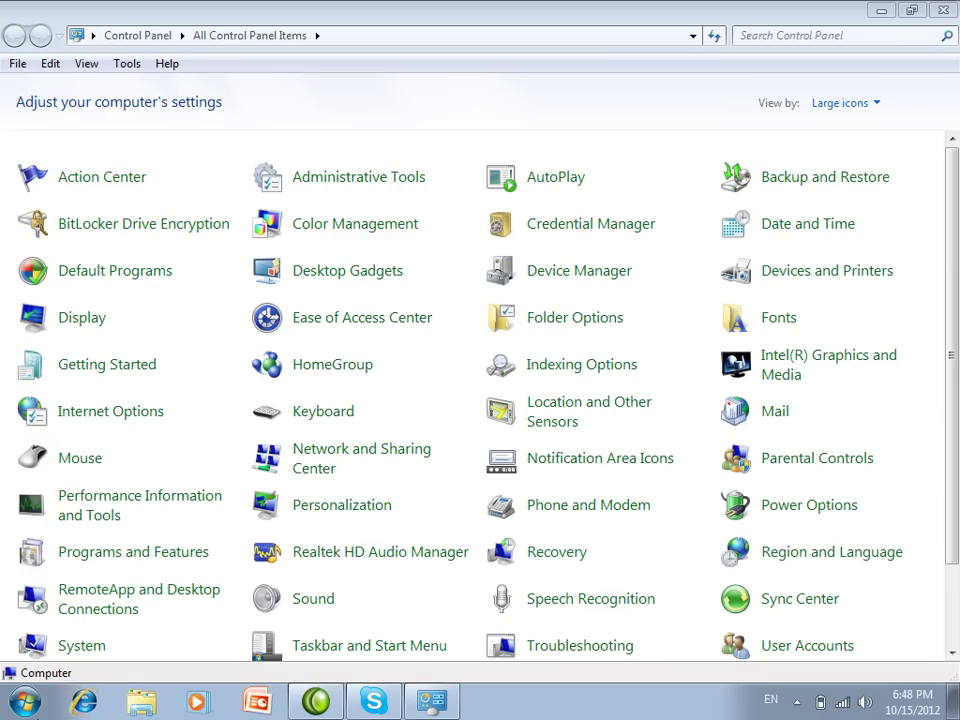
{"action": "left_click", "coordinate": [84, 702]}
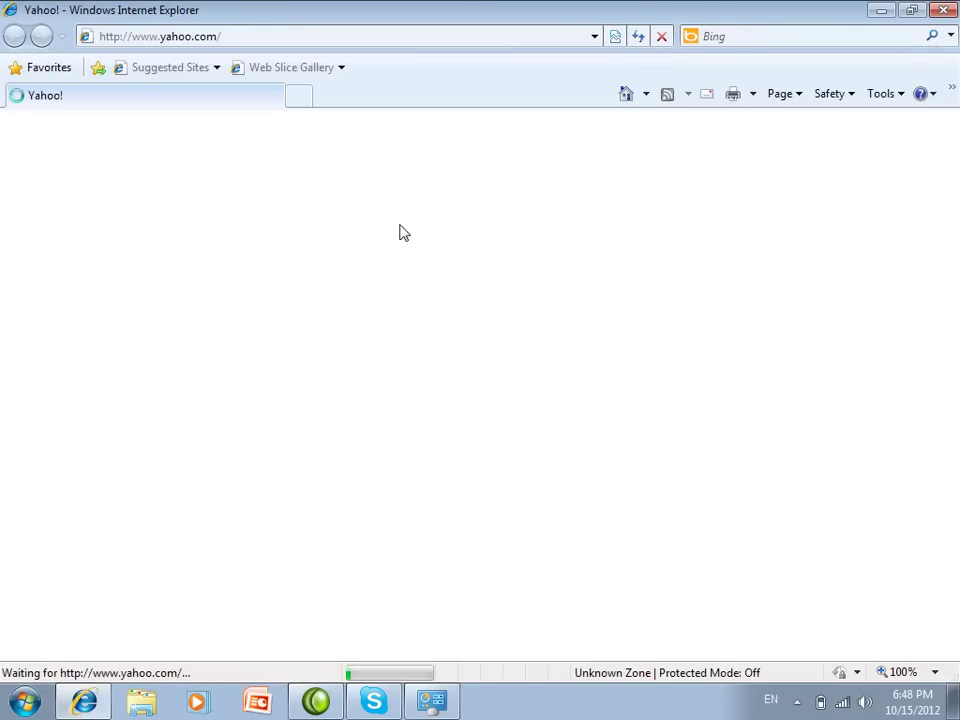
Step: Type google in the address bar, correcting typos, and load the Google site
{"action": "left_click", "coordinate": [595, 36]}
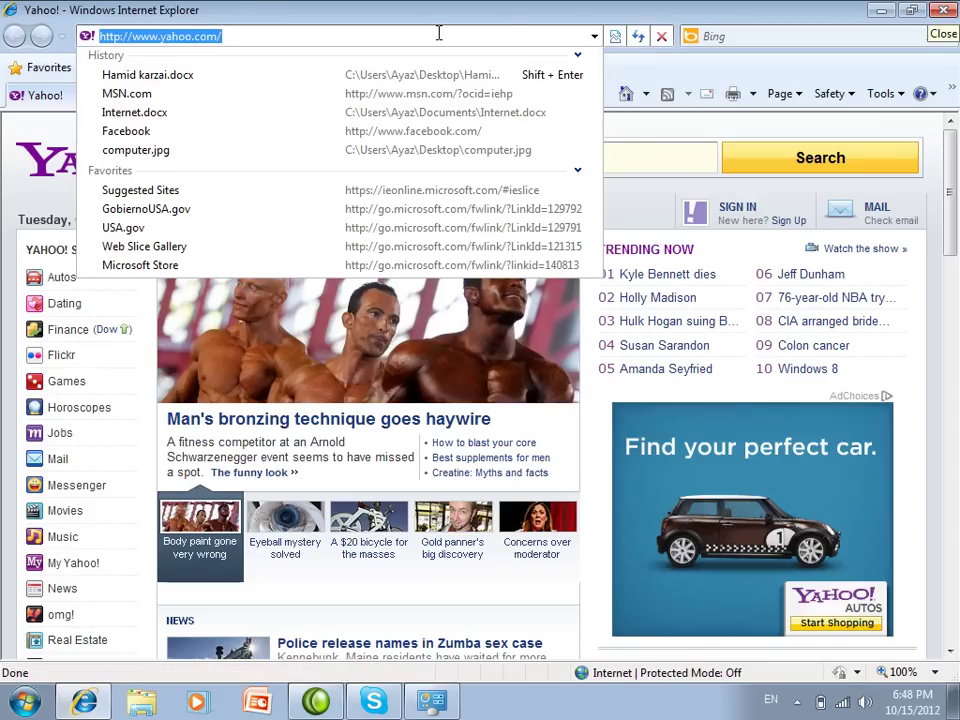
{"action": "type", "text": "gpp"}
{"action": "key", "text": "BackSpace"}
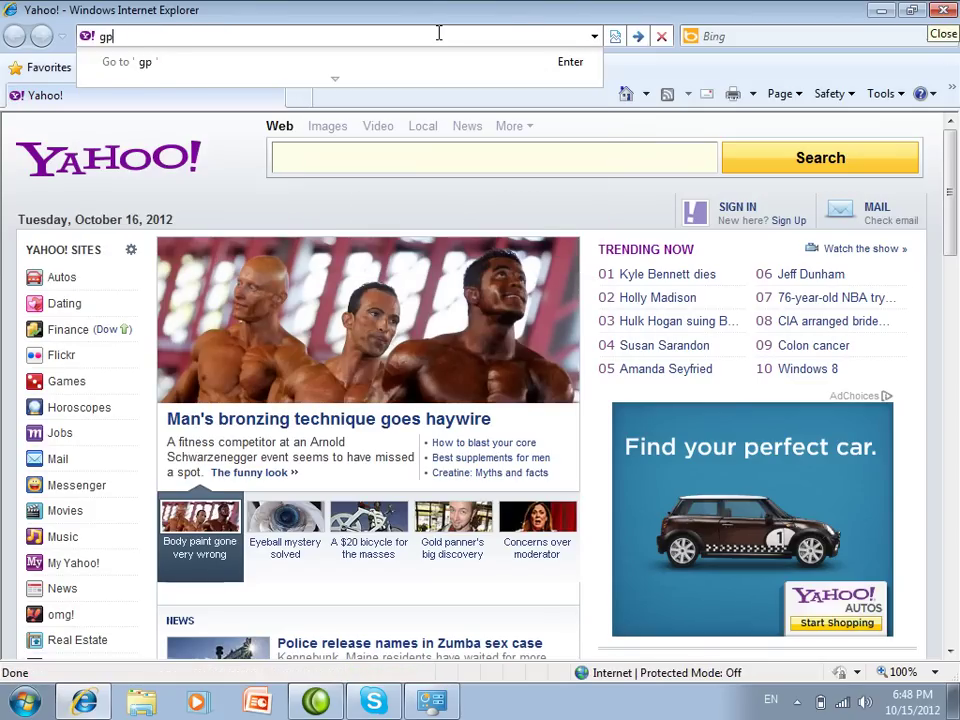
{"action": "type", "text": "ong"}
{"action": "key", "text": "BackSpace"}
{"action": "key", "text": "BackSpace"}
{"action": "key", "text": "BackSpace"}
{"action": "key", "text": "BackSpace"}
{"action": "type", "text": "oogle"}
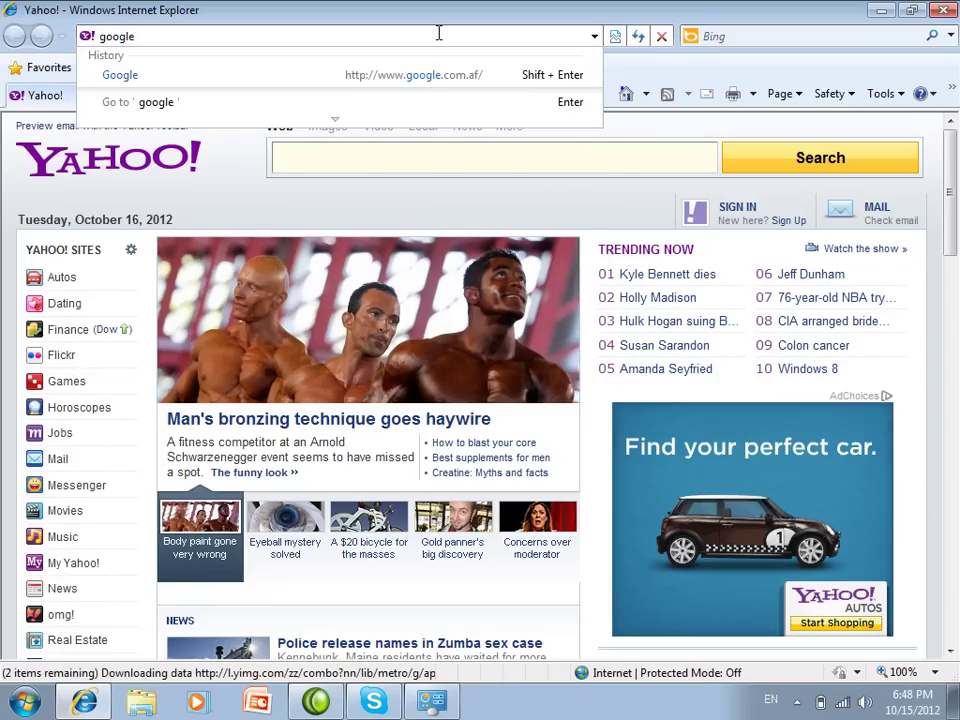
{"action": "key", "text": "Return"}
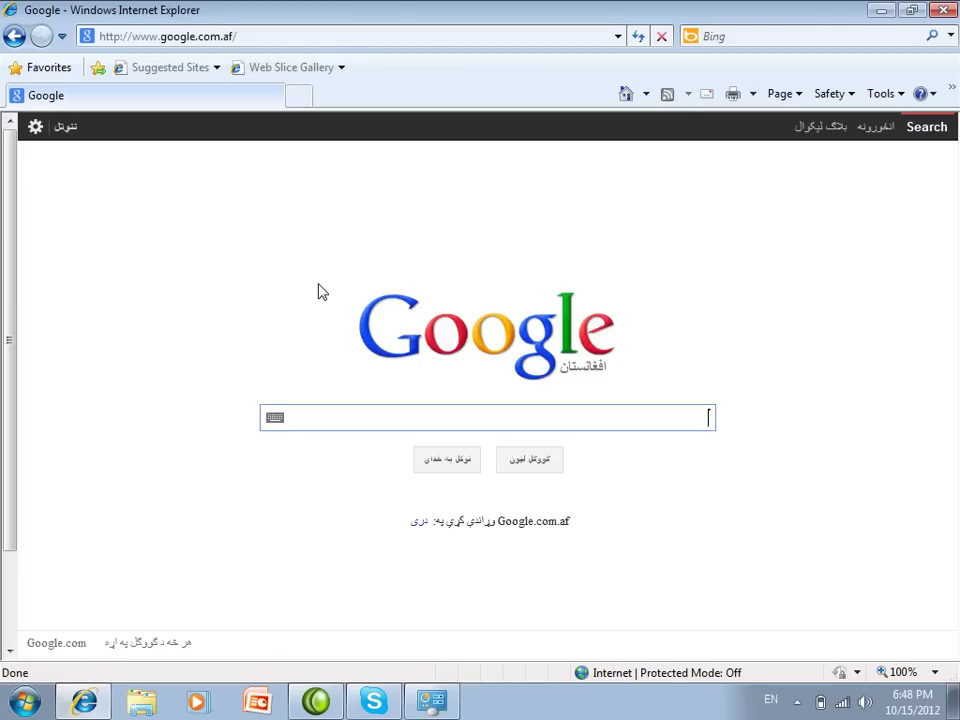
{"action": "left_click", "coordinate": [420, 35]}
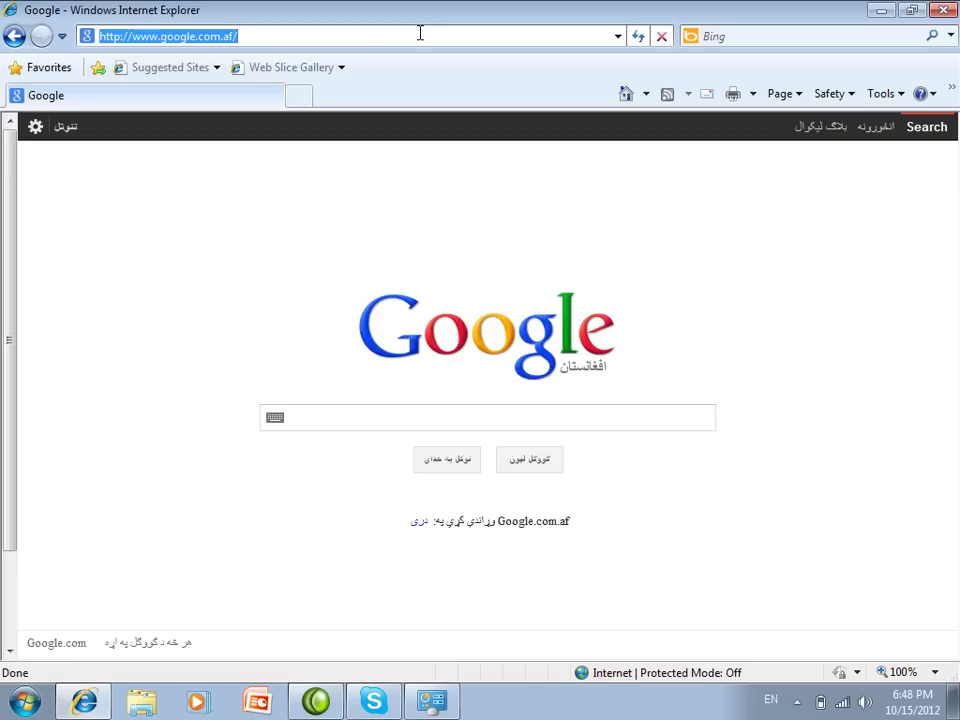
{"action": "type", "text": "face"}
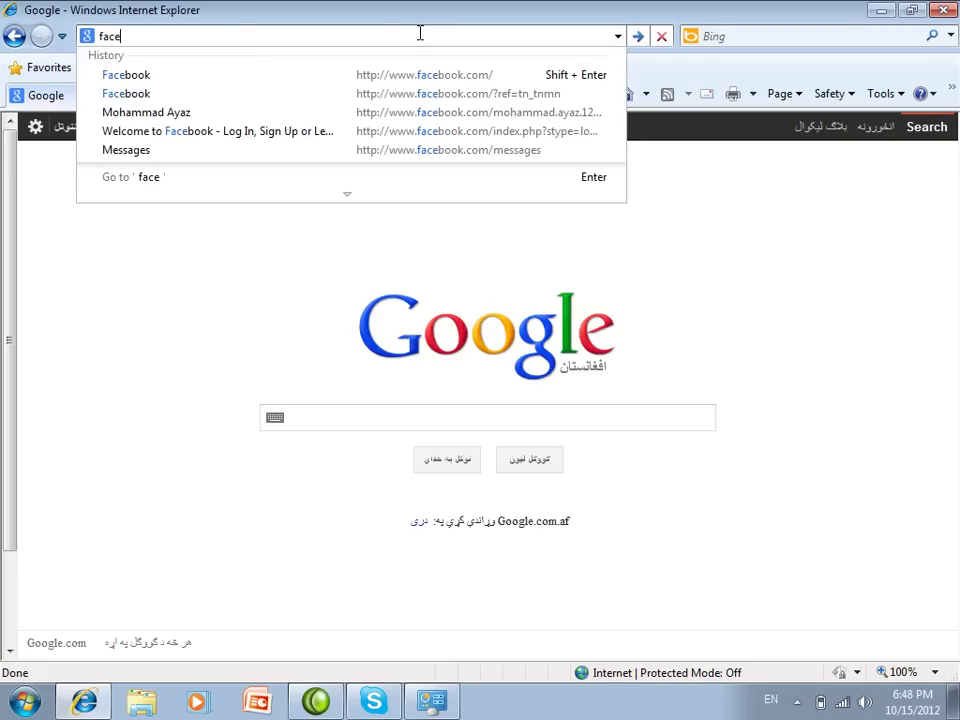
{"action": "type", "text": "book"}
{"action": "key", "text": "shift+Return"}
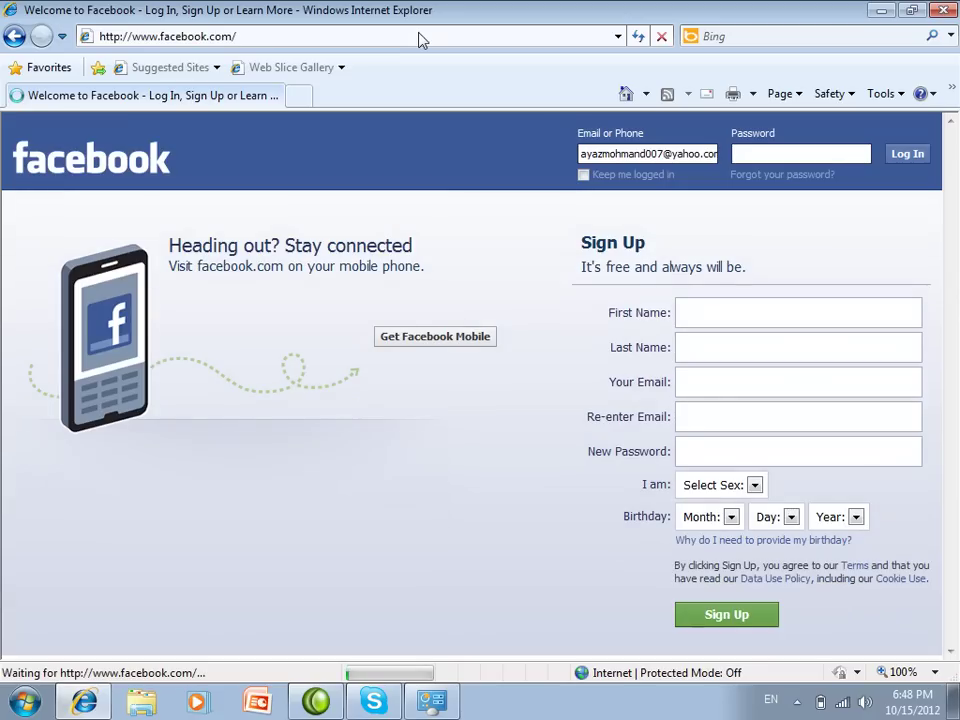
Step: Visit amazan.com, then the Hotmail site, from the address bar
{"action": "left_click", "coordinate": [418, 35]}
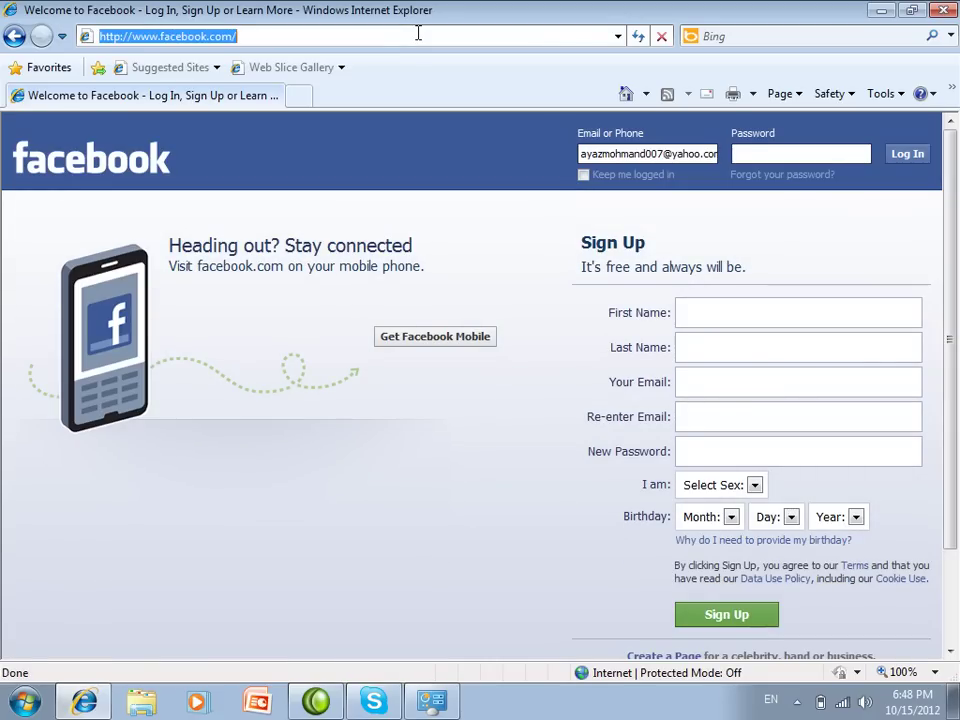
{"action": "type", "text": "ww"}
{"action": "key", "text": "BackSpace"}
{"action": "key", "text": "BackSpace"}
{"action": "type", "text": "amazan"}
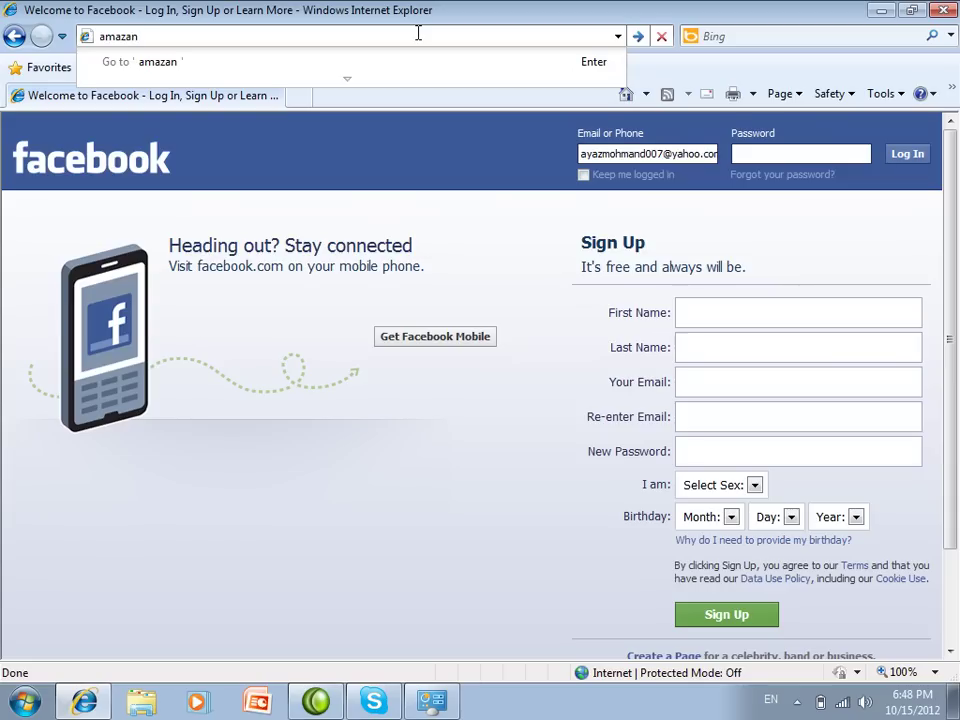
{"action": "key", "text": "ctrl+Return"}
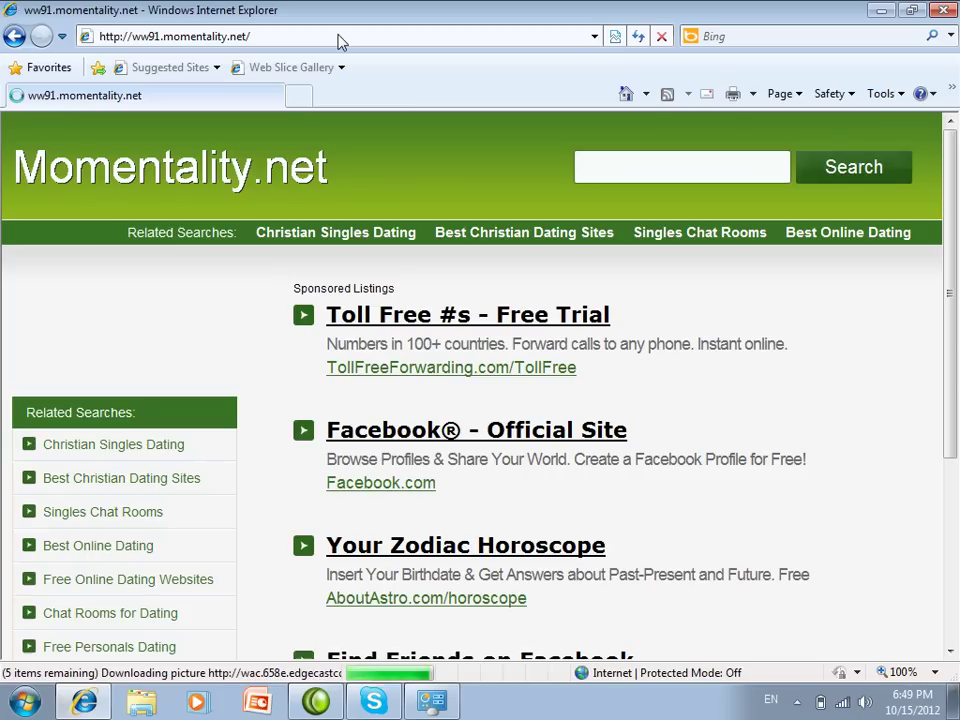
{"action": "left_click", "coordinate": [322, 40]}
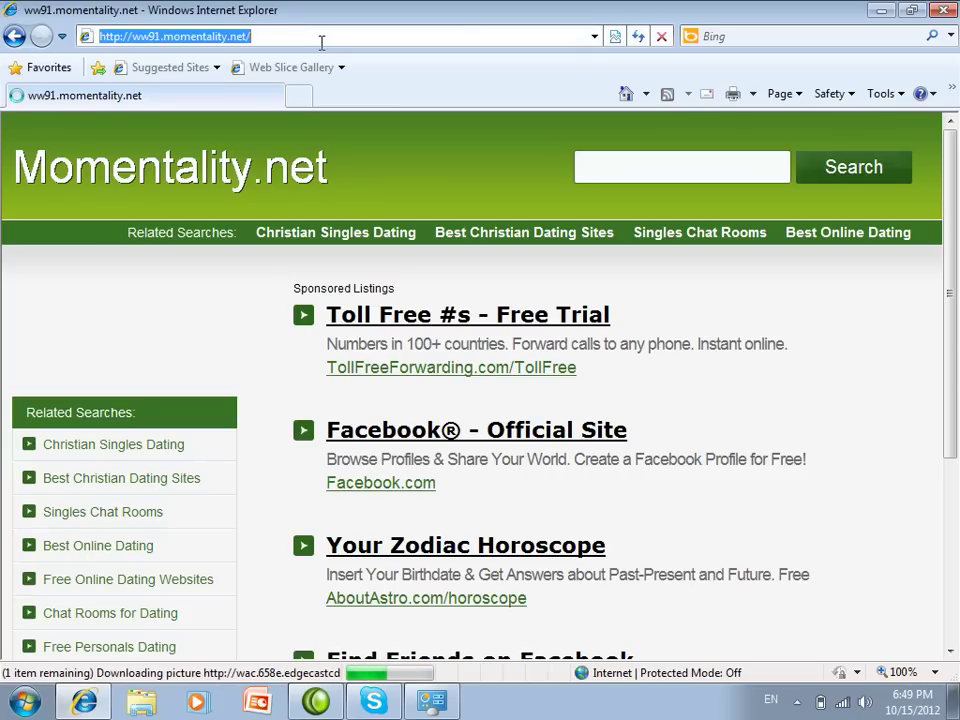
{"action": "type", "text": "hotmail"}
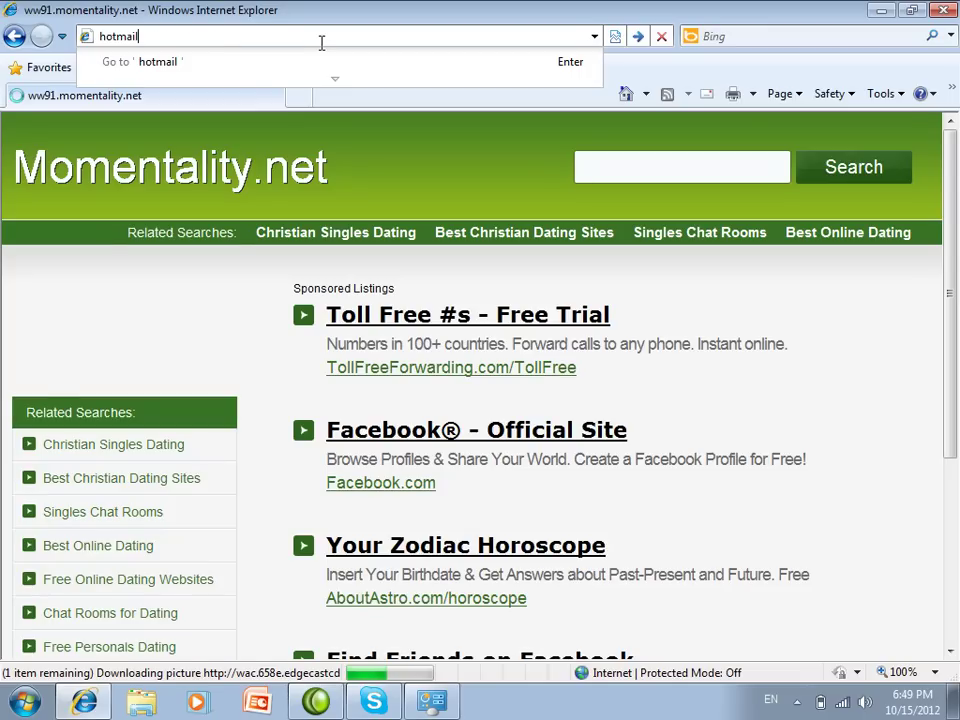
{"action": "key", "text": "ctrl+Return"}
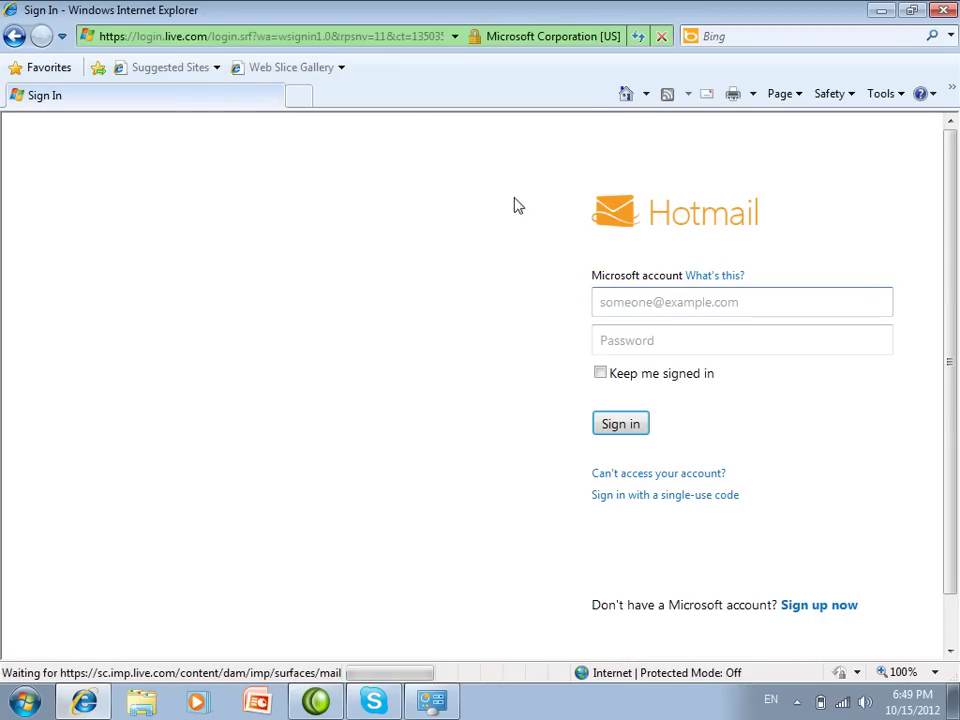
Step: Go to the Gmail site, view the recent addresses list, then close Internet Explorer
{"action": "left_click", "coordinate": [395, 40]}
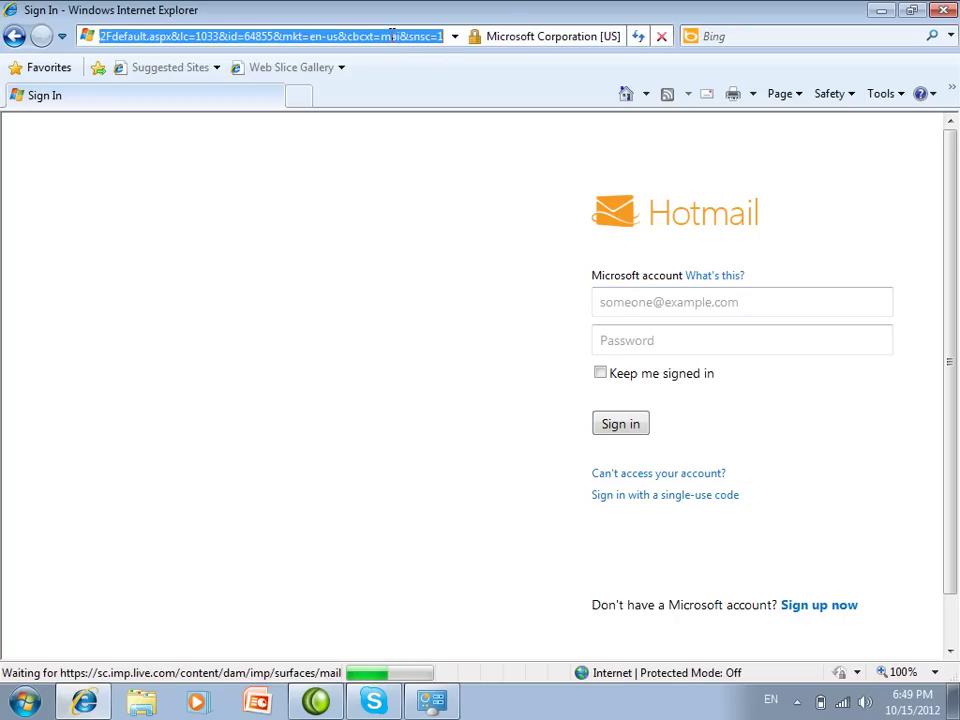
{"action": "type", "text": "g.so"}
{"action": "key", "text": "BackSpace"}
{"action": "key", "text": "BackSpace"}
{"action": "key", "text": "BackSpace"}
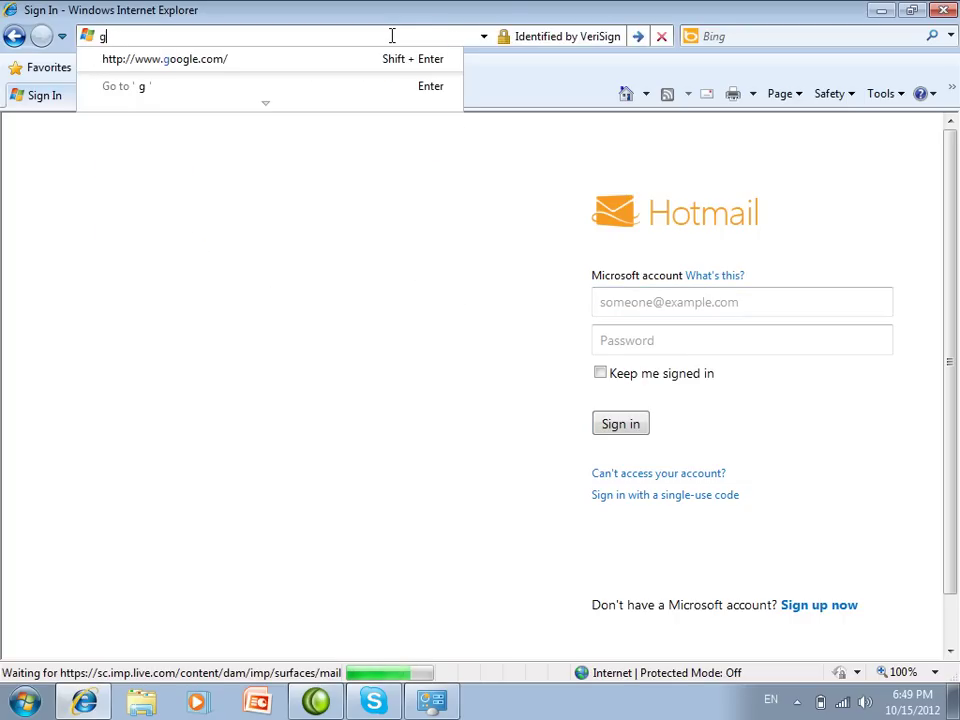
{"action": "type", "text": "mail"}
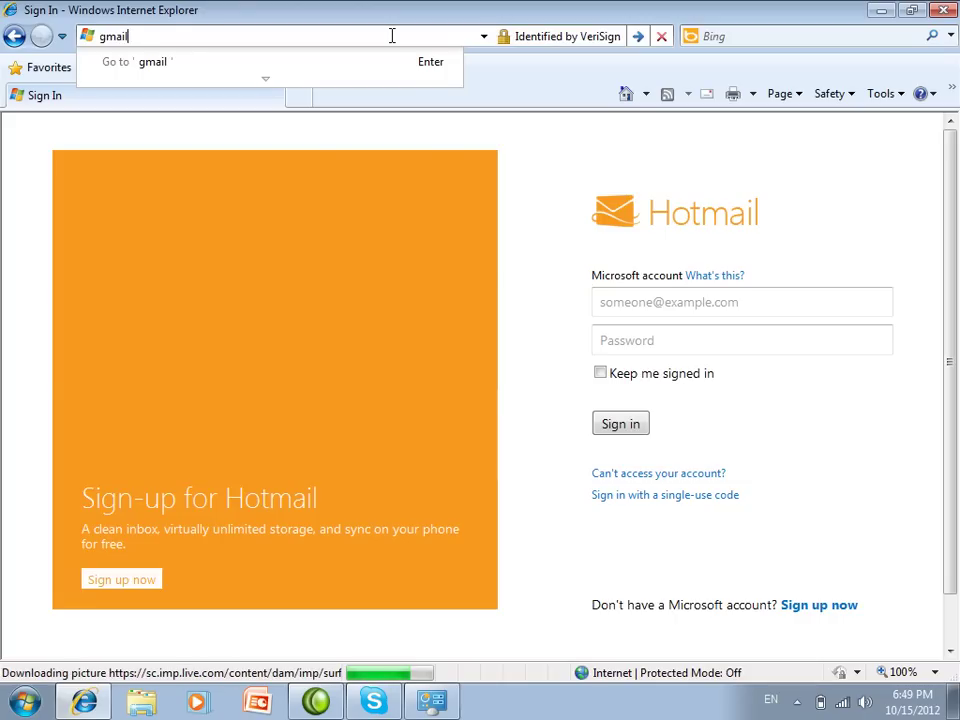
{"action": "key", "text": "ctrl+Return"}
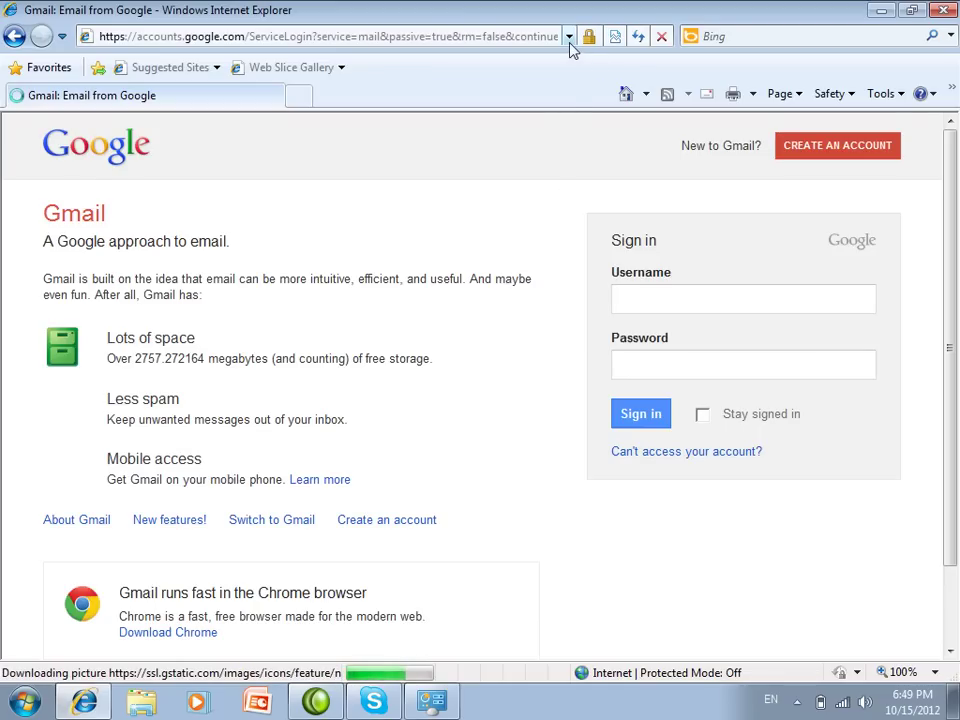
{"action": "left_click", "coordinate": [569, 37]}
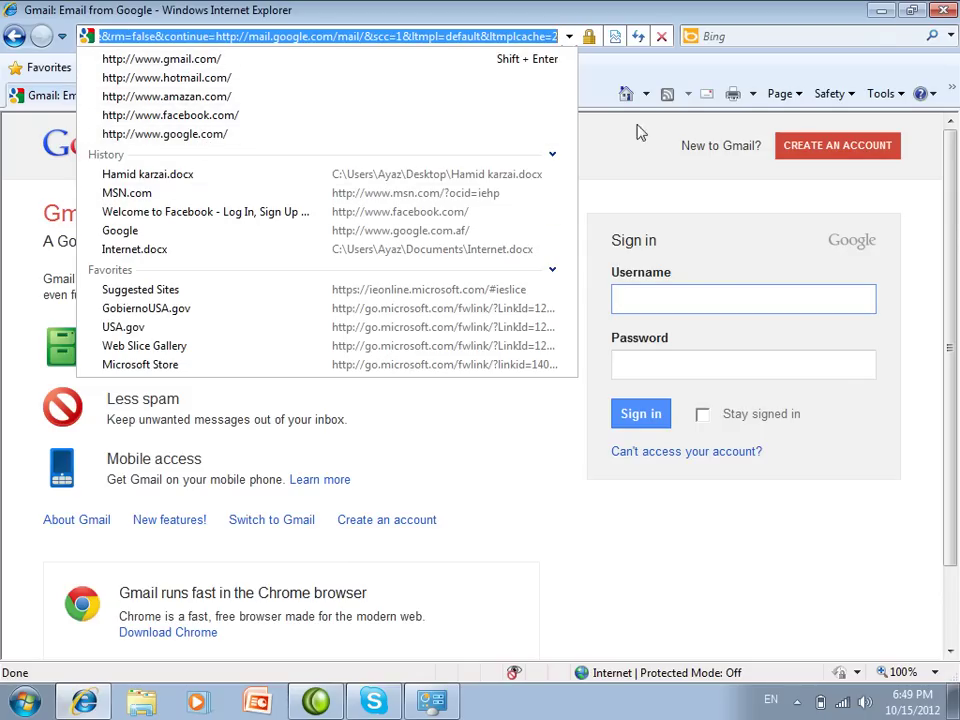
{"action": "left_click", "coordinate": [942, 10]}
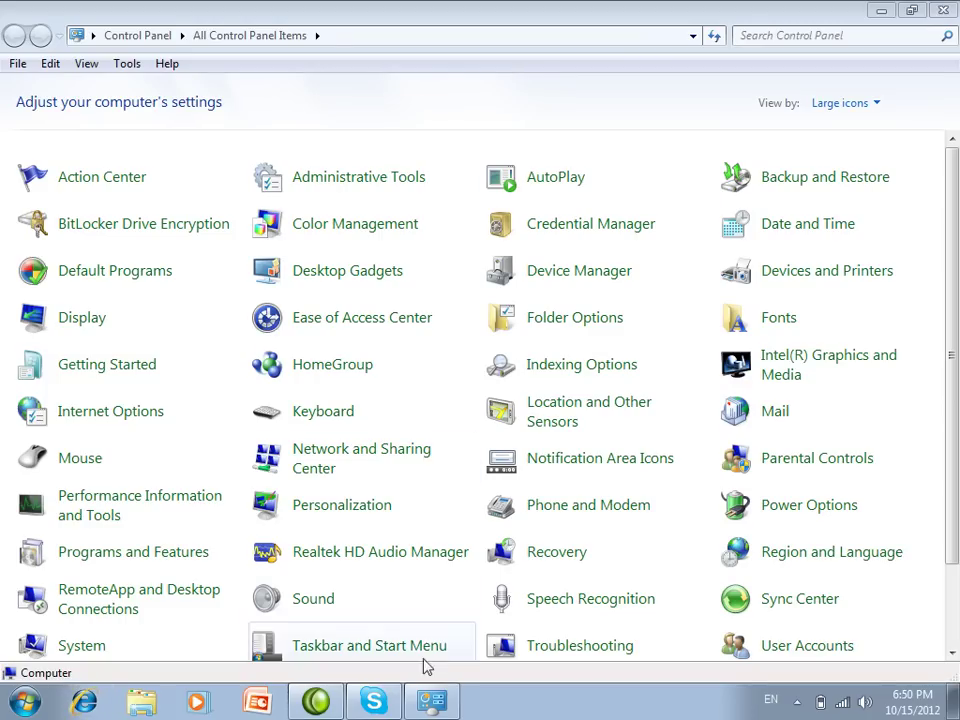
Step: Open Internet Options, move the Internet Properties dialog aside, and close it
{"action": "left_click", "coordinate": [110, 412]}
{"action": "left_click_drag", "start_coordinate": [275, 110], "coordinate": [388, 70]}
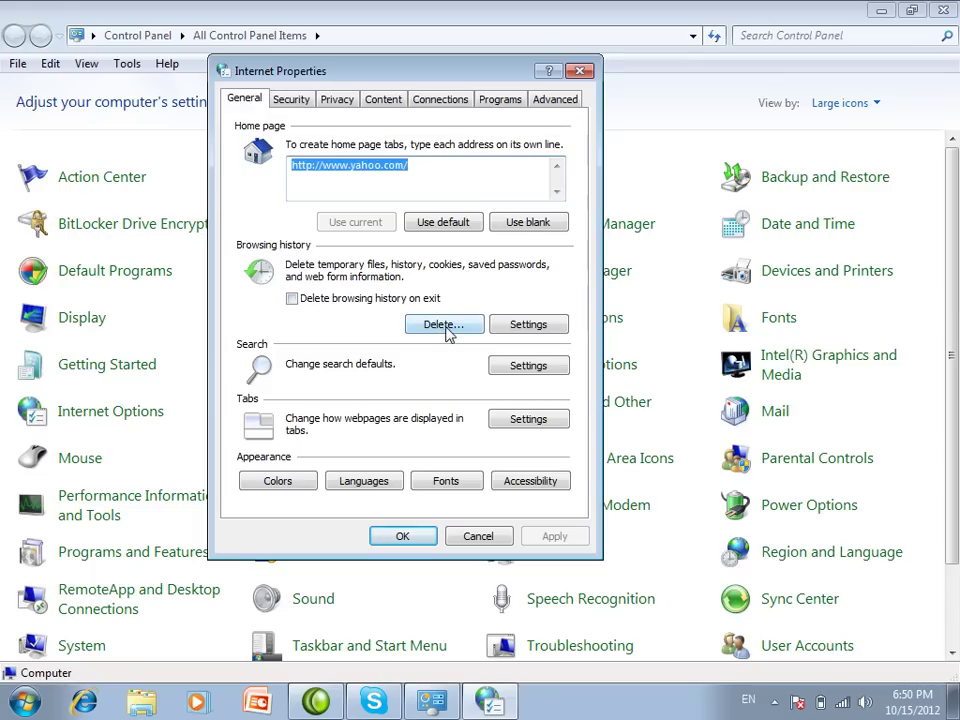
{"action": "left_click", "coordinate": [580, 71]}
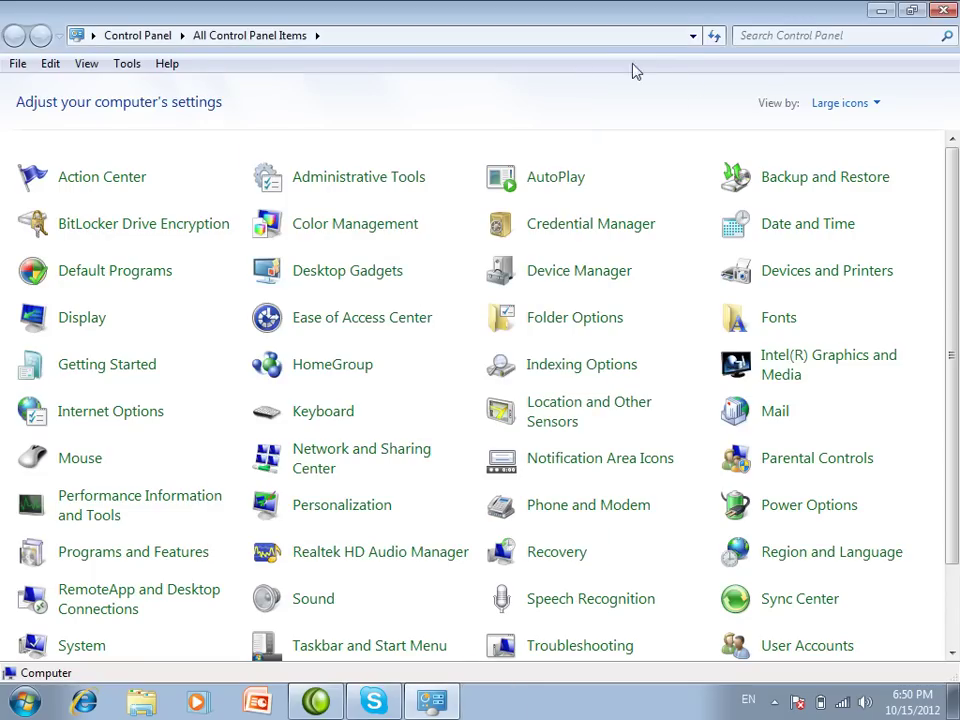
Step: Launch Internet Explorer to confirm it opens on Yahoo, then close it
{"action": "left_click", "coordinate": [692, 36]}
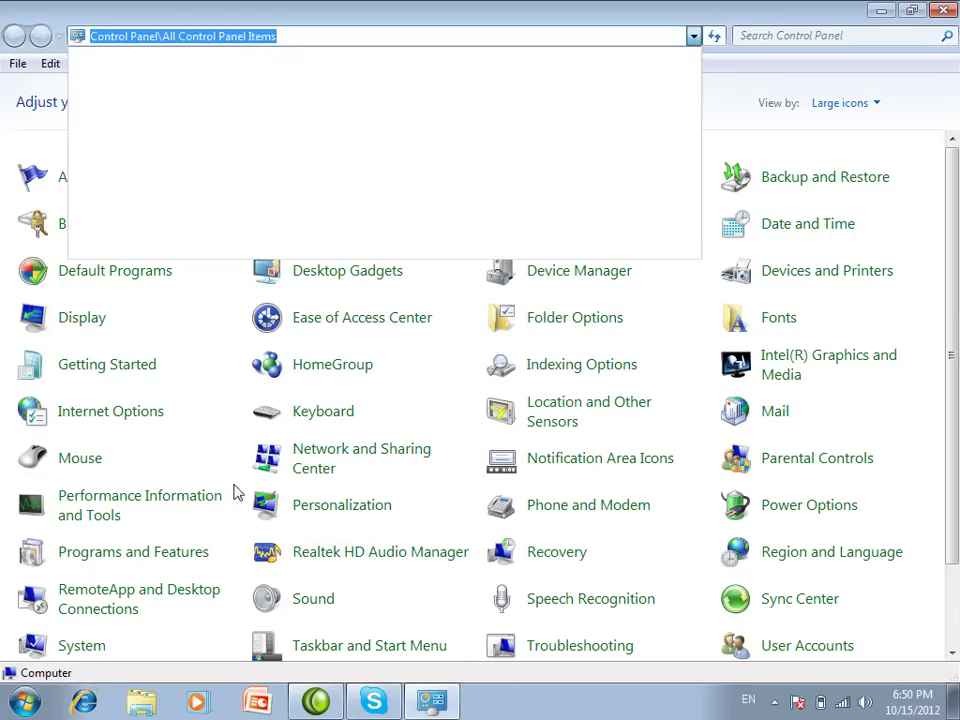
{"action": "left_click", "coordinate": [83, 703]}
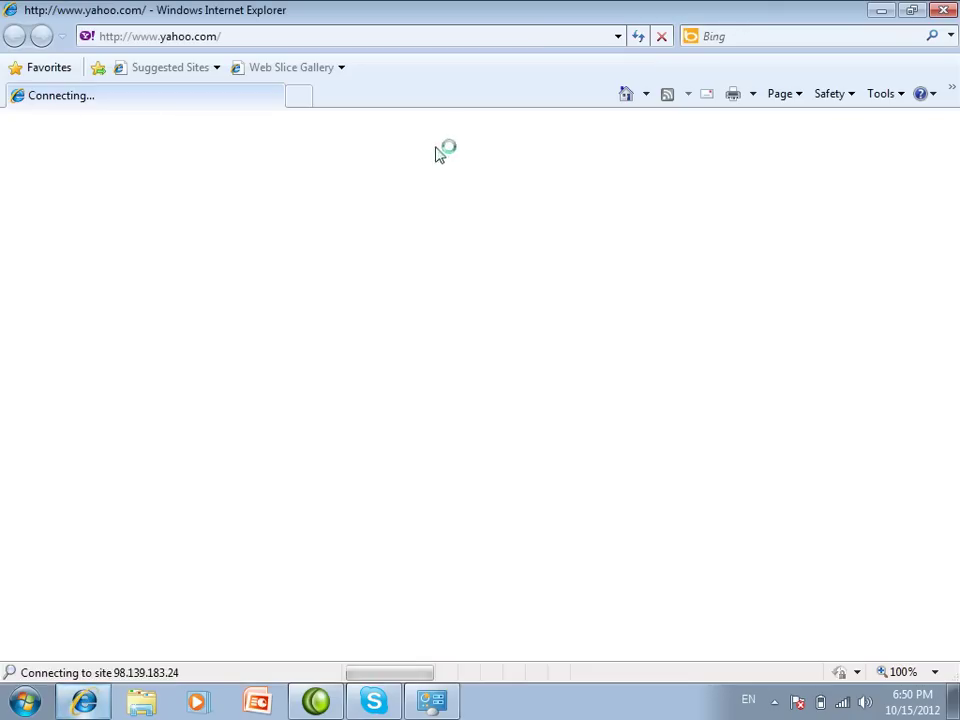
{"action": "left_click", "coordinate": [616, 37]}
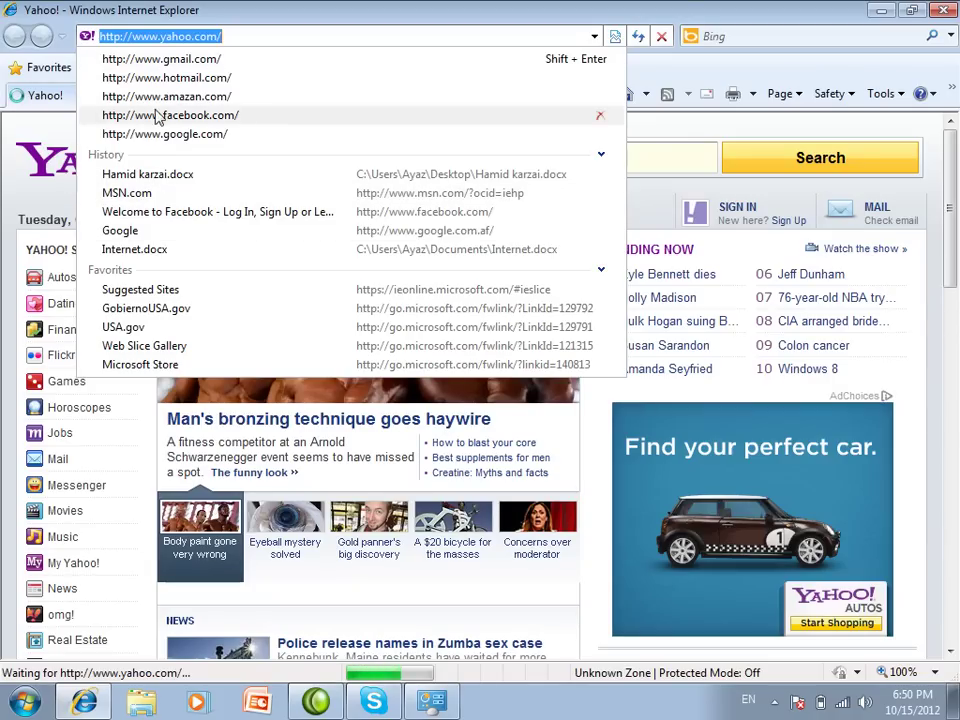
{"action": "left_click", "coordinate": [943, 12]}
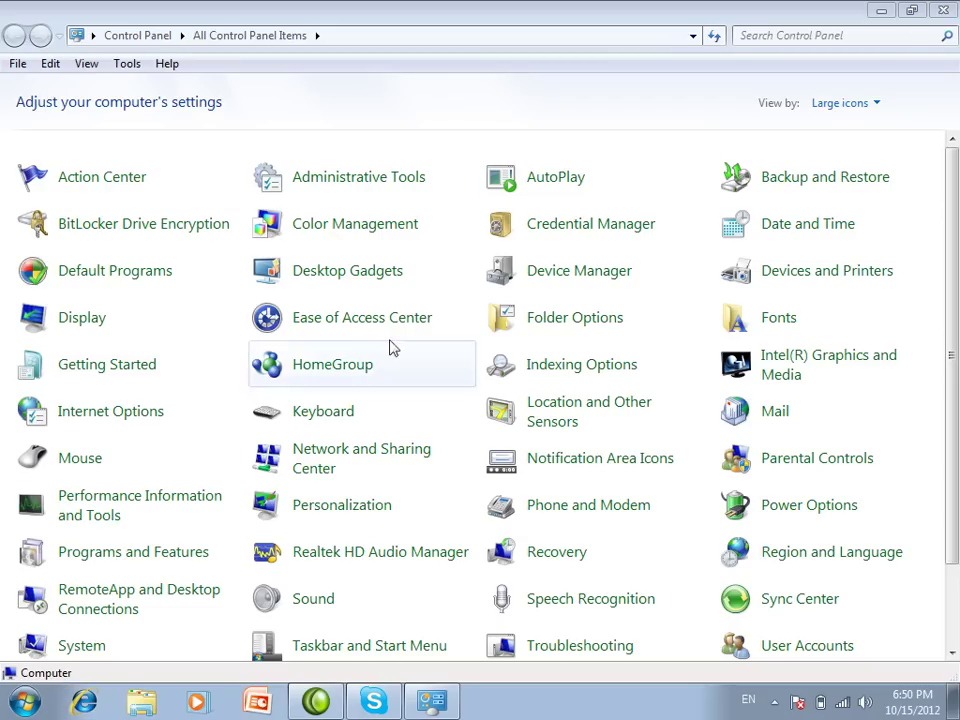
Step: Delete temporary files, cookies and history via Internet Options, then close Control Panel
{"action": "left_click", "coordinate": [96, 420]}
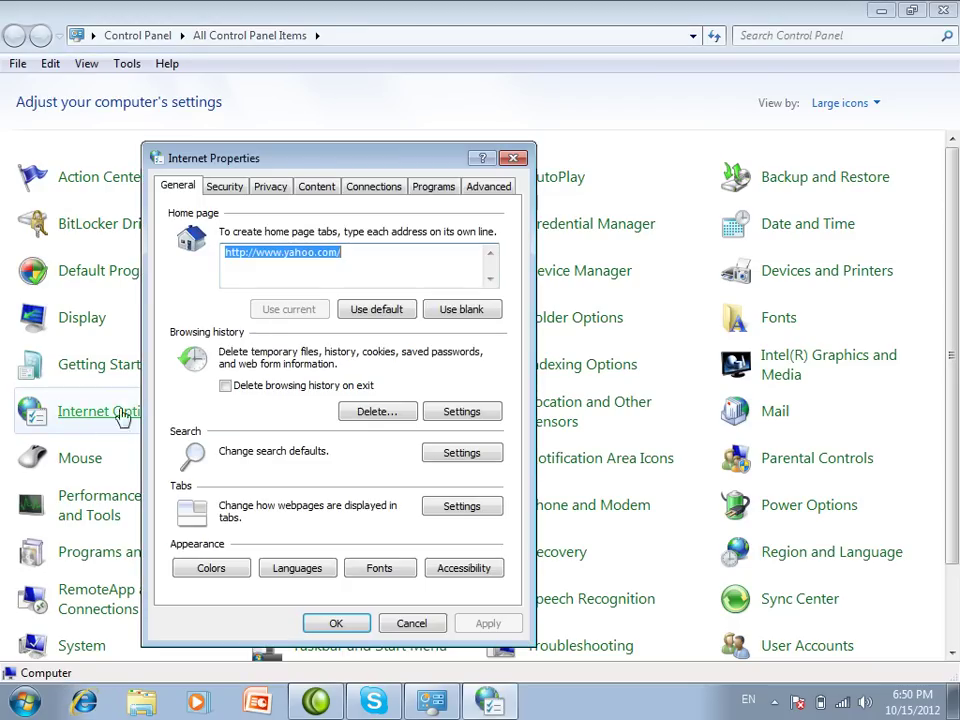
{"action": "left_click", "coordinate": [408, 416]}
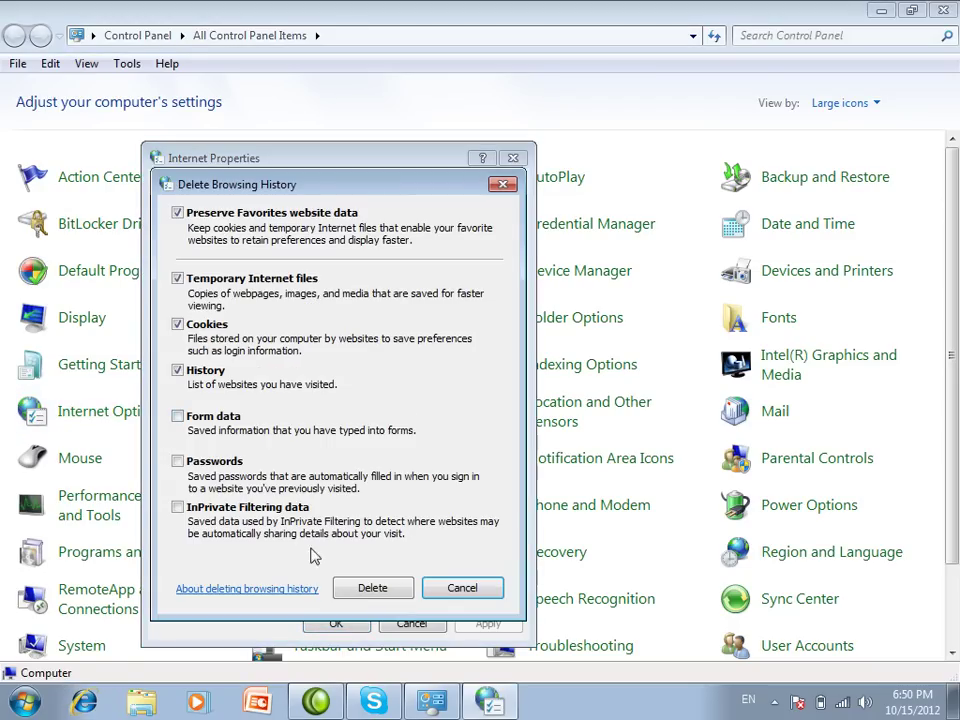
{"action": "left_click", "coordinate": [358, 588]}
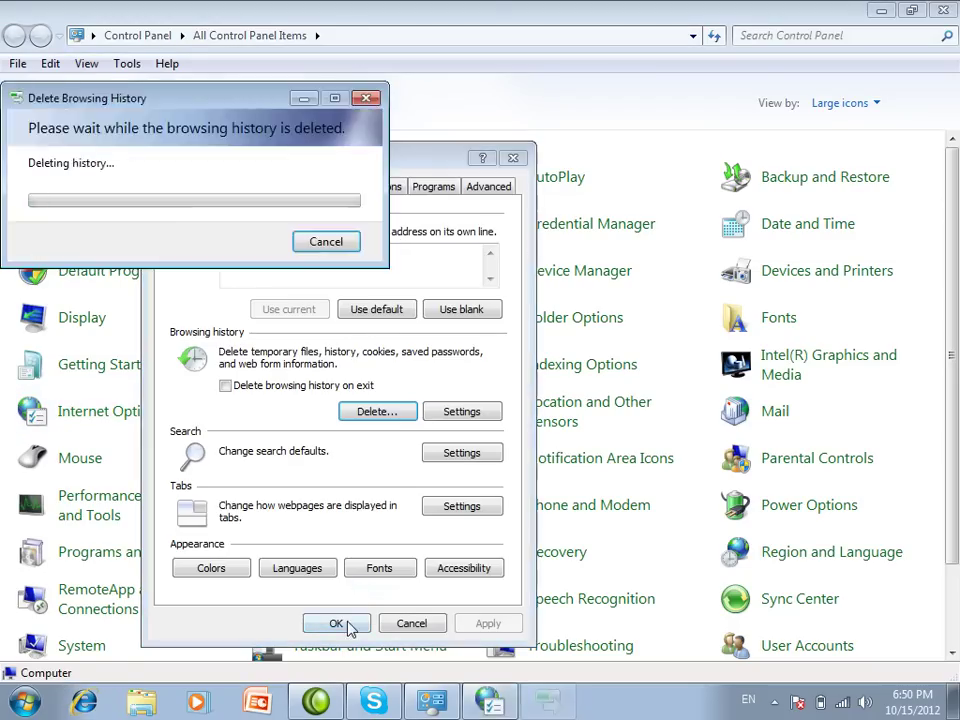
{"action": "left_click", "coordinate": [336, 623]}
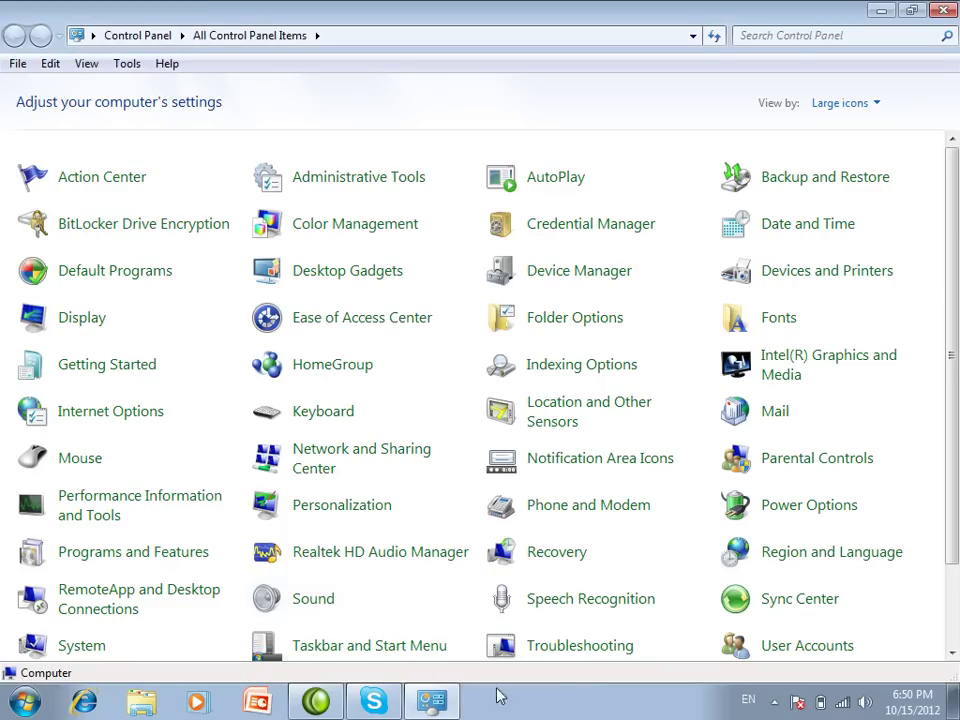
{"action": "left_click", "coordinate": [943, 9]}
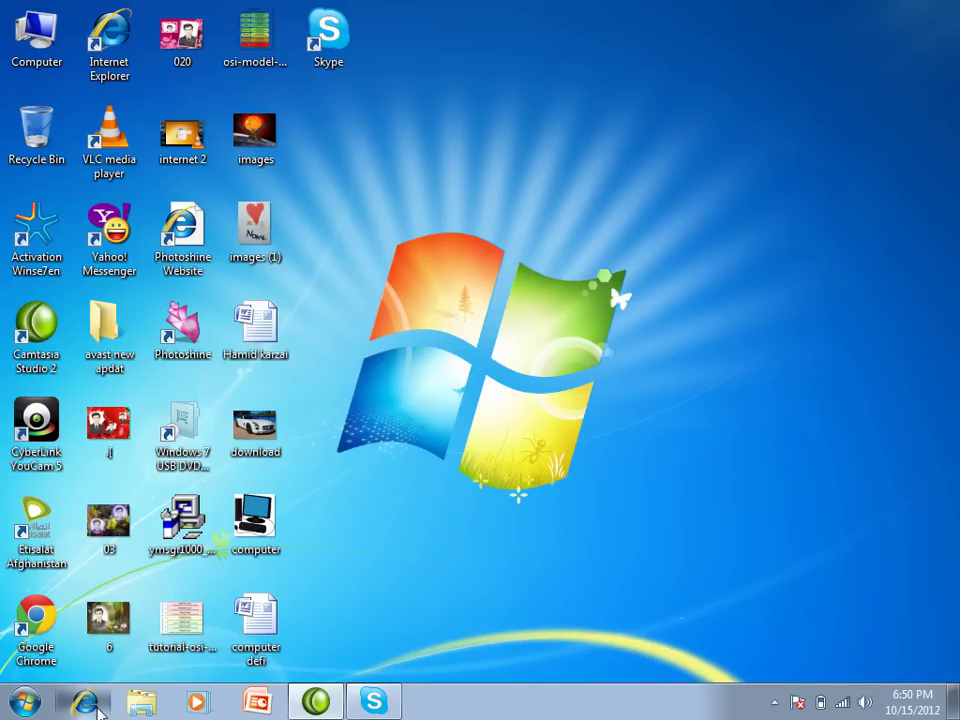
Step: Start Internet Explorer, check its favorites and suggested sites lists, then close it
{"action": "left_click", "coordinate": [84, 701]}
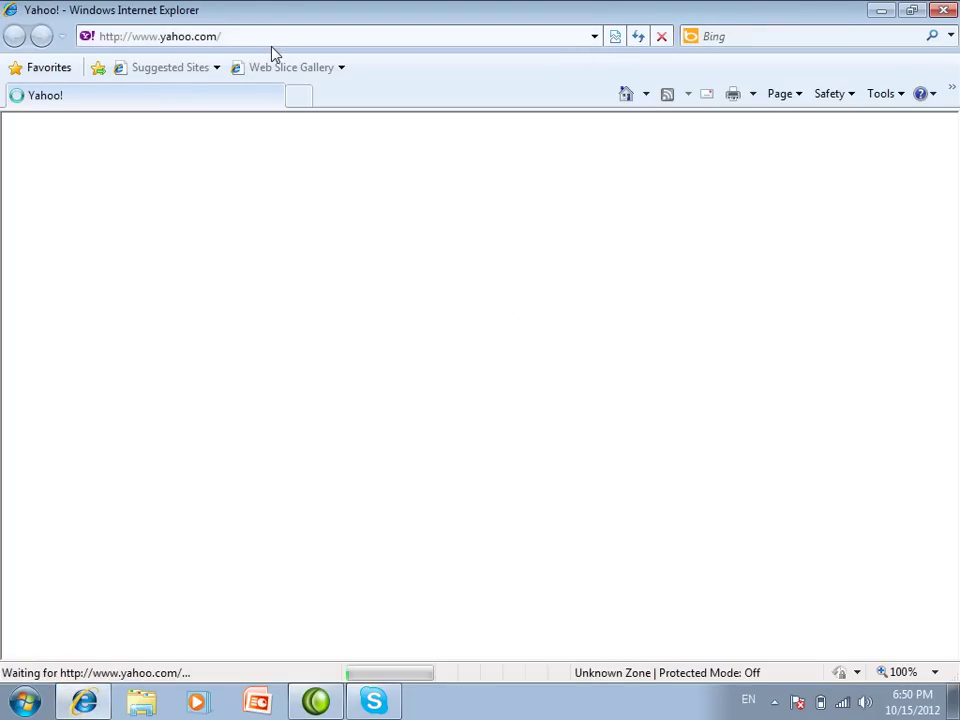
{"action": "left_click", "coordinate": [595, 36]}
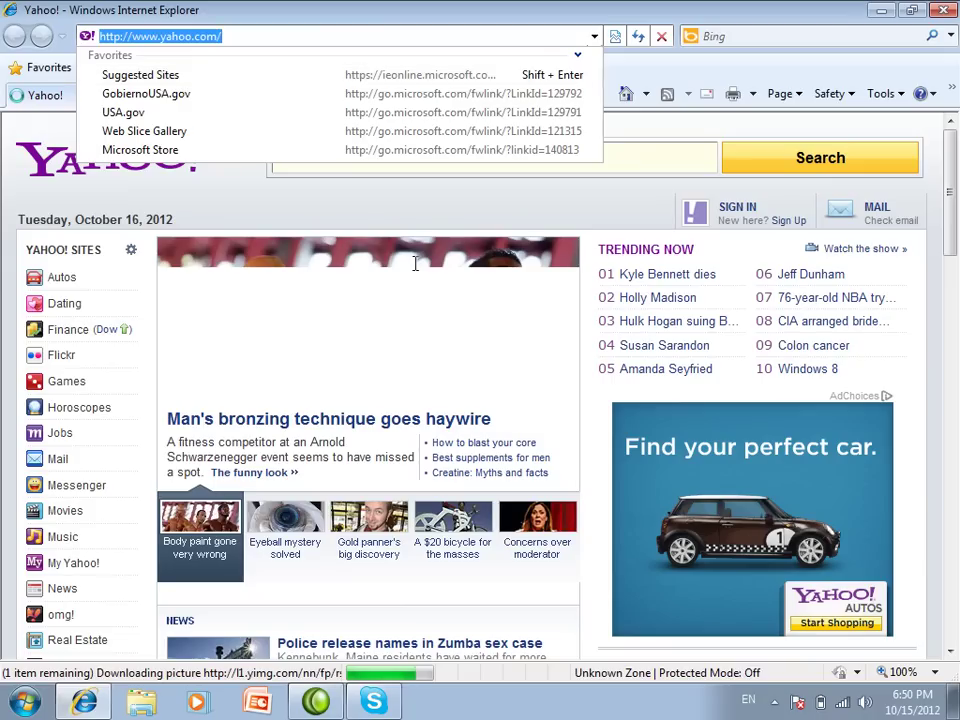
{"action": "left_click", "coordinate": [775, 703]}
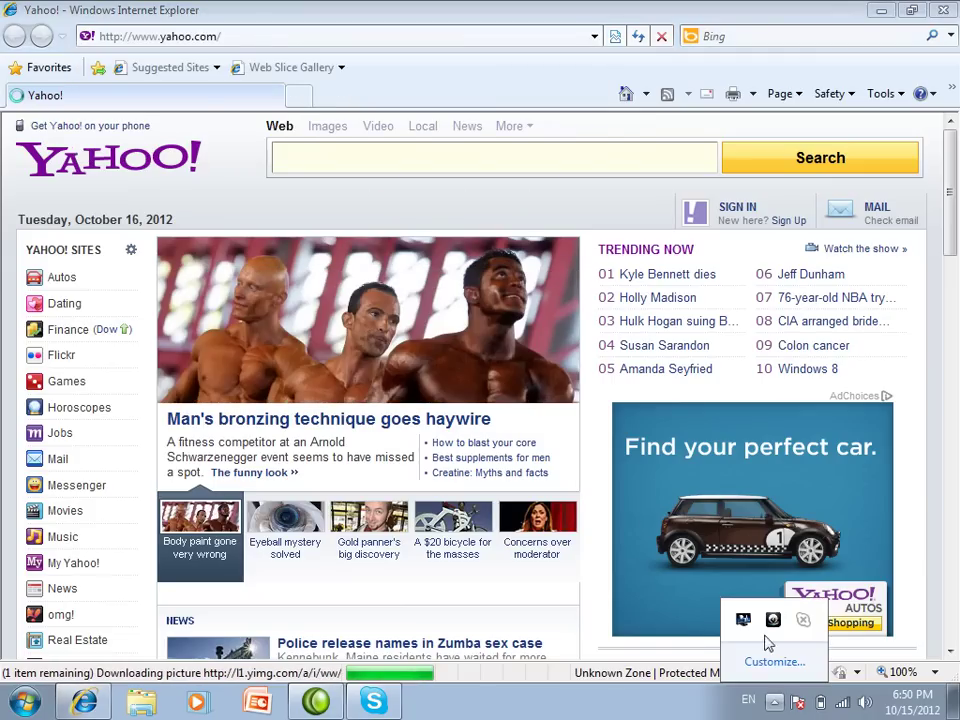
{"action": "left_click", "coordinate": [275, 17]}
{"action": "left_click", "coordinate": [595, 37]}
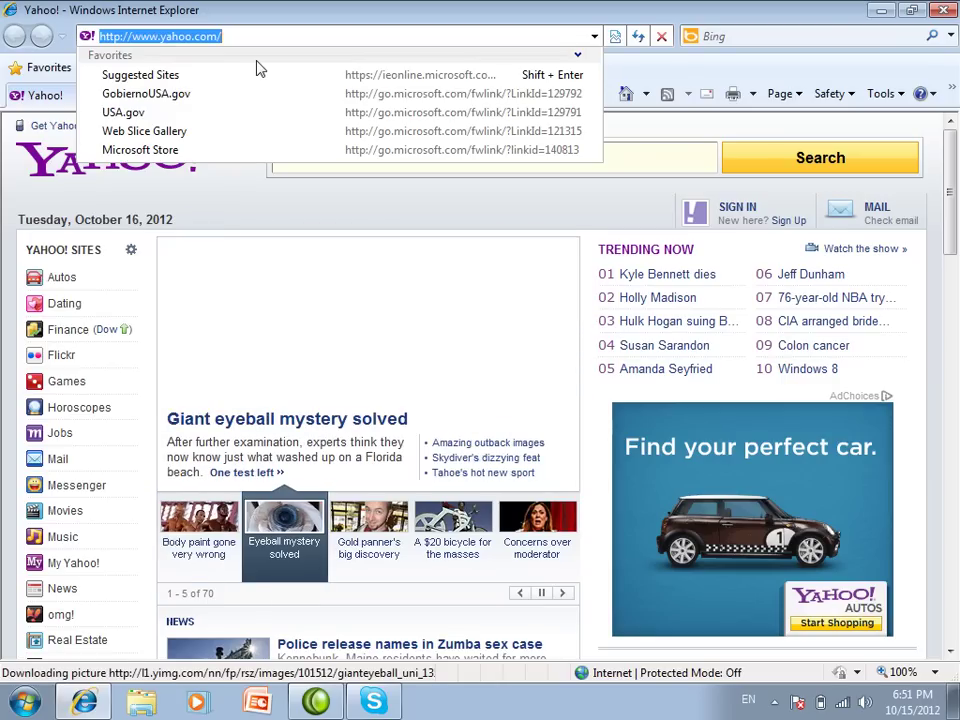
{"action": "left_click", "coordinate": [946, 10]}
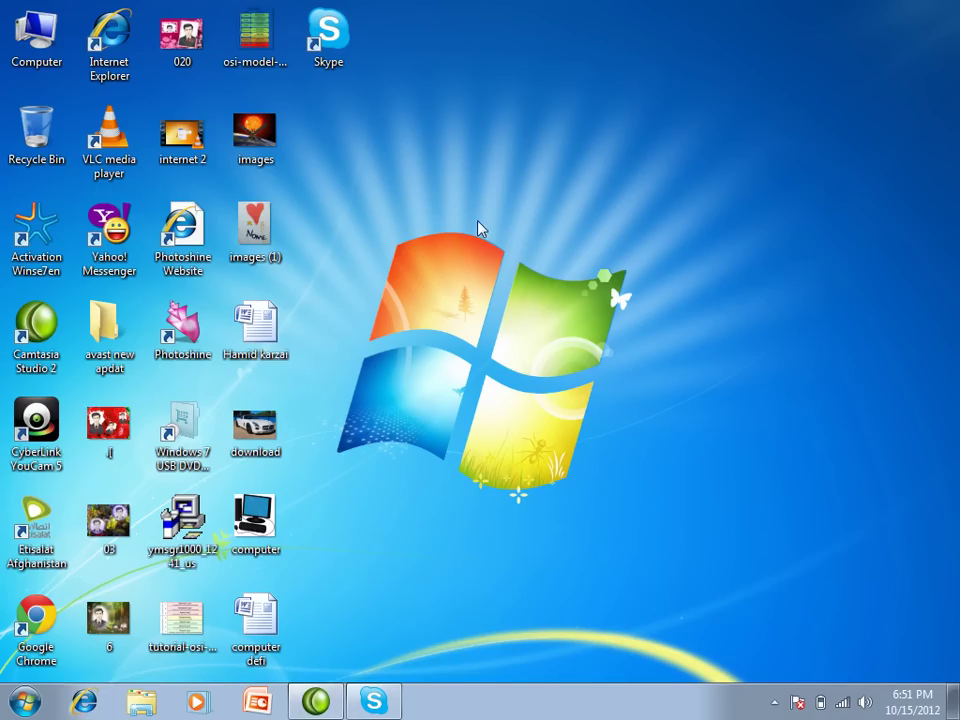
Step: Refresh the desktop twice and relaunch Internet Explorer on its Yahoo home page
{"action": "right_click", "coordinate": [478, 222]}
{"action": "left_click", "coordinate": [549, 283]}
{"action": "right_click", "coordinate": [501, 253]}
{"action": "left_click", "coordinate": [547, 305]}
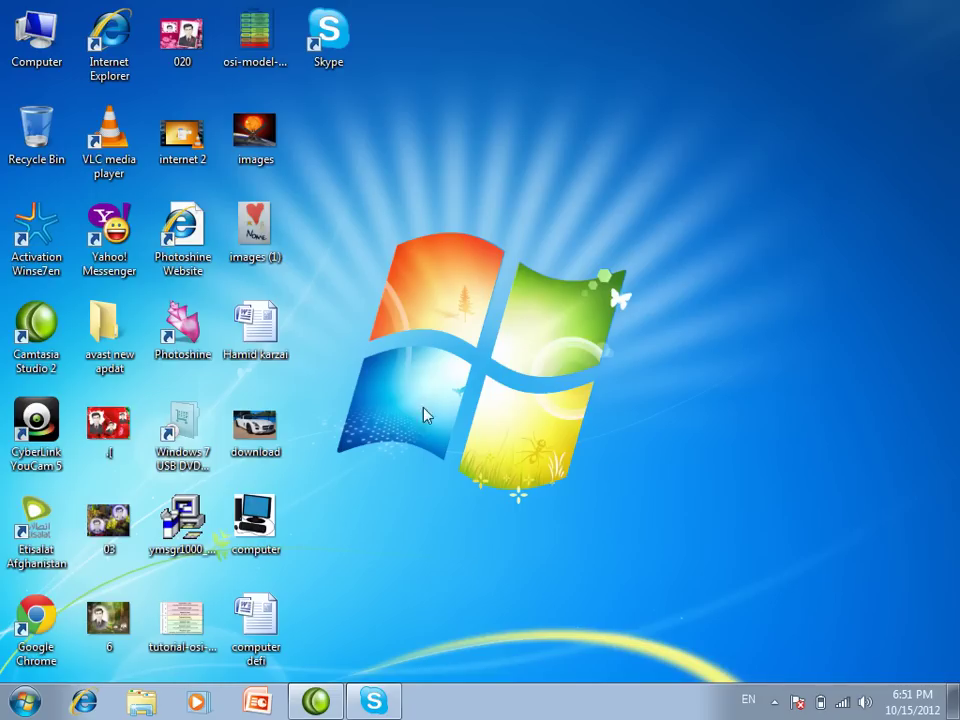
{"action": "left_click", "coordinate": [82, 703]}
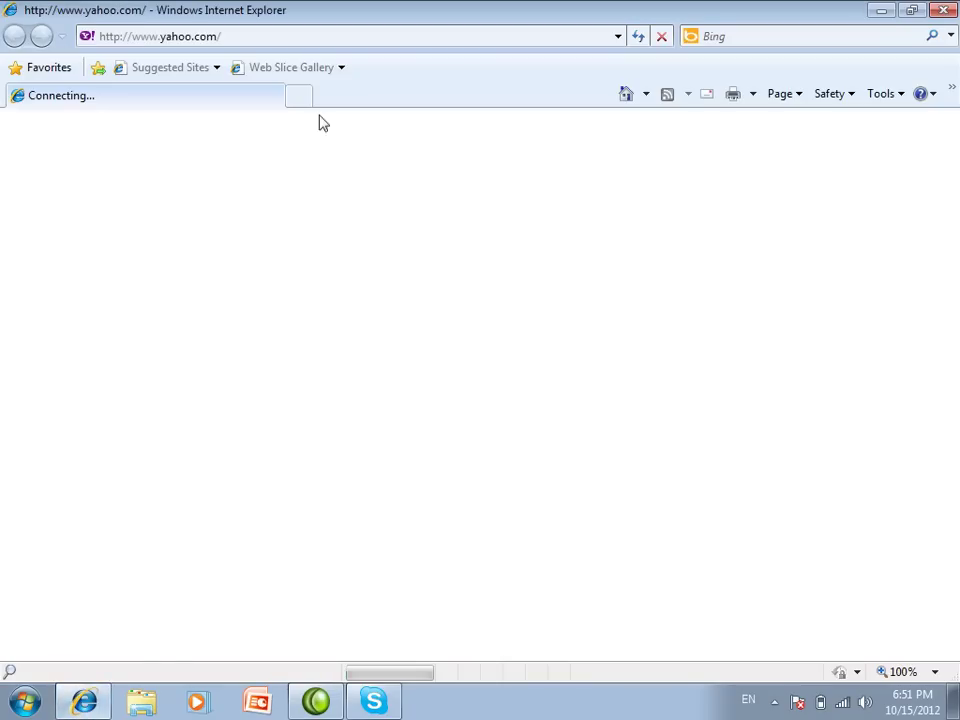
{"action": "left_click", "coordinate": [277, 35]}
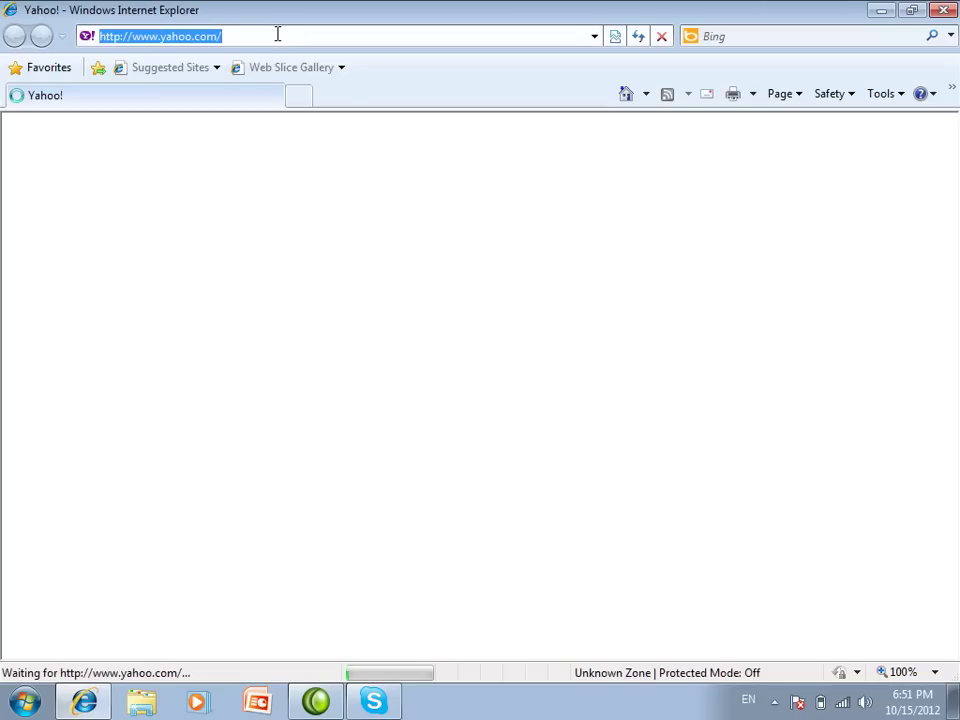
{"action": "type", "text": "fav"}
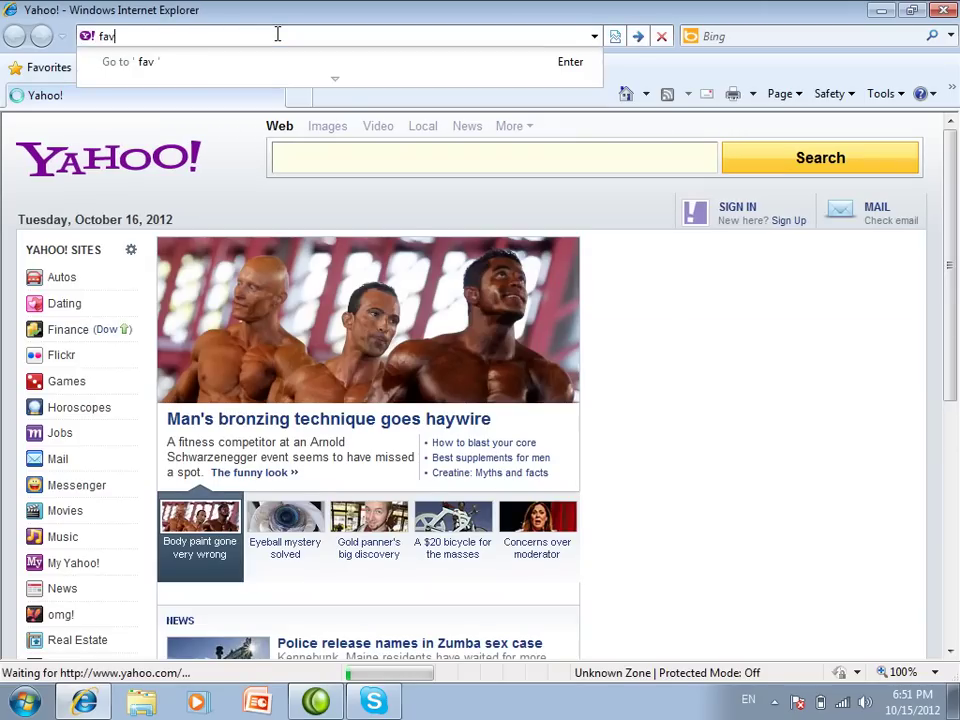
{"action": "key", "text": "BackSpace"}
{"action": "type", "text": "cebook"}
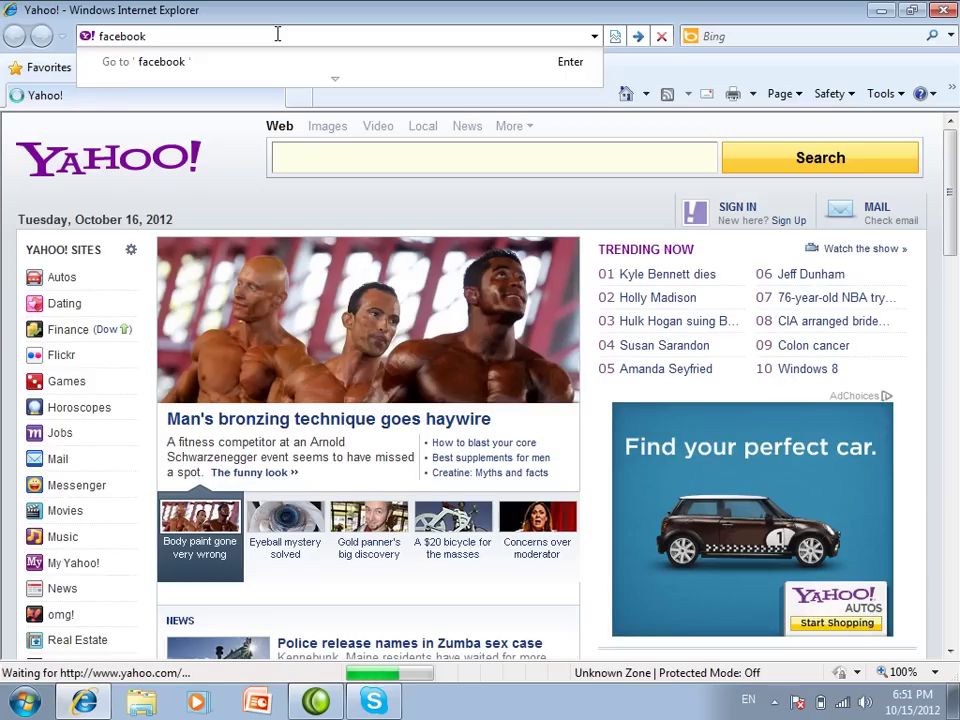
{"action": "key", "text": "Return"}
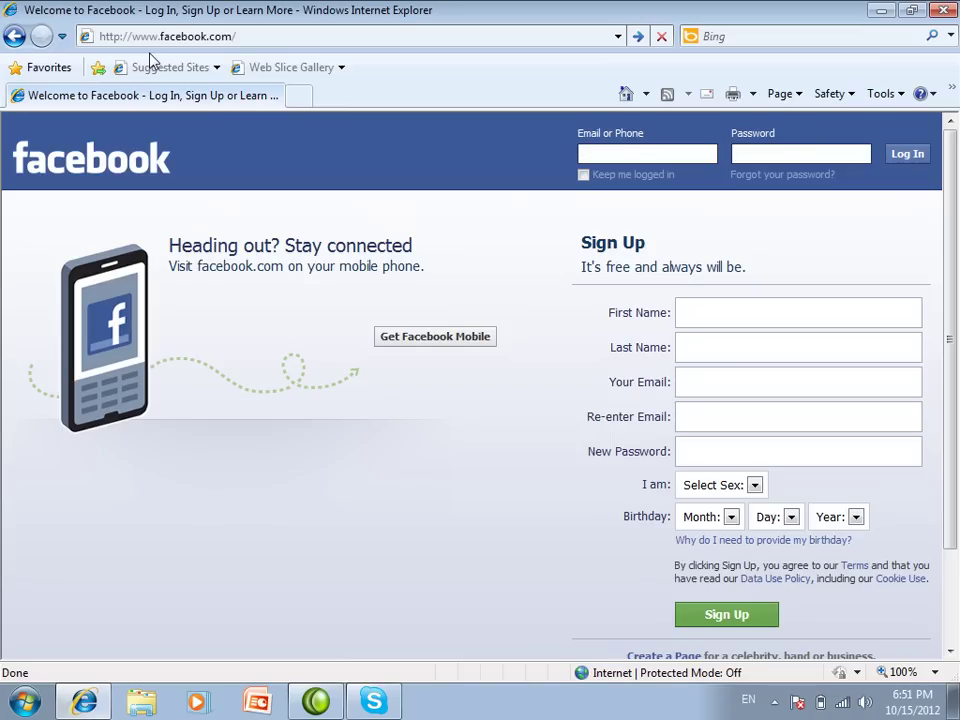
{"action": "left_click", "coordinate": [253, 37]}
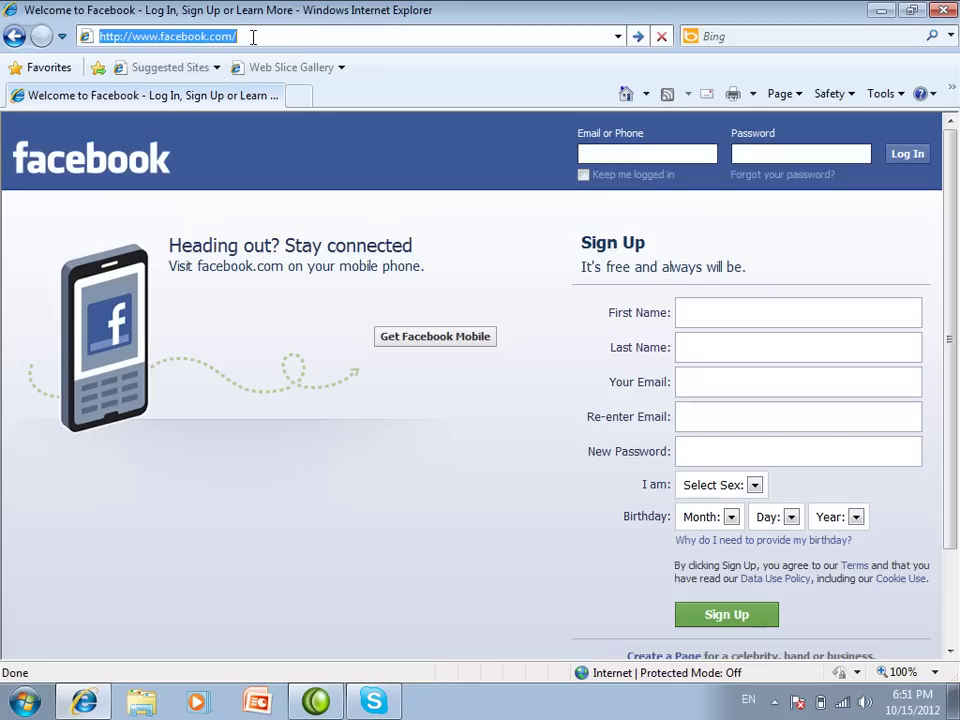
Step: Load Google from 'goog' and switch from google.com.af to the English Google.com page
{"action": "type", "text": "google"}
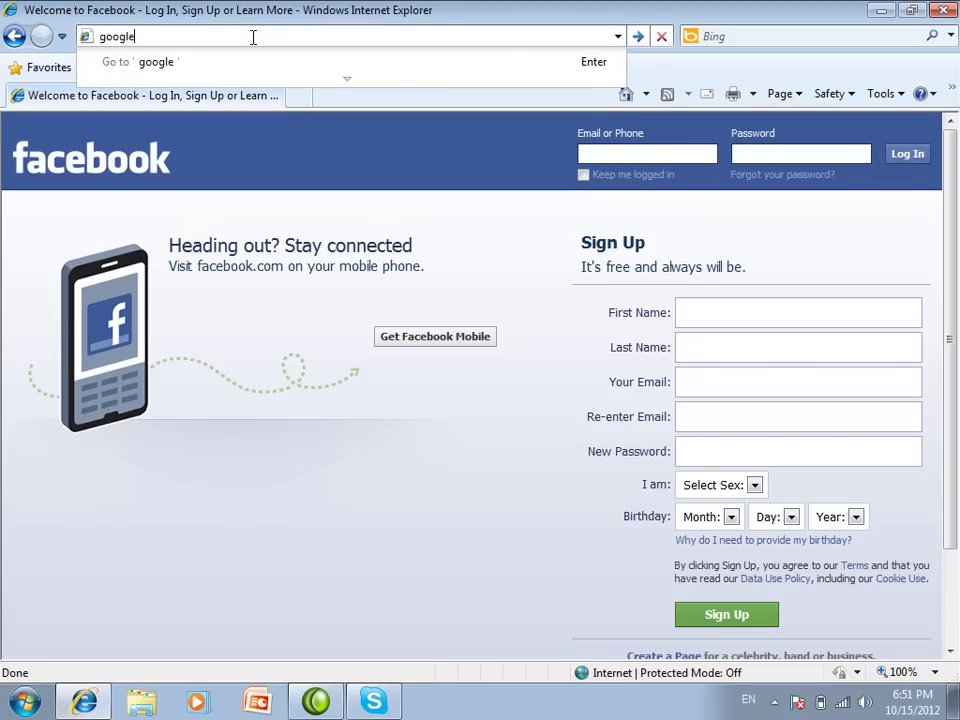
{"action": "key", "text": "Return"}
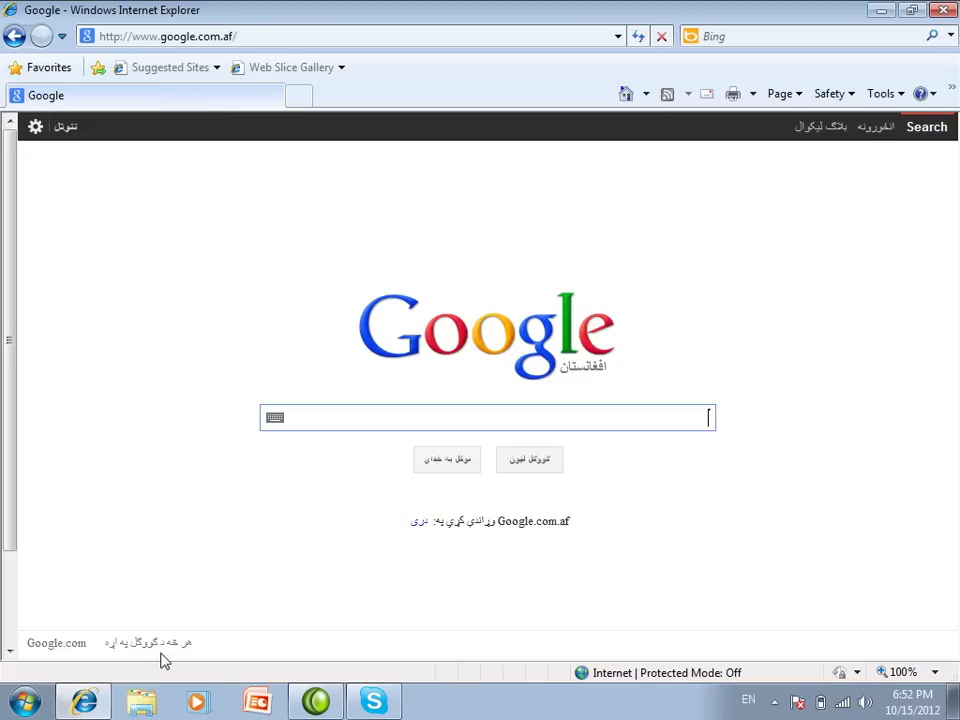
{"action": "left_click", "coordinate": [52, 646]}
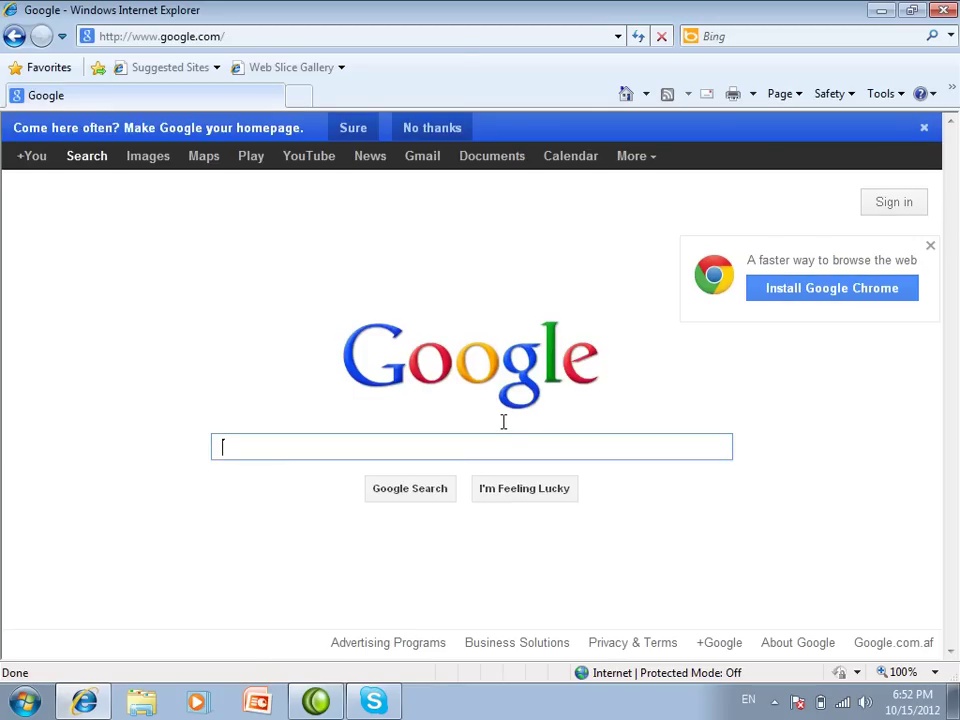
Step: Search Google for the misspelt query 'comuter'
{"action": "type", "text": "comute"}
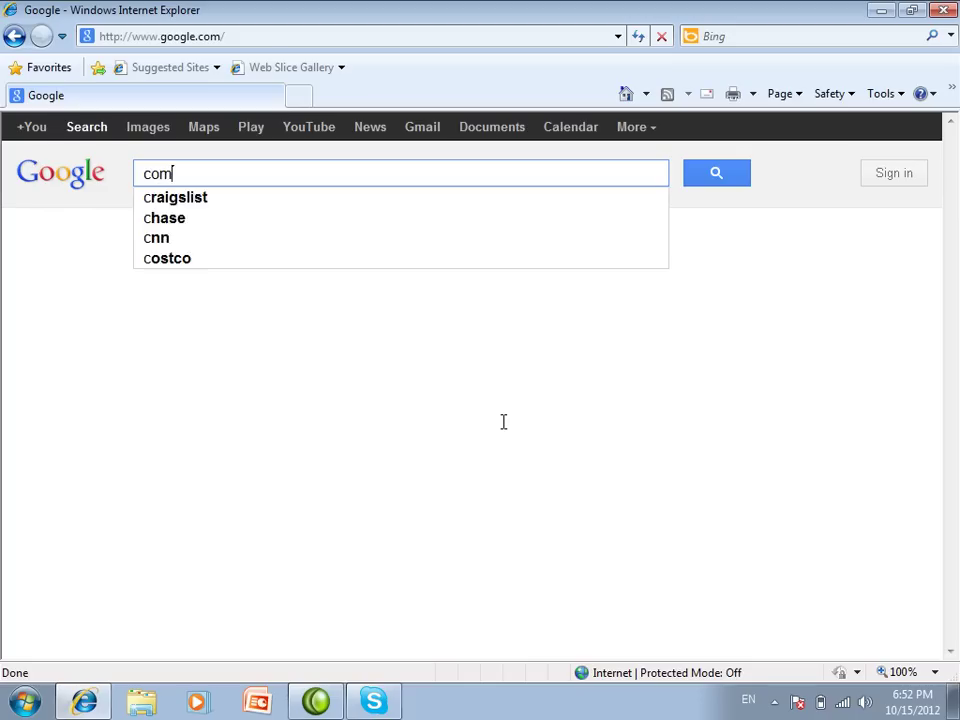
{"action": "key", "text": "BackSpace"}
{"action": "key", "text": "BackSpace"}
{"action": "key", "text": "BackSpace"}
{"action": "type", "text": "u"}
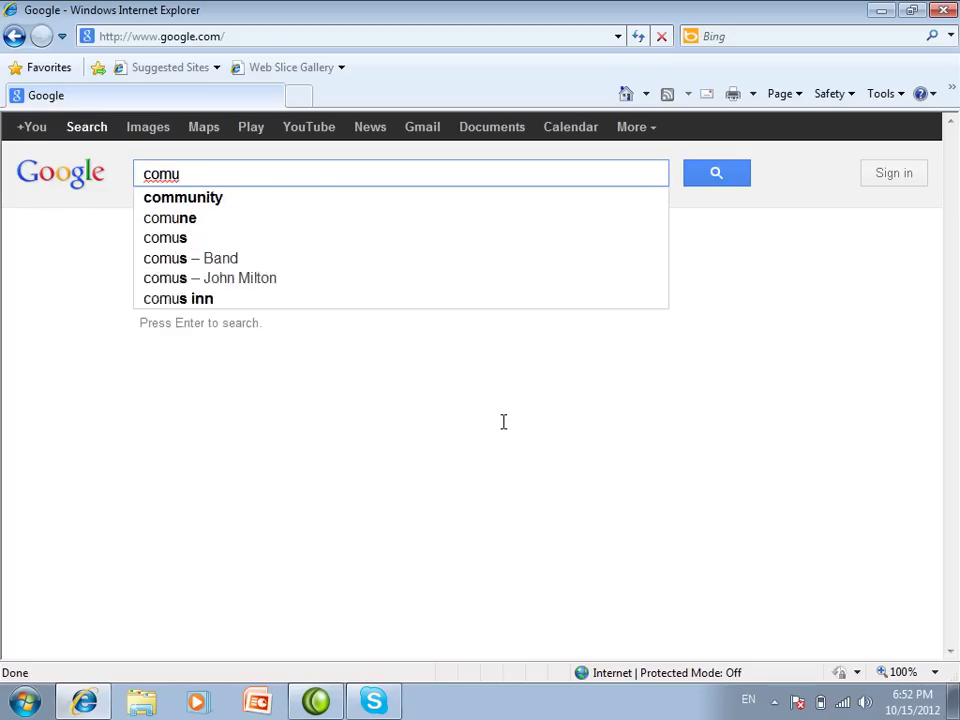
{"action": "key", "text": "BackSpace"}
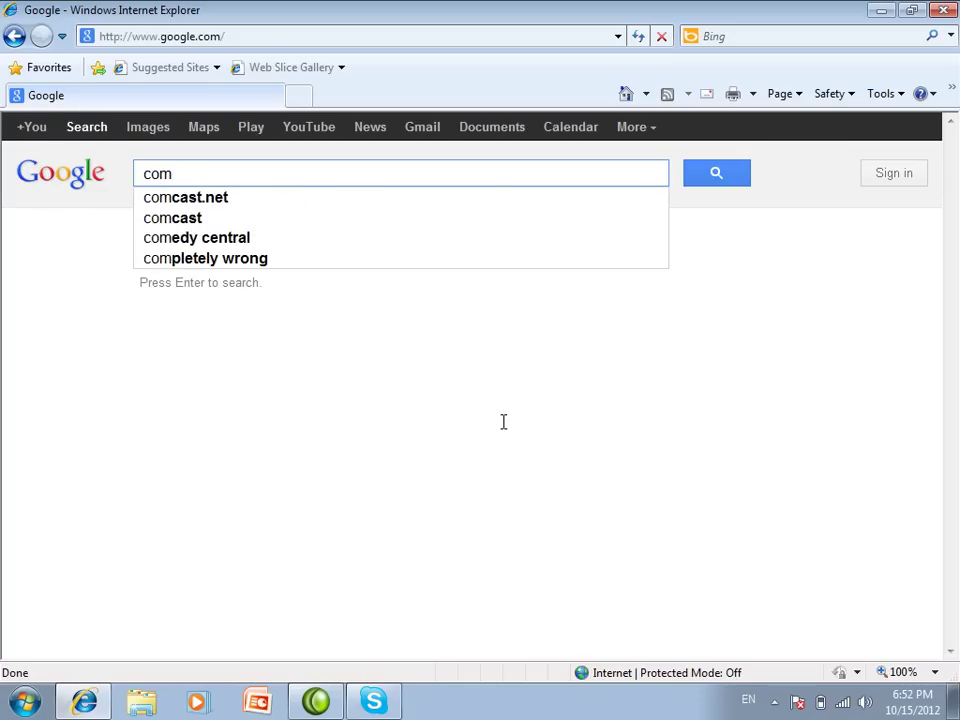
{"action": "type", "text": "uter"}
{"action": "key", "text": "Return"}
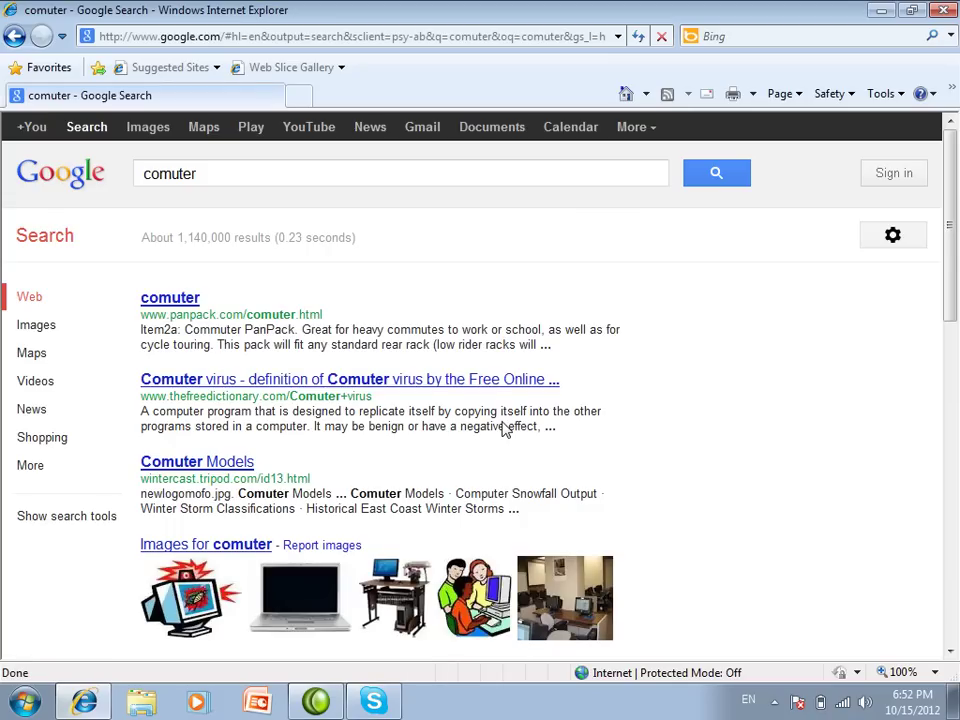
Step: Correct the query to 'computer' and run the search again
{"action": "left_click", "coordinate": [212, 176]}
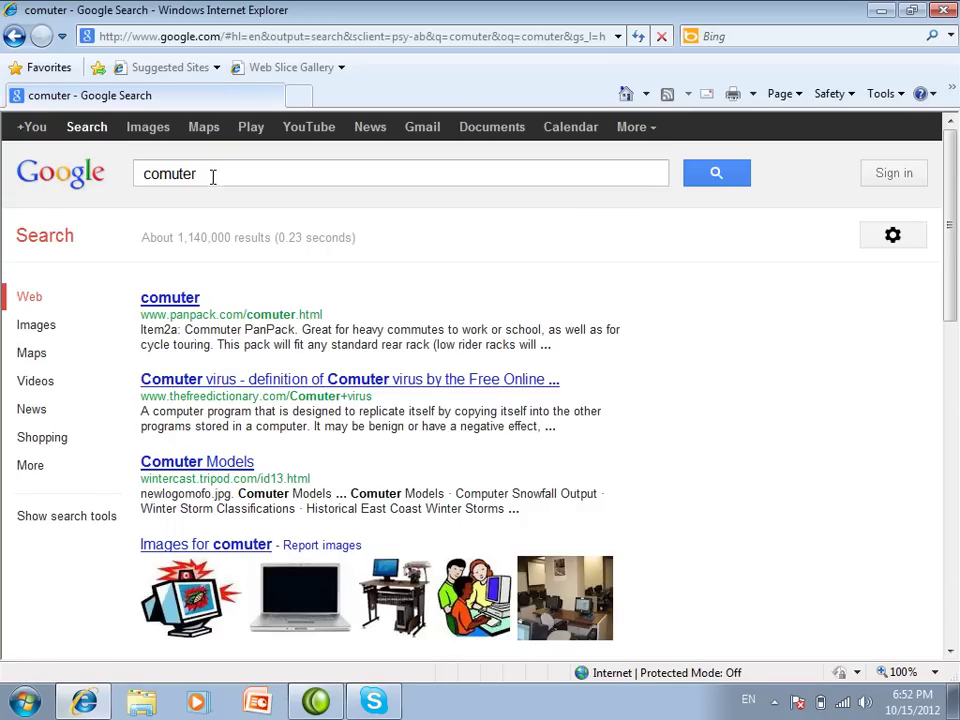
{"action": "key", "text": "BackSpace"}
{"action": "key", "text": "BackSpace"}
{"action": "key", "text": "BackSpace"}
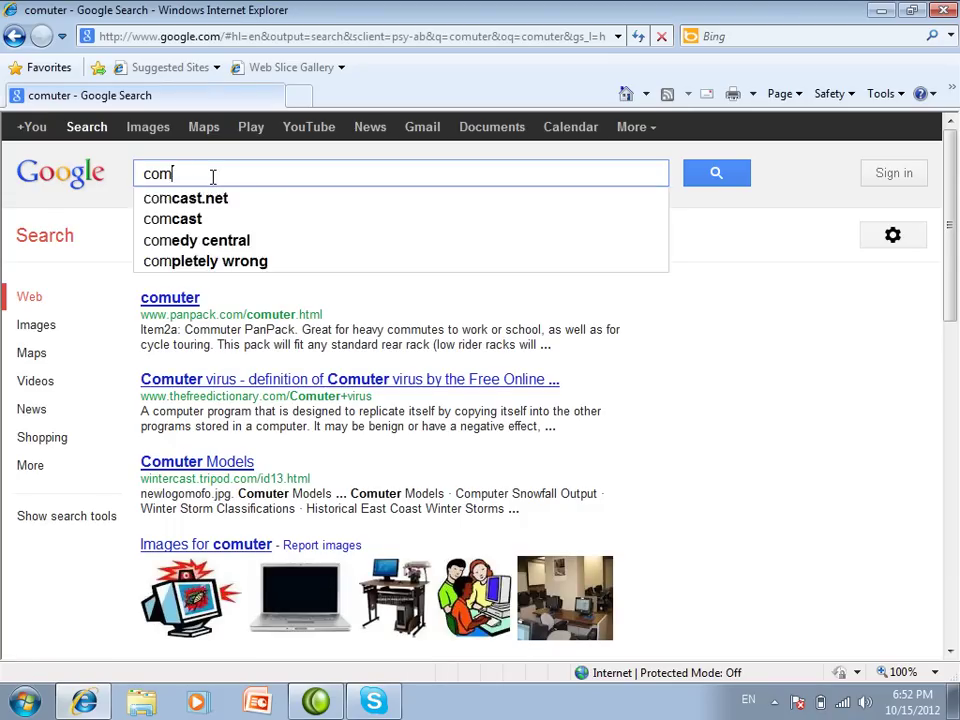
{"action": "type", "text": "puter"}
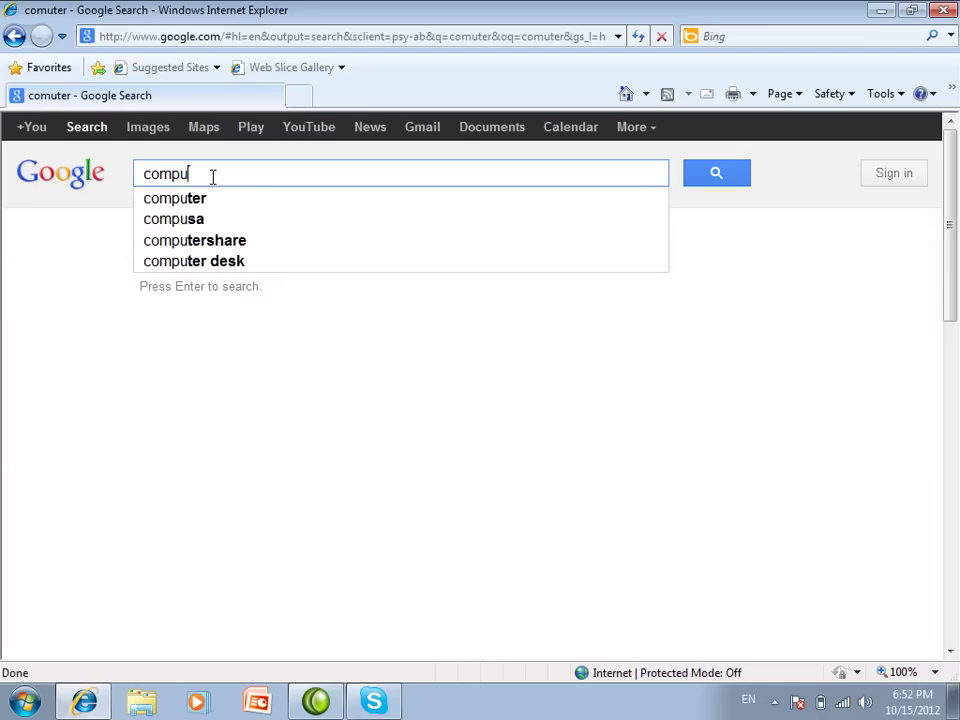
{"action": "key", "text": "Return"}
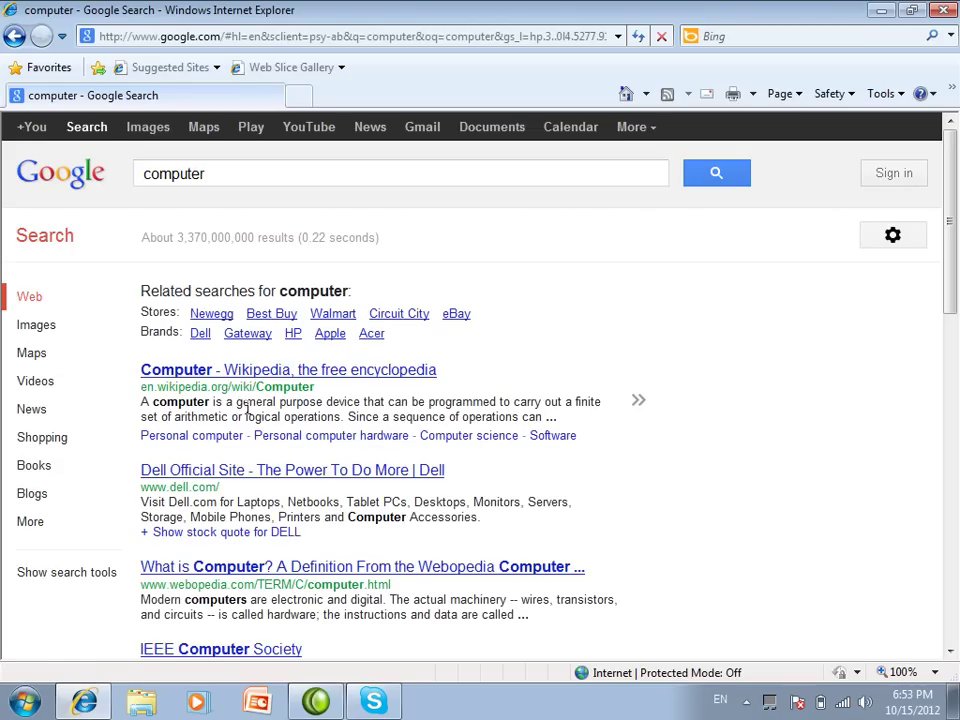
{"action": "scroll", "coordinate": [246, 408], "scroll_direction": "down", "scroll_amount": 3}
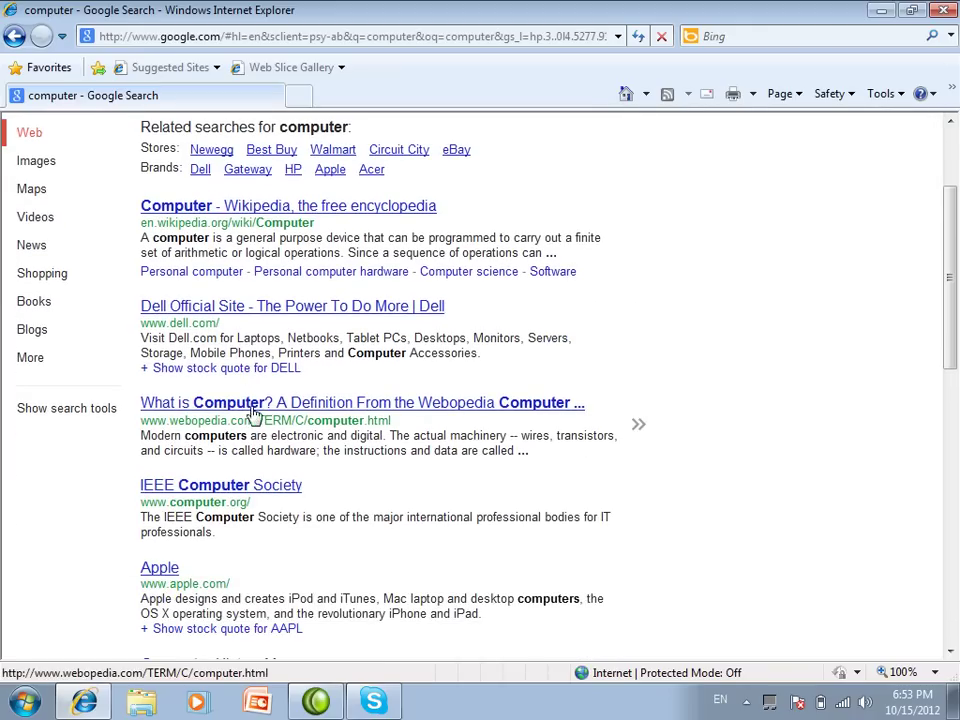
{"action": "left_click", "coordinate": [253, 408]}
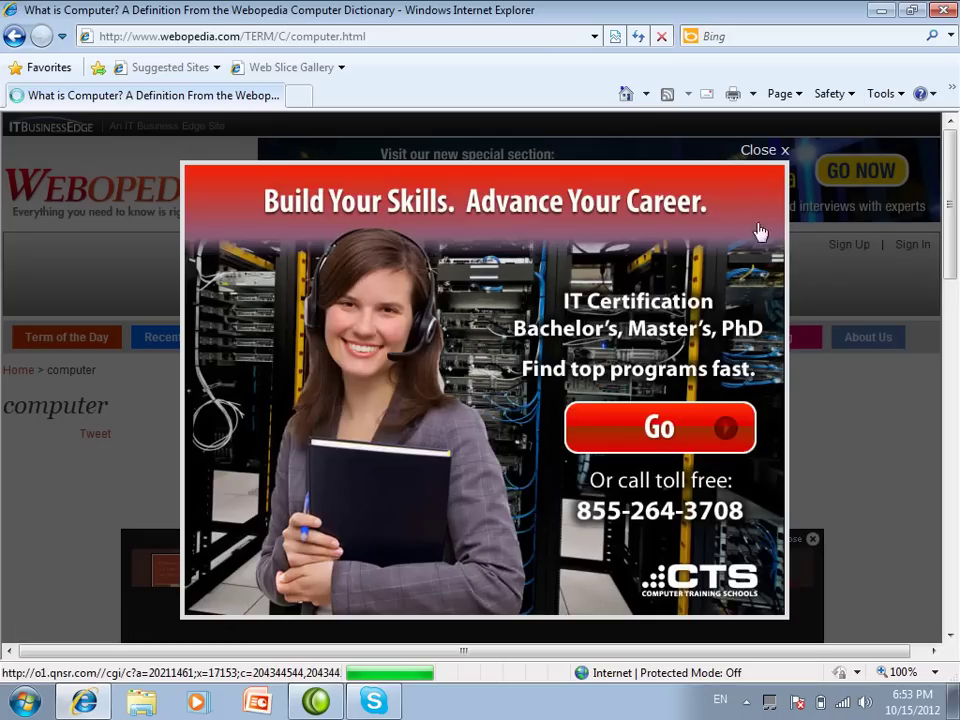
{"action": "scroll", "coordinate": [831, 396], "scroll_direction": "down", "scroll_amount": 5}
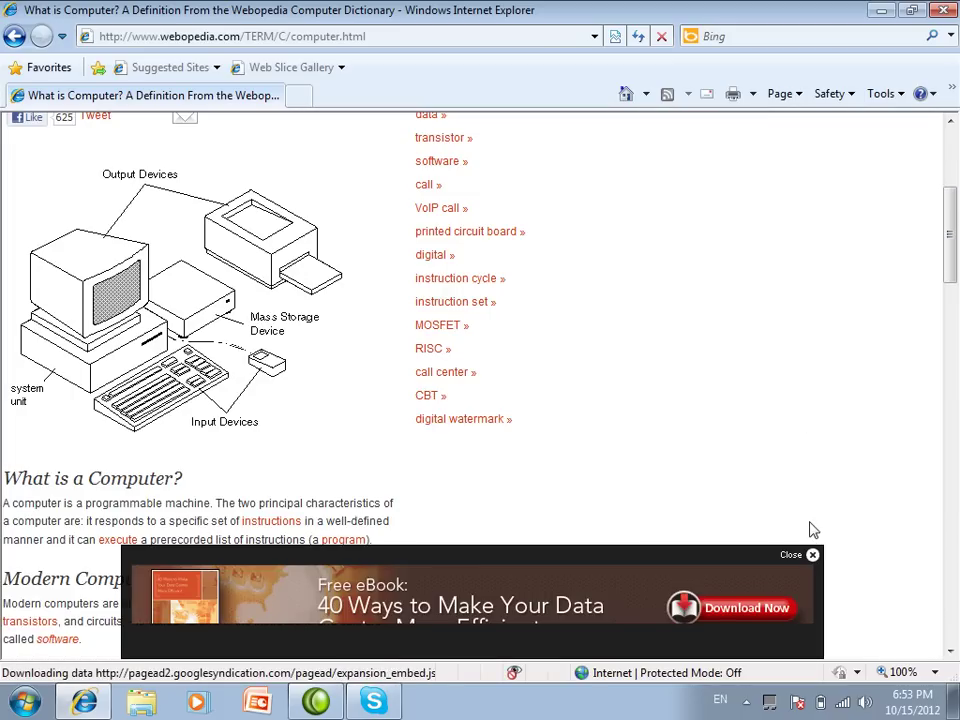
{"action": "scroll", "coordinate": [810, 529], "scroll_direction": "down", "scroll_amount": 5}
{"action": "scroll", "coordinate": [822, 558], "scroll_direction": "down", "scroll_amount": 3}
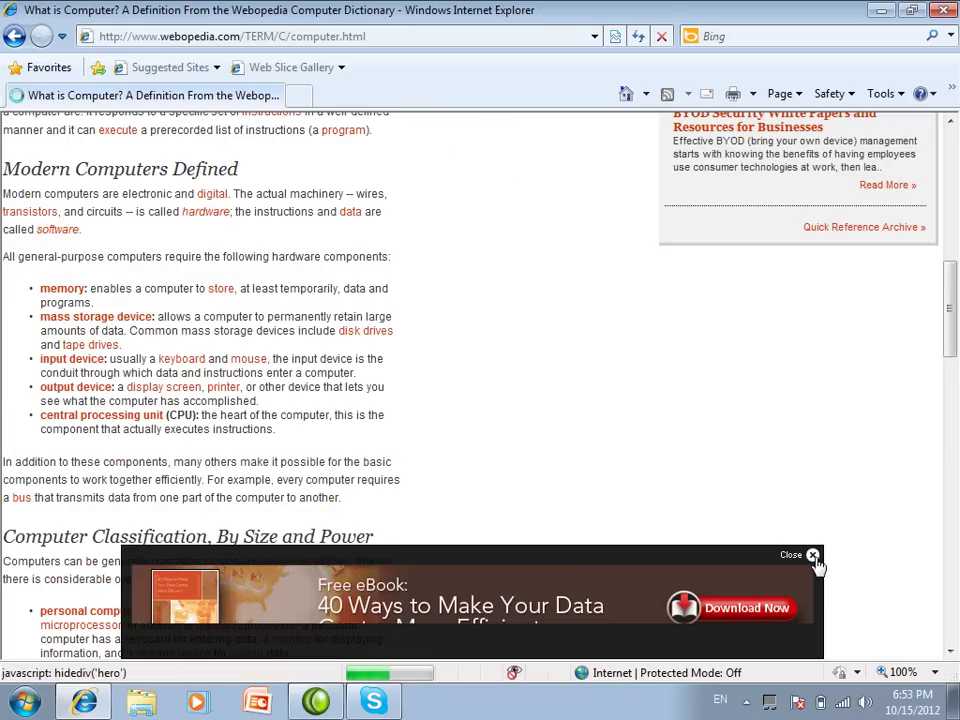
{"action": "left_click", "coordinate": [813, 554]}
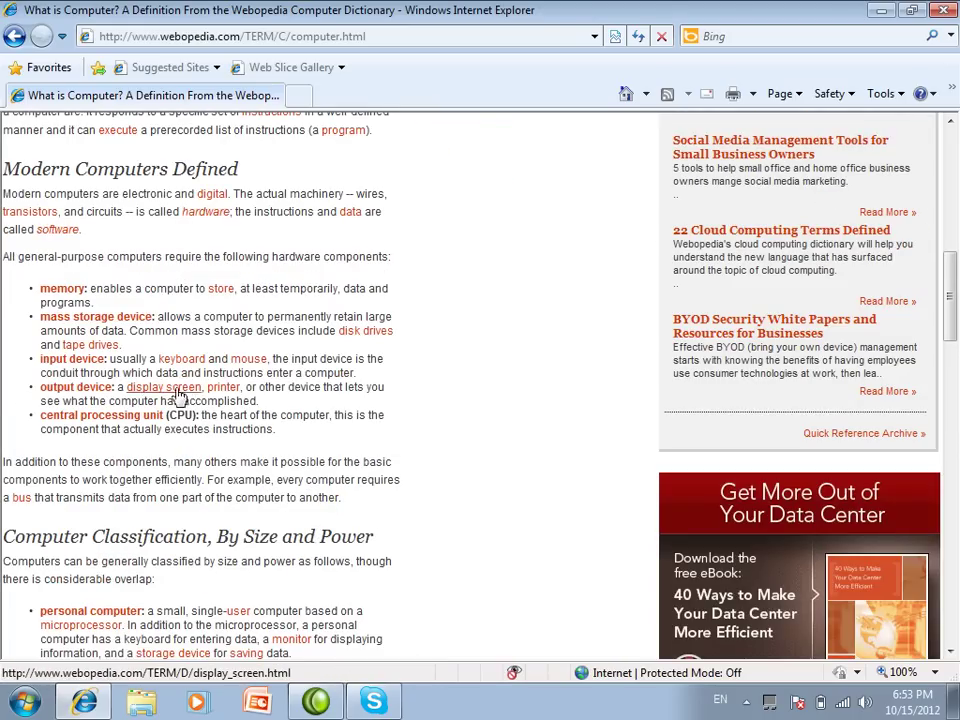
{"action": "scroll", "coordinate": [160, 420], "scroll_direction": "up", "scroll_amount": 10}
{"action": "scroll", "coordinate": [150, 410], "scroll_direction": "down", "scroll_amount": 3}
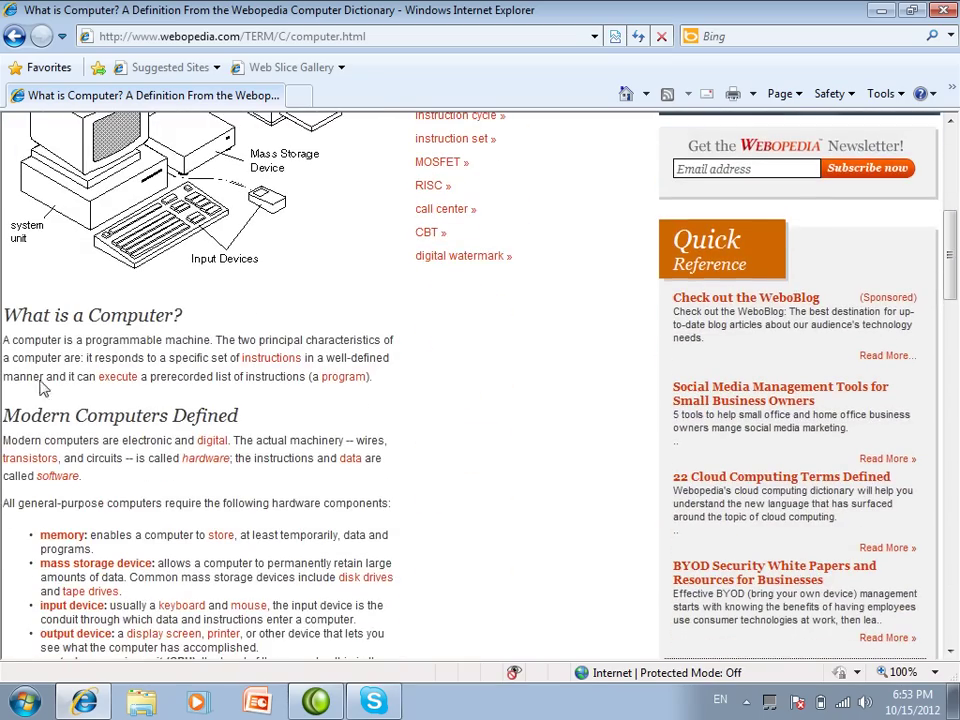
{"action": "scroll", "coordinate": [111, 380], "scroll_direction": "up", "scroll_amount": 3, "text": "ctrl"}
{"action": "scroll", "coordinate": [111, 378], "scroll_direction": "up", "scroll_amount": 5, "text": "ctrl"}
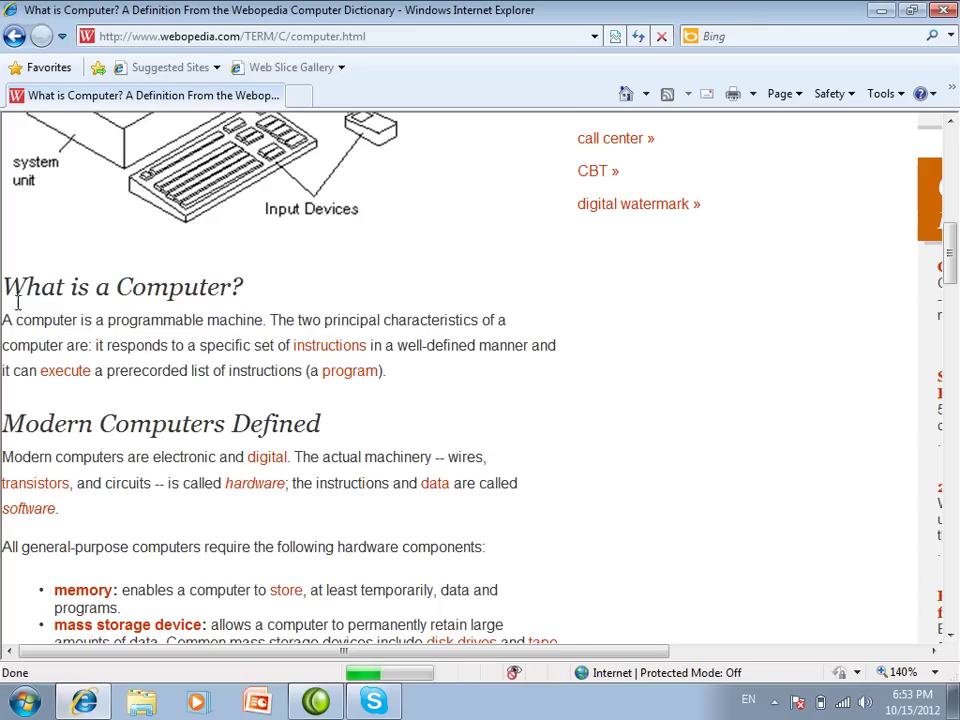
Step: Copy the 'What is a Computer?' heading and its definition paragraph
{"action": "left_click_drag", "start_coordinate": [6, 287], "coordinate": [393, 375]}
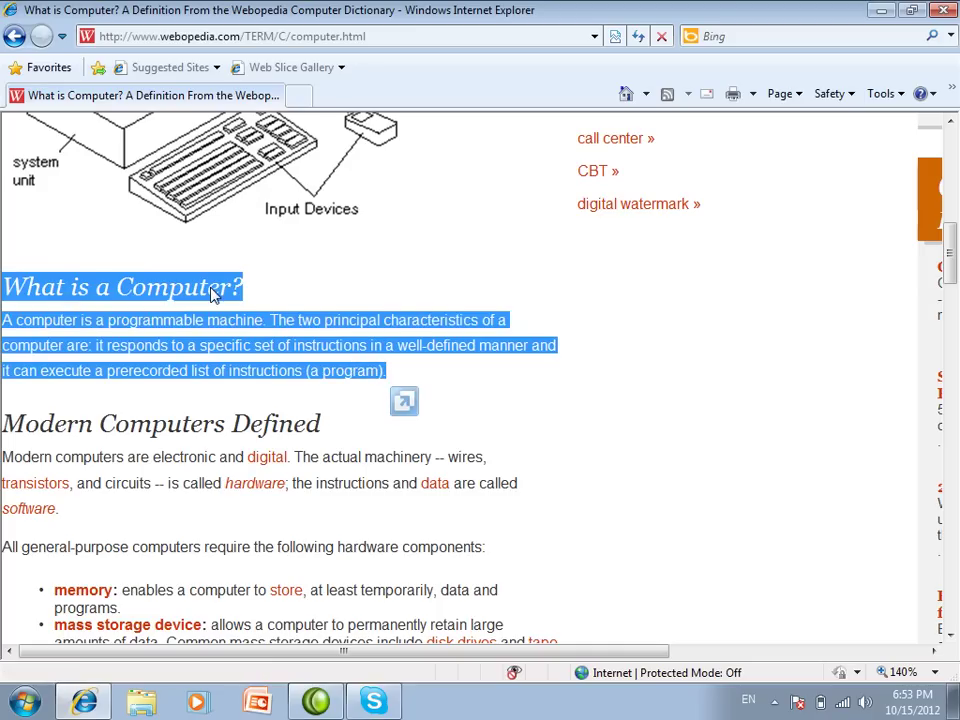
{"action": "right_click", "coordinate": [238, 291]}
{"action": "left_click", "coordinate": [256, 323]}
Step: Paste the definition into a new Word 2007 document and enlarge all text two sizes
{"action": "key", "text": "super"}
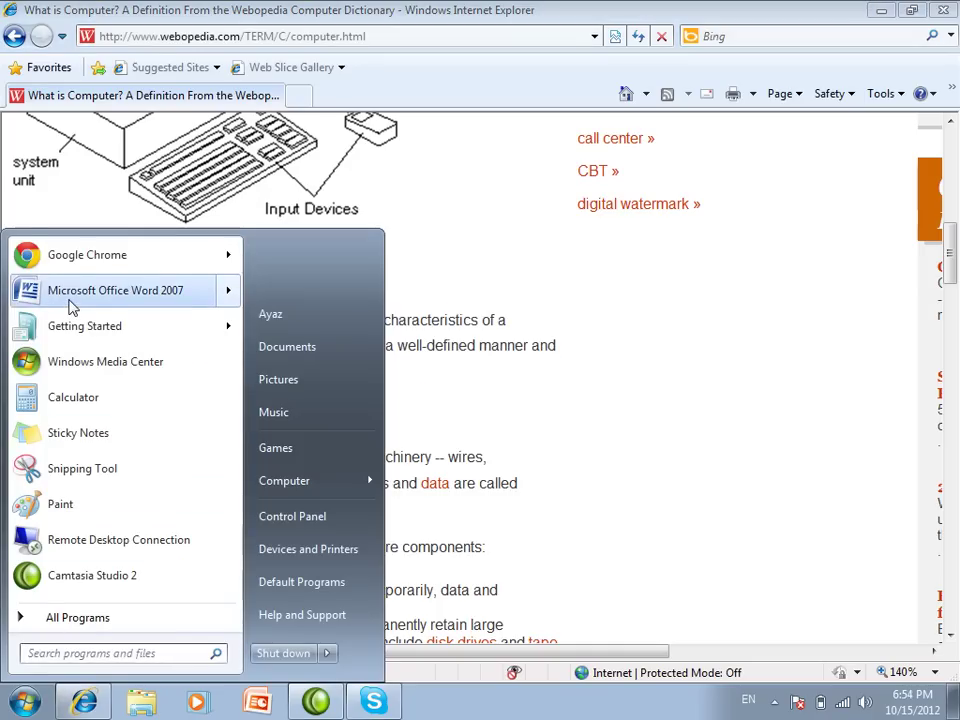
{"action": "left_click", "coordinate": [71, 300]}
{"action": "left_click", "coordinate": [27, 70]}
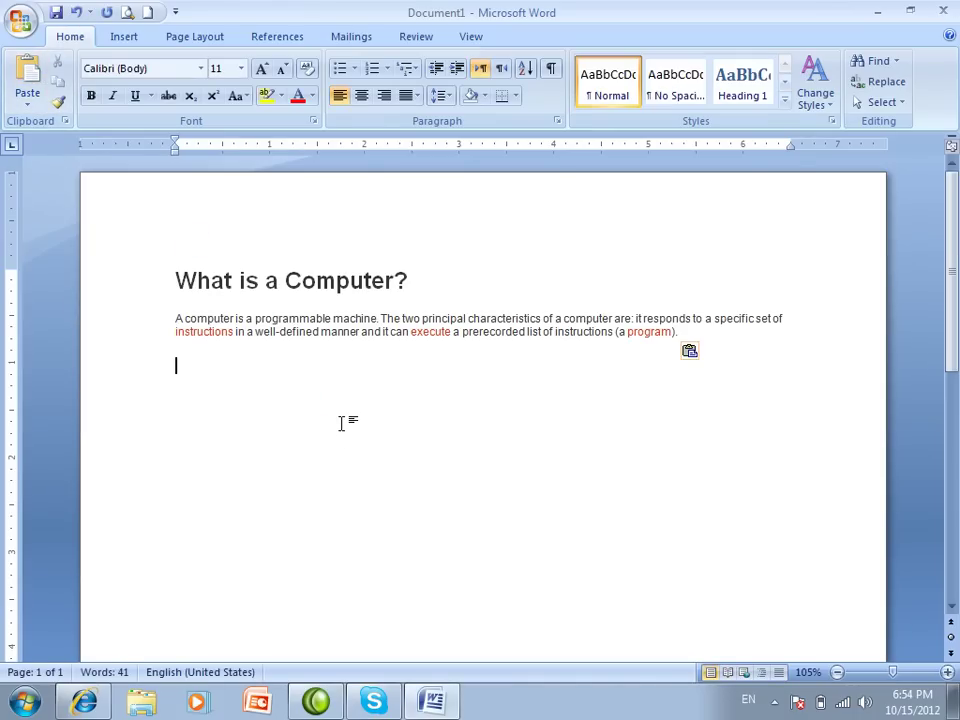
{"action": "key", "text": "ctrl+a"}
{"action": "key", "text": "ctrl+shift+period"}
{"action": "key", "text": "ctrl+shift+period"}
{"action": "key", "text": "ctrl+shift+period"}
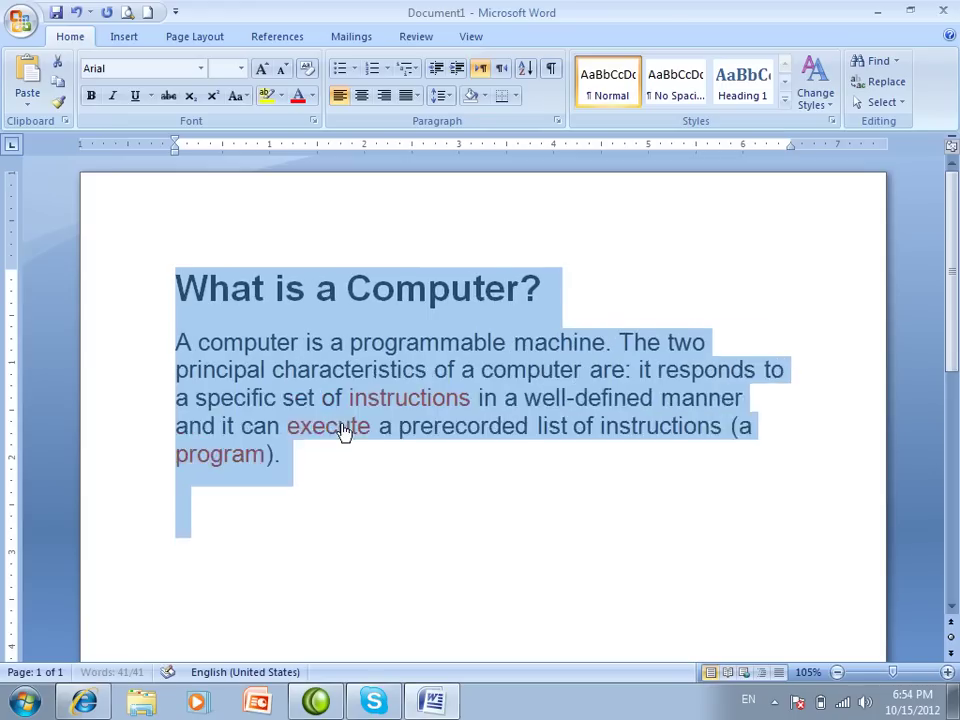
{"action": "key", "text": "ctrl+shift+period"}
{"action": "left_click", "coordinate": [328, 516]}
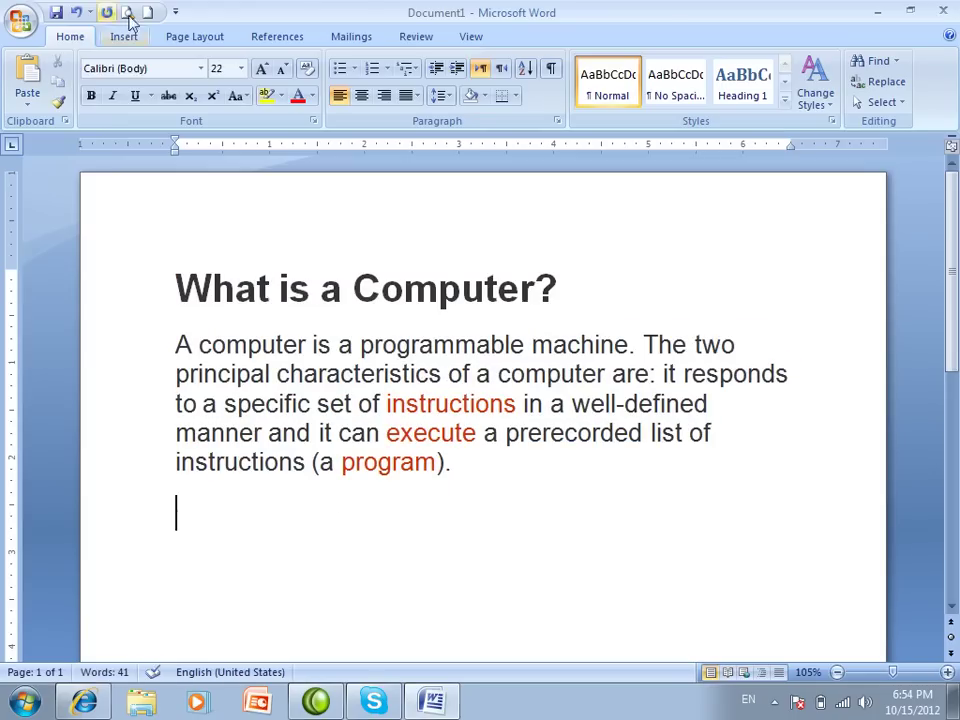
Step: Save the document to the Desktop as 'What is a Computer', then minimize Word and the browser
{"action": "left_click", "coordinate": [56, 12]}
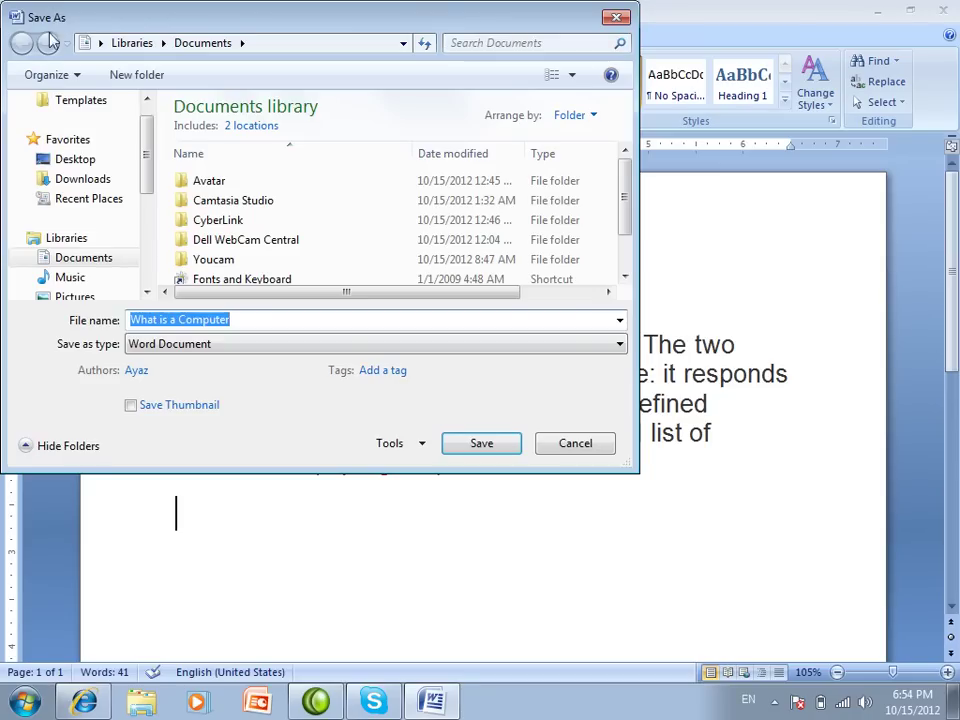
{"action": "left_click", "coordinate": [66, 165]}
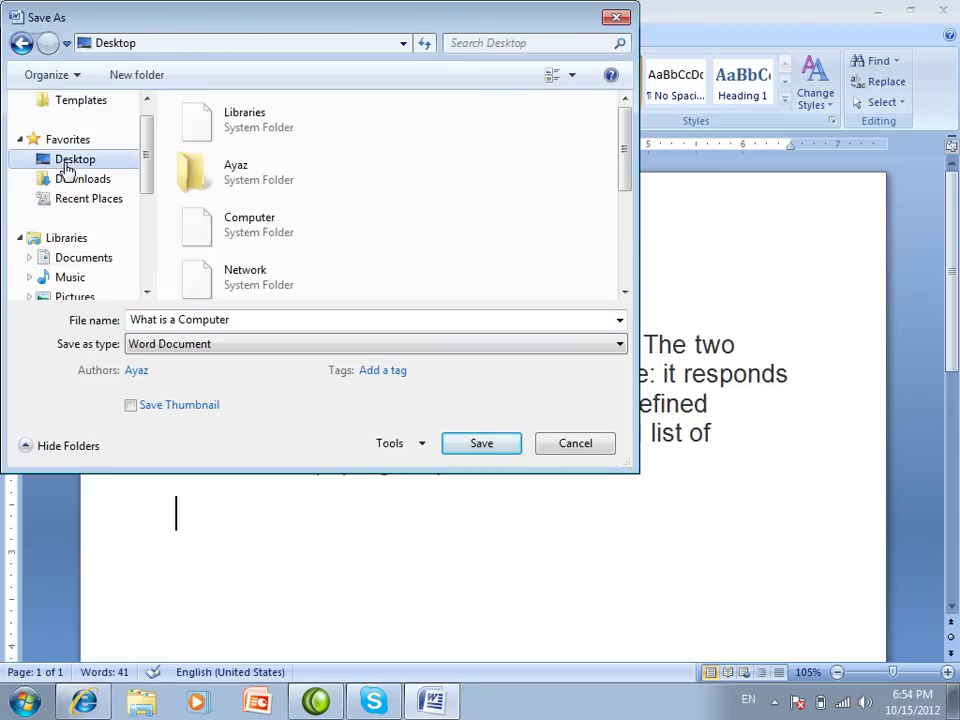
{"action": "left_click", "coordinate": [480, 445]}
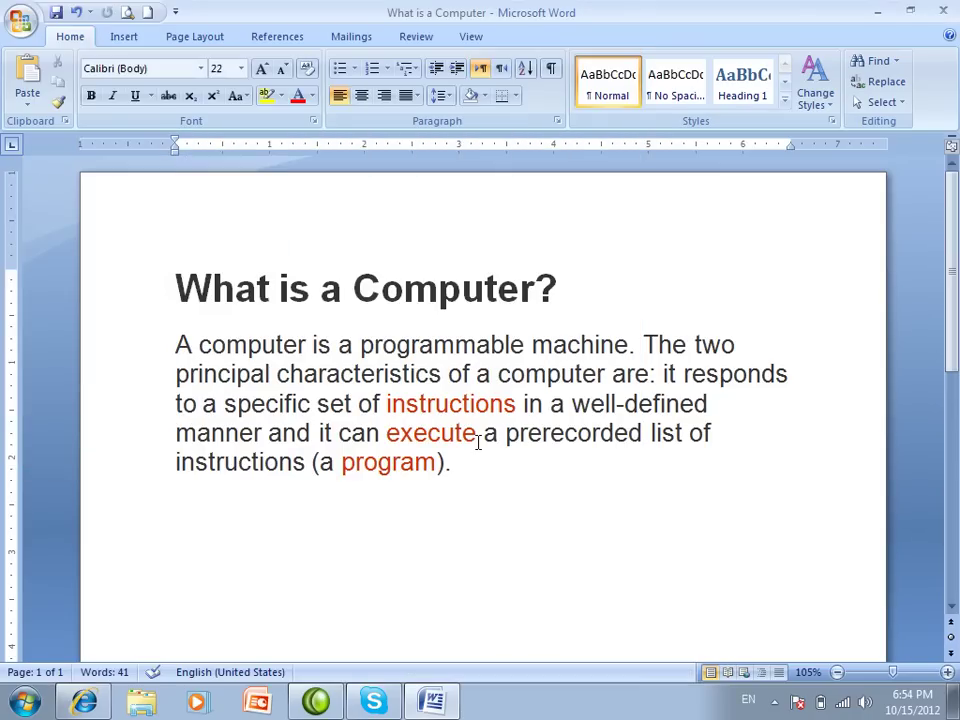
{"action": "left_click", "coordinate": [877, 12]}
{"action": "left_click", "coordinate": [876, 14]}
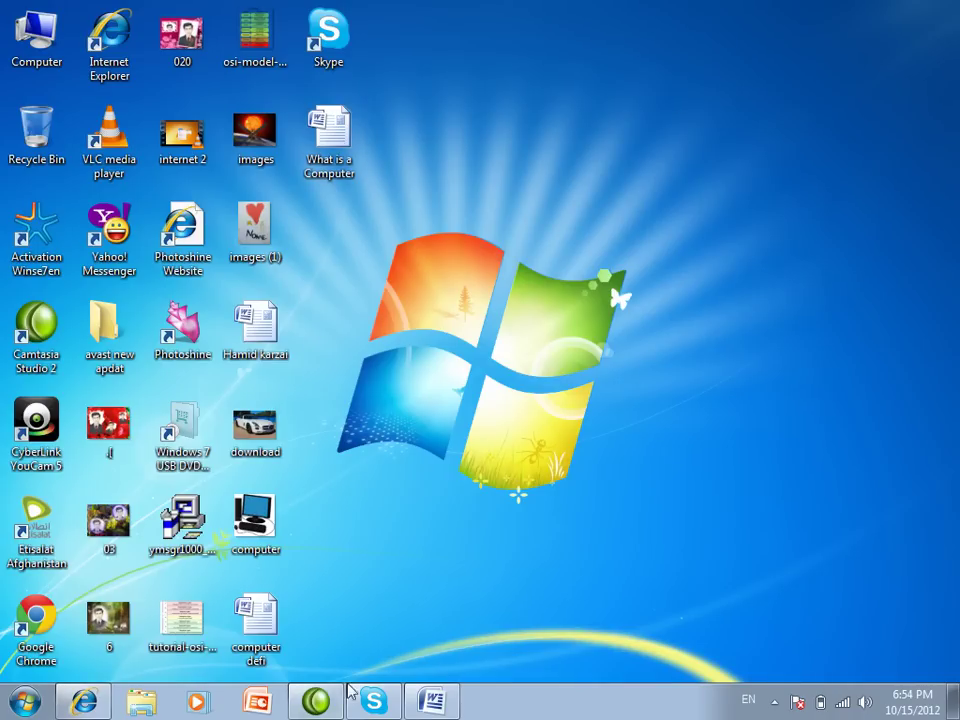
Step: Restore the browser and go back from Webopedia to Google's web results for 'computer'
{"action": "left_click", "coordinate": [88, 704]}
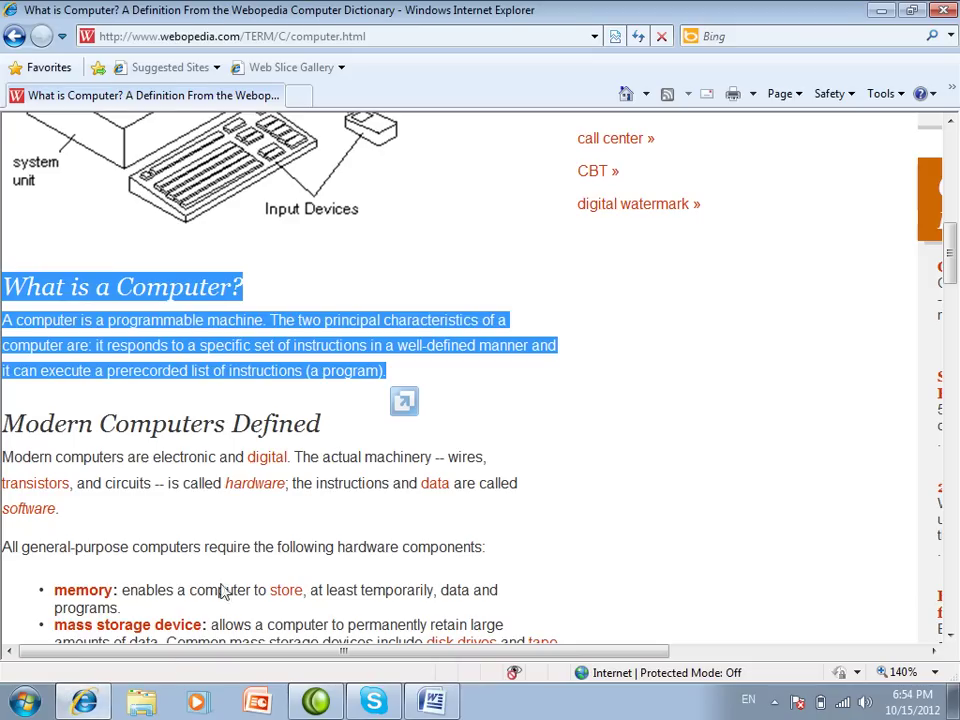
{"action": "scroll", "coordinate": [193, 422], "scroll_direction": "up", "scroll_amount": 10}
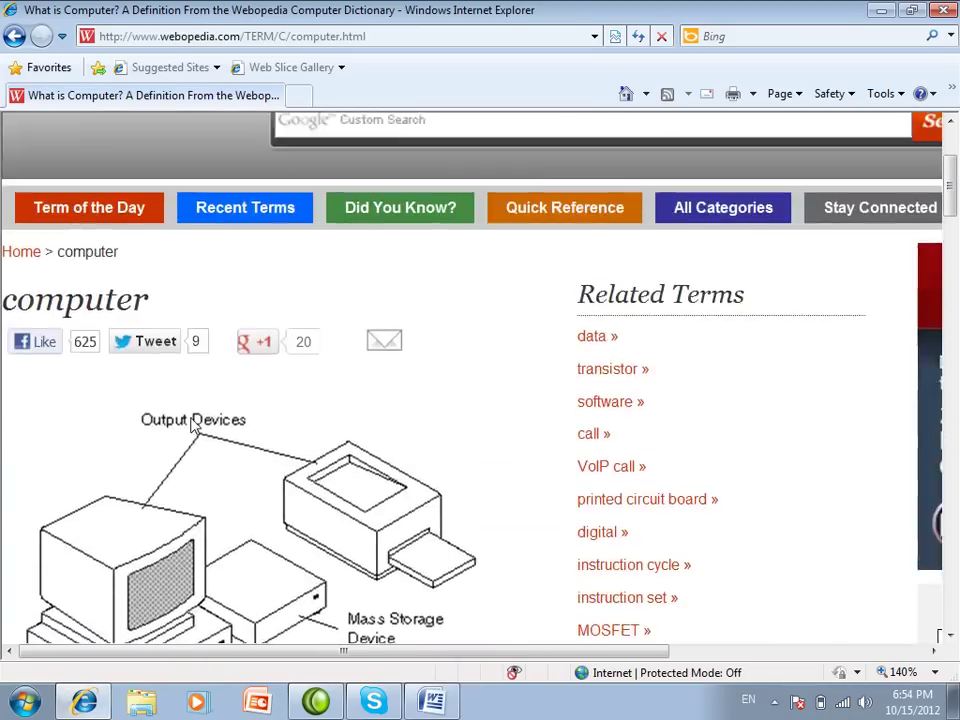
{"action": "left_click", "coordinate": [14, 36]}
{"action": "left_click", "coordinate": [203, 176]}
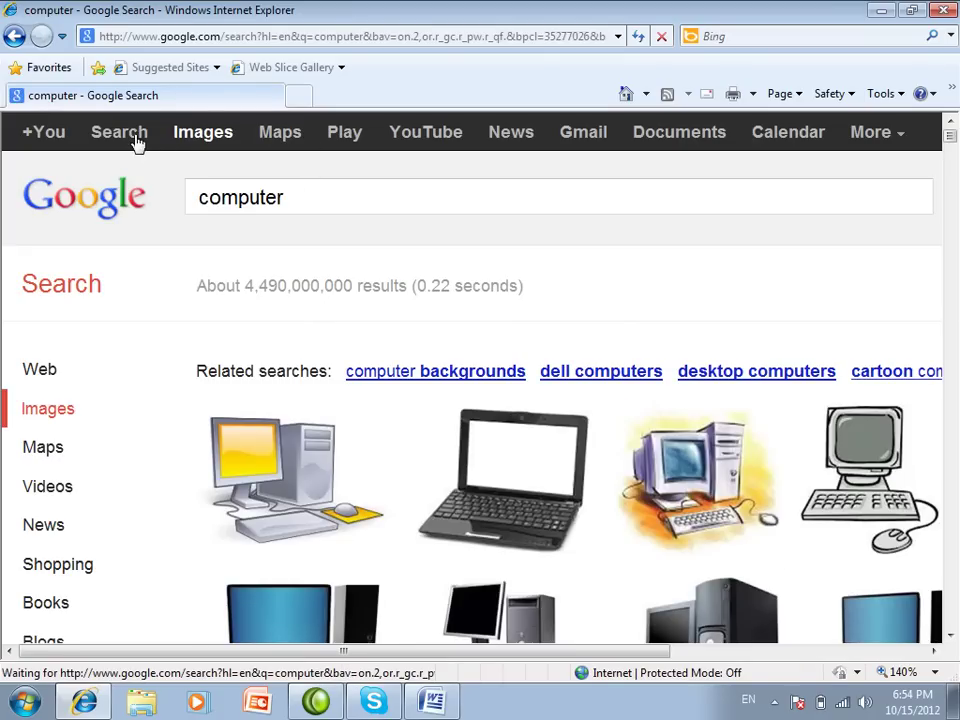
{"action": "left_click", "coordinate": [122, 134]}
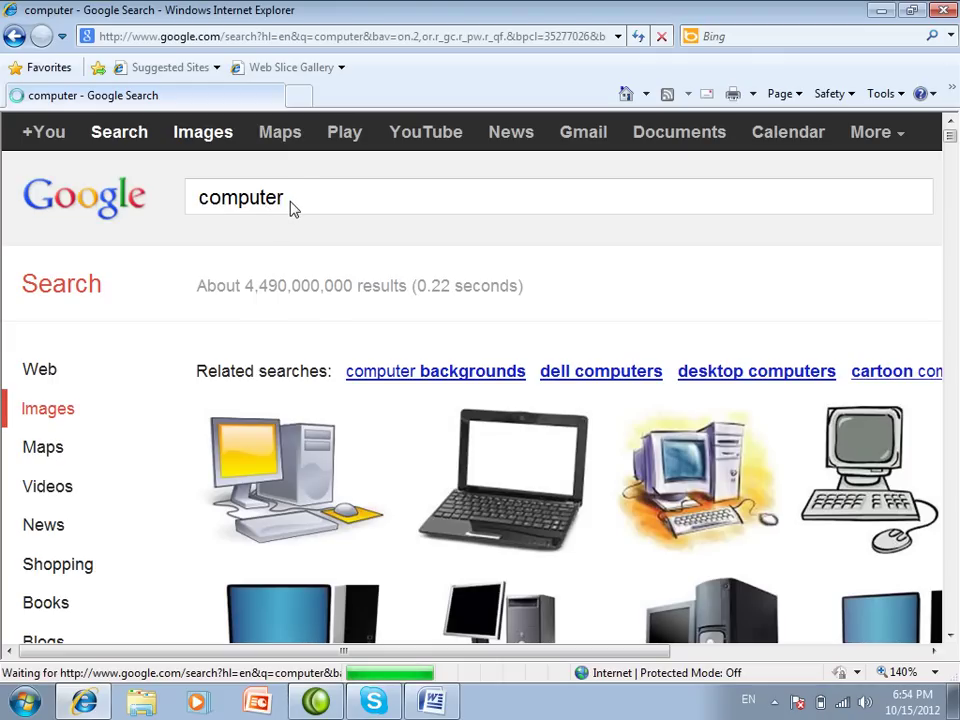
{"action": "scroll", "coordinate": [288, 246], "scroll_direction": "down", "scroll_amount": 1, "text": "ctrl"}
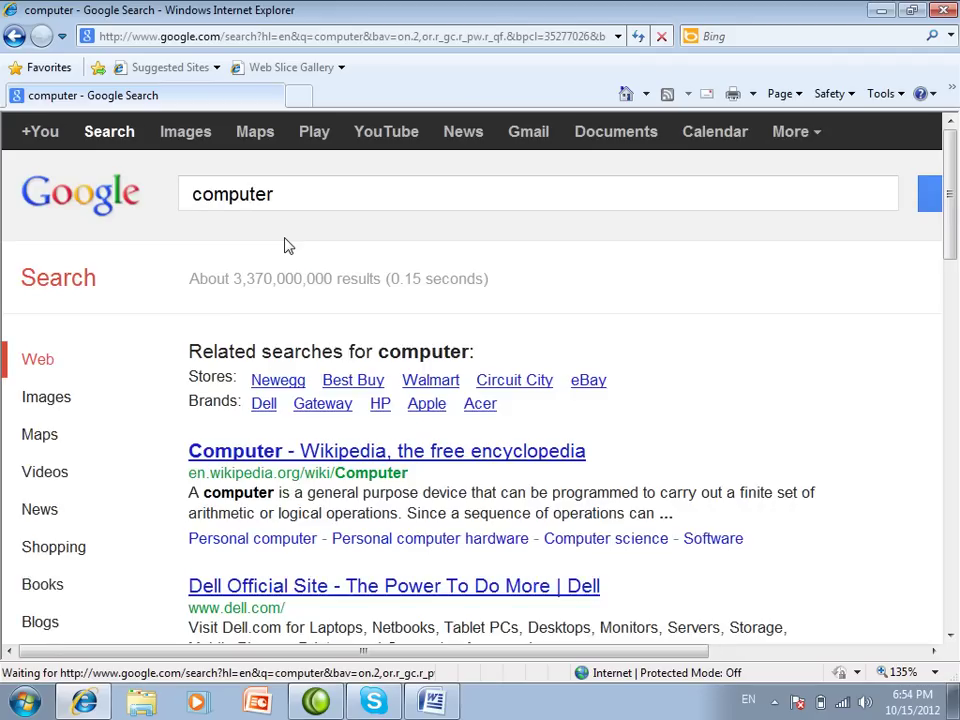
{"action": "scroll", "coordinate": [288, 246], "scroll_direction": "down", "scroll_amount": 5, "text": "ctrl"}
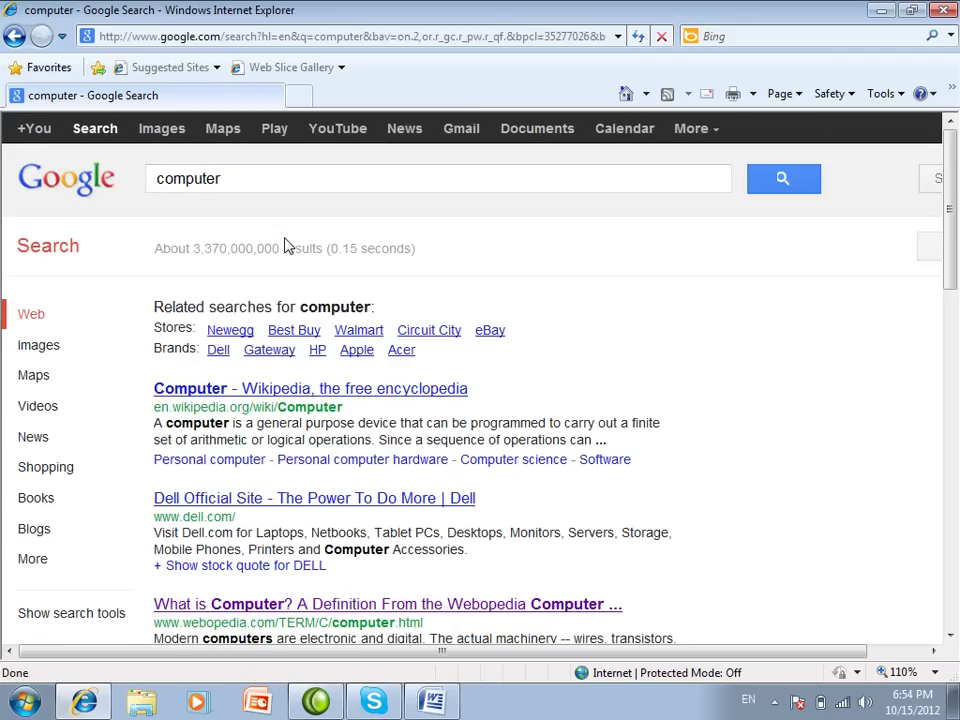
{"action": "left_click_drag", "start_coordinate": [259, 178], "coordinate": [131, 178]}
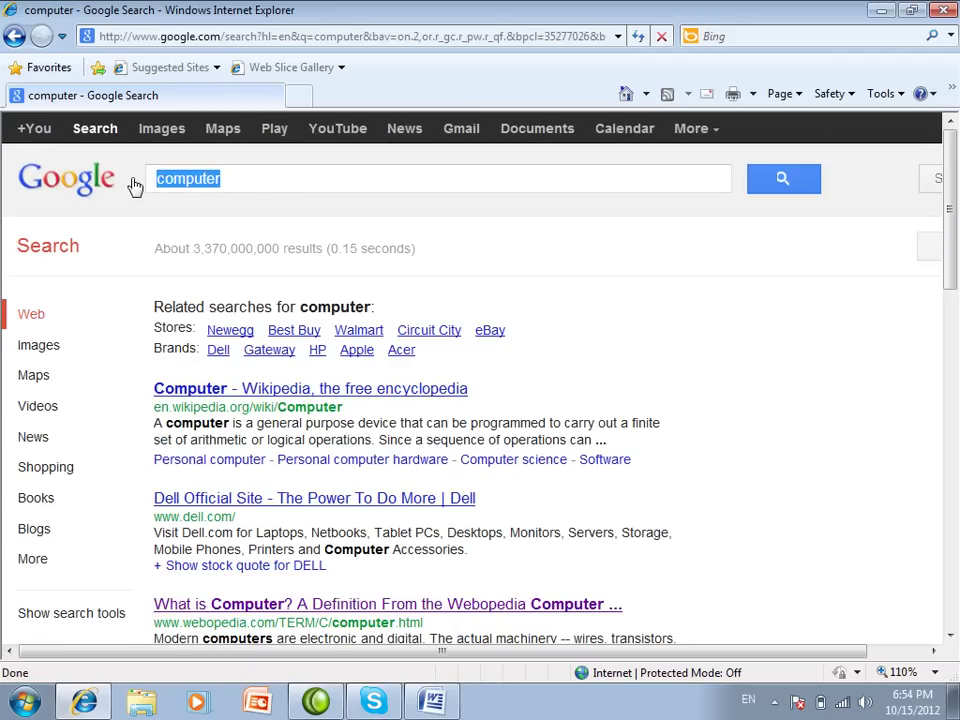
Step: Search Google for 'hamid karza i' and open the Biography.com biography result
{"action": "type", "text": "hamid karza i"}
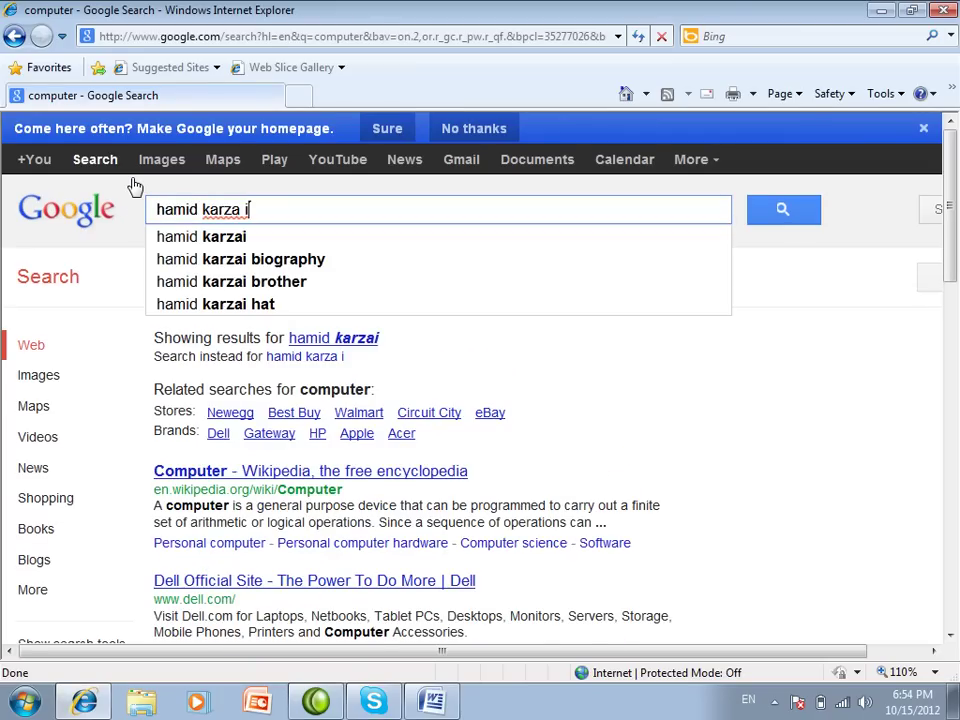
{"action": "key", "text": "Return"}
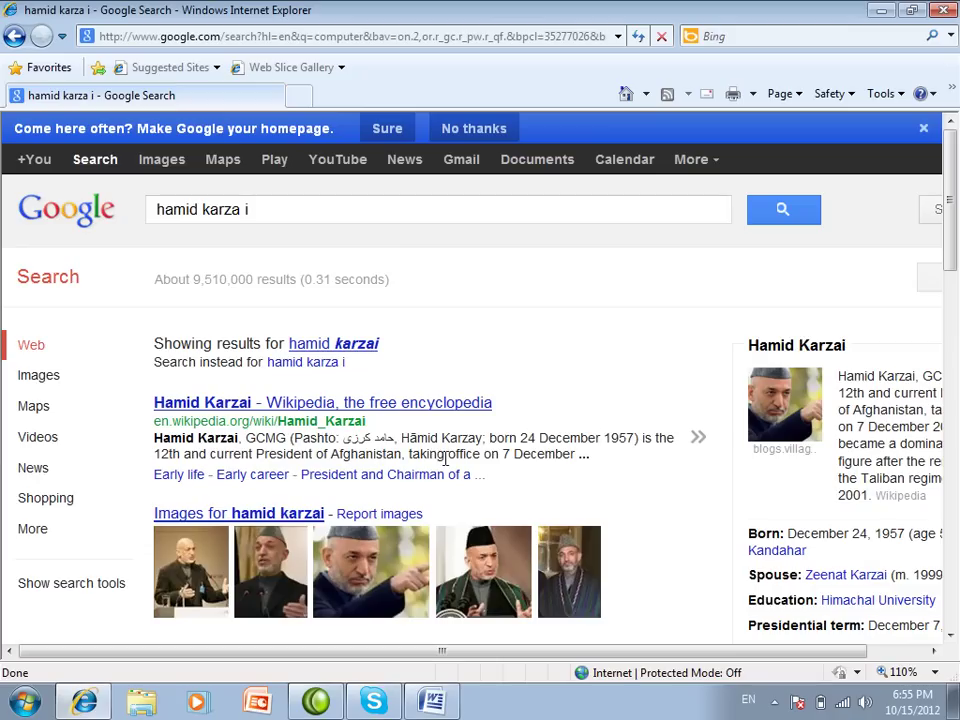
{"action": "scroll", "coordinate": [553, 469], "scroll_direction": "down", "scroll_amount": 2}
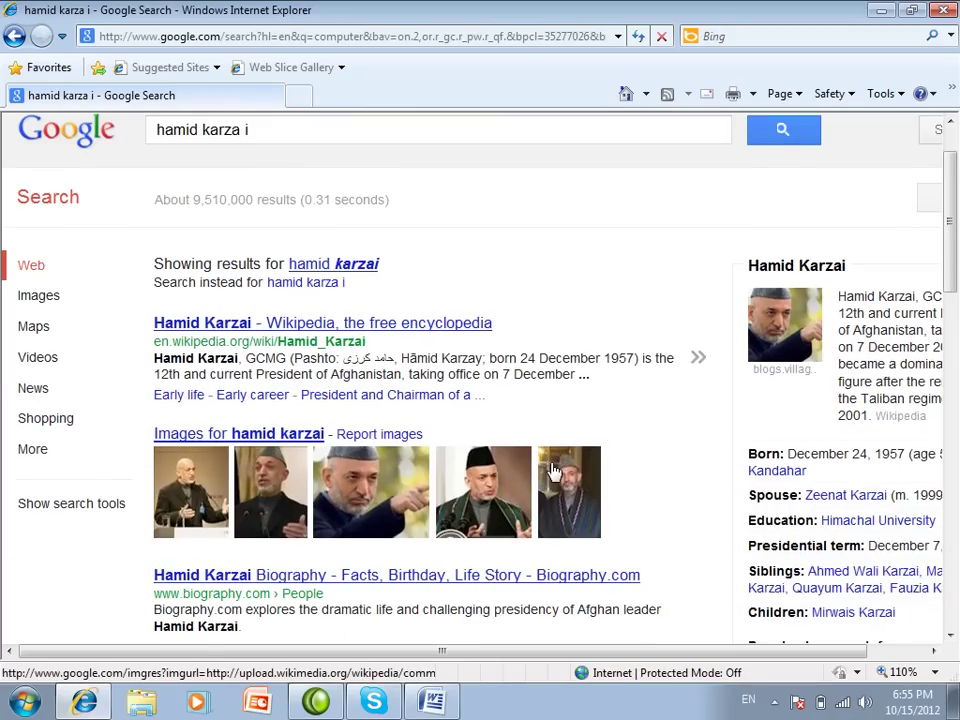
{"action": "scroll", "coordinate": [553, 469], "scroll_direction": "down", "scroll_amount": 4}
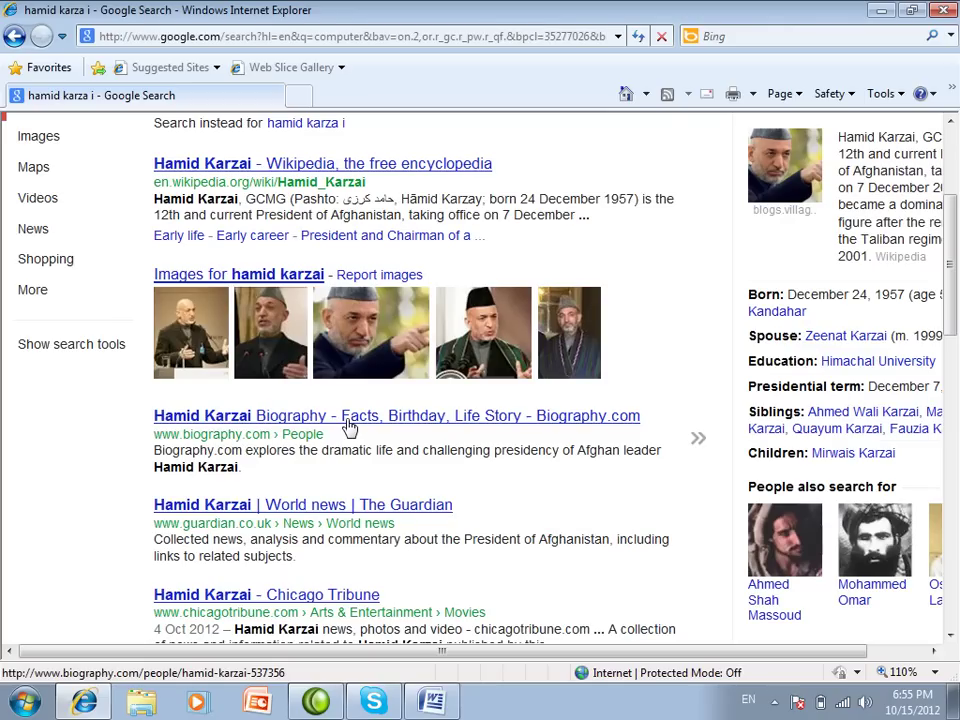
{"action": "left_click", "coordinate": [280, 419]}
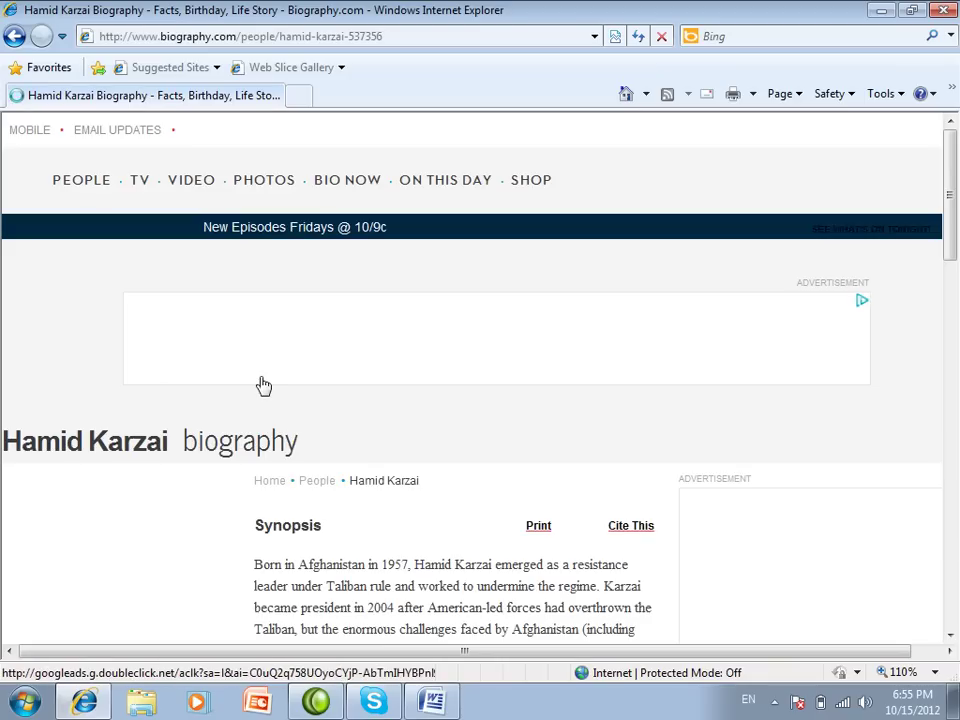
Step: Scroll down the Karzai biography to its Synopsis and Early Life sections
{"action": "scroll", "coordinate": [258, 460], "scroll_direction": "down", "scroll_amount": 3}
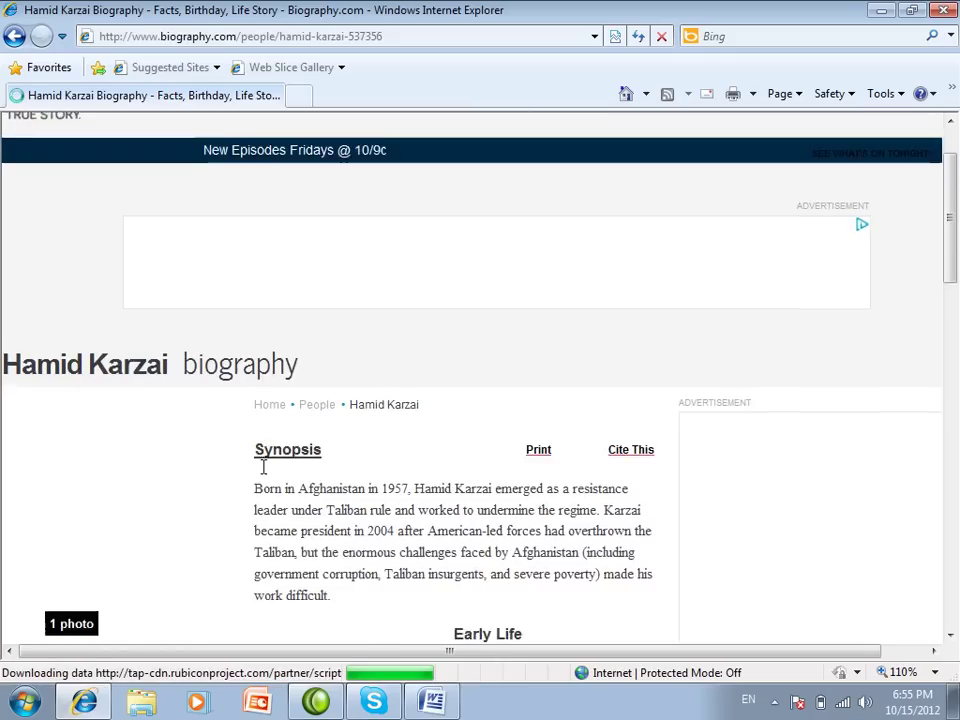
{"action": "scroll", "coordinate": [236, 348], "scroll_direction": "down", "scroll_amount": 3}
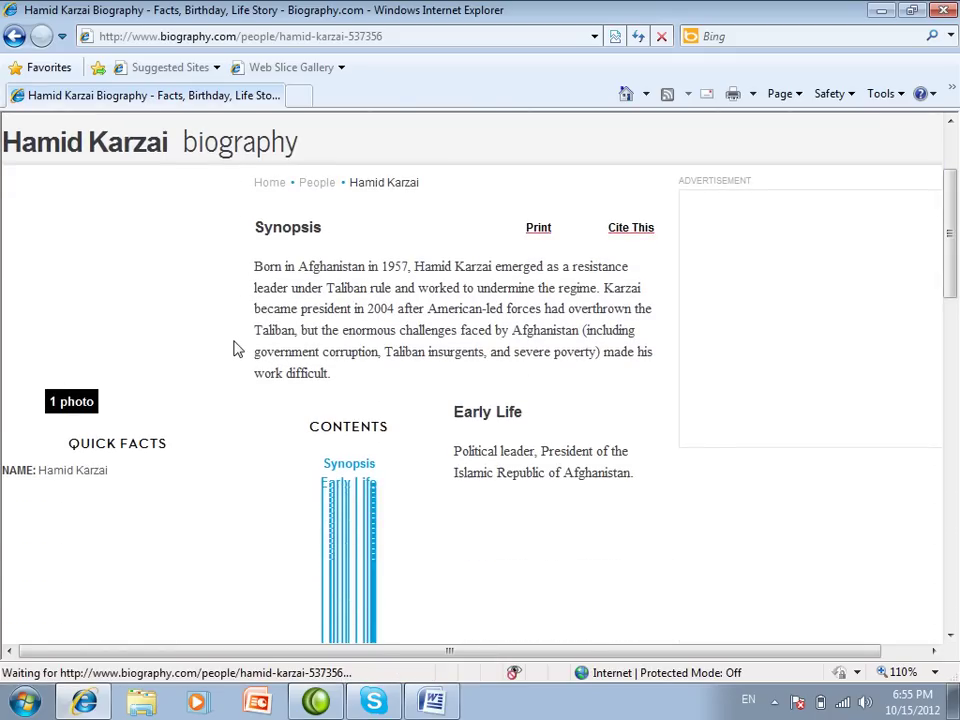
{"action": "scroll", "coordinate": [206, 418], "scroll_direction": "down", "scroll_amount": 3}
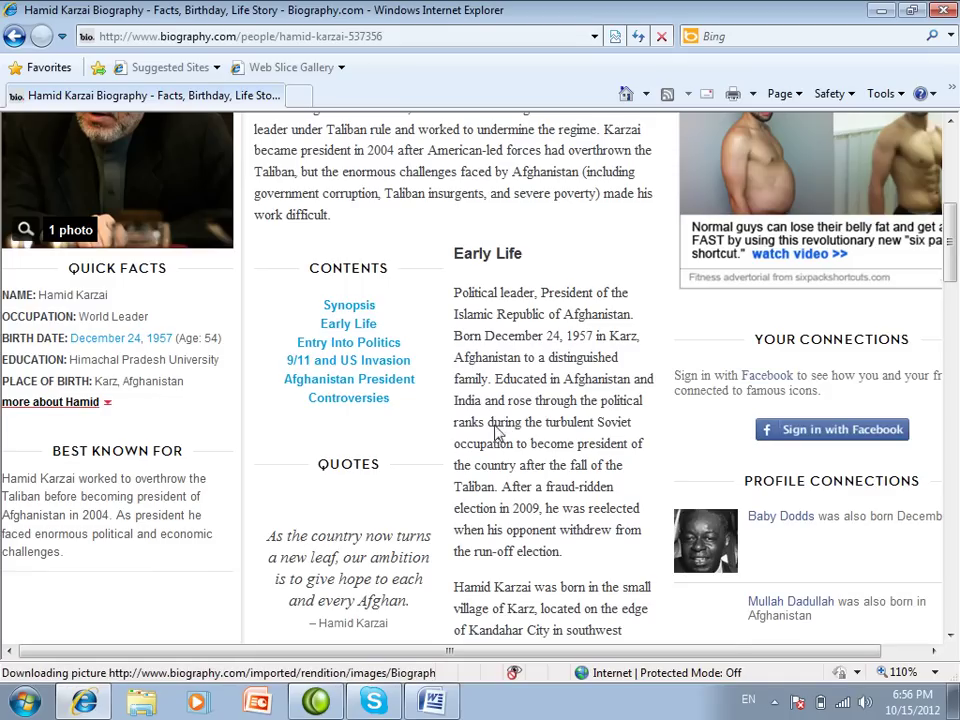
Step: Scroll through the whole Karzai biography, return to its top, and close Internet Explorer
{"action": "scroll", "coordinate": [540, 455], "scroll_direction": "up", "scroll_amount": 3}
{"action": "scroll", "coordinate": [540, 455], "scroll_direction": "down", "scroll_amount": 9}
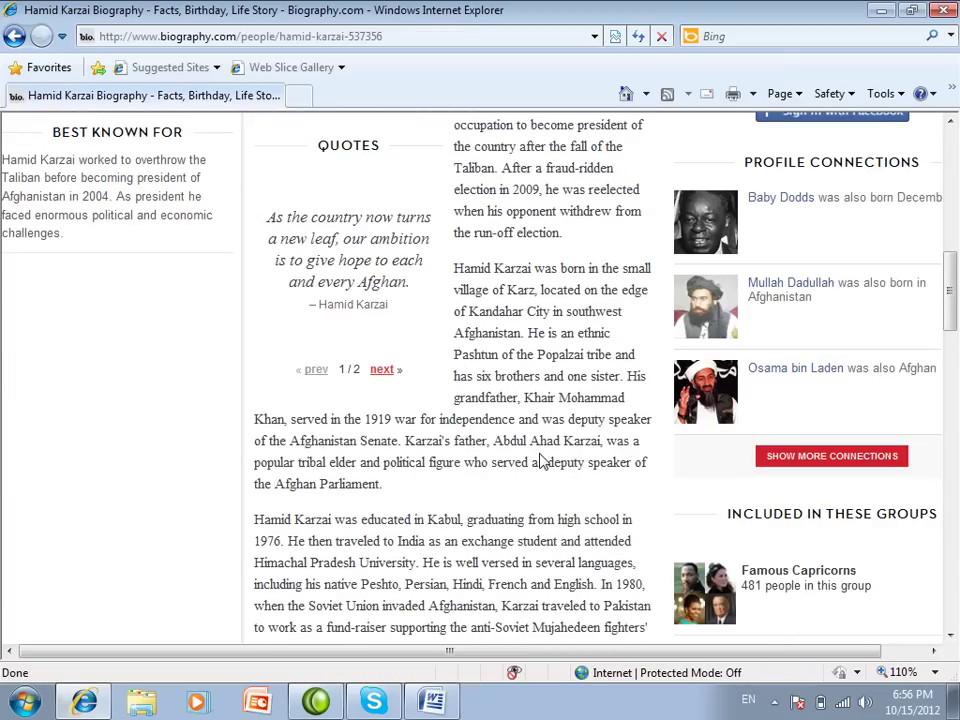
{"action": "scroll", "coordinate": [540, 461], "scroll_direction": "down", "scroll_amount": 4}
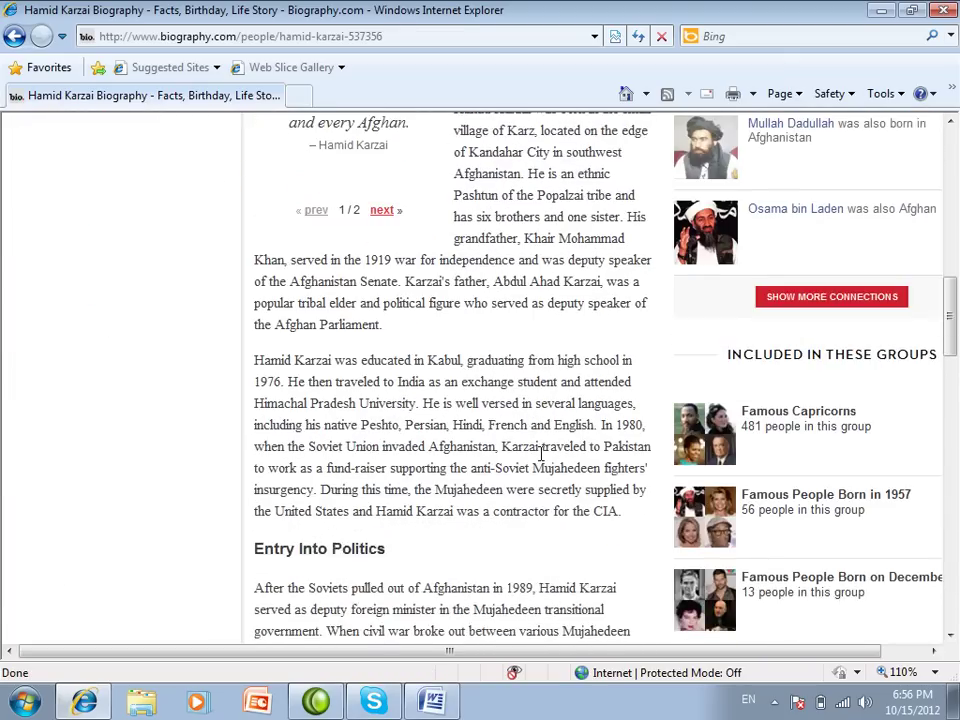
{"action": "scroll", "coordinate": [540, 455], "scroll_direction": "up", "scroll_amount": 7}
{"action": "scroll", "coordinate": [535, 450], "scroll_direction": "up", "scroll_amount": 6}
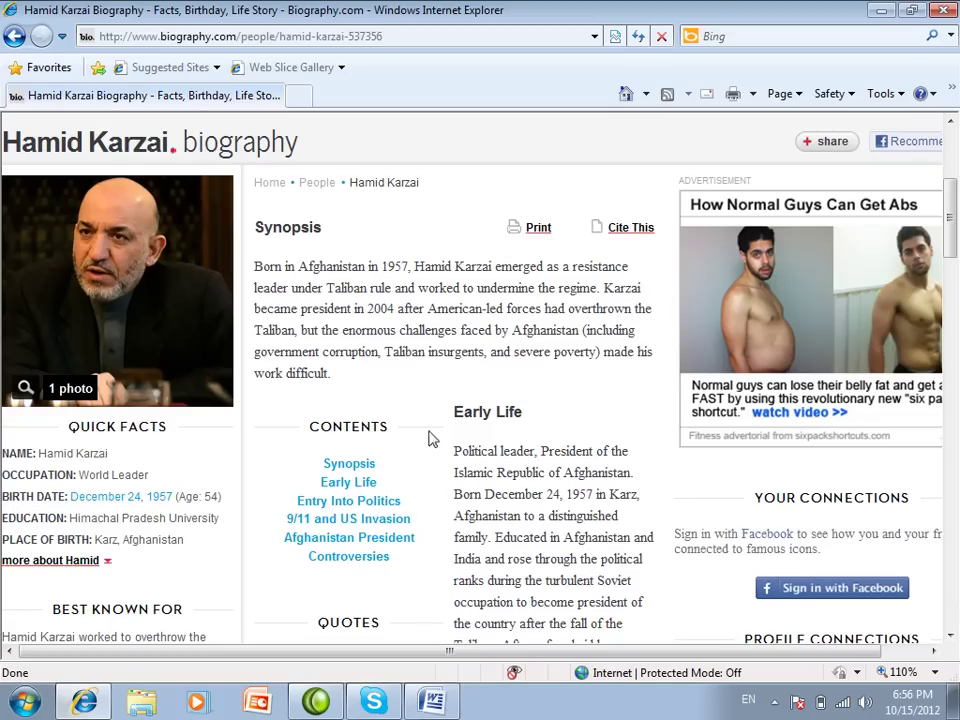
{"action": "scroll", "coordinate": [501, 467], "scroll_direction": "down", "scroll_amount": 3}
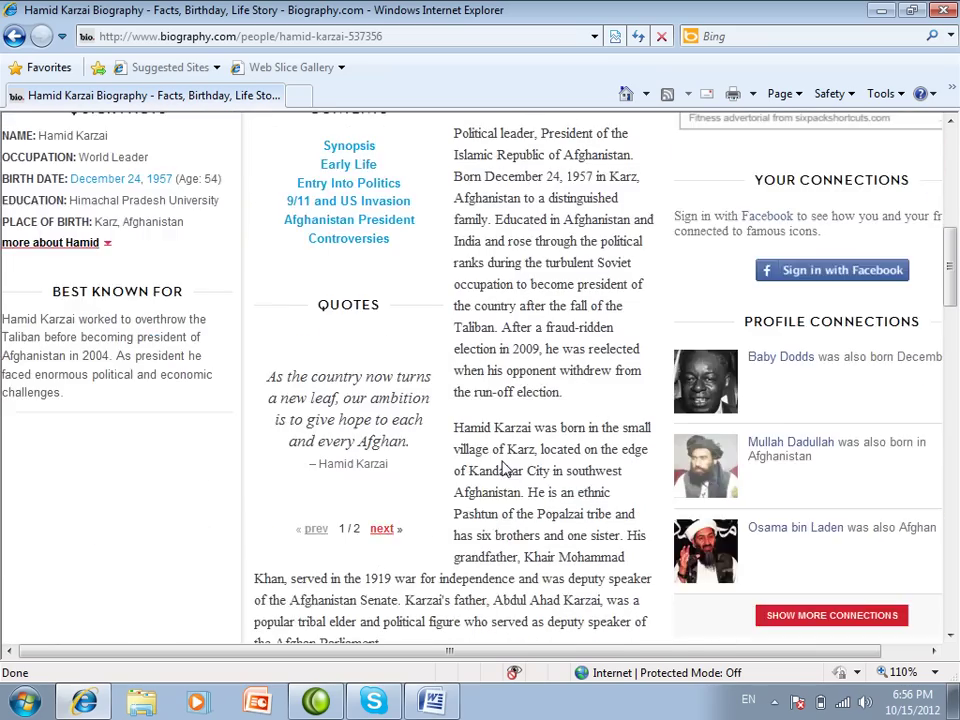
{"action": "scroll", "coordinate": [505, 469], "scroll_direction": "down", "scroll_amount": 1}
{"action": "scroll", "coordinate": [503, 460], "scroll_direction": "down", "scroll_amount": 1}
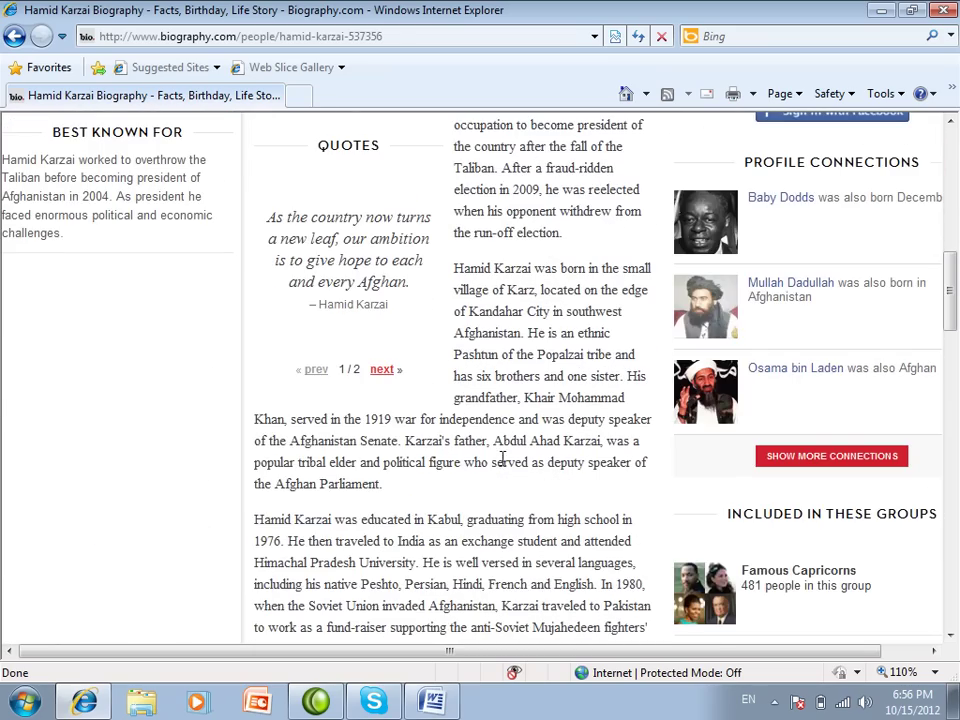
{"action": "scroll", "coordinate": [503, 461], "scroll_direction": "down", "scroll_amount": 15}
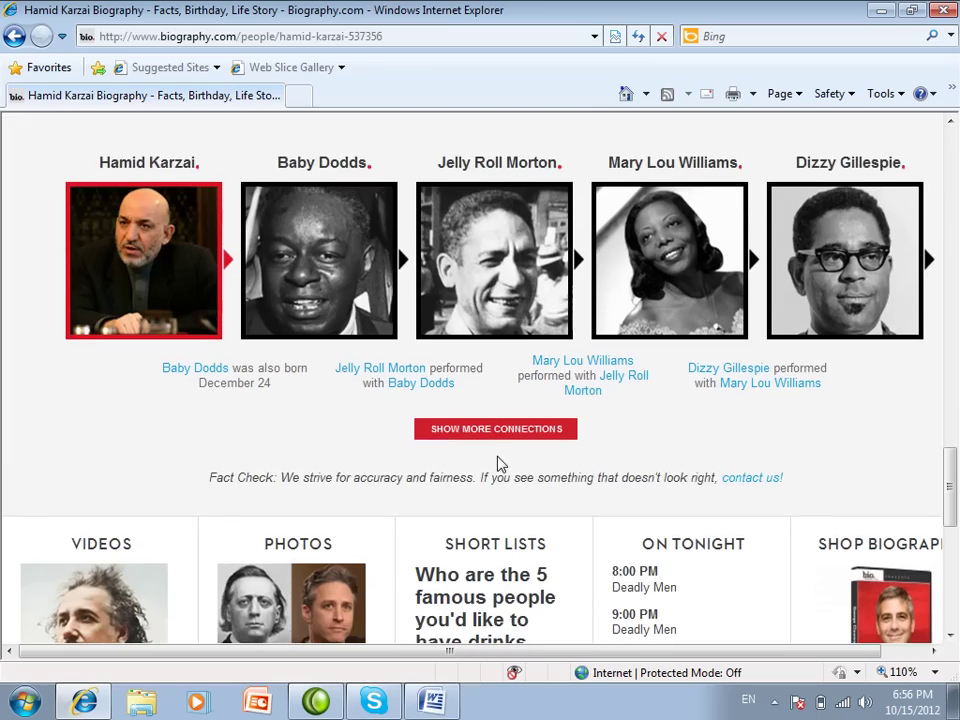
{"action": "scroll", "coordinate": [500, 464], "scroll_direction": "down", "scroll_amount": 3}
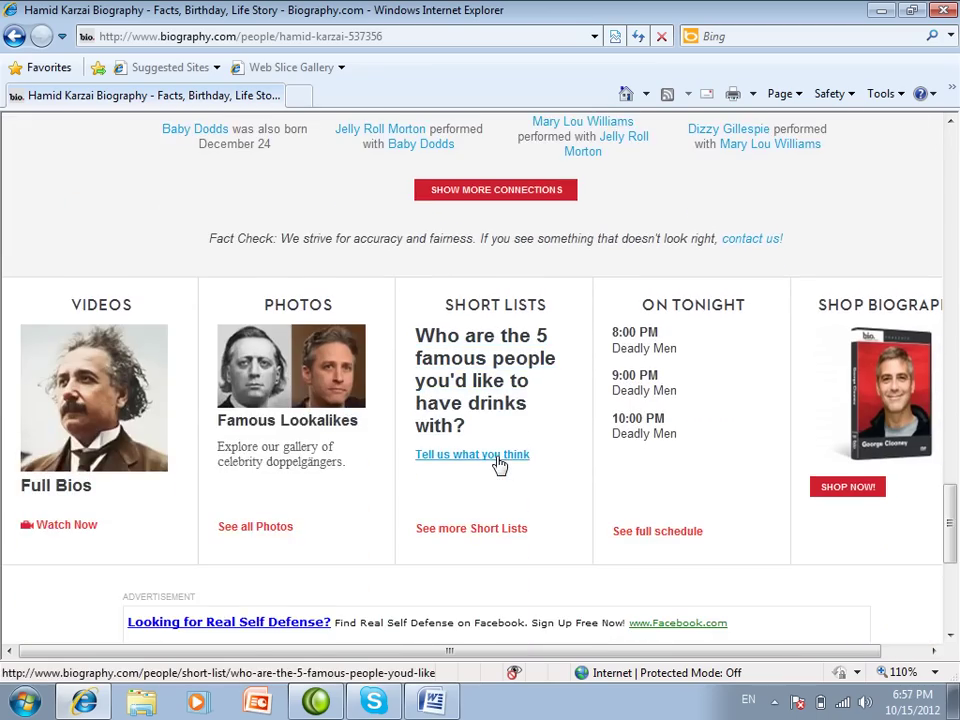
{"action": "scroll", "coordinate": [499, 465], "scroll_direction": "down", "scroll_amount": 2}
{"action": "scroll", "coordinate": [497, 461], "scroll_direction": "up", "scroll_amount": 18}
{"action": "scroll", "coordinate": [449, 370], "scroll_direction": "up", "scroll_amount": 10}
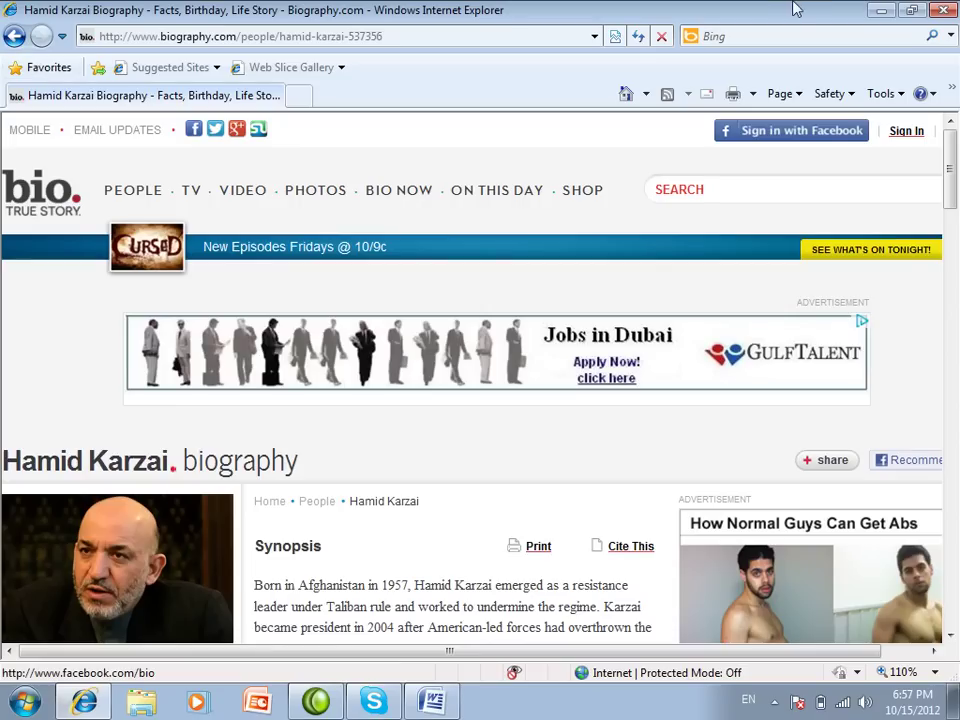
{"action": "left_click", "coordinate": [940, 12]}
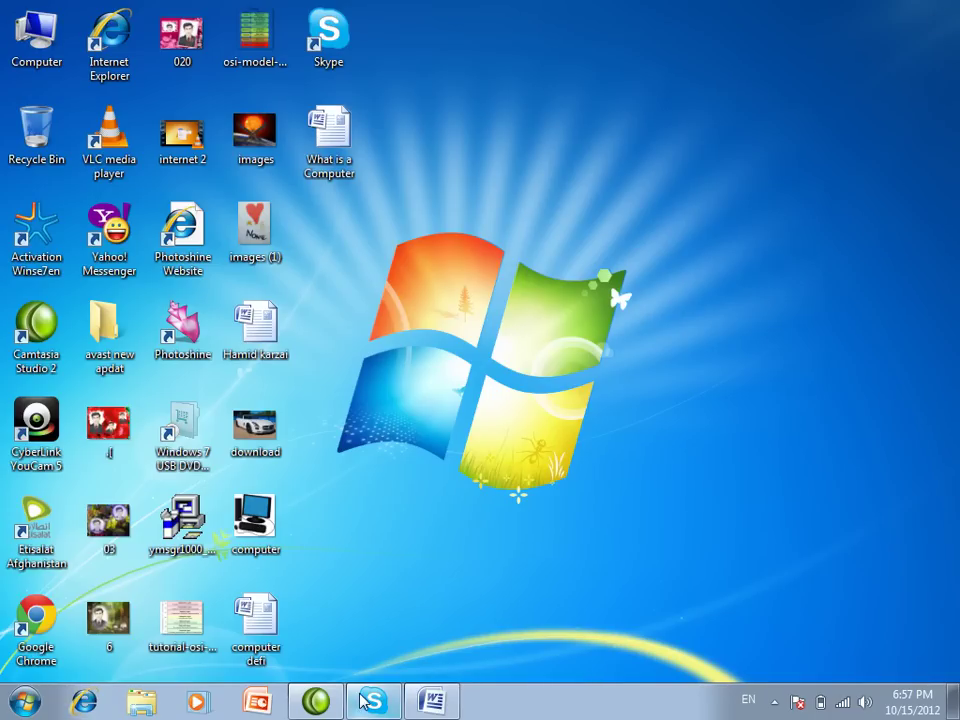
Step: Open Internet Options from the Start menu's Control Panel and show its Content settings
{"action": "left_click", "coordinate": [20, 702]}
{"action": "left_click", "coordinate": [313, 518]}
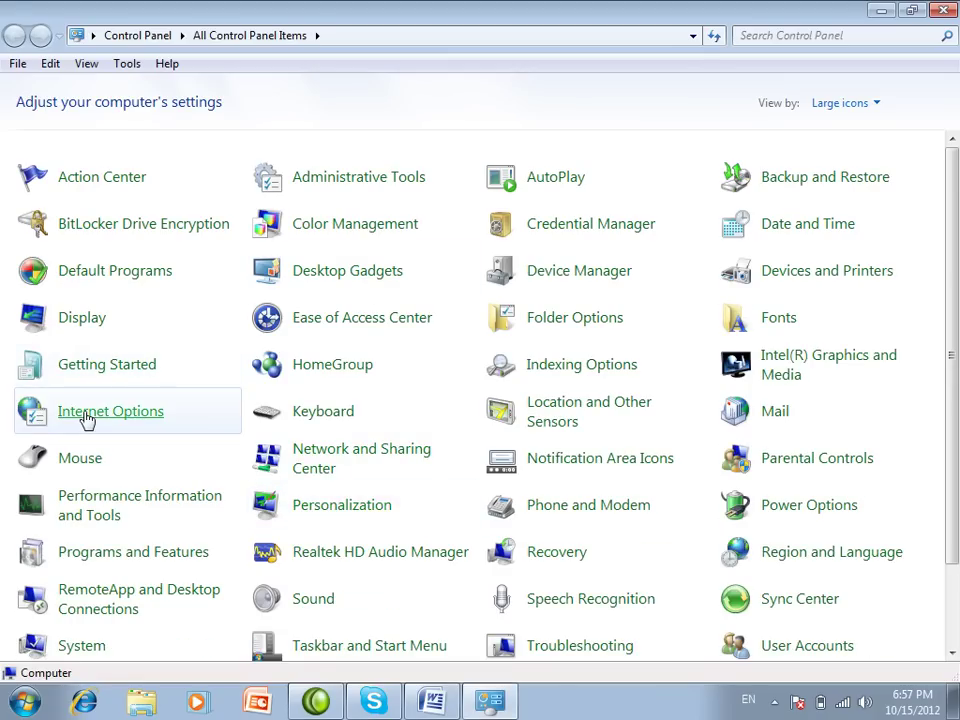
{"action": "left_click", "coordinate": [87, 419]}
{"action": "left_click_drag", "start_coordinate": [285, 66], "coordinate": [423, 41]}
{"action": "left_click_drag", "start_coordinate": [313, 43], "coordinate": [442, 54]}
{"action": "left_click", "coordinate": [472, 82]}
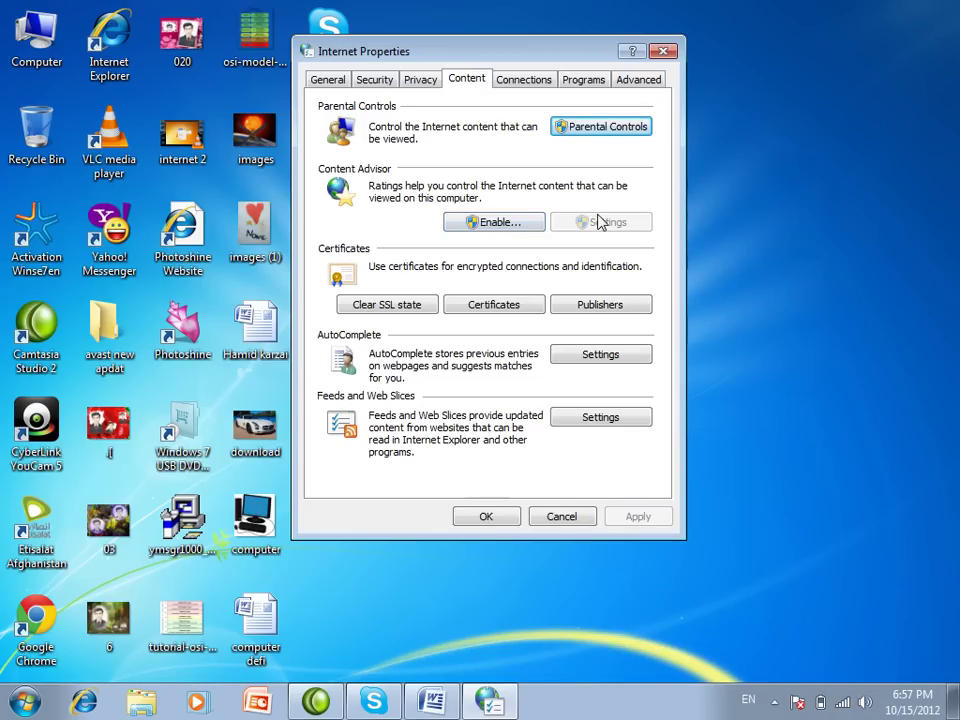
{"action": "left_click", "coordinate": [497, 223]}
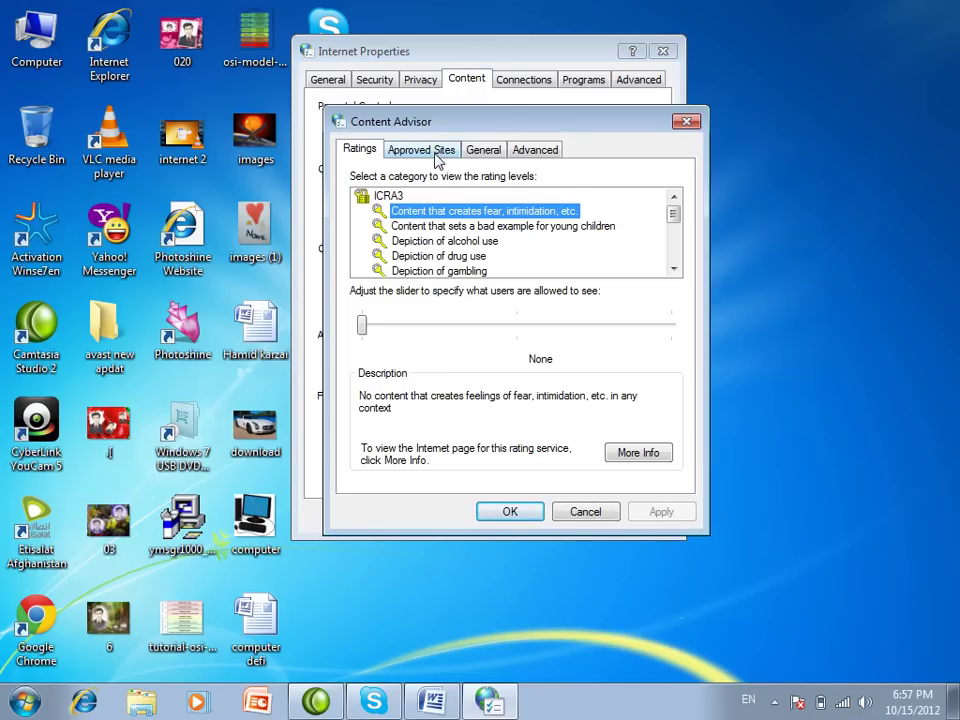
{"action": "left_click", "coordinate": [421, 155]}
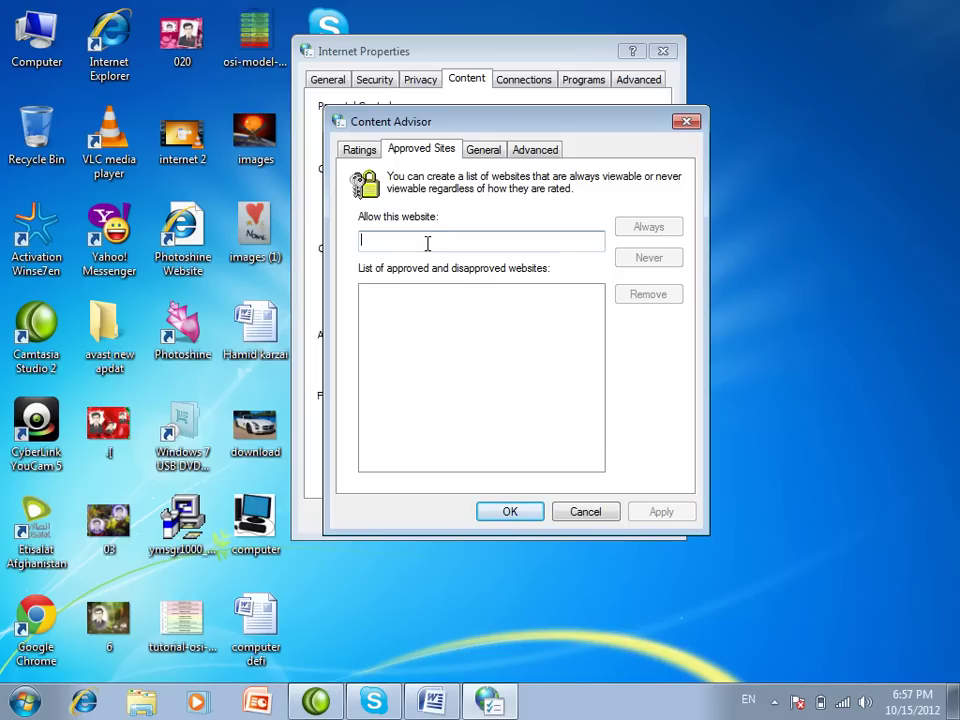
{"action": "type", "text": "www.google.com"}
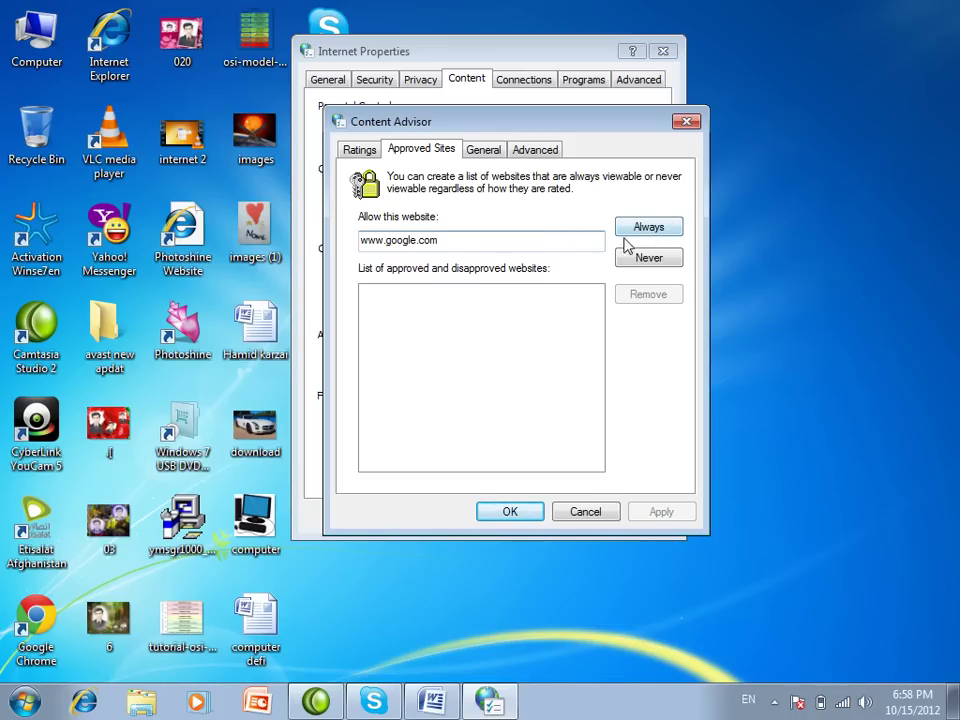
{"action": "left_click", "coordinate": [640, 257]}
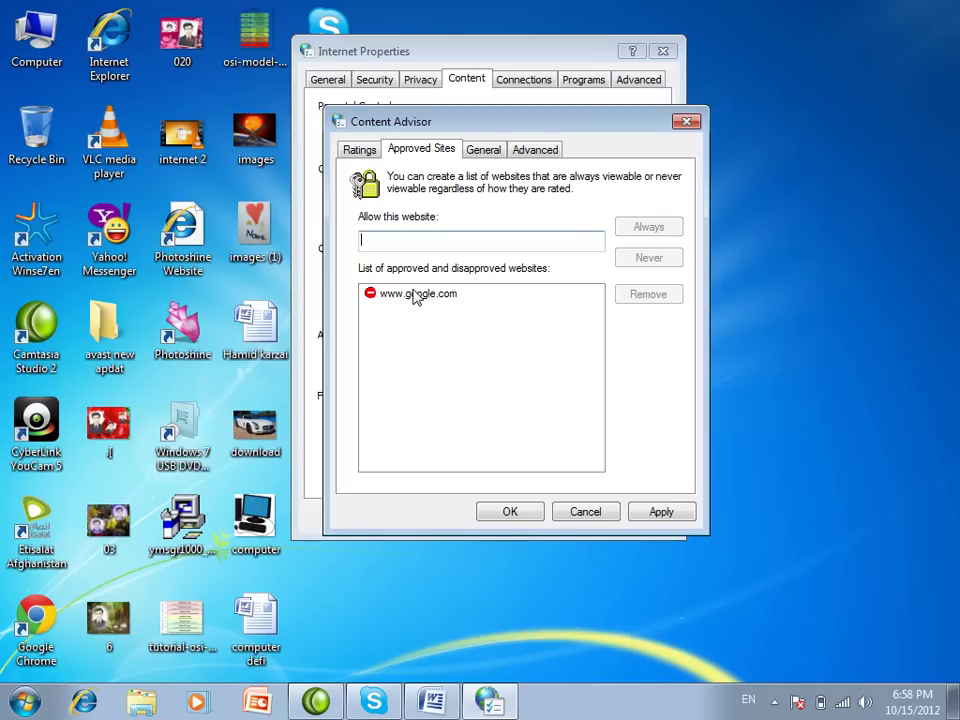
{"action": "left_click", "coordinate": [510, 514]}
{"action": "left_click_drag", "start_coordinate": [490, 87], "coordinate": [500, 167]}
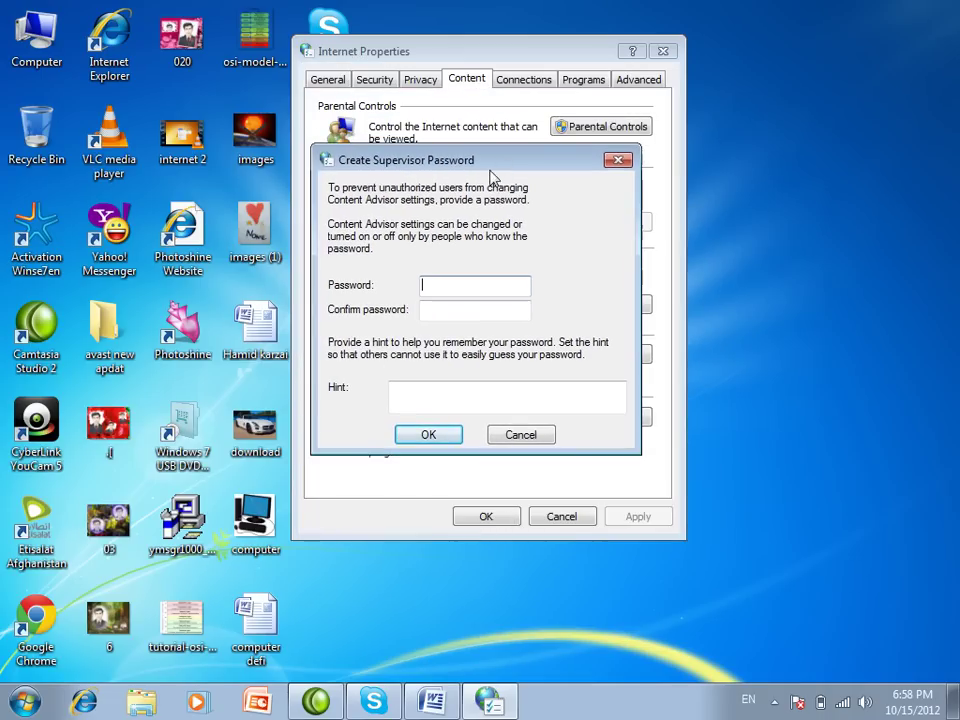
Step: Enter and confirm the supervisor password
{"action": "left_click", "coordinate": [473, 287]}
{"action": "left_click", "coordinate": [445, 310]}
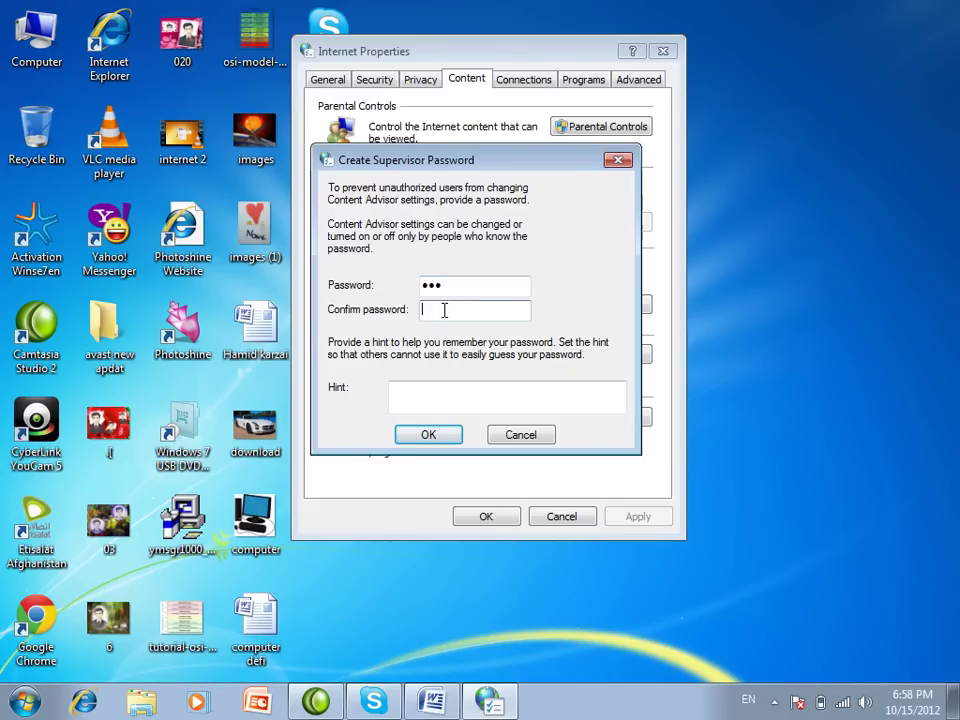
Step: Add a hint saying the Google website is blocked for this computer, then confirm Content Advisor is enabled
{"action": "left_click", "coordinate": [408, 390]}
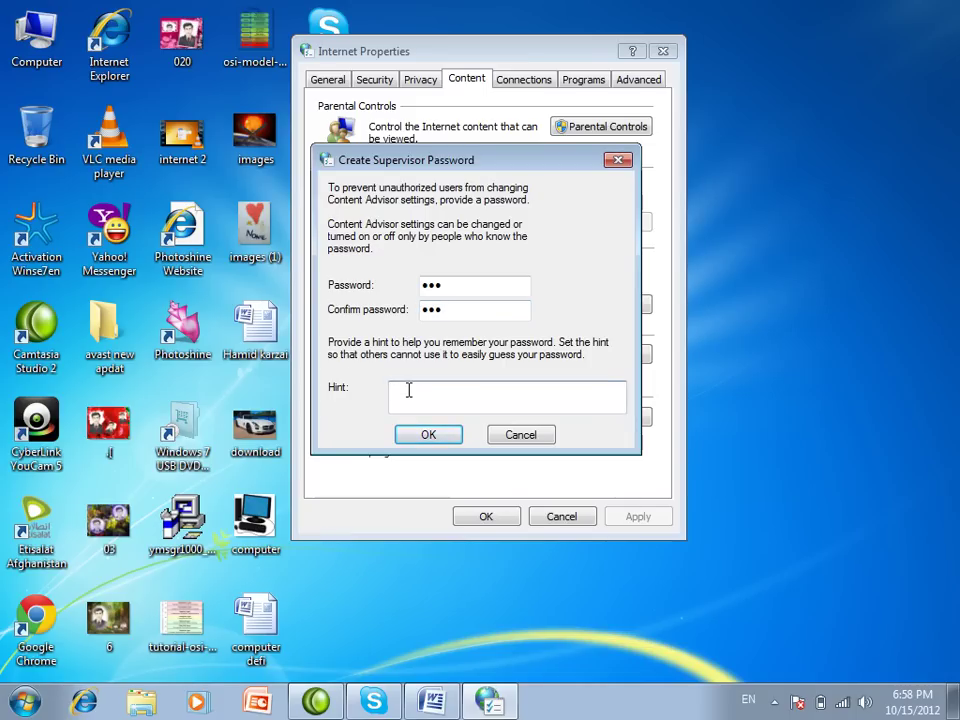
{"action": "type", "text": "GOOGLE WE"}
{"action": "type", "text": "SITE"}
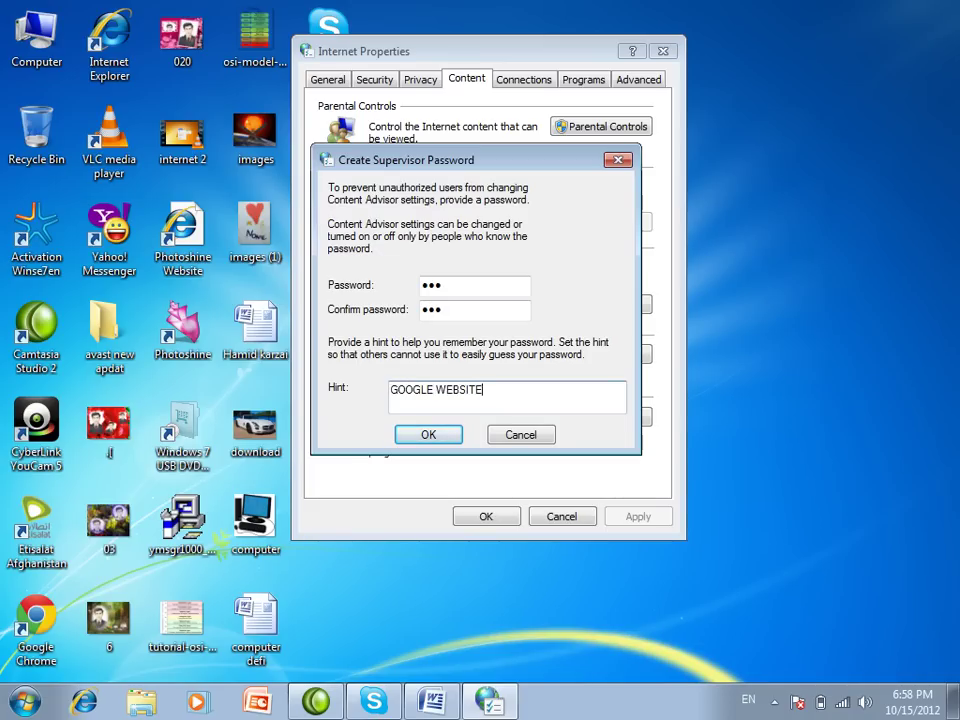
{"action": "type", "text": " IS BO"}
{"action": "type", "text": "CK "}
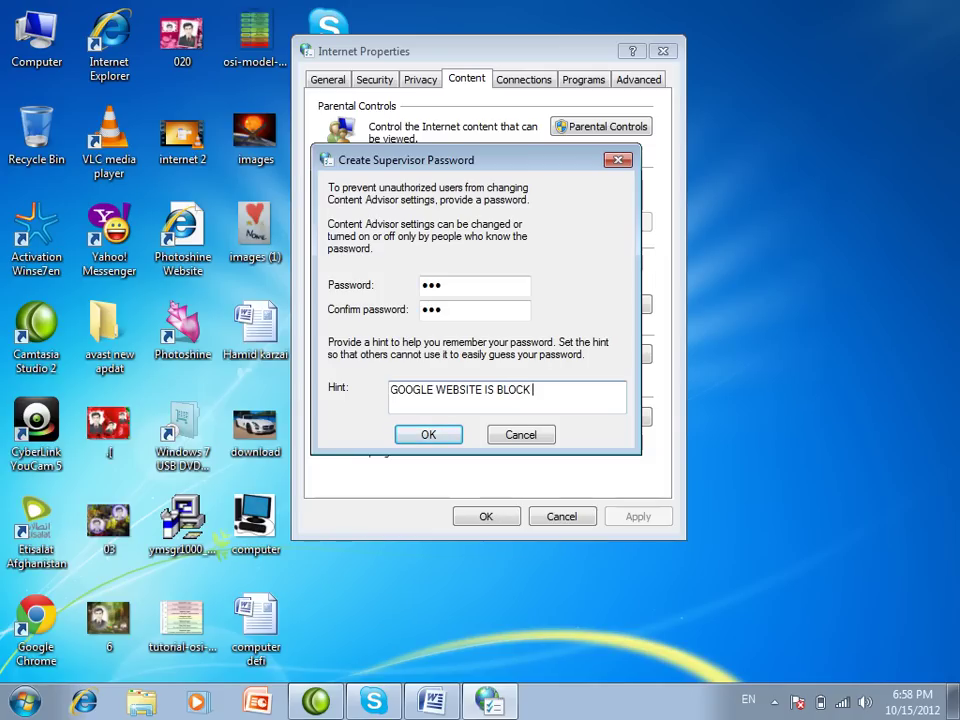
{"action": "type", "text": "FOR THIS "}
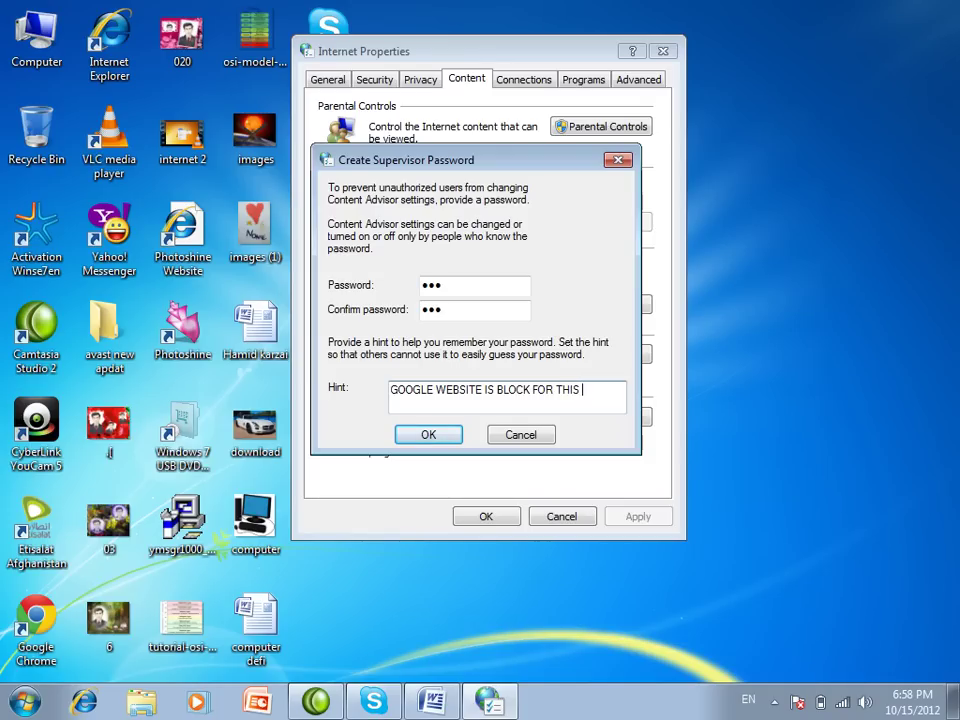
{"action": "type", "text": "COMUTE"}
{"action": "key", "text": "BackSpace"}
{"action": "key", "text": "BackSpace"}
{"action": "key", "text": "BackSpace"}
{"action": "type", "text": "PUTER."}
{"action": "left_click", "coordinate": [440, 437]}
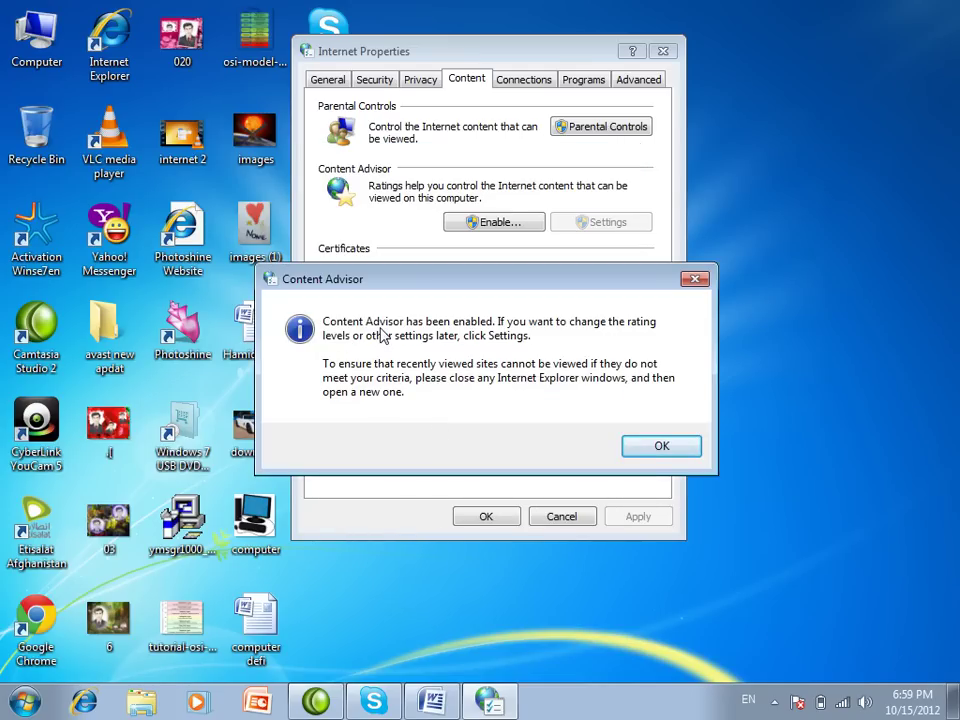
{"action": "left_click", "coordinate": [670, 447]}
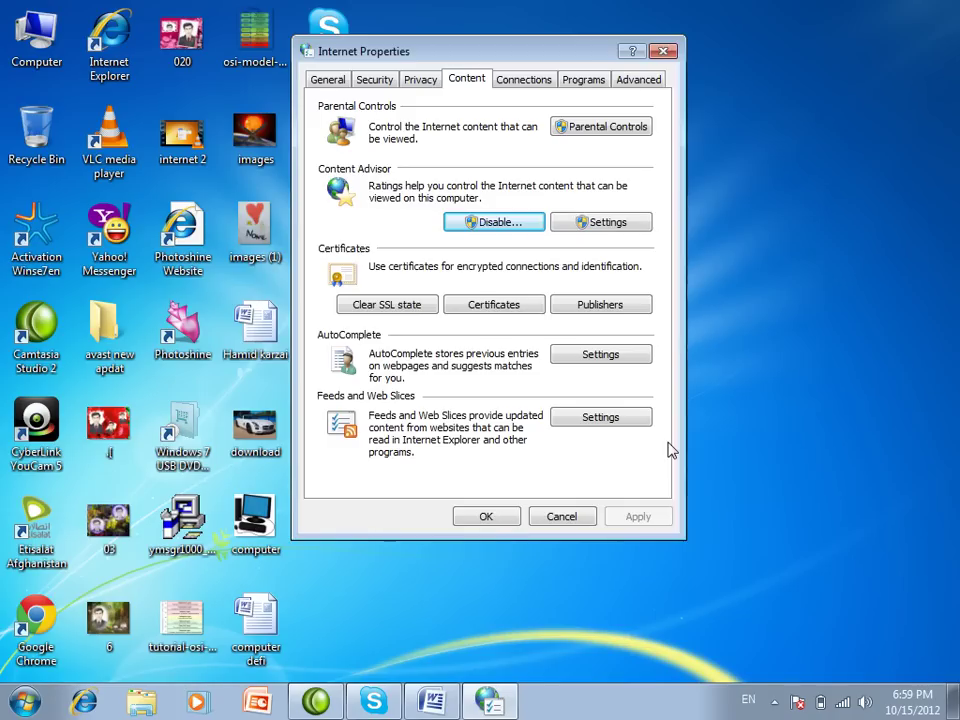
Step: Close Internet Properties, refresh the desktop, and launch Internet Explorer
{"action": "left_click", "coordinate": [489, 520]}
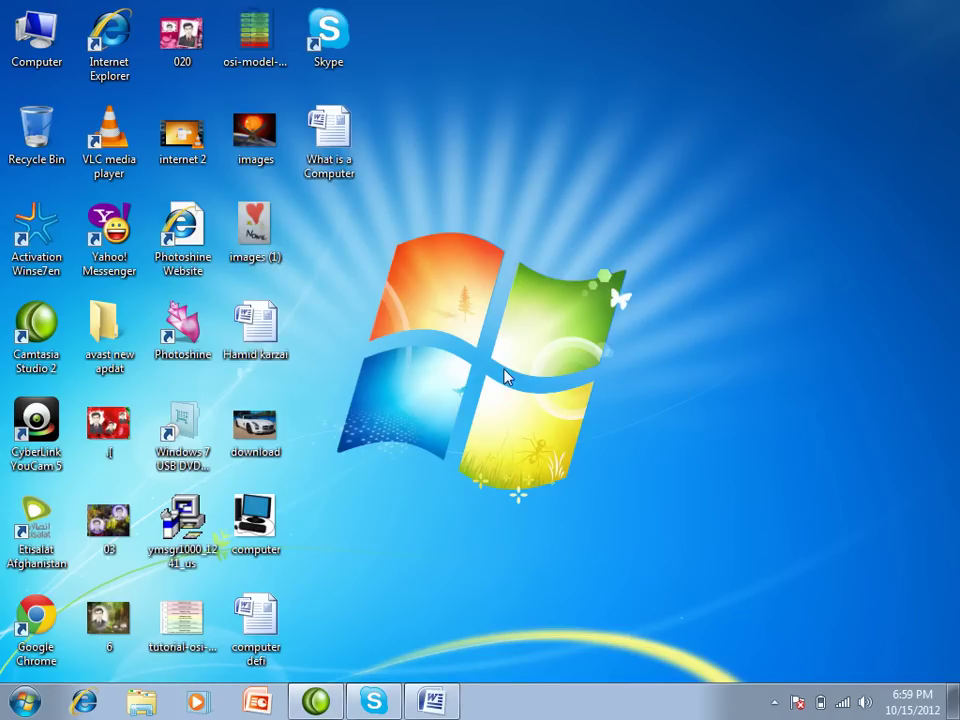
{"action": "right_click", "coordinate": [504, 376]}
{"action": "left_click", "coordinate": [551, 422]}
{"action": "left_click", "coordinate": [88, 700]}
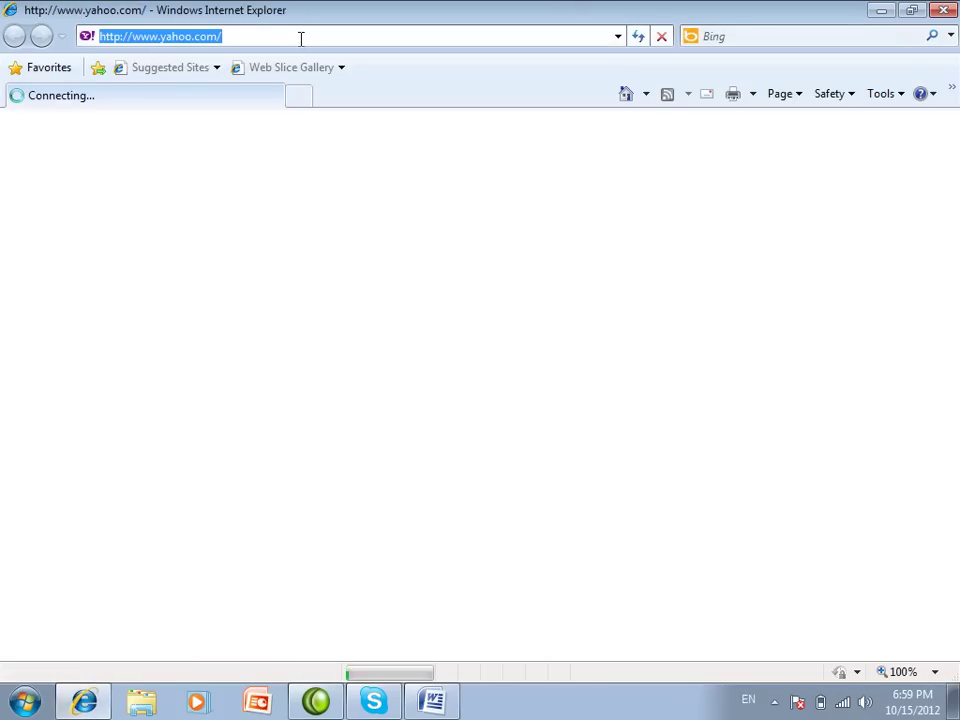
Step: Go to GOOGLE via Shift+Enter, hit the block notice, and see an incorrect supervisor password rejected
{"action": "type", "text": "GOOGLE"}
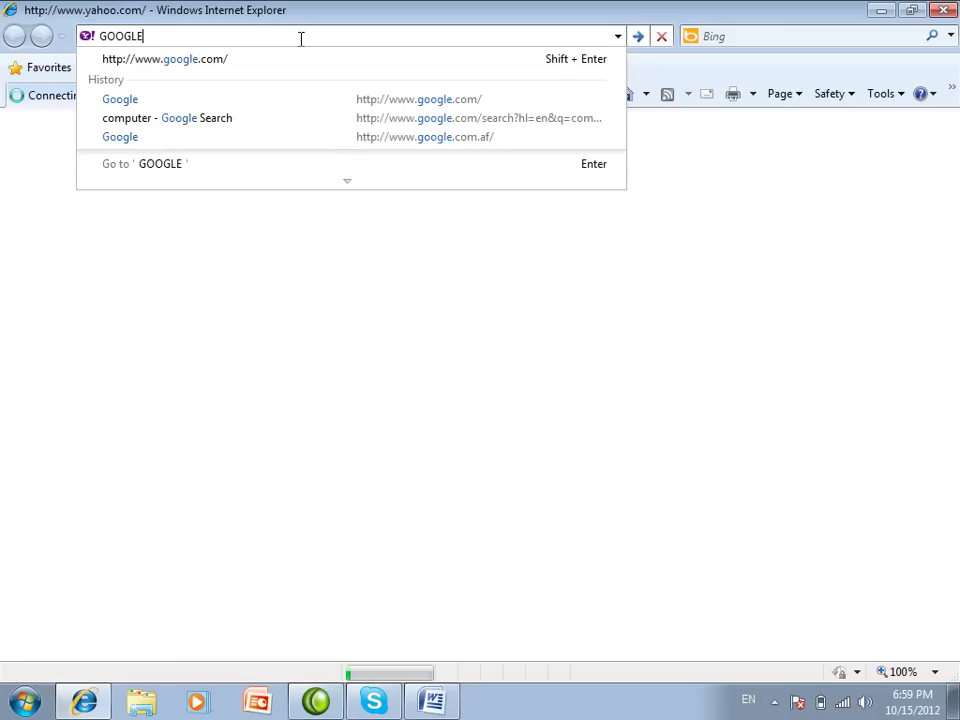
{"action": "key", "text": "shift+Return"}
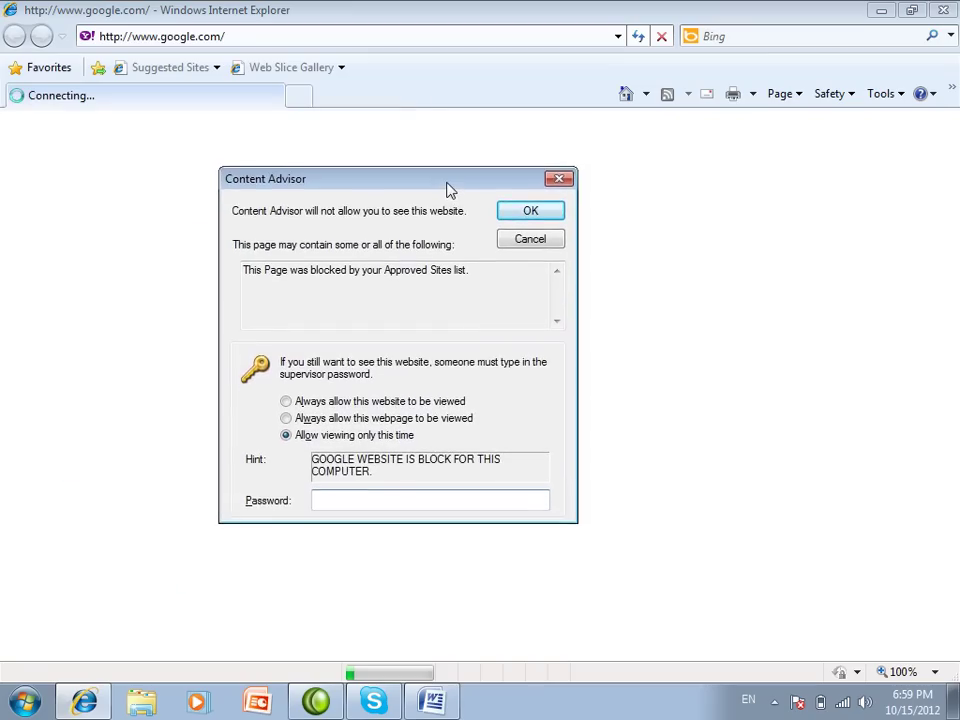
{"action": "left_click_drag", "start_coordinate": [403, 184], "coordinate": [366, 126]}
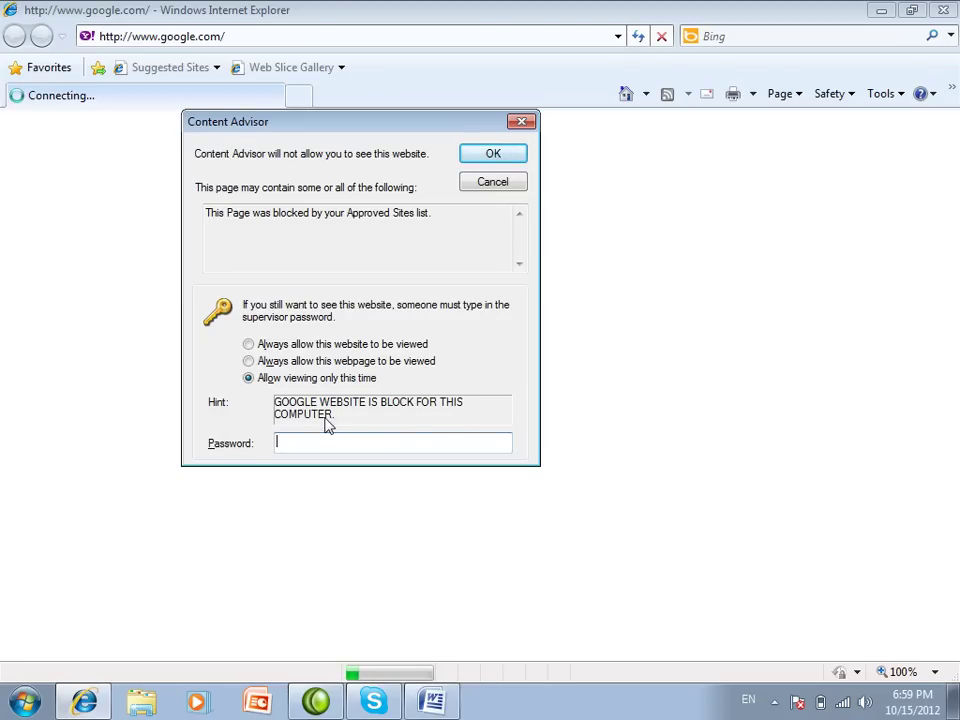
{"action": "left_click", "coordinate": [490, 160]}
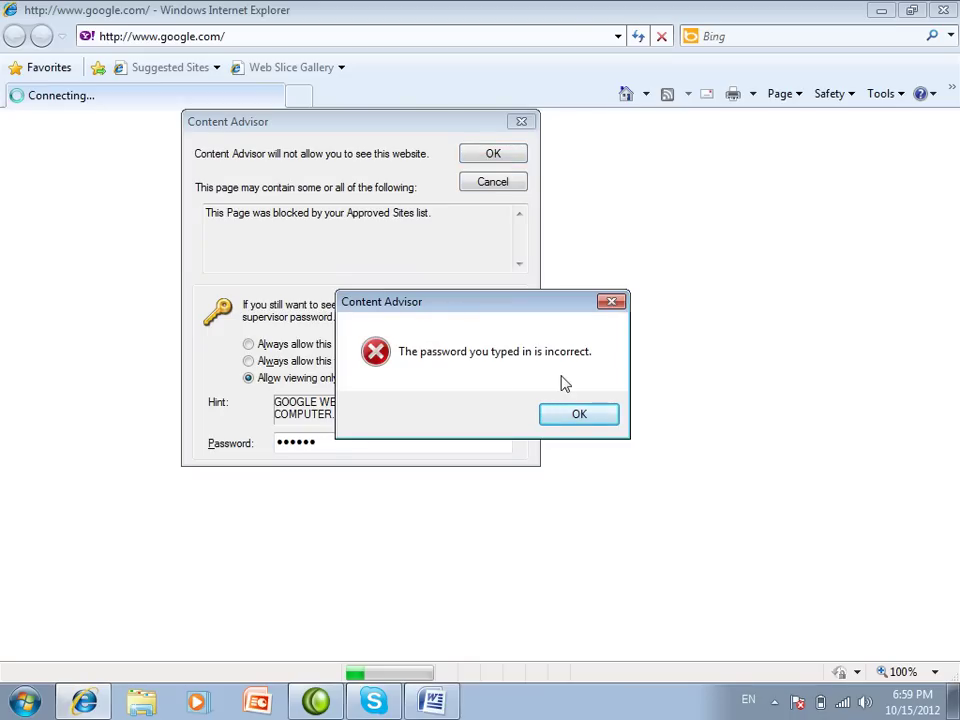
{"action": "left_click", "coordinate": [596, 418]}
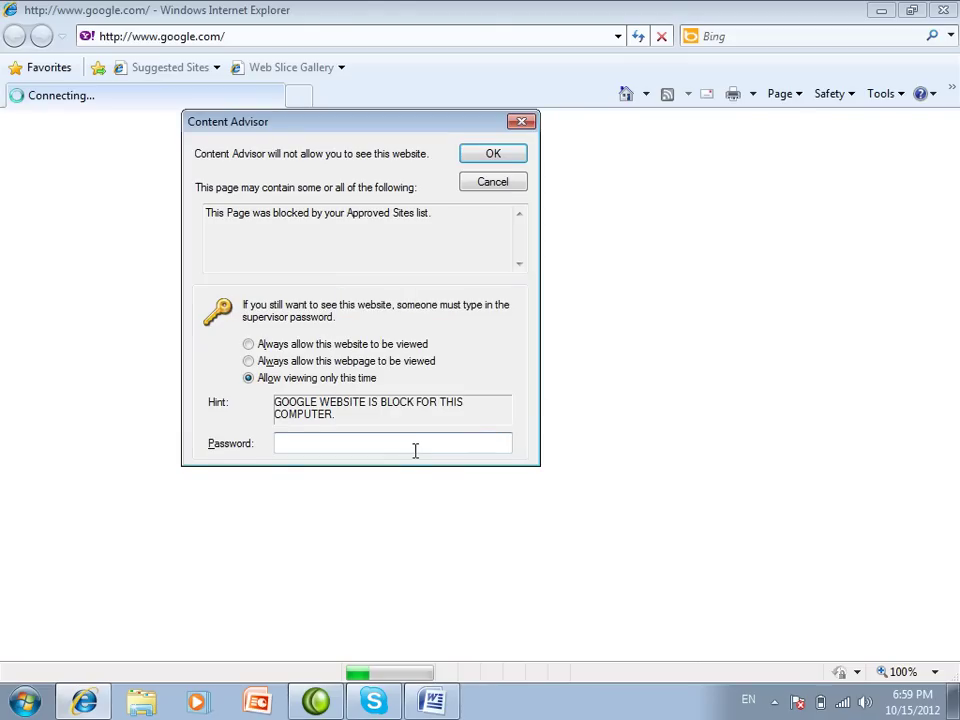
Step: Unlock Google once with the supervisor password, then reopen IE and confirm google.com is blocked again
{"action": "key", "text": "Return"}
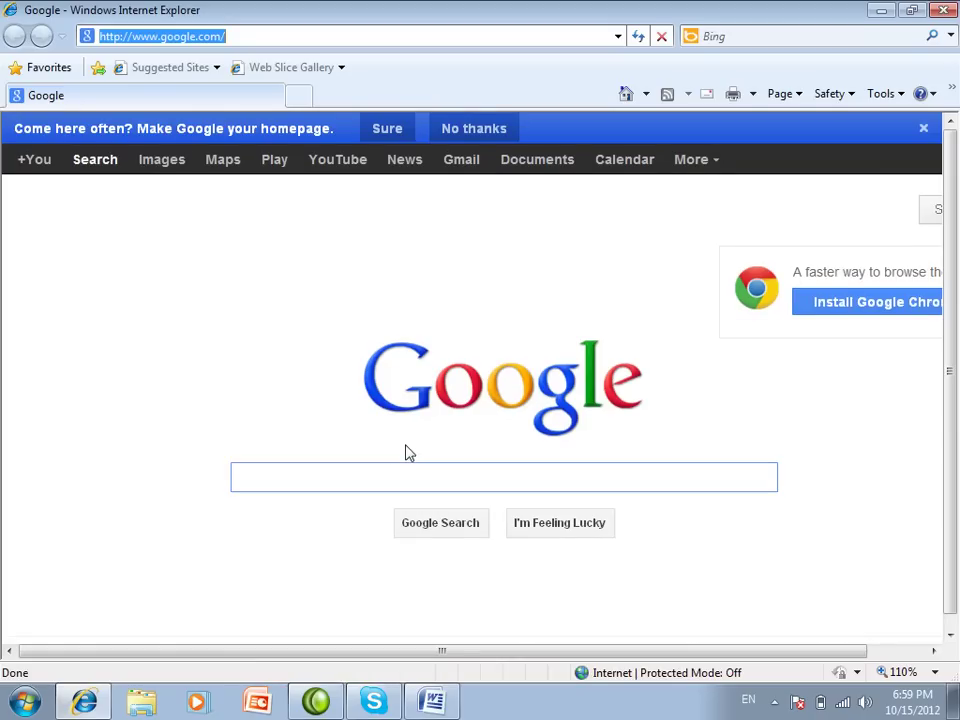
{"action": "left_click", "coordinate": [943, 10]}
{"action": "left_click", "coordinate": [70, 690]}
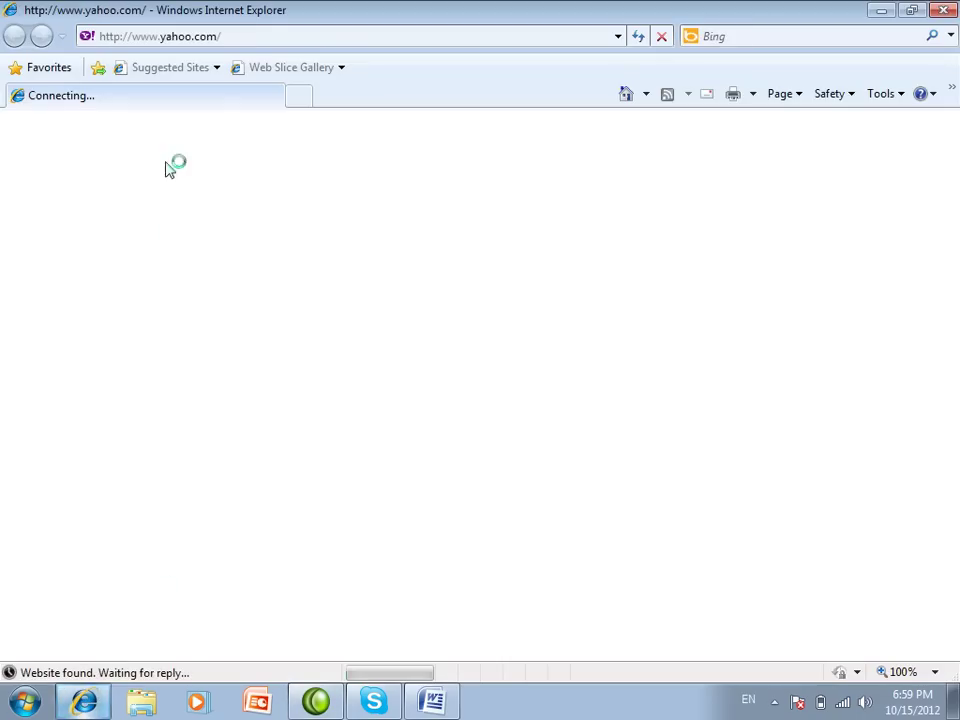
{"action": "left_click", "coordinate": [244, 35]}
{"action": "type", "text": "g"}
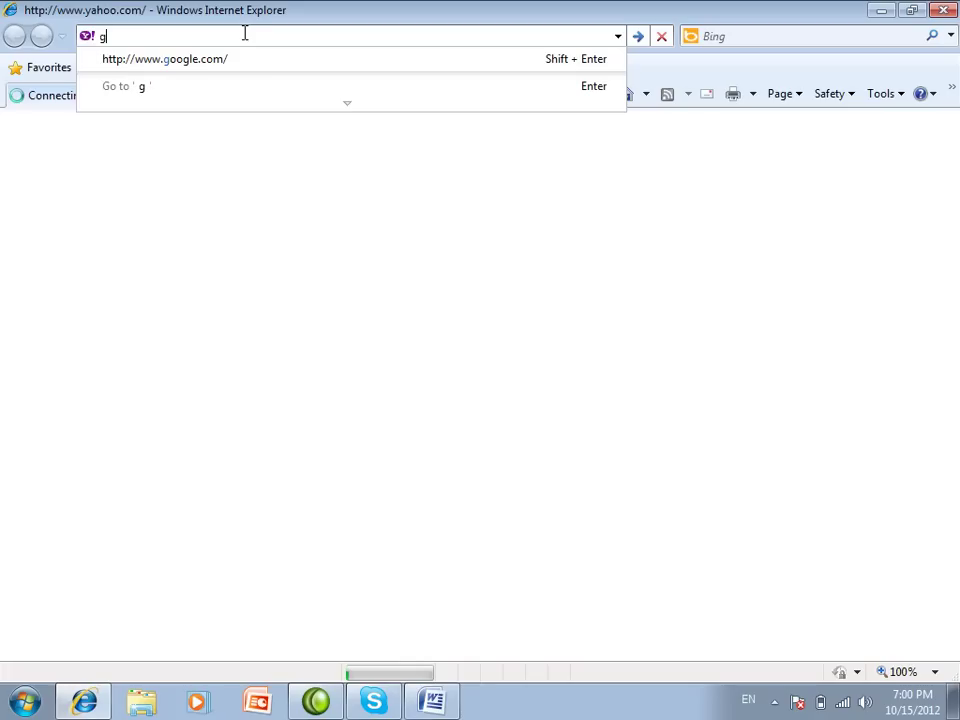
{"action": "key", "text": "shift+Return"}
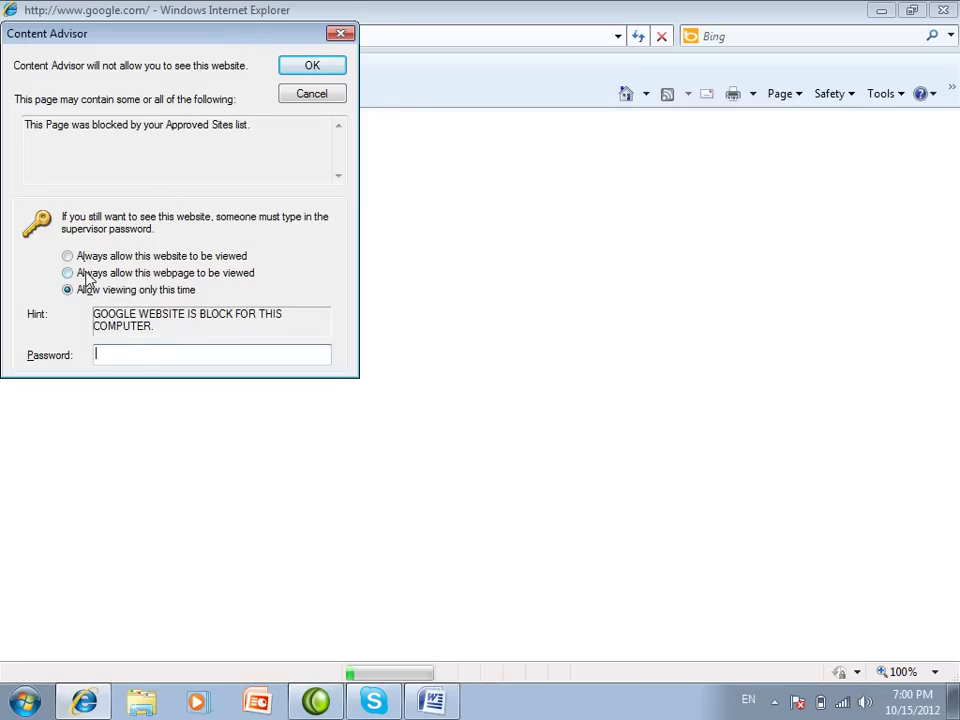
{"action": "left_click", "coordinate": [311, 95]}
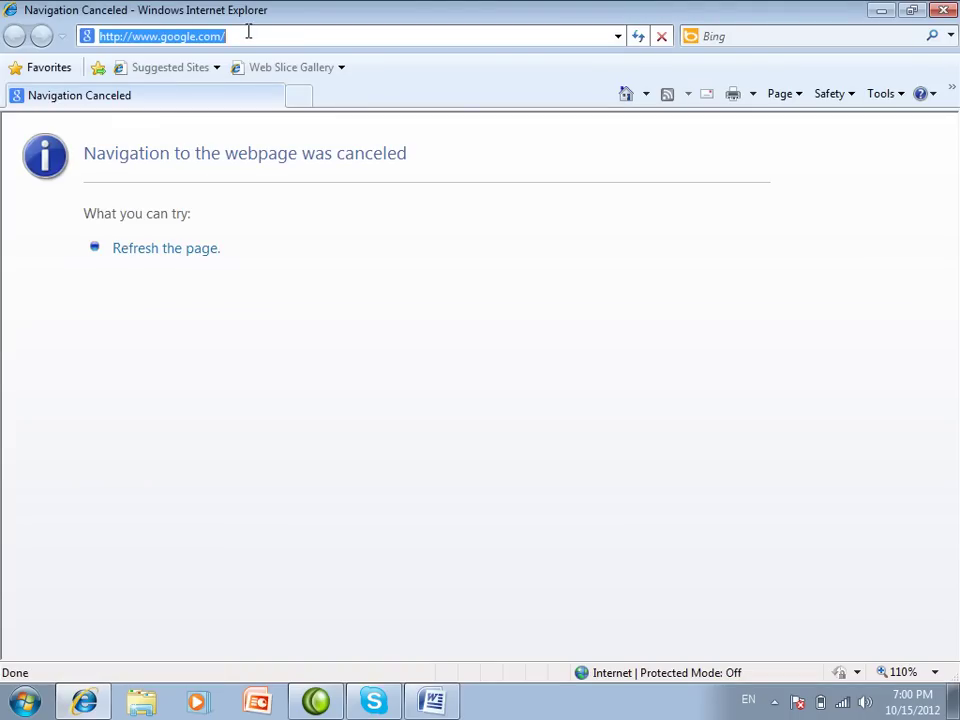
Step: Confirm Content Advisor also blocks facebook.com, cancel the visit, and close Internet Explorer
{"action": "type", "text": "f"}
{"action": "key", "text": "Down"}
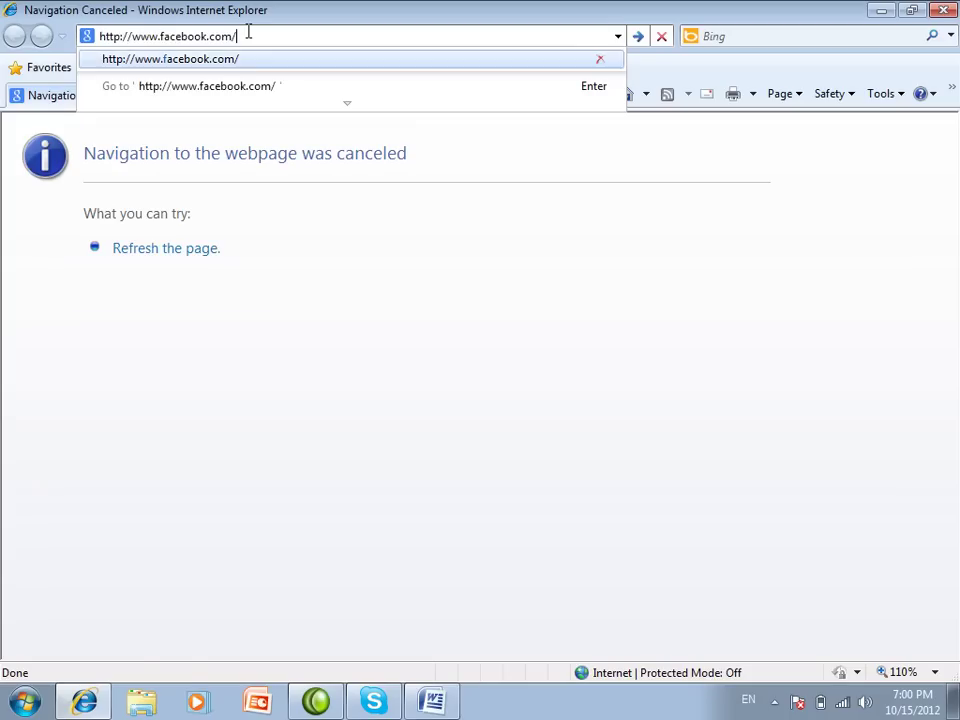
{"action": "key", "text": "Return"}
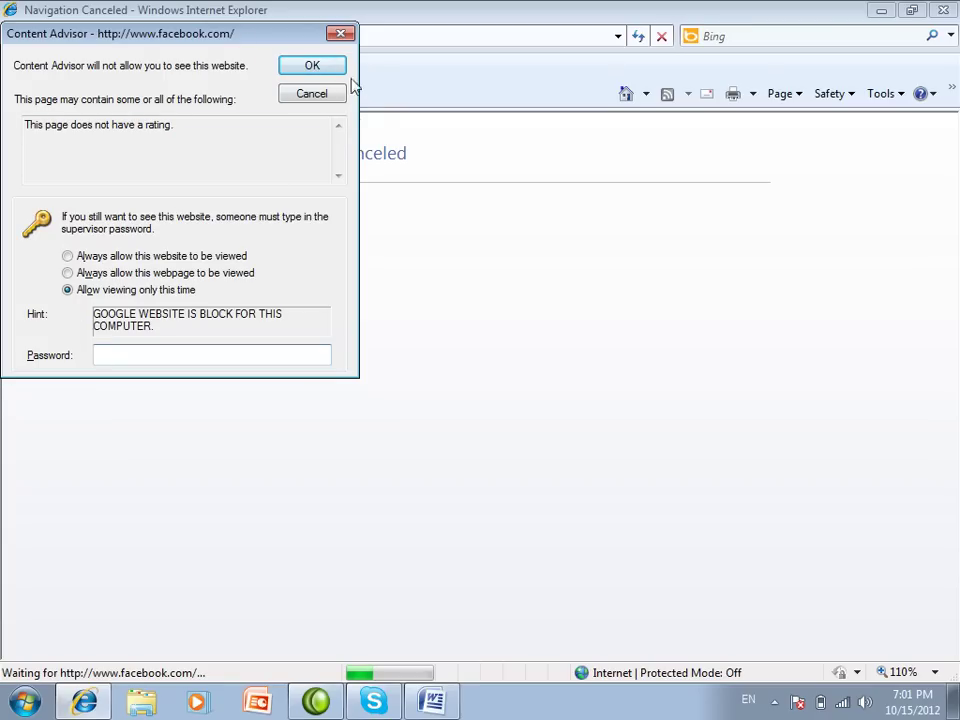
{"action": "left_click", "coordinate": [312, 94]}
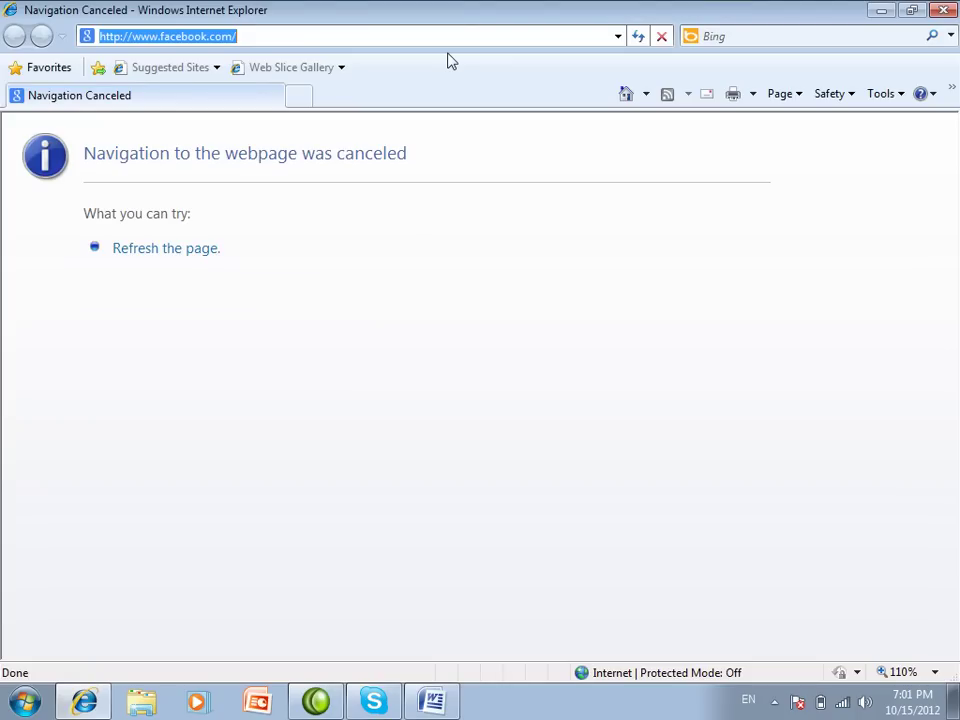
{"action": "left_click", "coordinate": [943, 10]}
{"action": "right_click", "coordinate": [484, 231]}
{"action": "left_click", "coordinate": [540, 287]}
{"action": "right_click", "coordinate": [519, 237]}
{"action": "left_click", "coordinate": [555, 282]}
{"action": "right_click", "coordinate": [471, 201]}
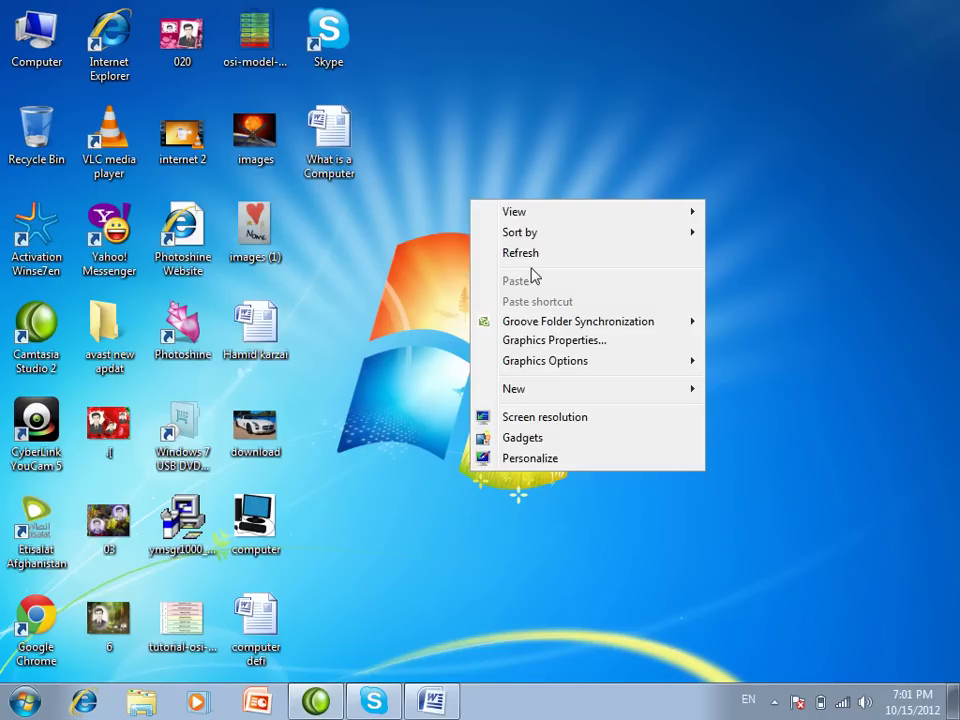
{"action": "left_click", "coordinate": [537, 258]}
{"action": "right_click", "coordinate": [506, 230]}
{"action": "left_click", "coordinate": [562, 281]}
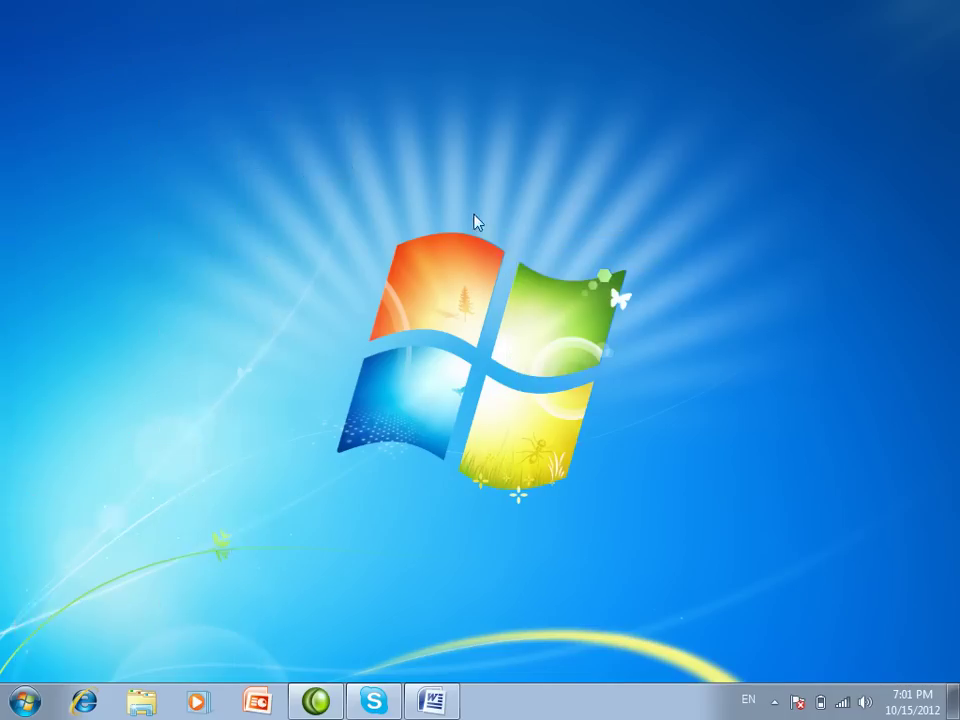
{"action": "right_click", "coordinate": [465, 207]}
{"action": "left_click", "coordinate": [525, 265]}
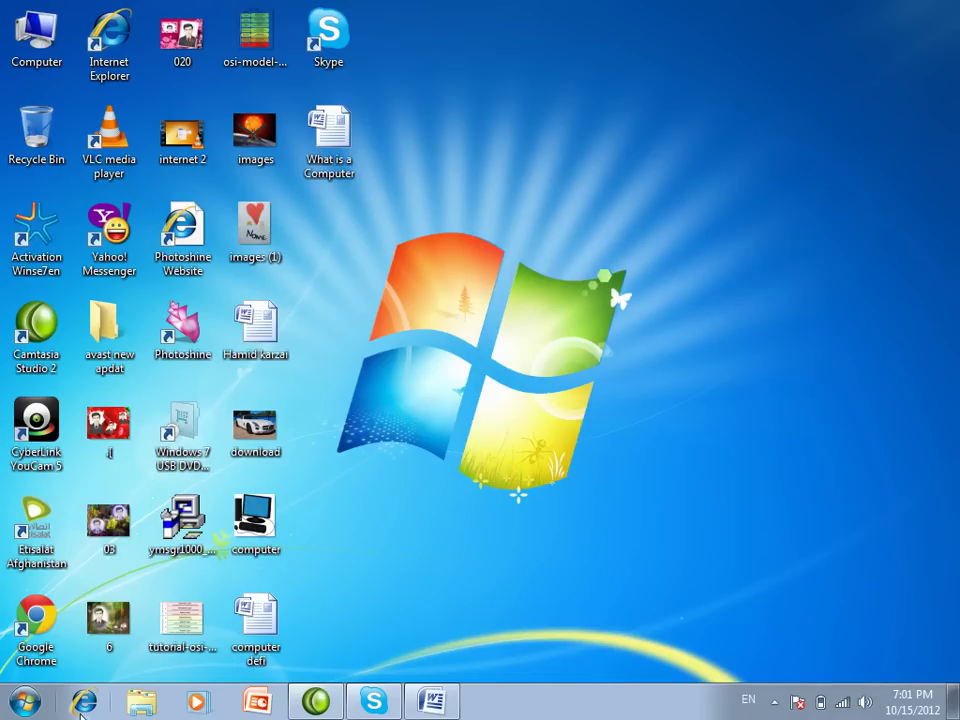
{"action": "left_click", "coordinate": [82, 702]}
{"action": "left_click", "coordinate": [945, 10]}
{"action": "left_click", "coordinate": [27, 703]}
{"action": "left_click", "coordinate": [330, 517]}
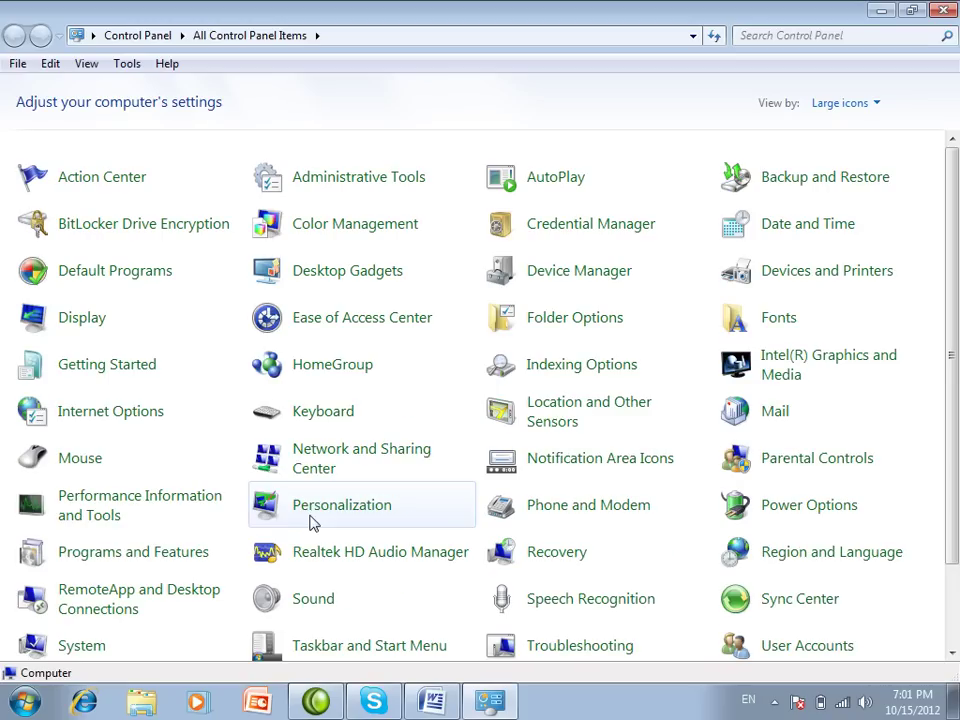
{"action": "left_click", "coordinate": [88, 419]}
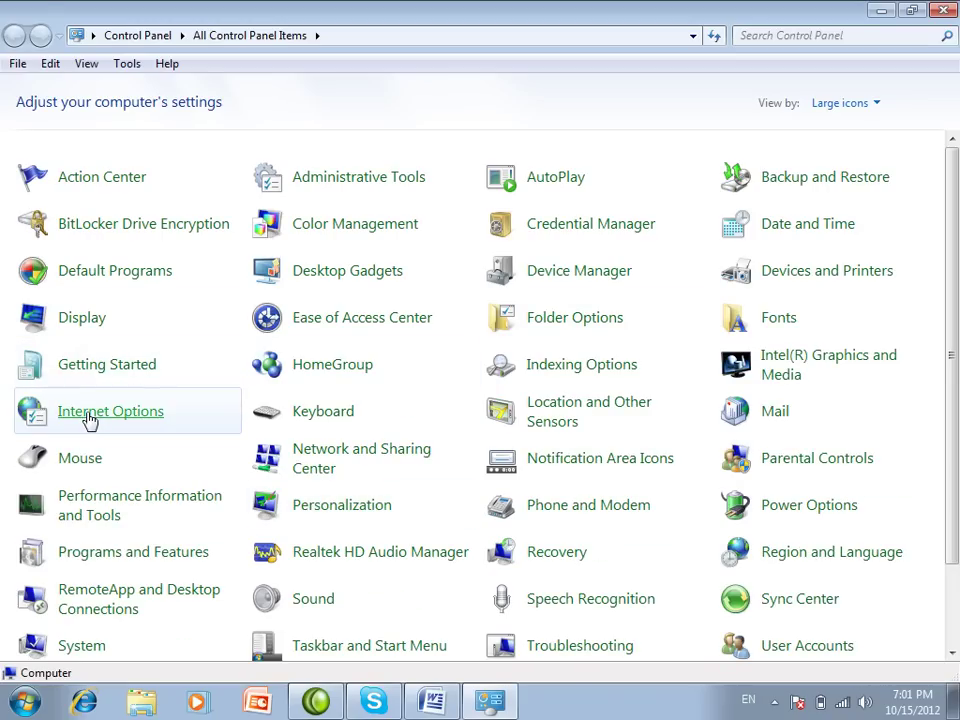
{"action": "left_click", "coordinate": [224, 93]}
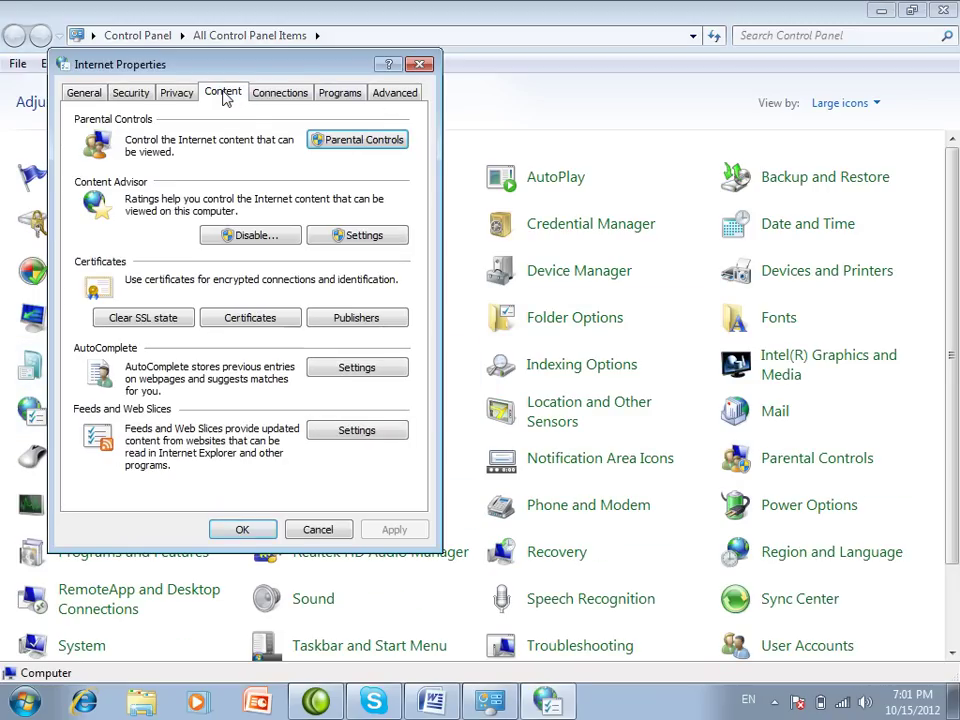
{"action": "left_click", "coordinate": [360, 238]}
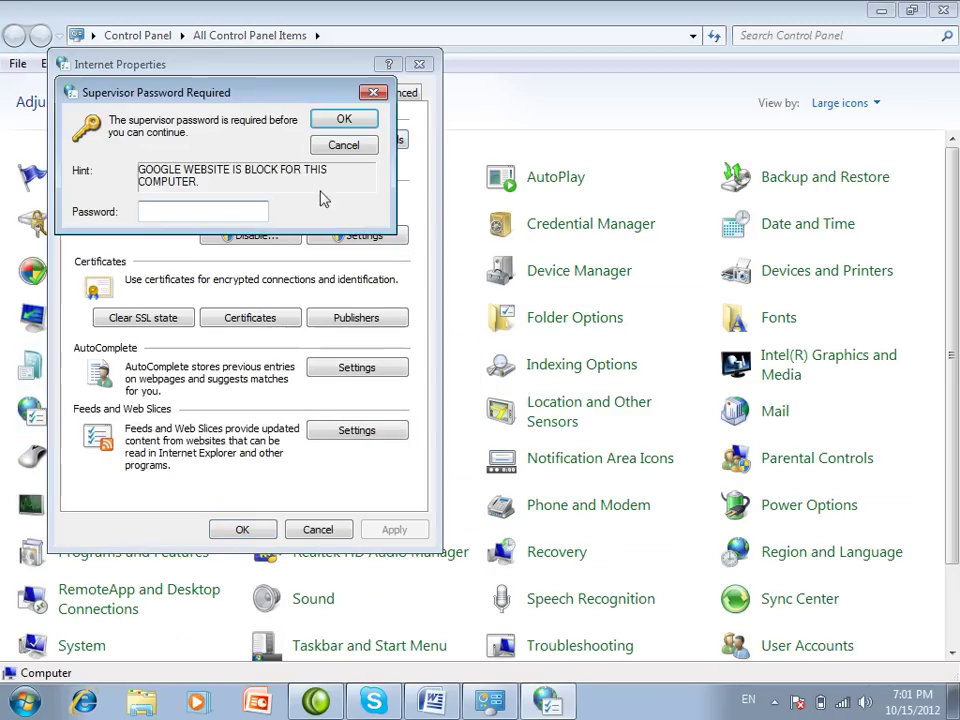
{"action": "left_click_drag", "start_coordinate": [255, 90], "coordinate": [421, 134]}
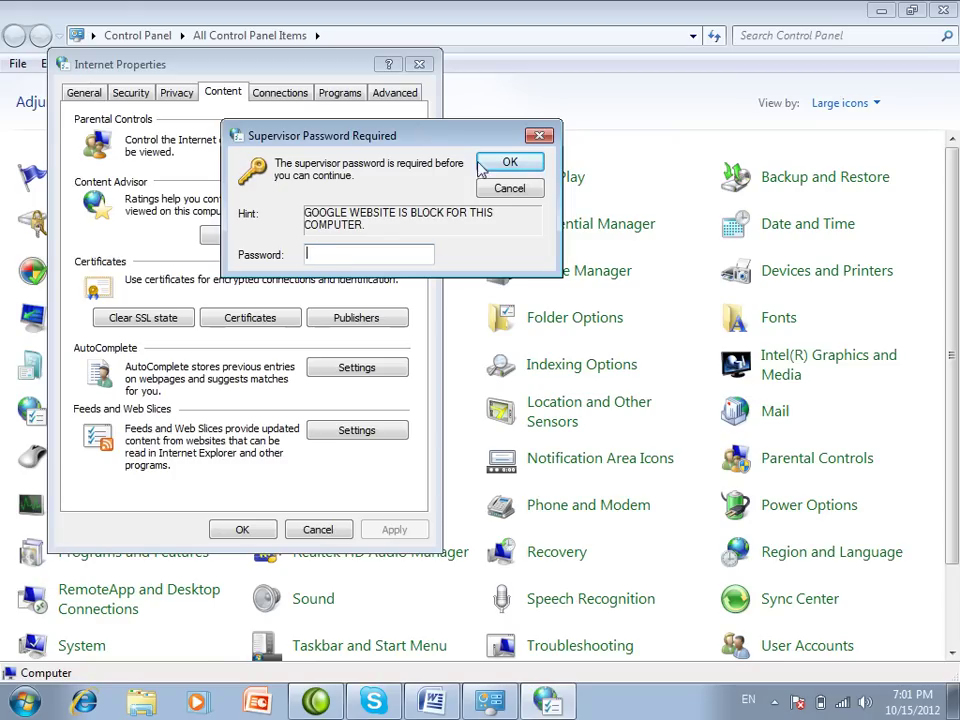
{"action": "left_click", "coordinate": [506, 188]}
{"action": "left_click", "coordinate": [420, 65]}
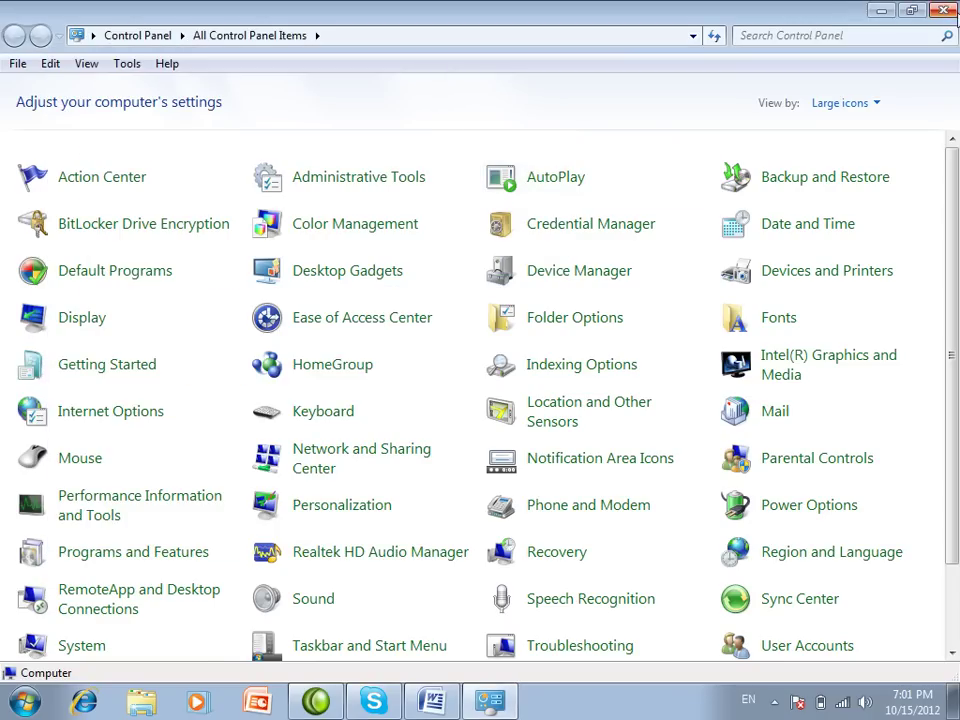
{"action": "left_click", "coordinate": [940, 11]}
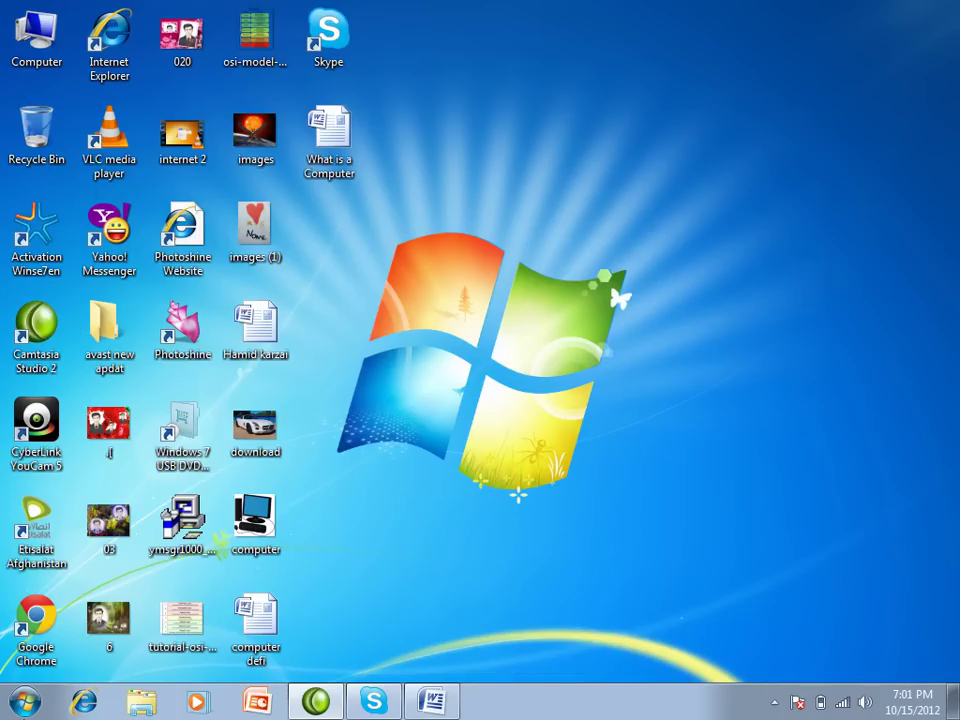
Step: Open Taskbar and Start Menu Properties on the Start Menu tab
{"action": "left_click", "coordinate": [25, 703]}
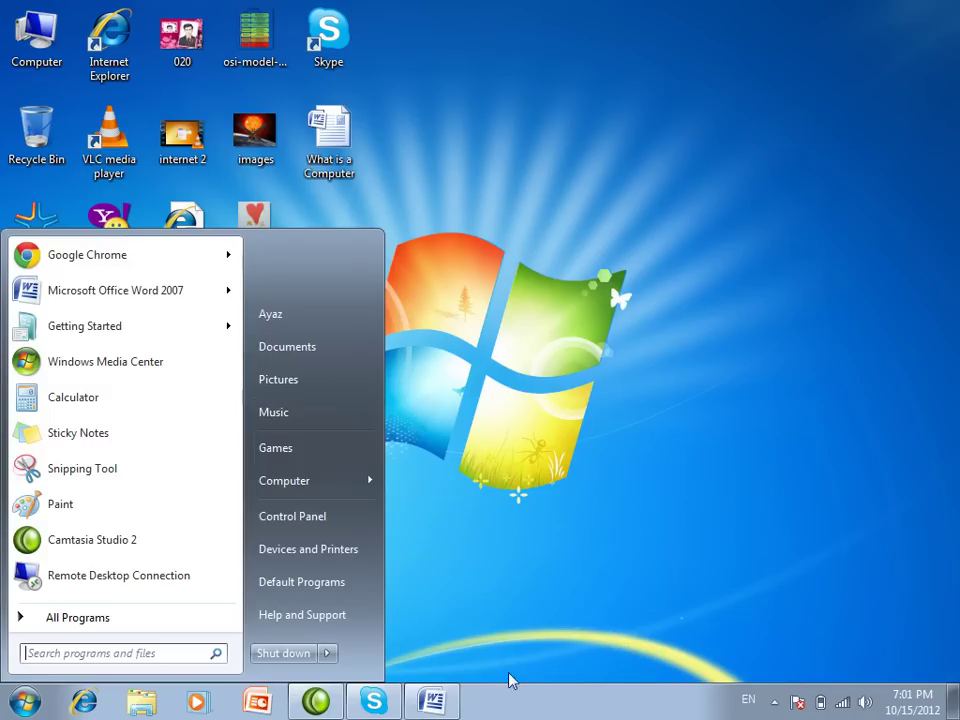
{"action": "right_click", "coordinate": [538, 703]}
{"action": "left_click", "coordinate": [592, 686]}
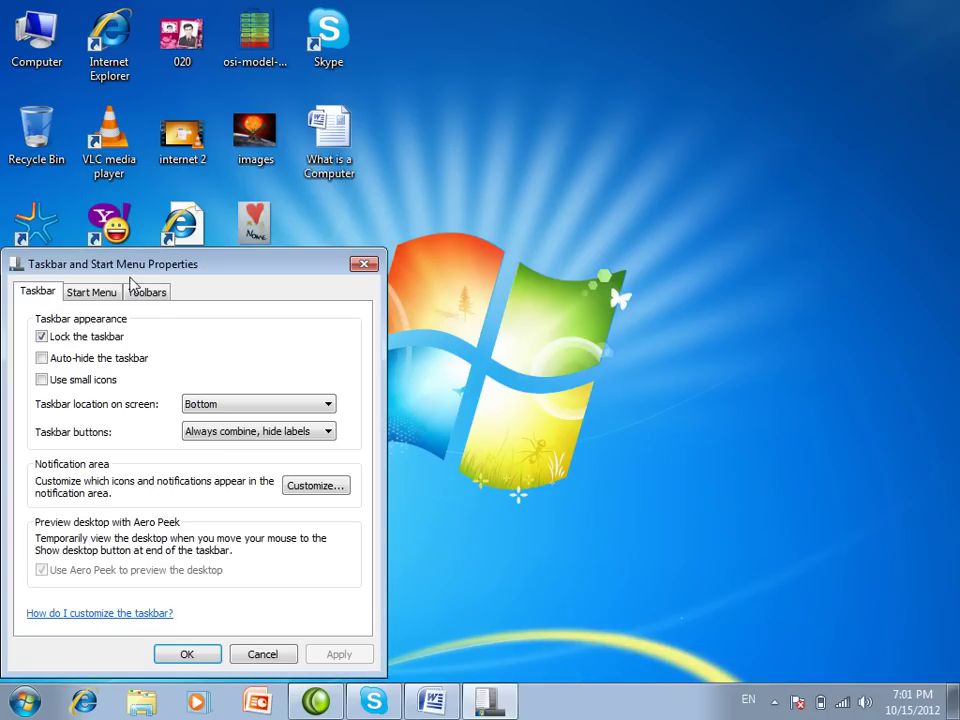
{"action": "left_click", "coordinate": [90, 291]}
{"action": "left_click_drag", "start_coordinate": [193, 276], "coordinate": [403, 150]}
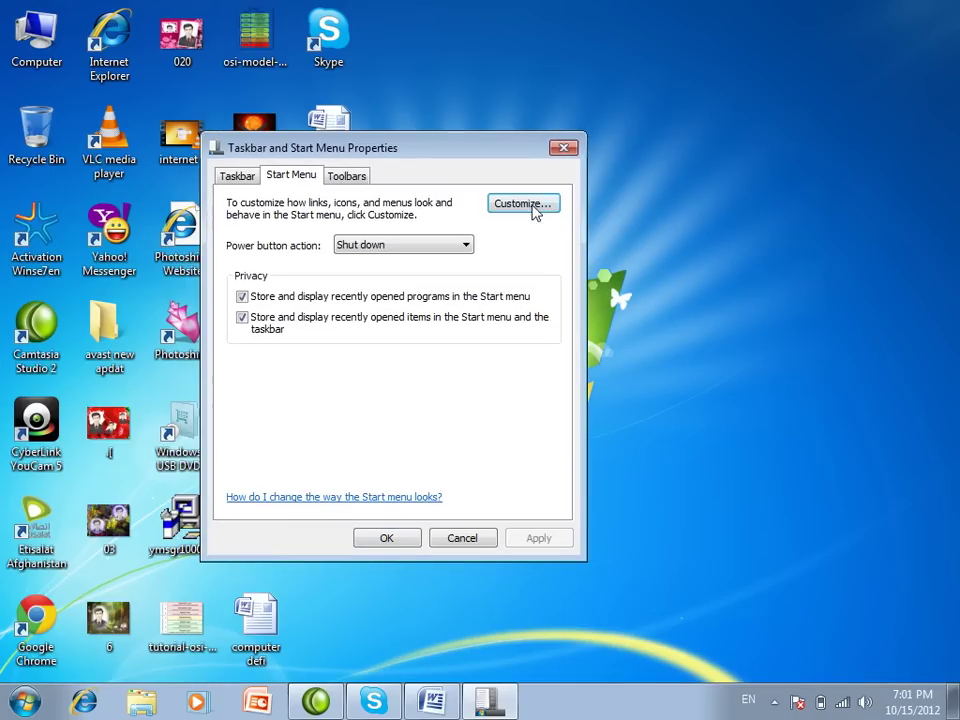
Step: Enable the Run command in the Start menu customization, apply it, and open Run from Start
{"action": "left_click", "coordinate": [538, 212]}
{"action": "left_click_drag", "start_coordinate": [547, 280], "coordinate": [549, 377]}
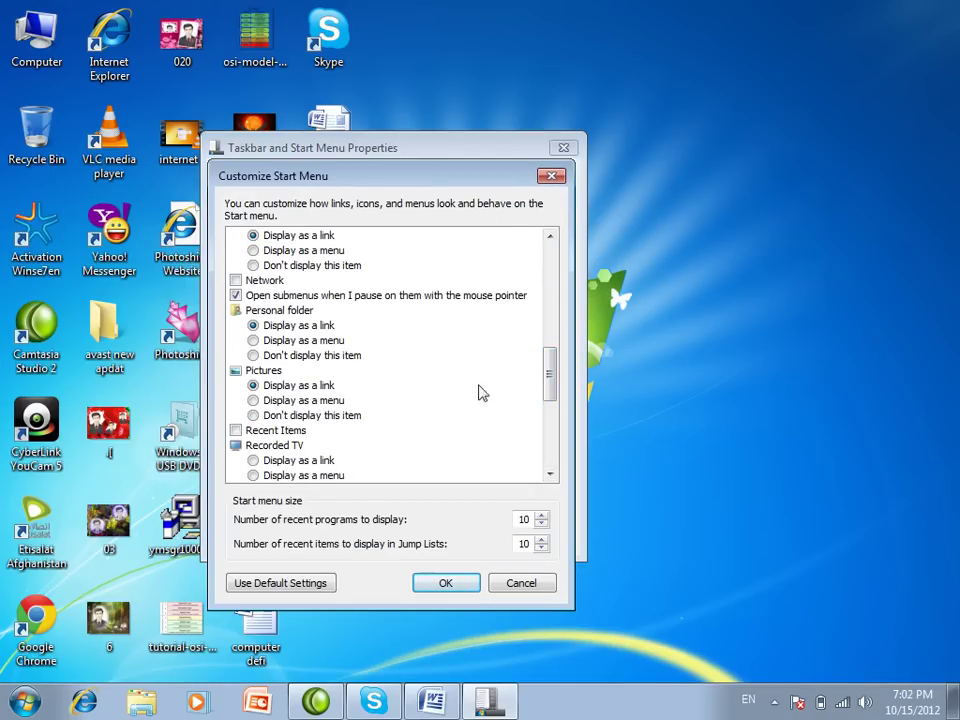
{"action": "left_click_drag", "start_coordinate": [549, 375], "coordinate": [547, 405]}
{"action": "left_click", "coordinate": [236, 385]}
{"action": "left_click", "coordinate": [452, 584]}
{"action": "left_click", "coordinate": [392, 543]}
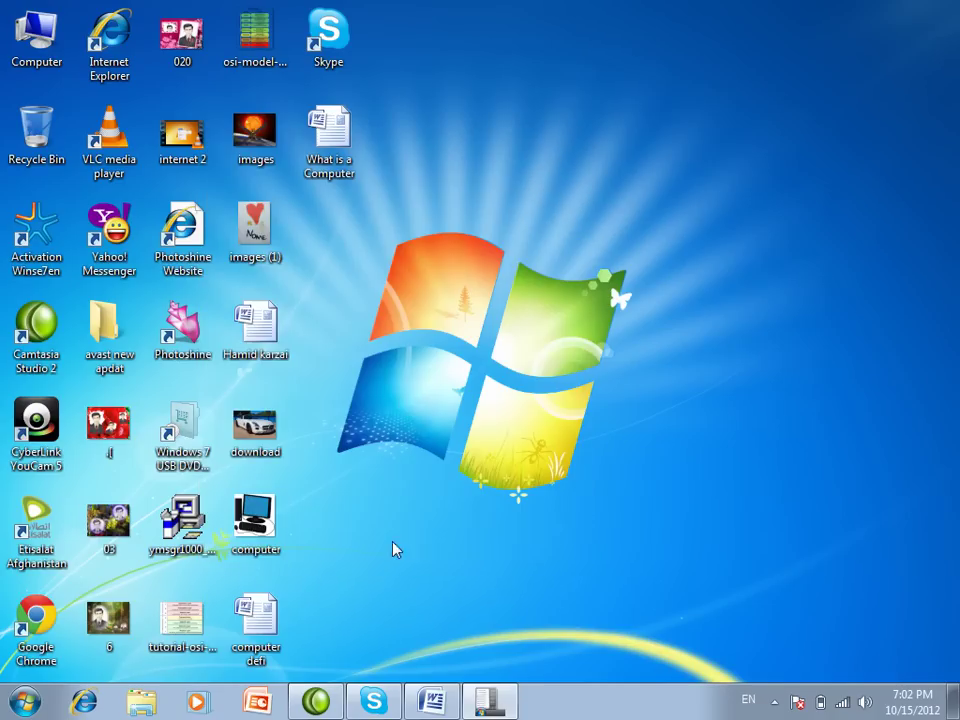
{"action": "left_click", "coordinate": [30, 703]}
{"action": "left_click", "coordinate": [315, 617]}
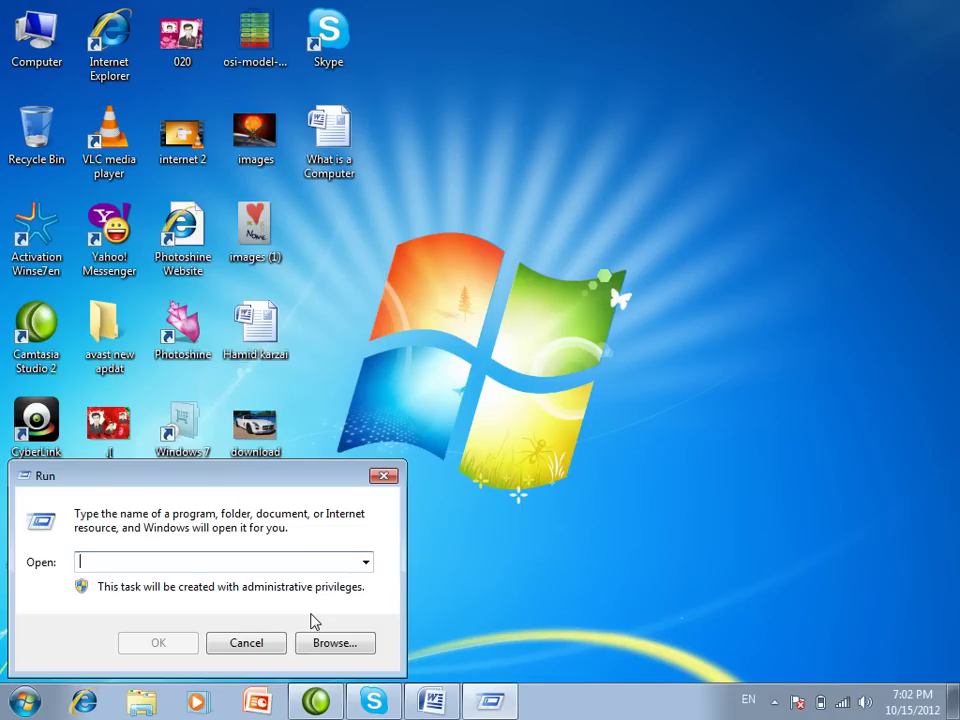
Step: Launch gpedit.msc to view the Local Group Policy Editor, then close it
{"action": "type", "text": "g"}
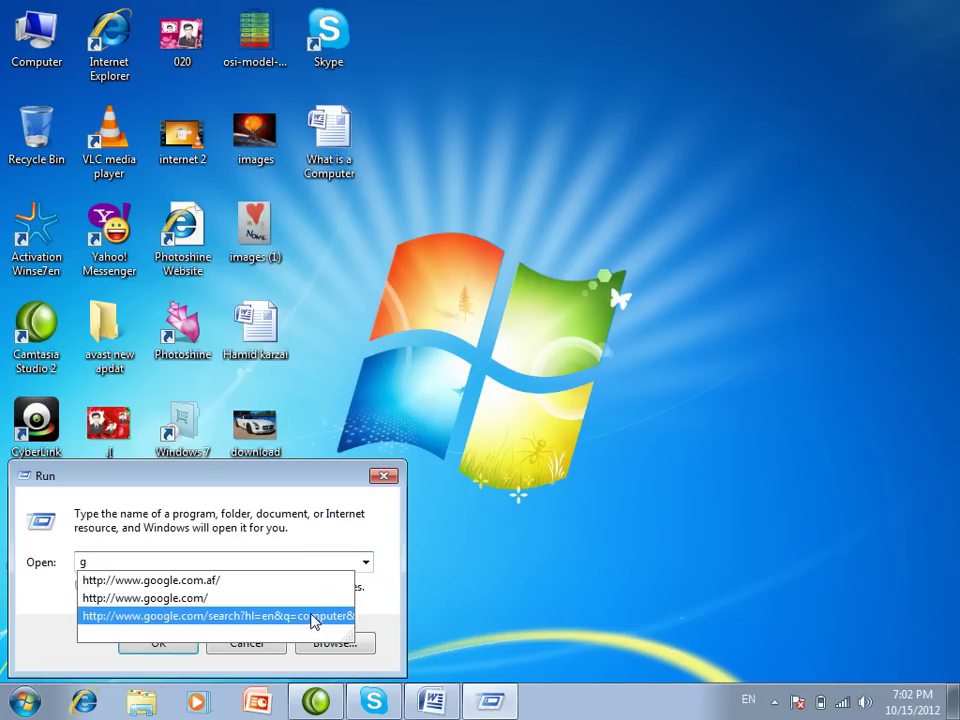
{"action": "type", "text": "pedit"}
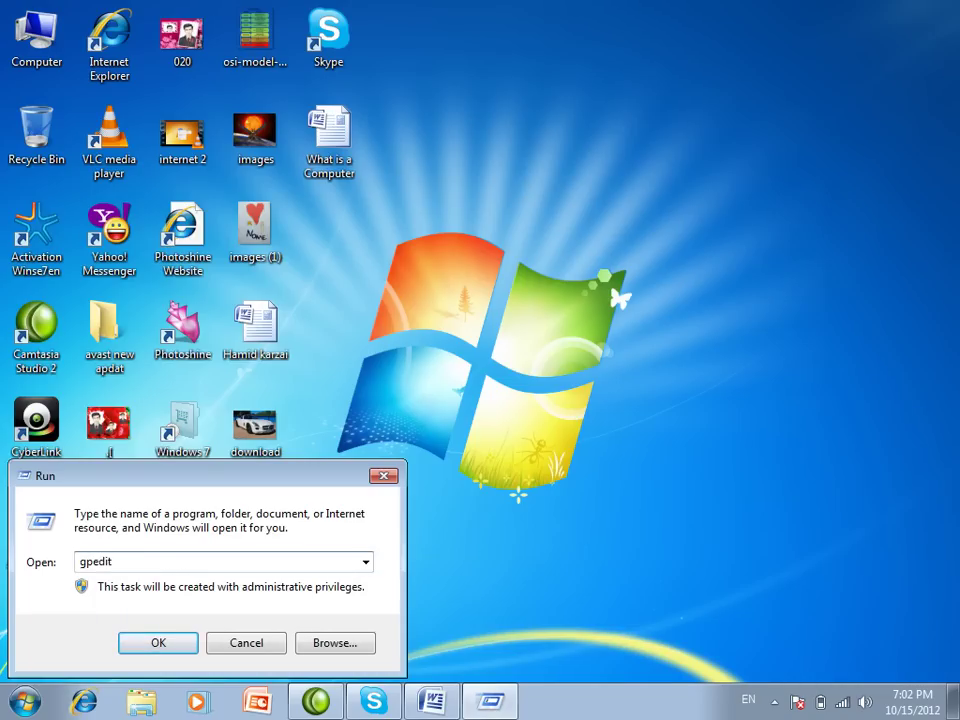
{"action": "type", "text": ".msc"}
{"action": "key", "text": "Return"}
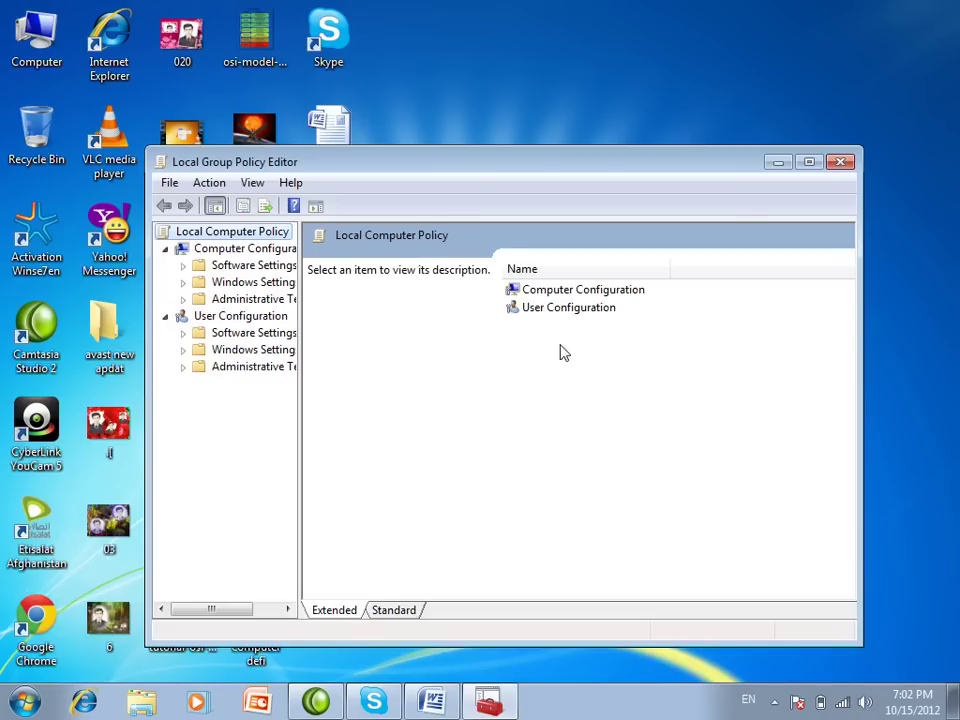
{"action": "left_click", "coordinate": [842, 164]}
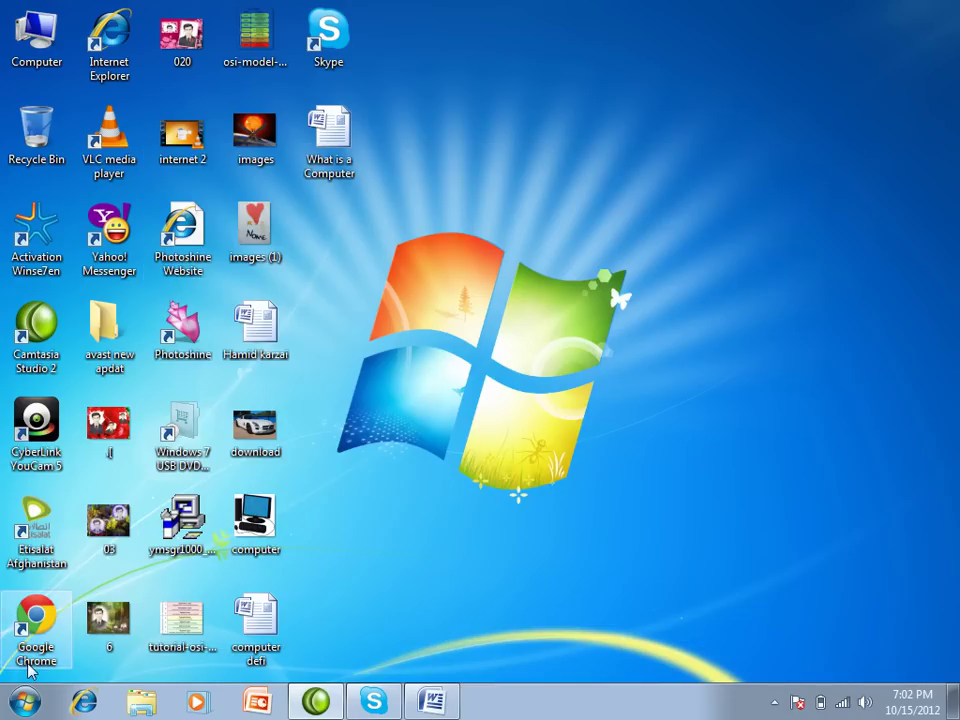
Step: Launch the Registry Editor from the Run box with regedit
{"action": "left_click", "coordinate": [25, 700]}
{"action": "left_click", "coordinate": [301, 626]}
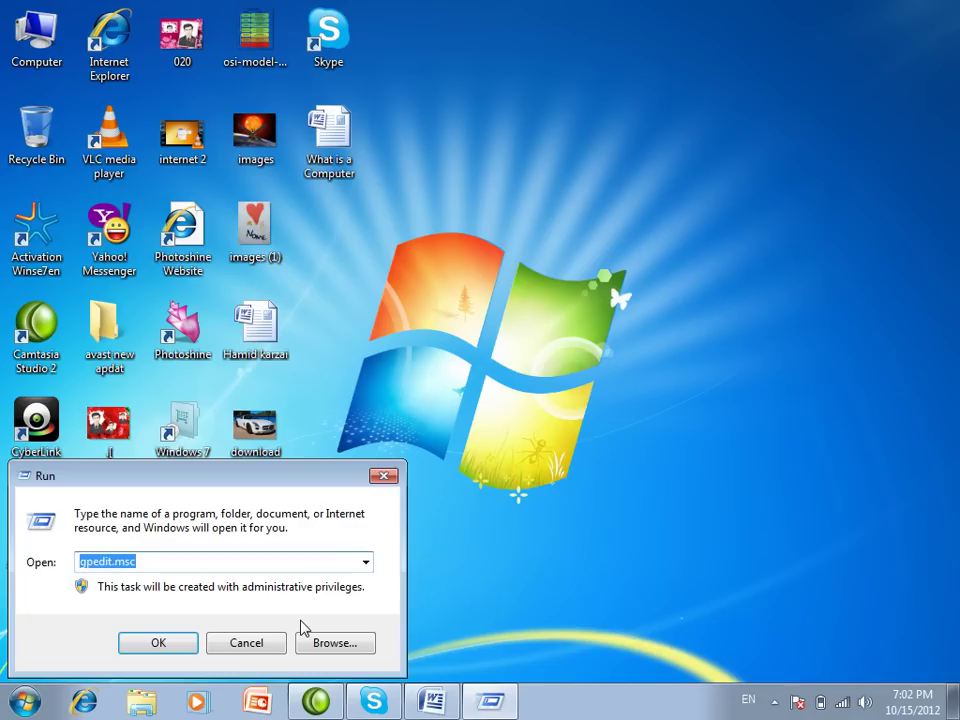
{"action": "type", "text": "regdu"}
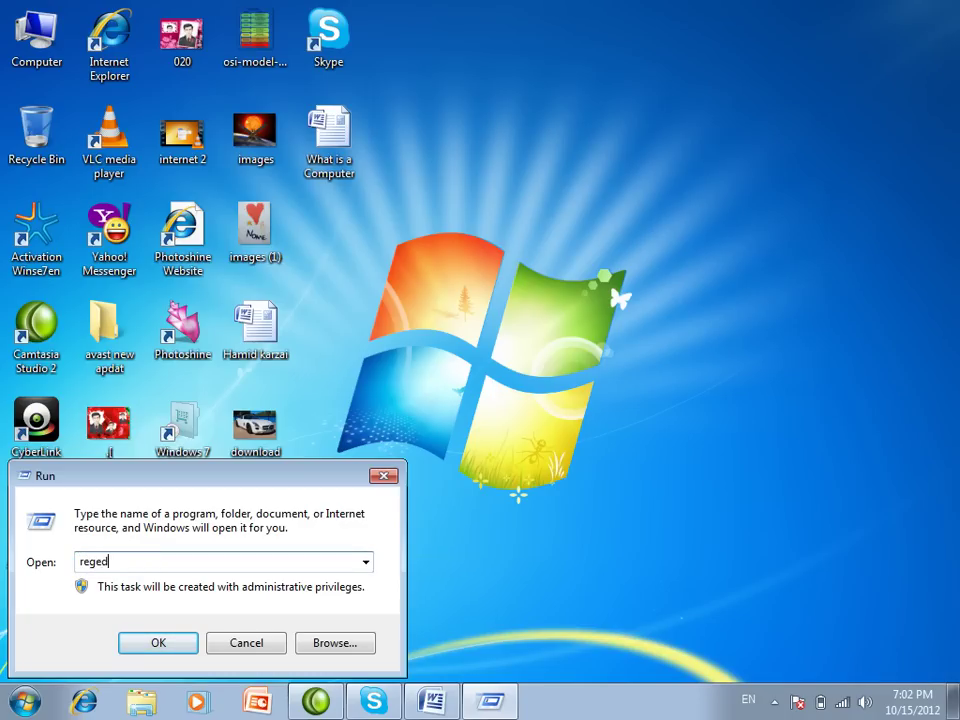
{"action": "key", "text": "Return"}
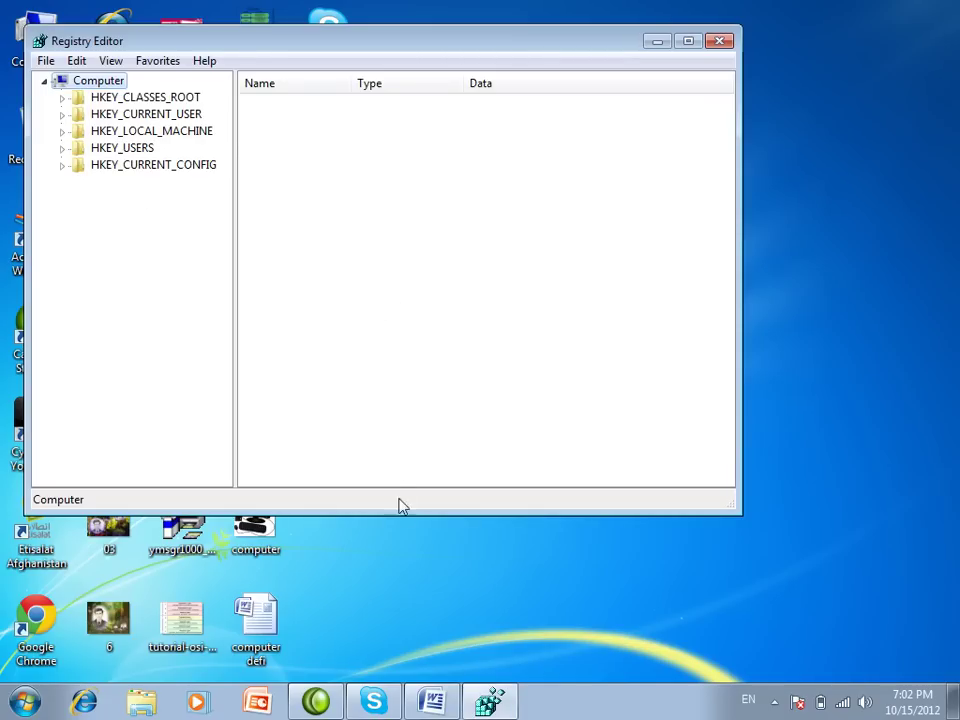
Step: Make the Registry Editor window taller and wider and widen the key tree pane
{"action": "left_click_drag", "start_coordinate": [396, 512], "coordinate": [385, 635]}
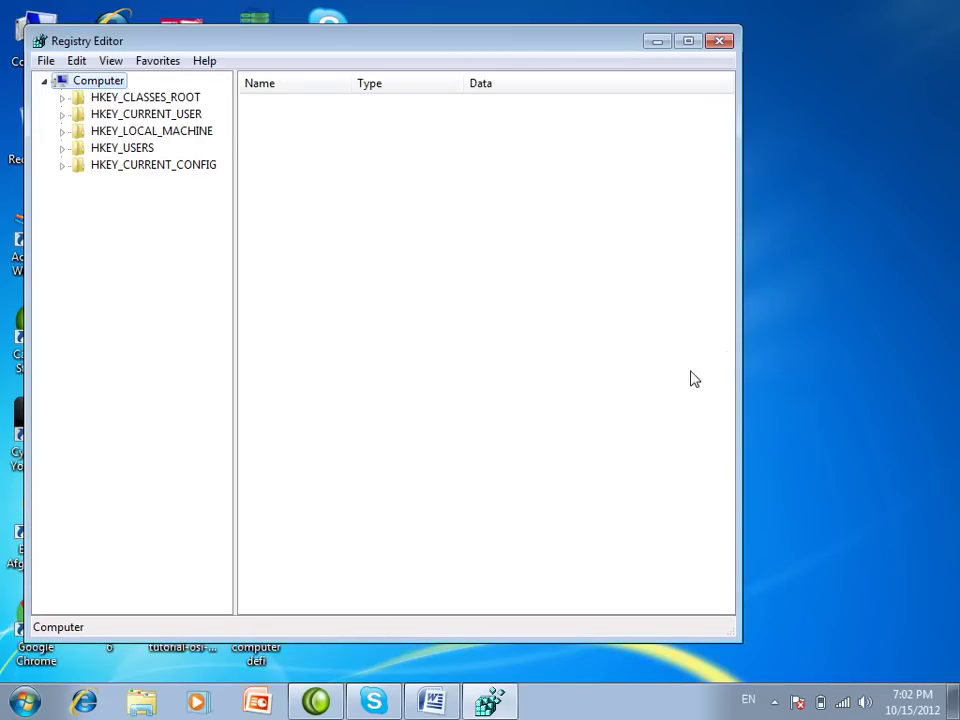
{"action": "left_click_drag", "start_coordinate": [738, 328], "coordinate": [928, 330]}
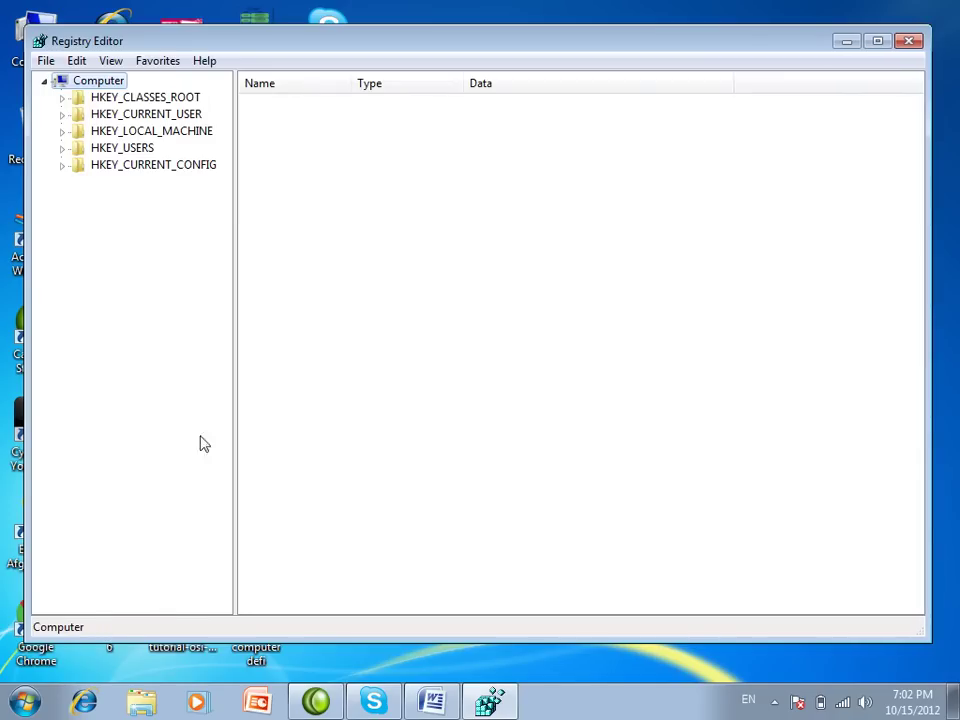
{"action": "left_click_drag", "start_coordinate": [237, 295], "coordinate": [250, 298]}
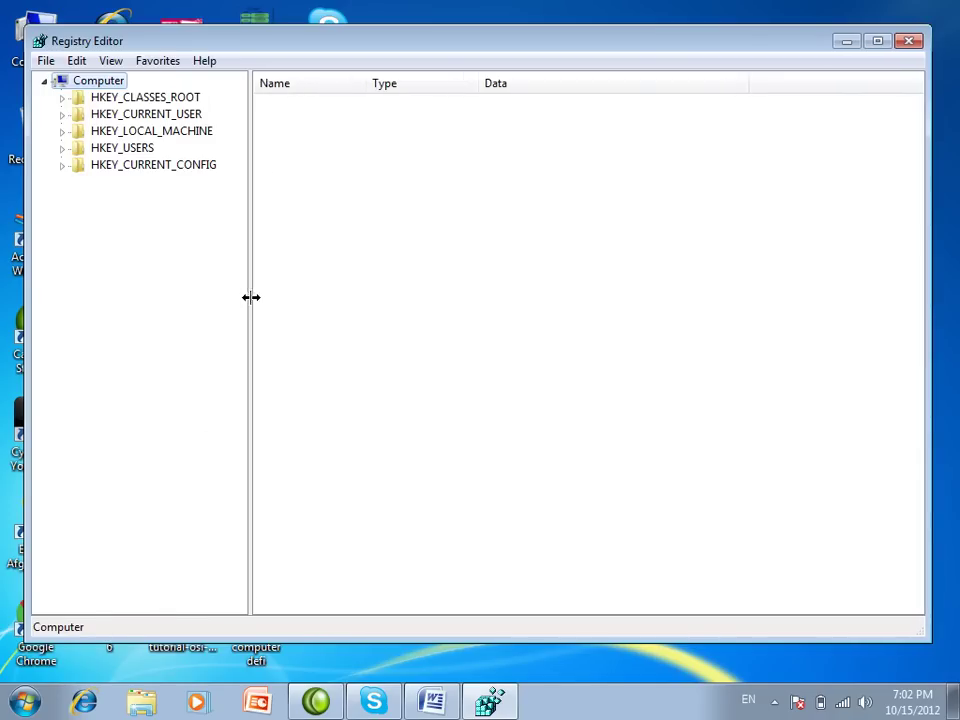
{"action": "left_click", "coordinate": [432, 701]}
Step: In a new enlarged-font document, type 'How we can unprotect the website:' and 'steps:' below it
{"action": "key", "text": "ctrl+n"}
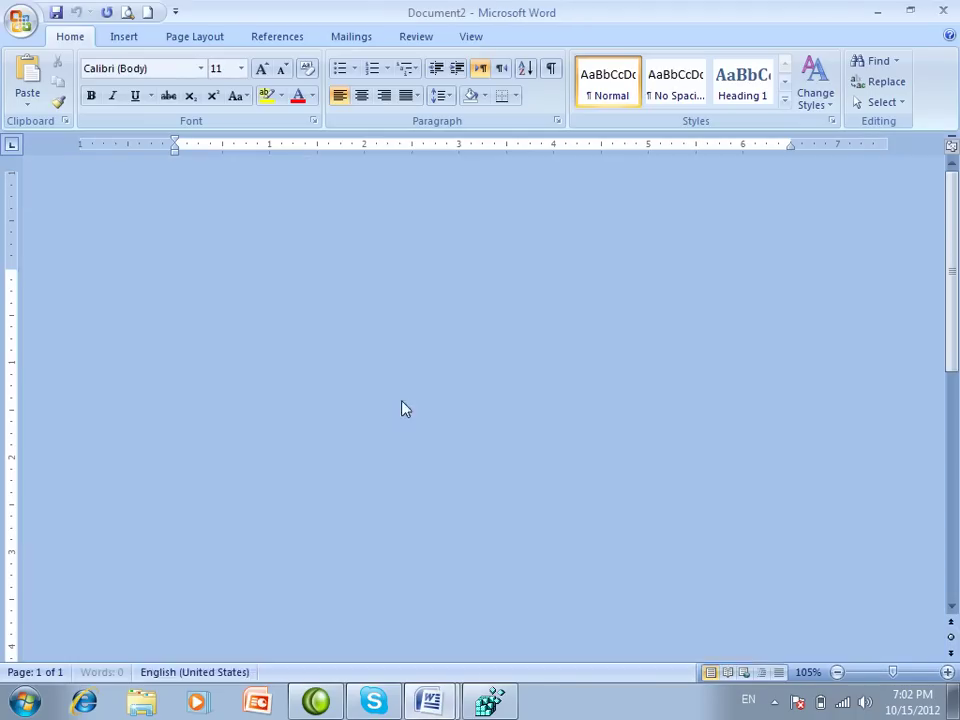
{"action": "key", "text": "ctrl+bracketright"}
{"action": "key", "text": "ctrl+bracketright"}
{"action": "key", "text": "ctrl+bracketright"}
{"action": "key", "text": "ctrl+bracketright"}
{"action": "key", "text": "ctrl+bracketright"}
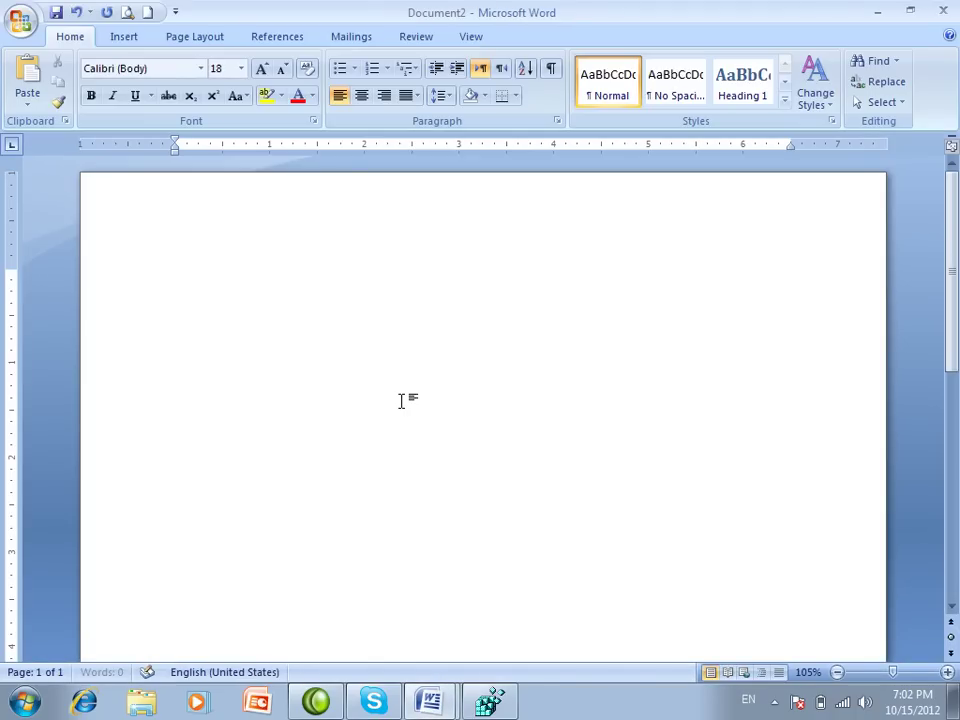
{"action": "type", "text": "How r"}
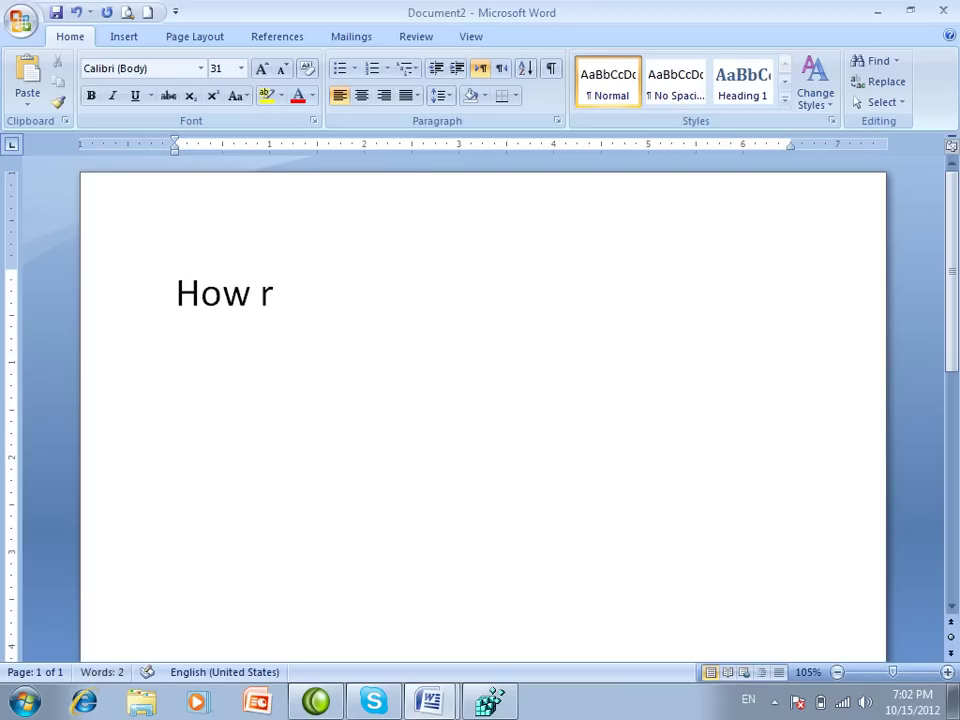
{"action": "key", "text": "BackSpace"}
{"action": "type", "text": "we c"}
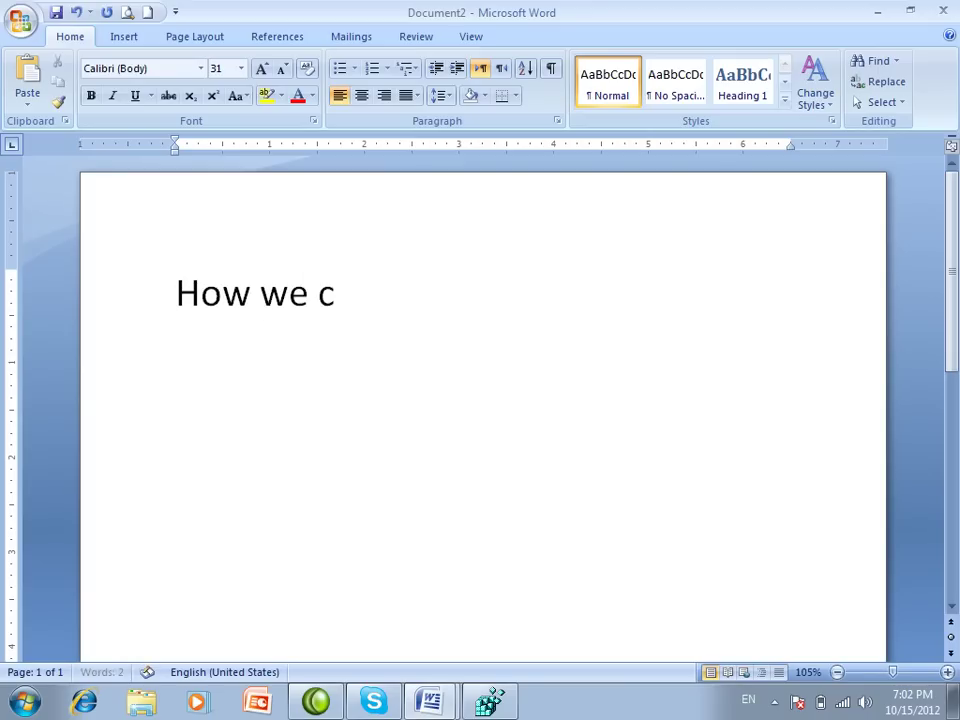
{"action": "type", "text": "an unprotex"}
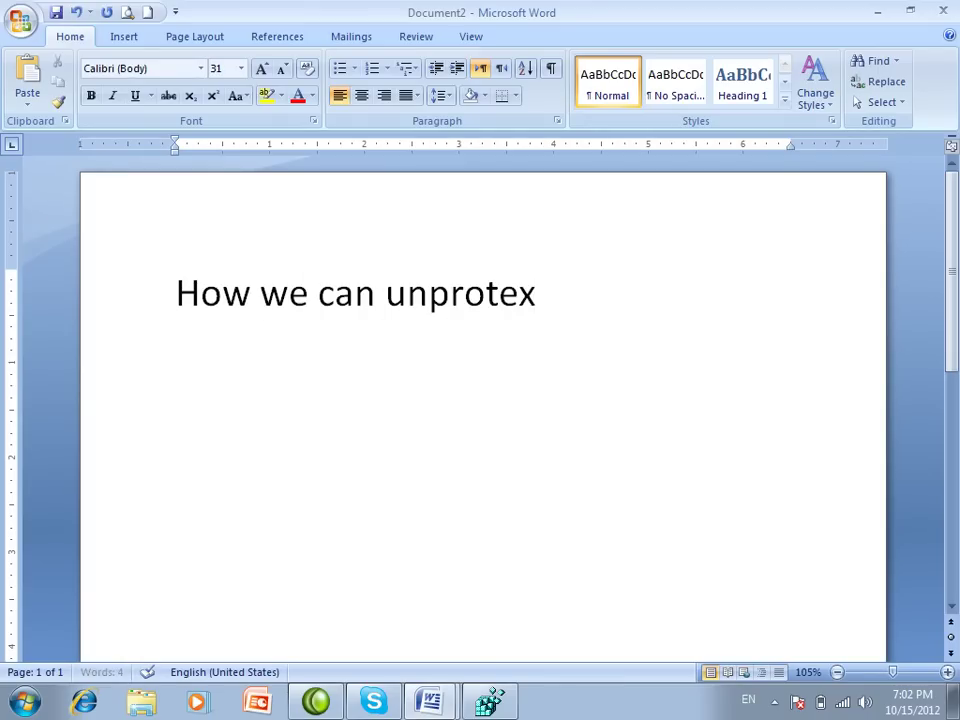
{"action": "key", "text": "BackSpace"}
{"action": "type", "text": "ct the "}
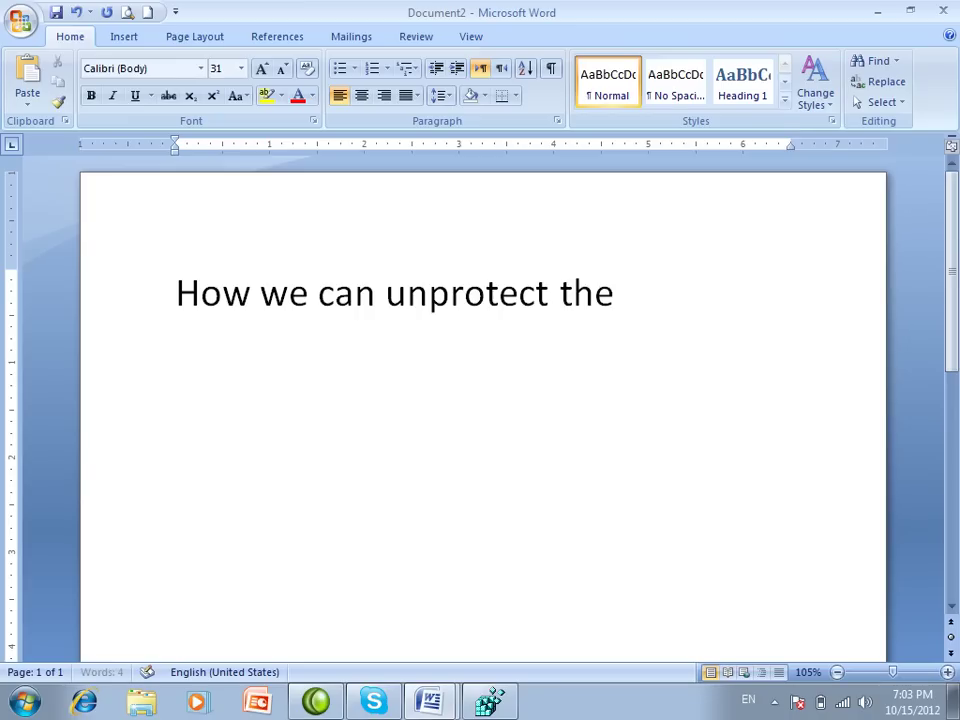
{"action": "type", "text": "we"}
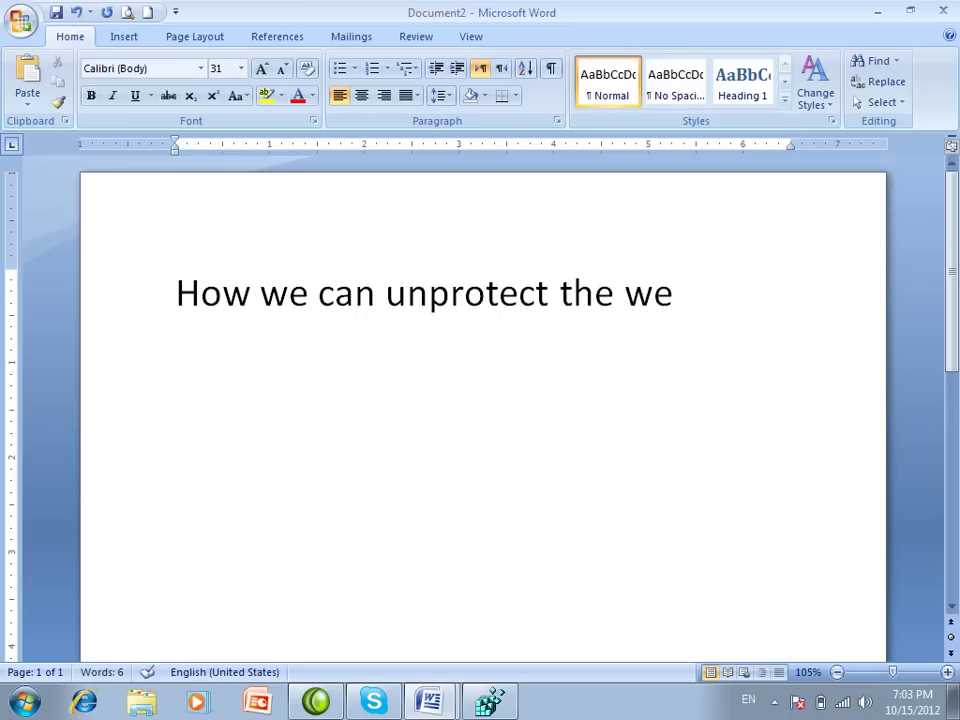
{"action": "type", "text": "bsite:"}
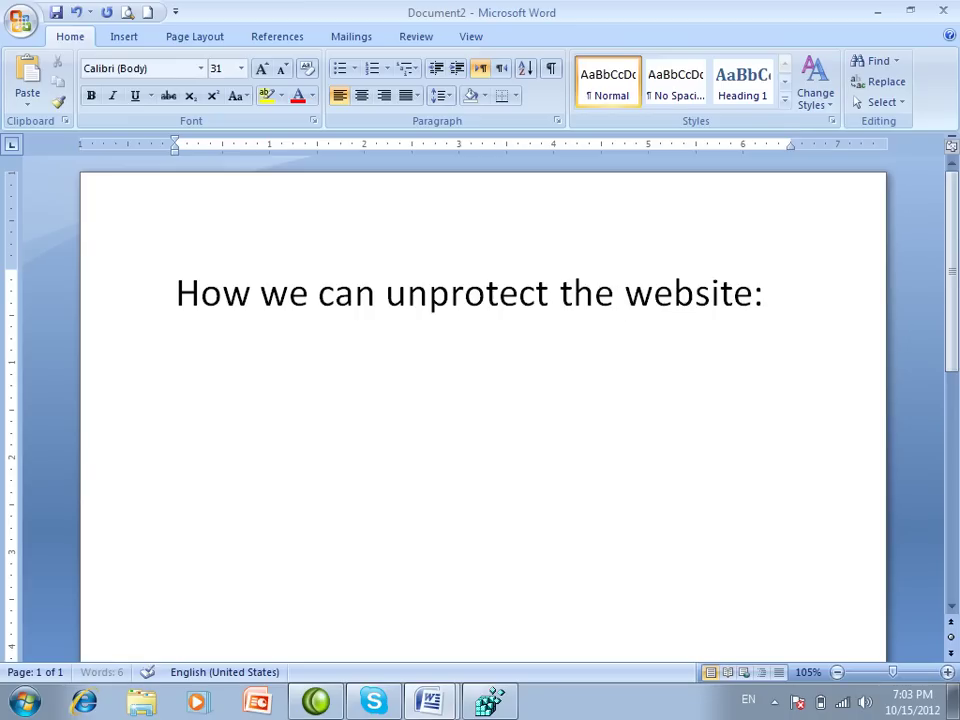
{"action": "key", "text": "Return"}
{"action": "type", "text": "steps"}
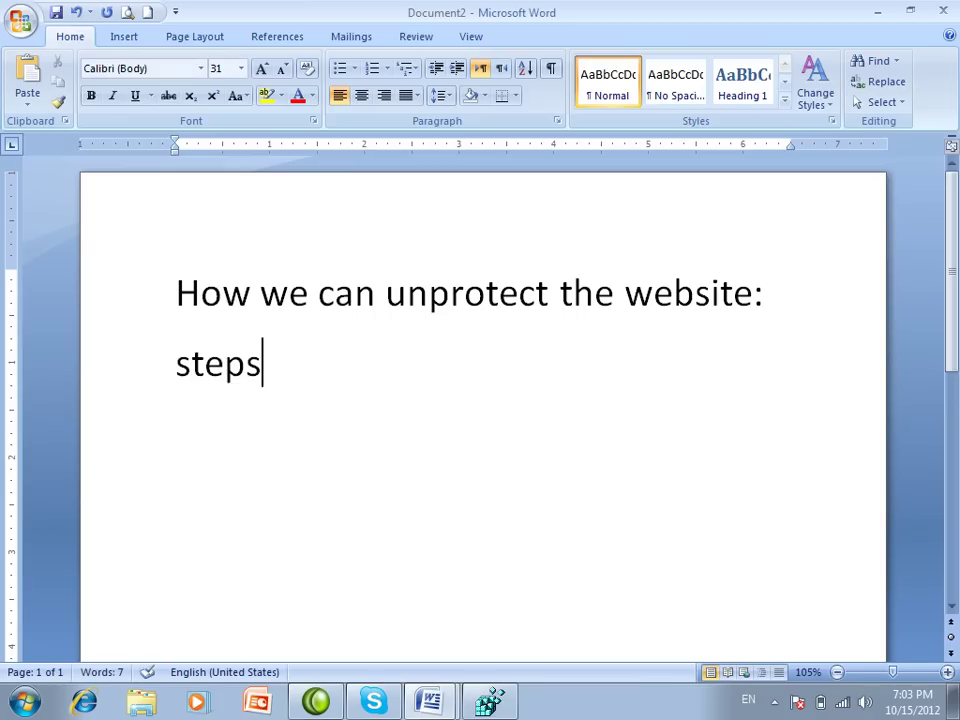
{"action": "type", "text": ":"}
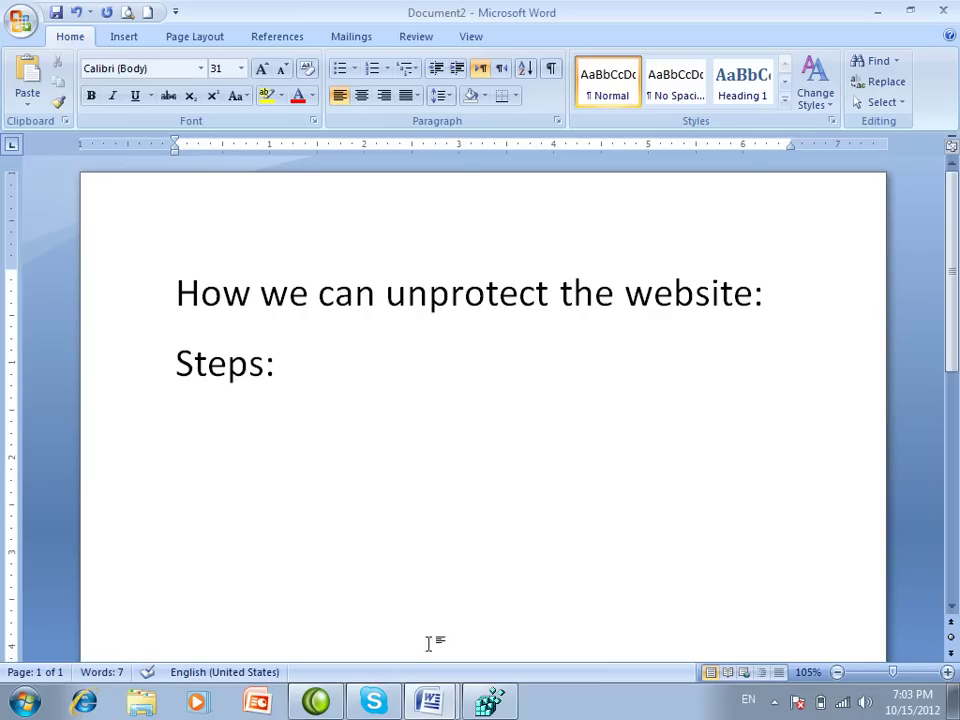
Step: Open Camtasia's screen recorder, cancel the New Recording Wizard, and minimize the recorder
{"action": "left_click", "coordinate": [322, 704]}
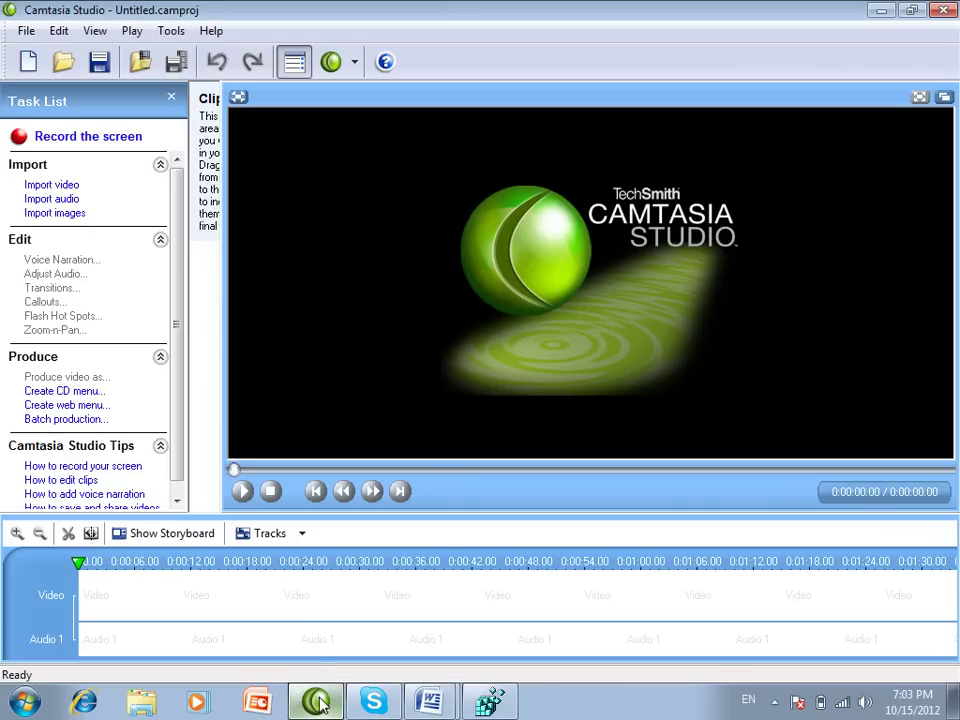
{"action": "left_click", "coordinate": [92, 137]}
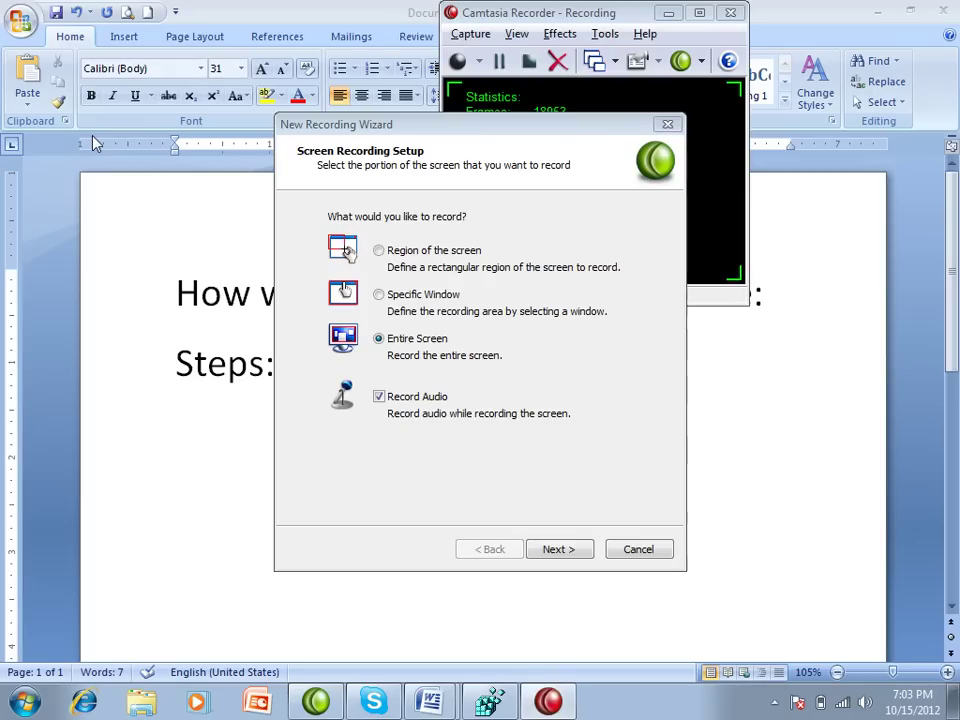
{"action": "left_click_drag", "start_coordinate": [510, 131], "coordinate": [247, 262]}
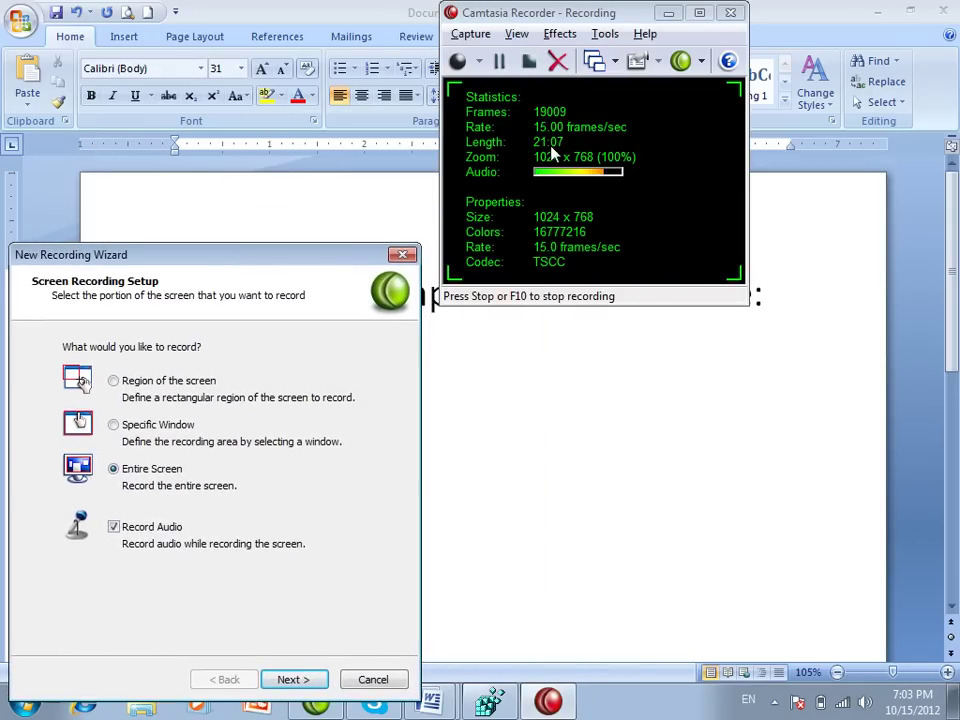
{"action": "left_click_drag", "start_coordinate": [282, 268], "coordinate": [525, 161]}
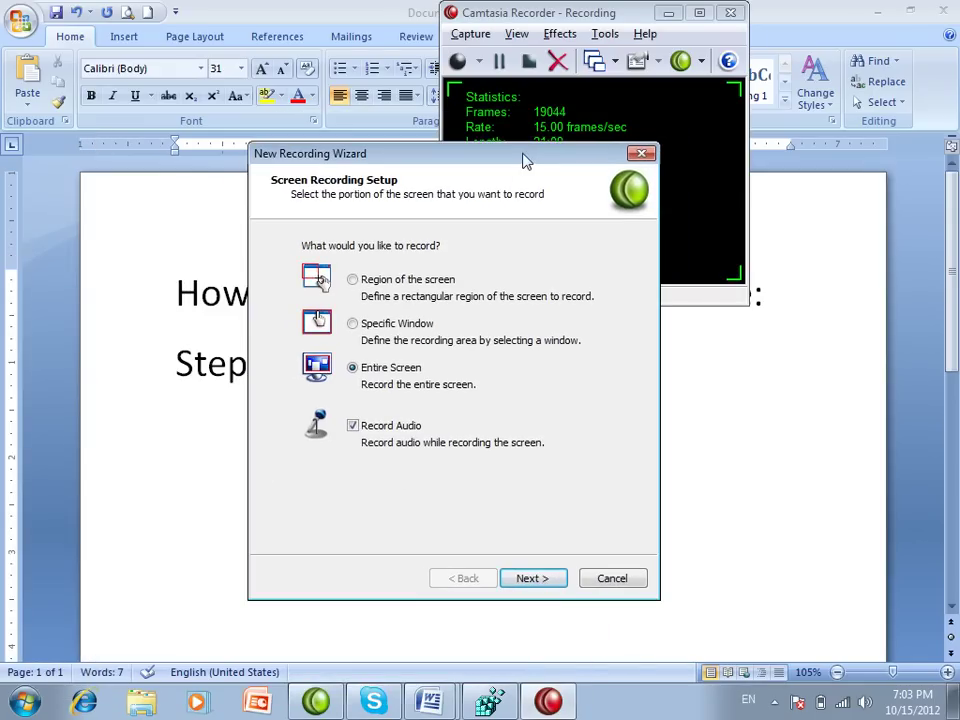
{"action": "left_click", "coordinate": [634, 581]}
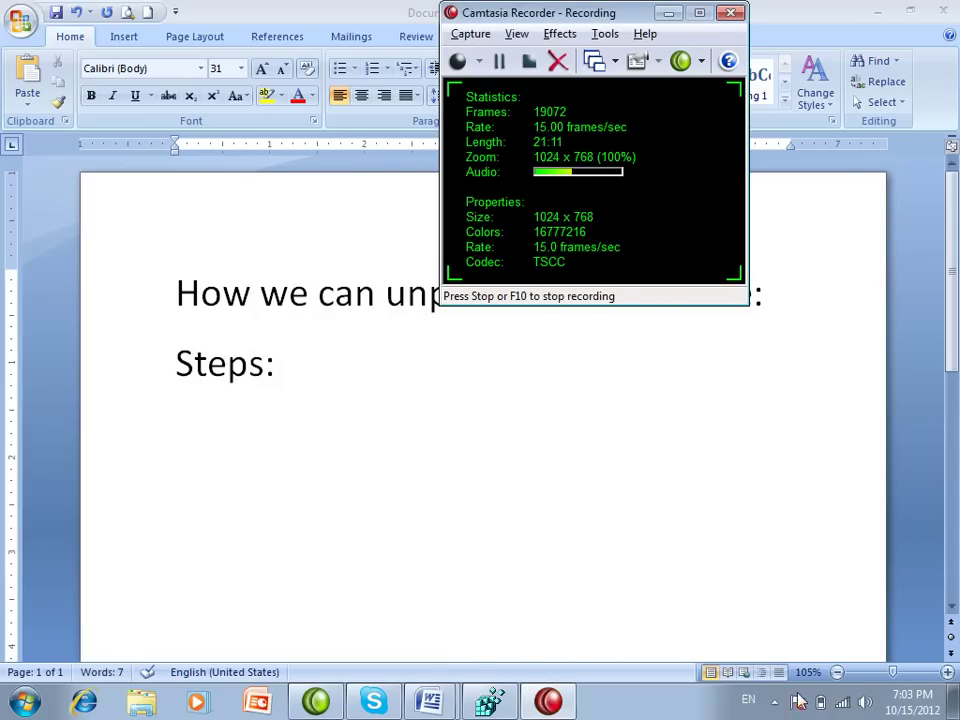
{"action": "left_click", "coordinate": [550, 703]}
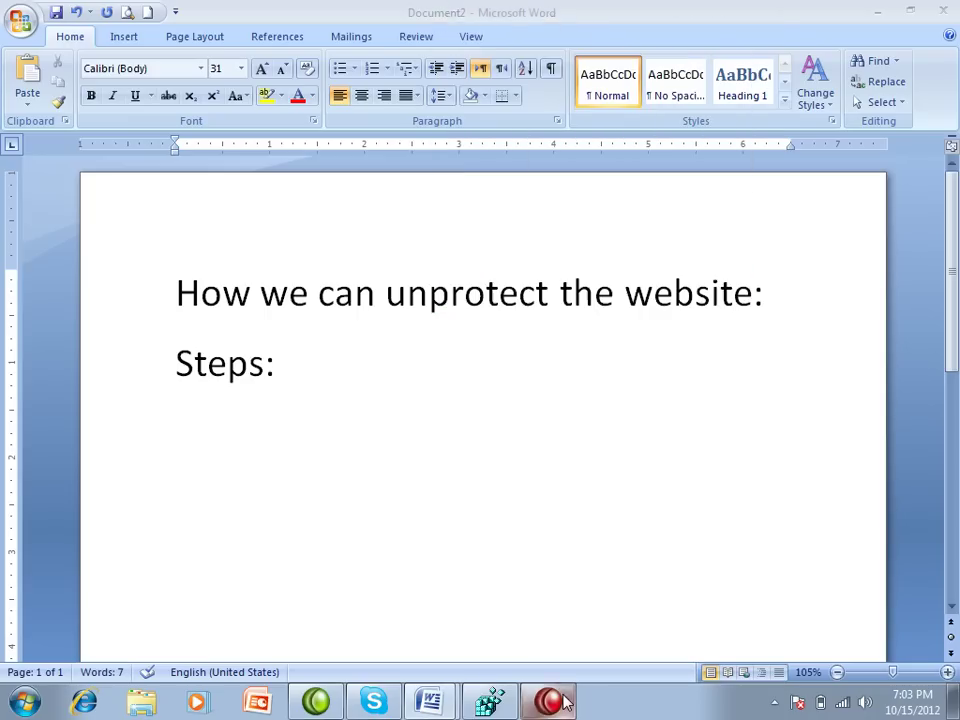
Step: Add a new line under 'Steps:' reading 'run --> reg' as the first instruction
{"action": "left_click", "coordinate": [771, 706]}
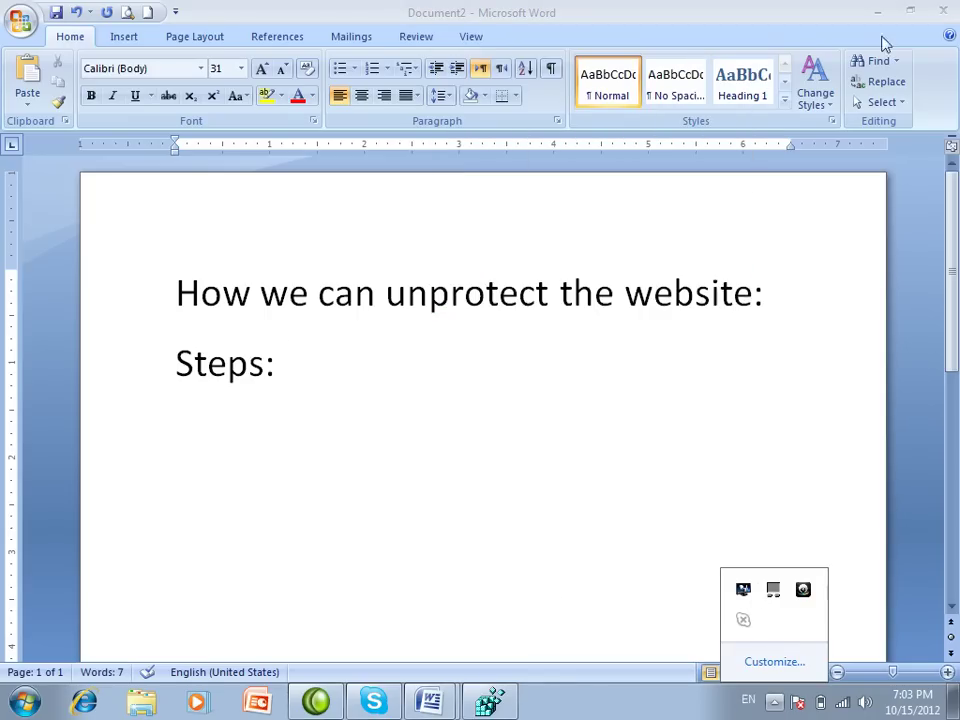
{"action": "left_click", "coordinate": [484, 379]}
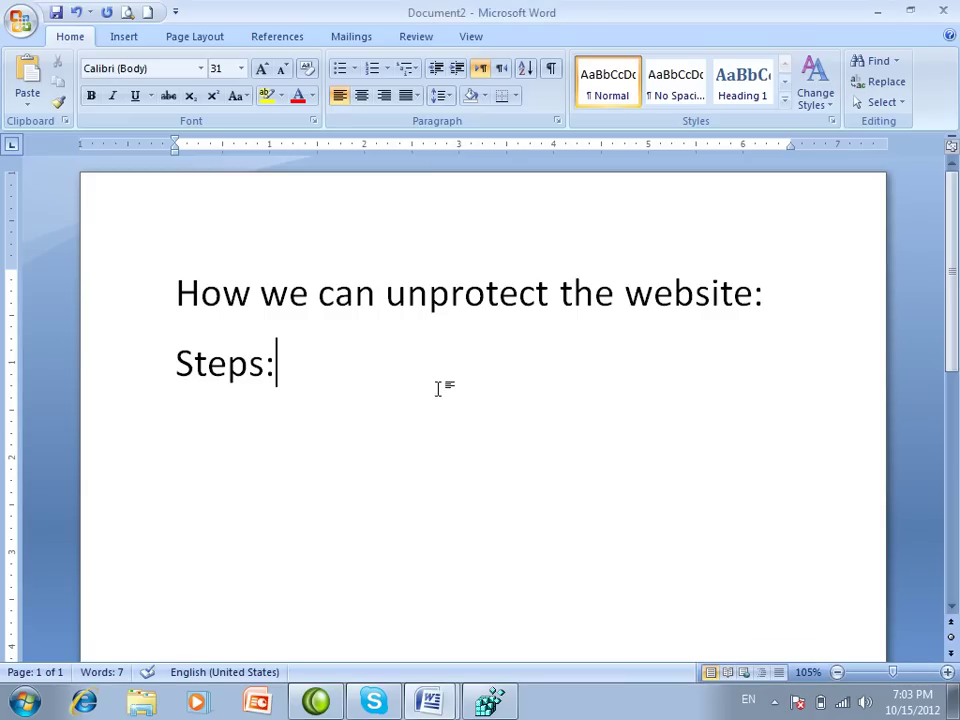
{"action": "type", "text": "run"}
{"action": "key", "text": "BackSpace"}
{"action": "key", "text": "BackSpace"}
{"action": "key", "text": "BackSpace"}
{"action": "type", "text": "R"}
{"action": "key", "text": "BackSpace"}
{"action": "key", "text": "Return"}
{"action": "type", "text": "run --->"}
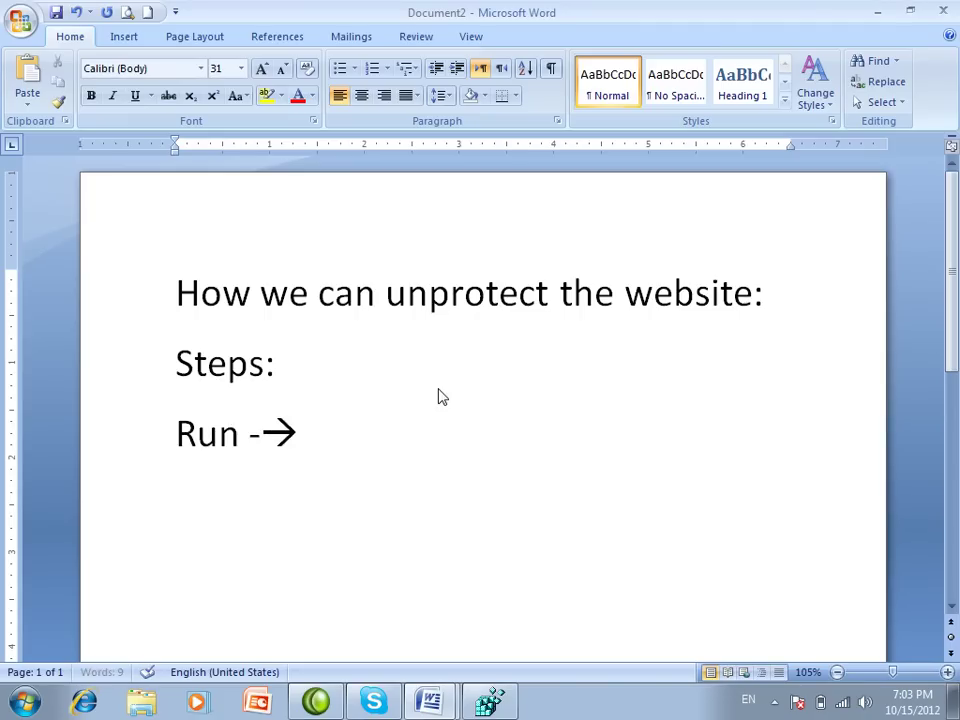
{"action": "key", "text": "ctrl+z"}
{"action": "key", "text": "BackSpace"}
{"action": "type", "text": "> reg"}
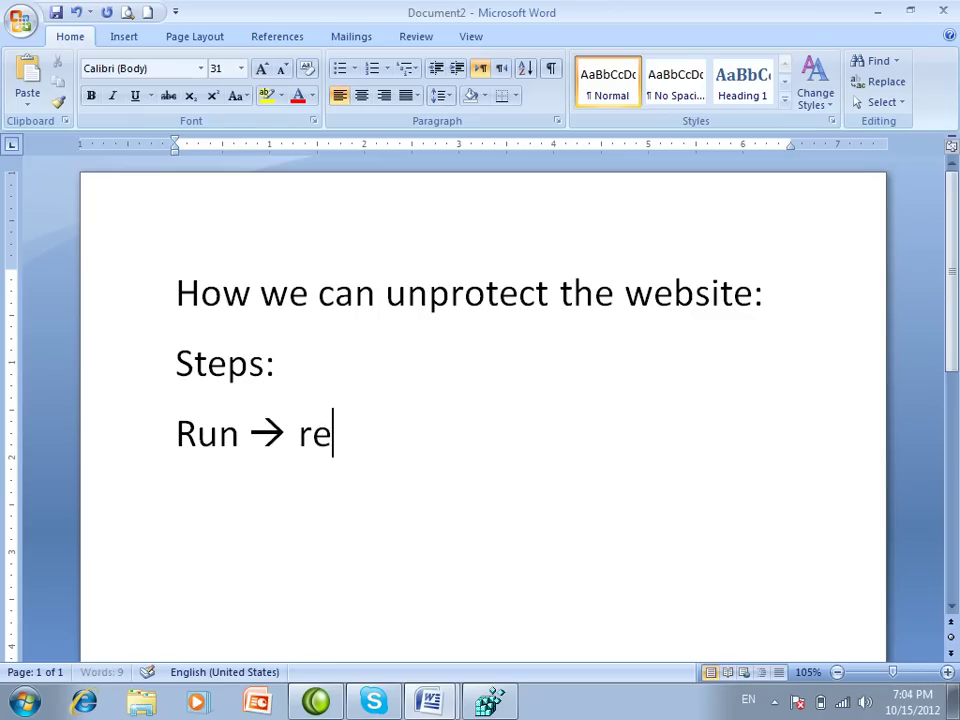
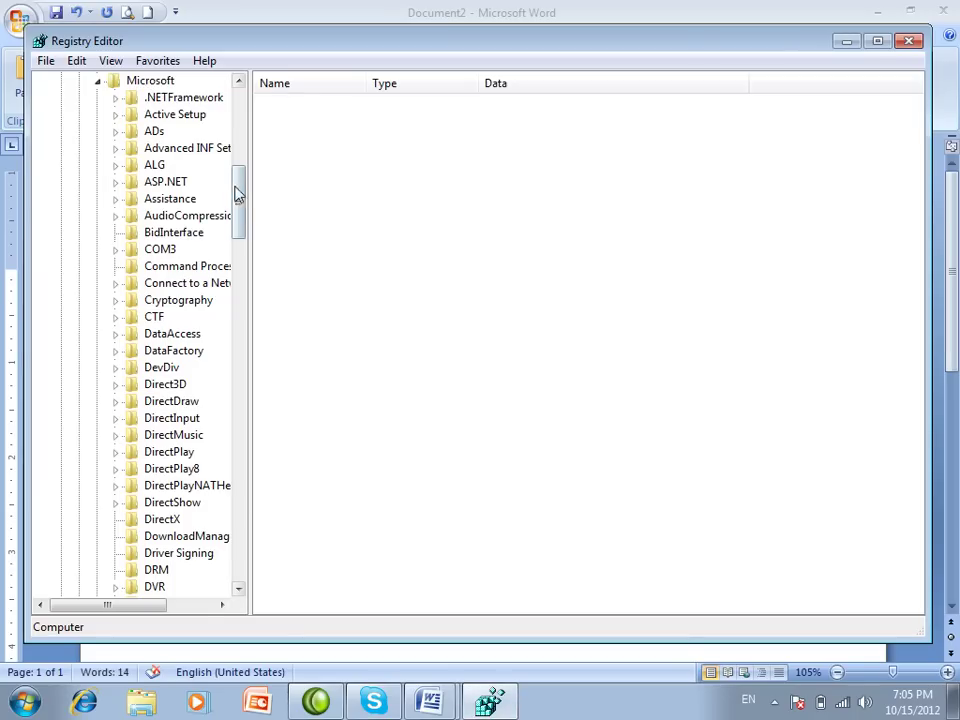
Step: Expand the Windows key under HKLM\SOFTWARE\Microsoft, then bring the Word steps document back to the front
{"action": "key", "text": "w"}
{"action": "key", "text": "w"}
{"action": "key", "text": "w"}
{"action": "key", "text": "w"}
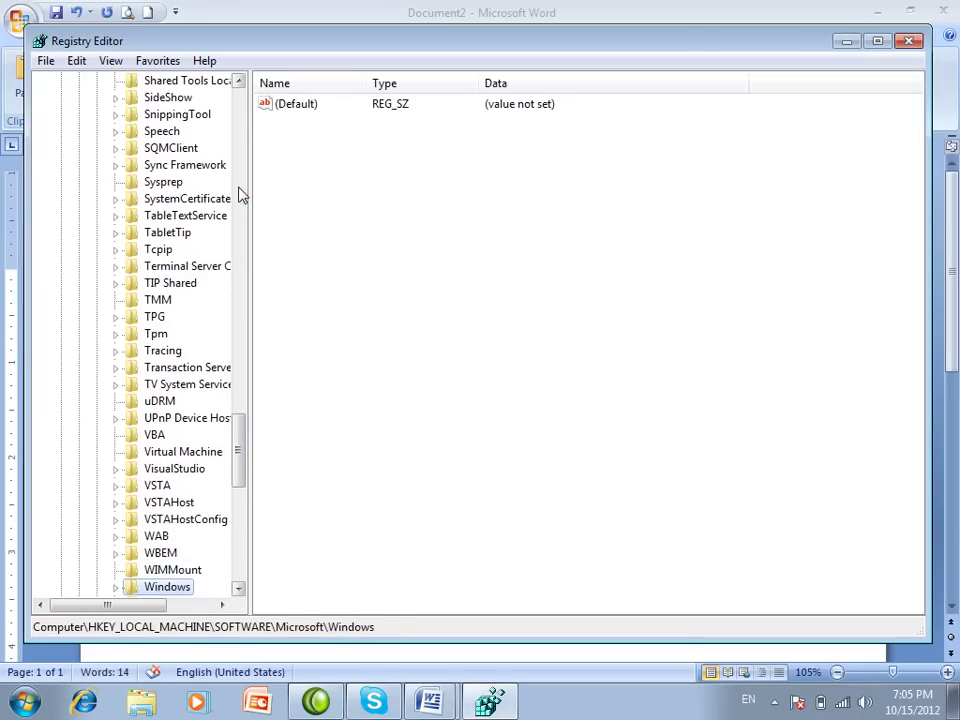
{"action": "key", "text": "w"}
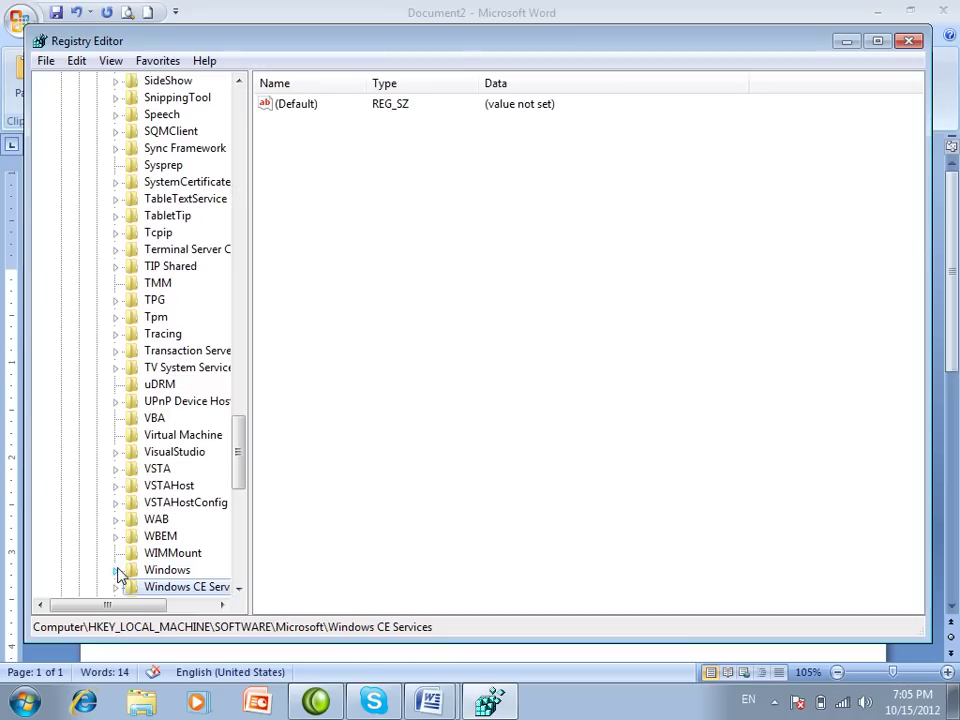
{"action": "left_click", "coordinate": [116, 570]}
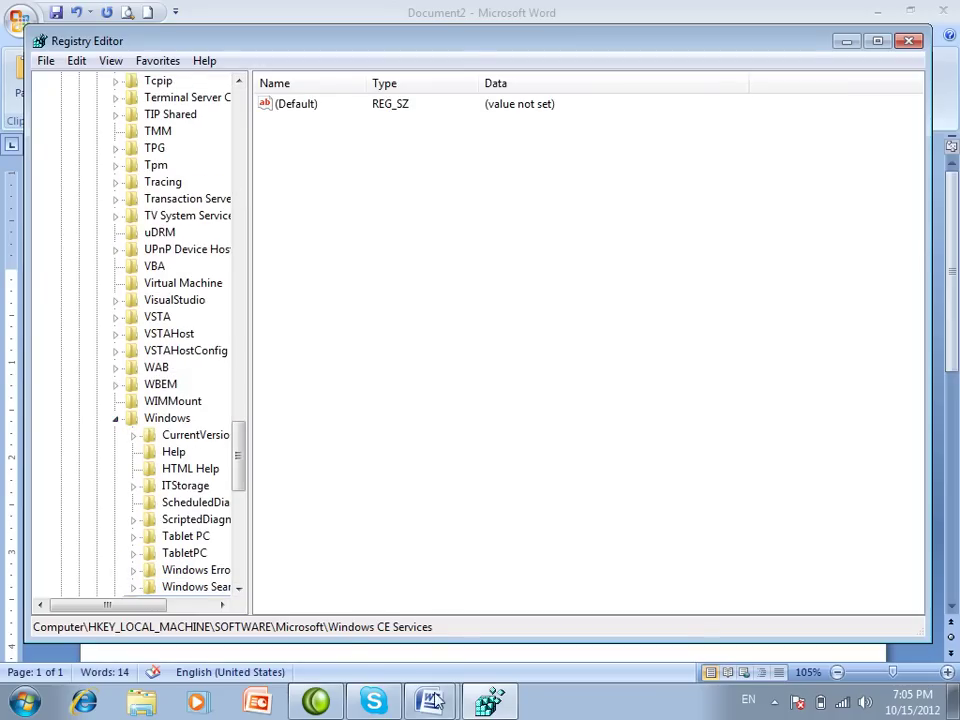
{"action": "left_click", "coordinate": [455, 660]}
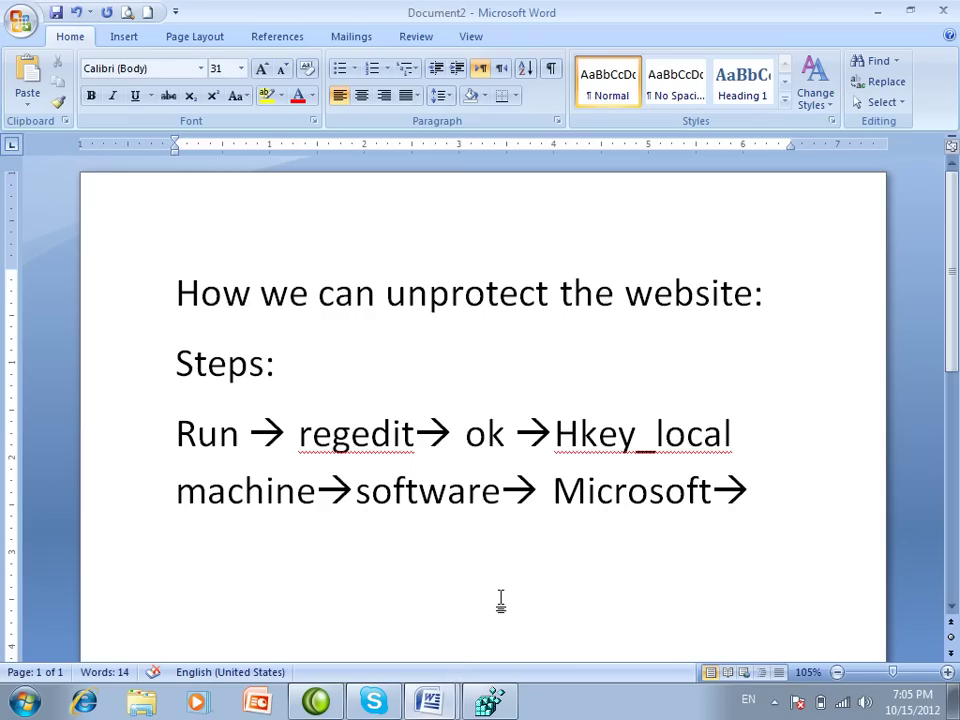
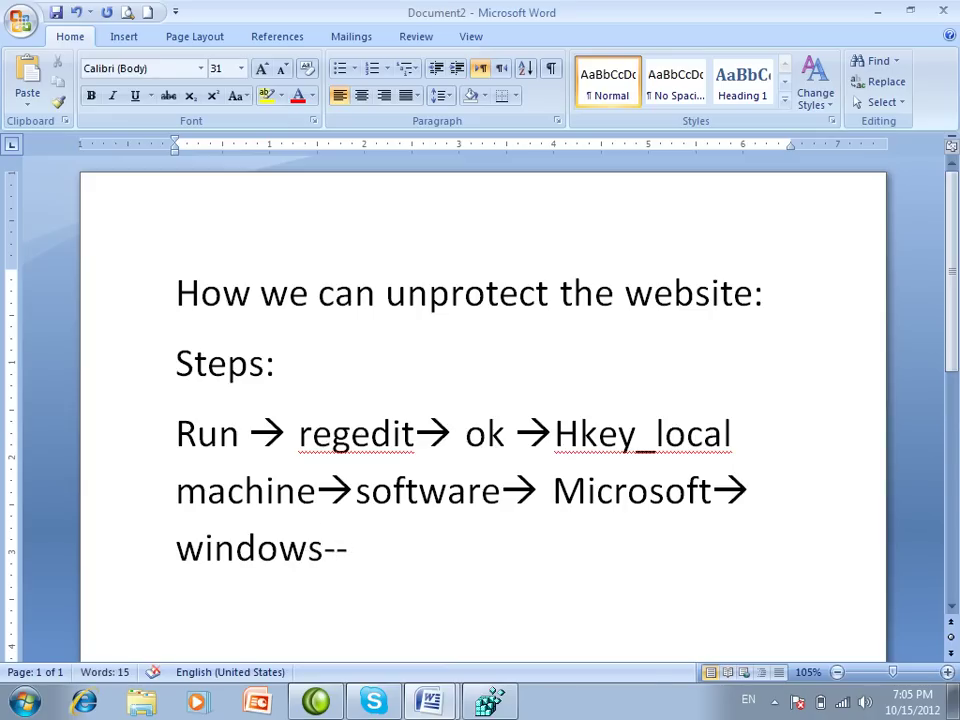
Step: Switch from the Word steps document back to Registry Editor
{"action": "key", "text": "alt+Tab"}
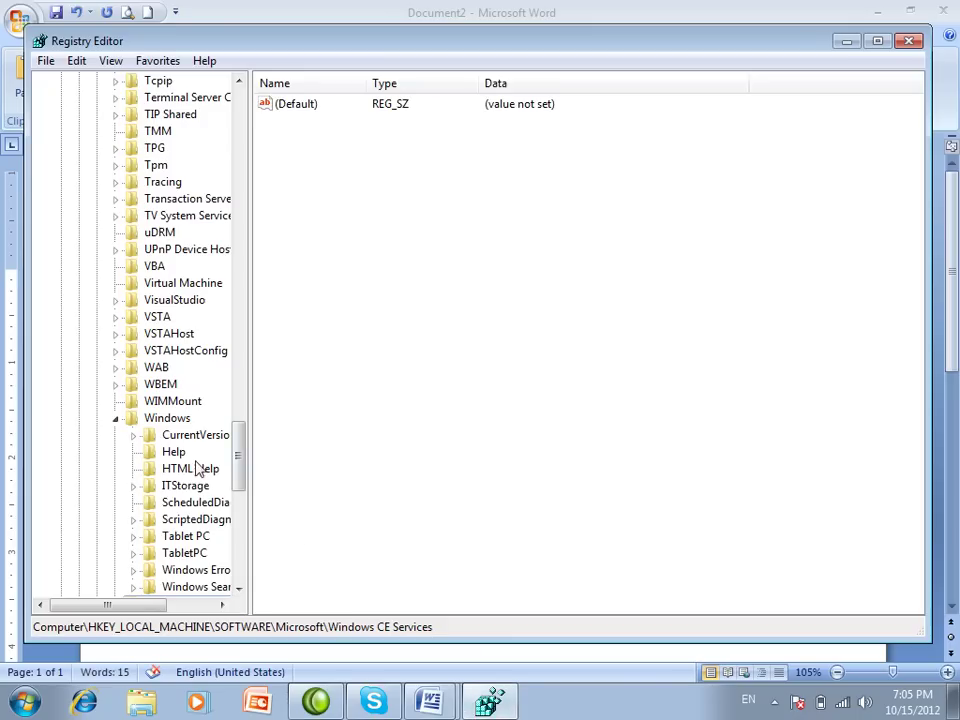
Step: Widen the registry key tree and expand the Windows CurrentVersion key
{"action": "left_click_drag", "start_coordinate": [247, 447], "coordinate": [288, 446]}
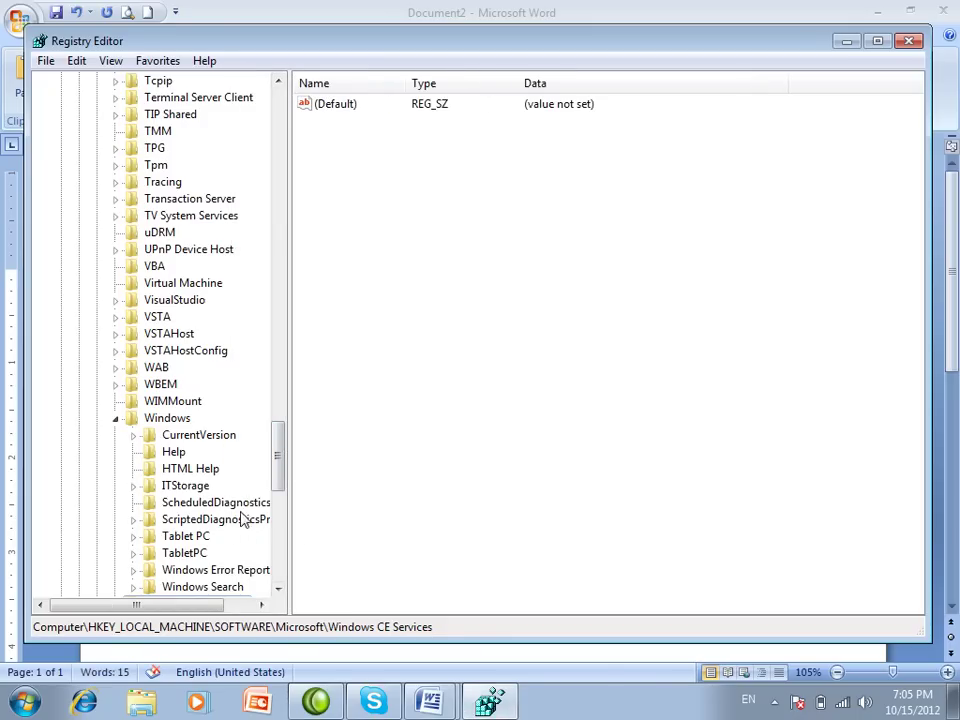
{"action": "scroll", "coordinate": [241, 519], "scroll_direction": "down", "scroll_amount": 1}
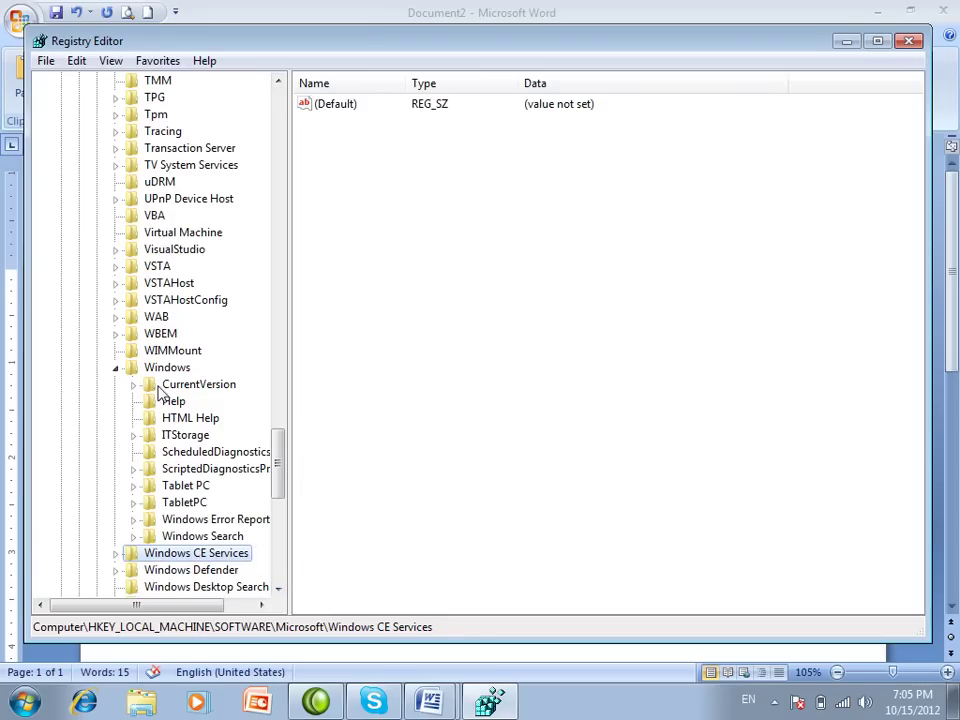
{"action": "left_click", "coordinate": [134, 385]}
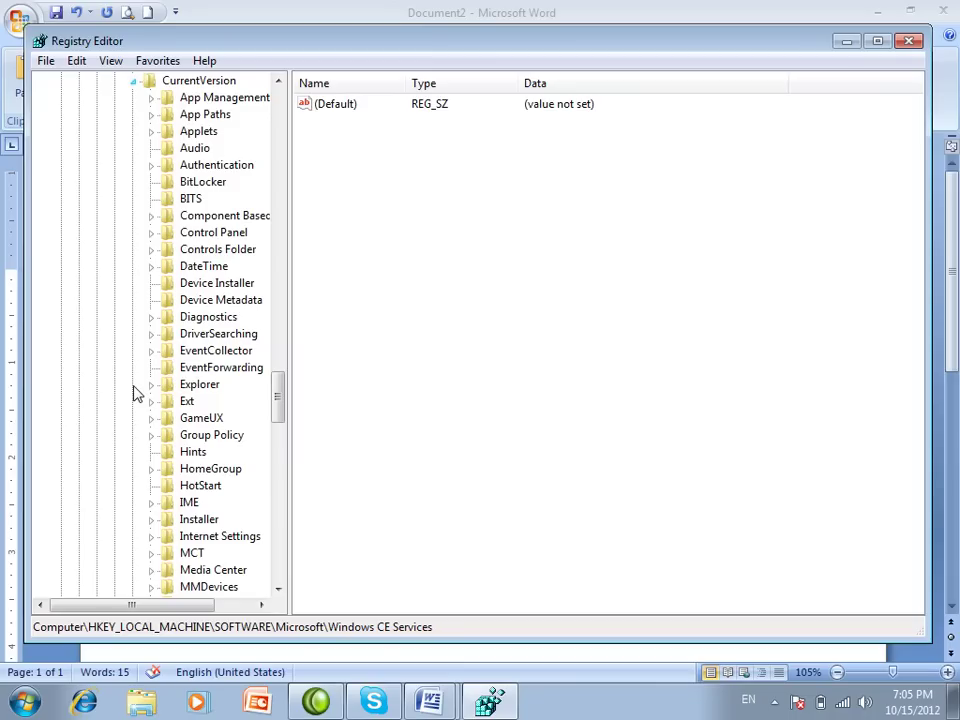
Step: Expand SOFTWARE\Policies and its Microsoft subkey, then return to Word
{"action": "key", "text": "Left"}
{"action": "key", "text": "p"}
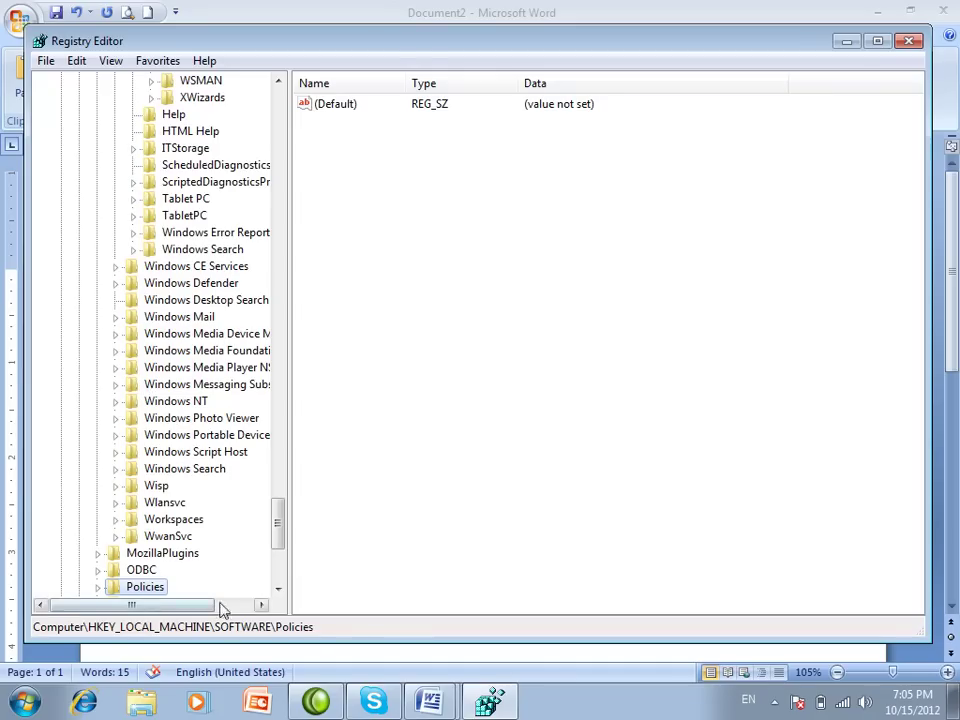
{"action": "left_click", "coordinate": [279, 589]}
{"action": "left_click", "coordinate": [279, 589]}
{"action": "left_click", "coordinate": [279, 589]}
{"action": "left_click", "coordinate": [279, 589]}
{"action": "left_click", "coordinate": [279, 589]}
{"action": "left_click", "coordinate": [279, 589]}
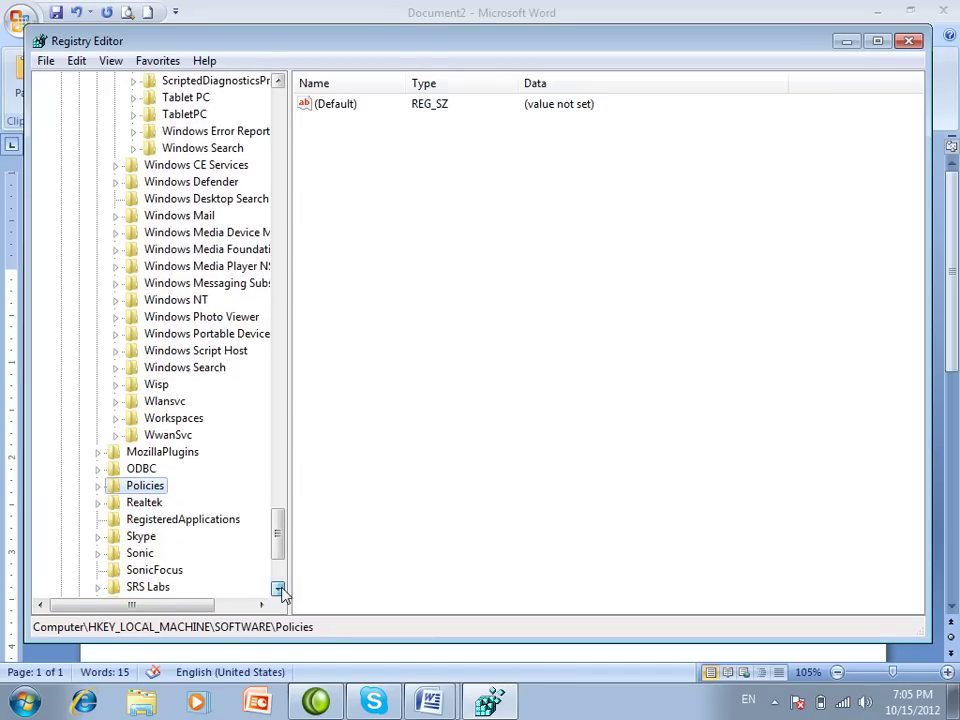
{"action": "left_click", "coordinate": [98, 486]}
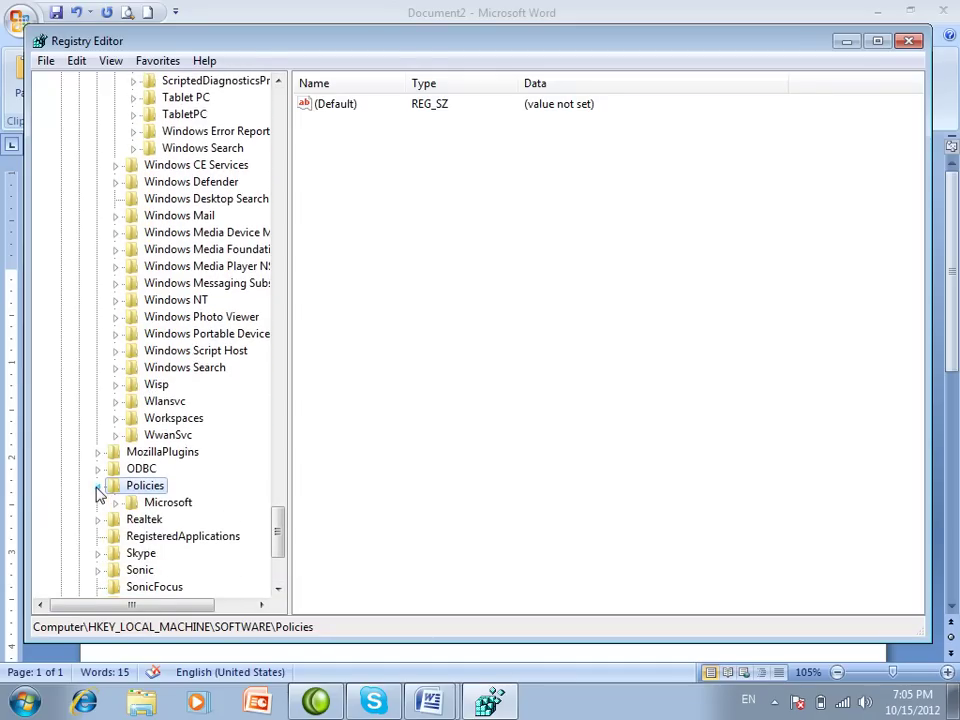
{"action": "left_click", "coordinate": [116, 503]}
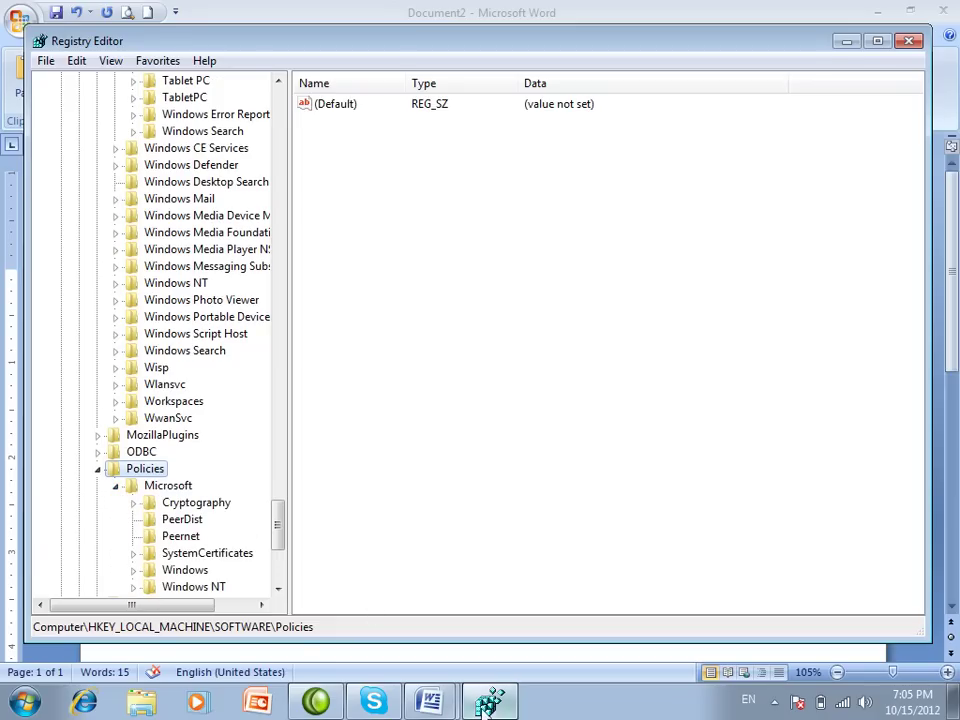
{"action": "left_click", "coordinate": [433, 703]}
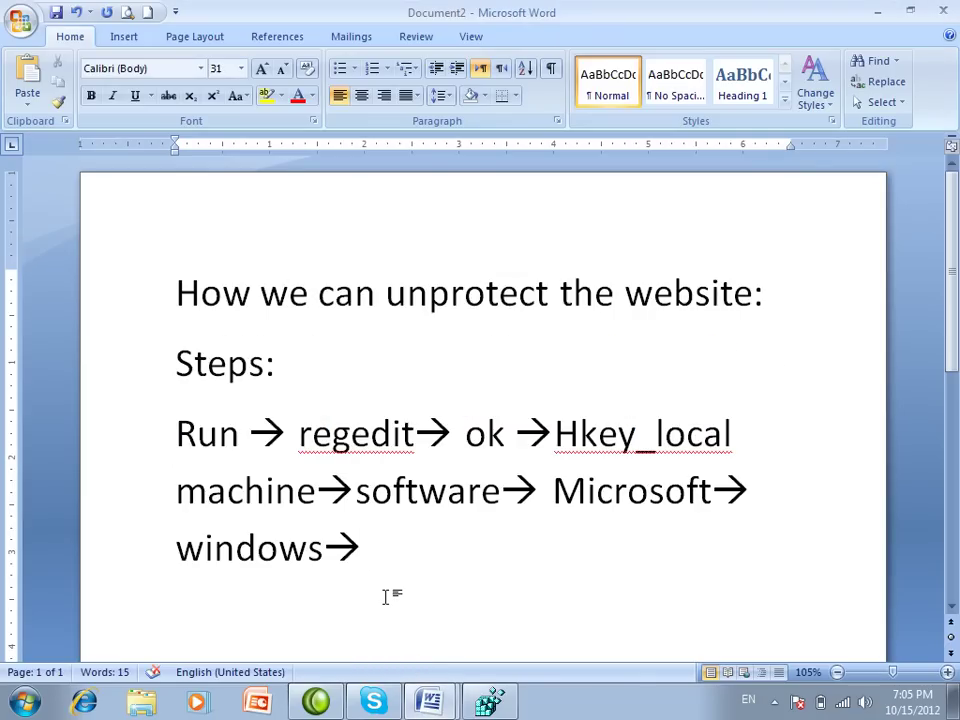
Step: Add 'current version-->' after 'windows-->' in the path line and begin typing the Policies key
{"action": "type", "text": "cut"}
{"action": "key", "text": "BackSpace"}
Step: Continue the registry path with 'current version-->' and 'policies', using arrow separators
{"action": "type", "text": "rr"}
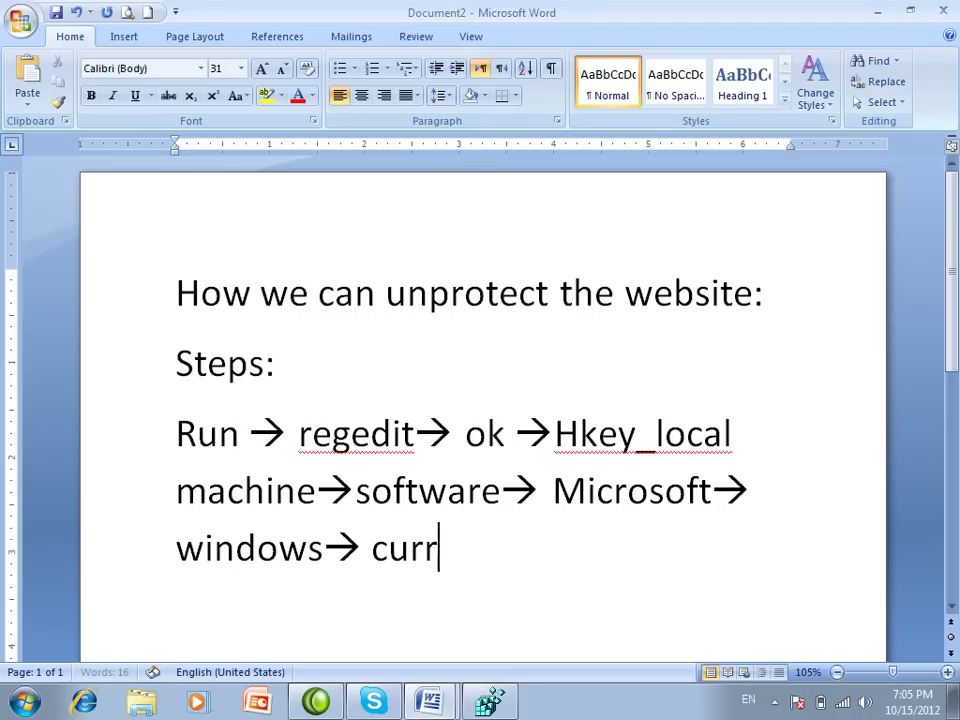
{"action": "type", "text": "ent verrent version"}
{"action": "type", "text": "--"}
{"action": "type", "text": "> ["}
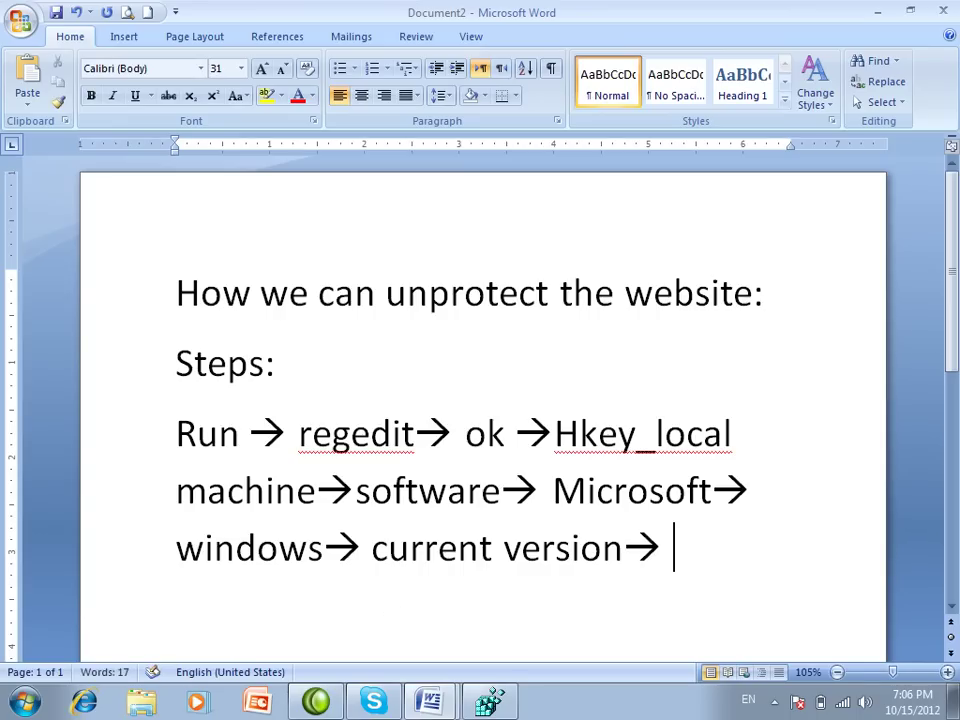
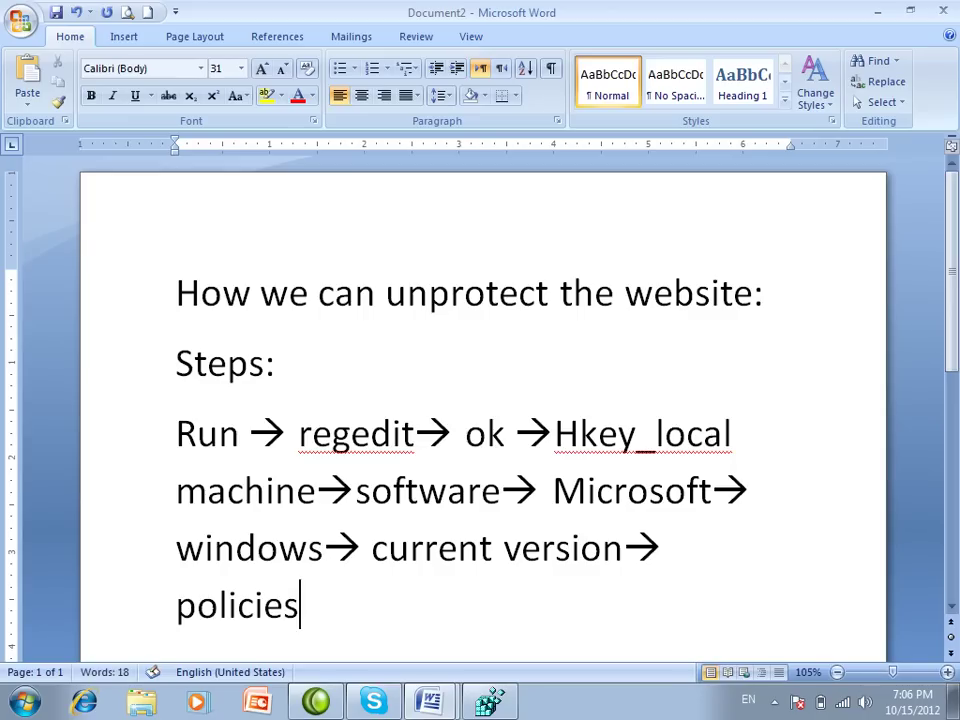
{"action": "type", "text": "-->"}
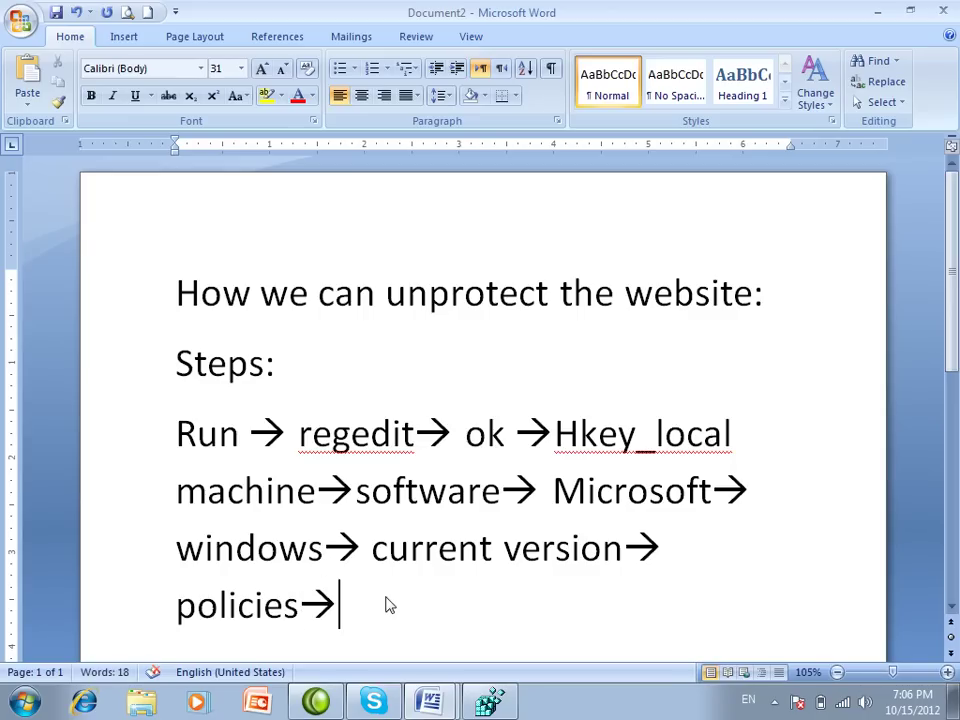
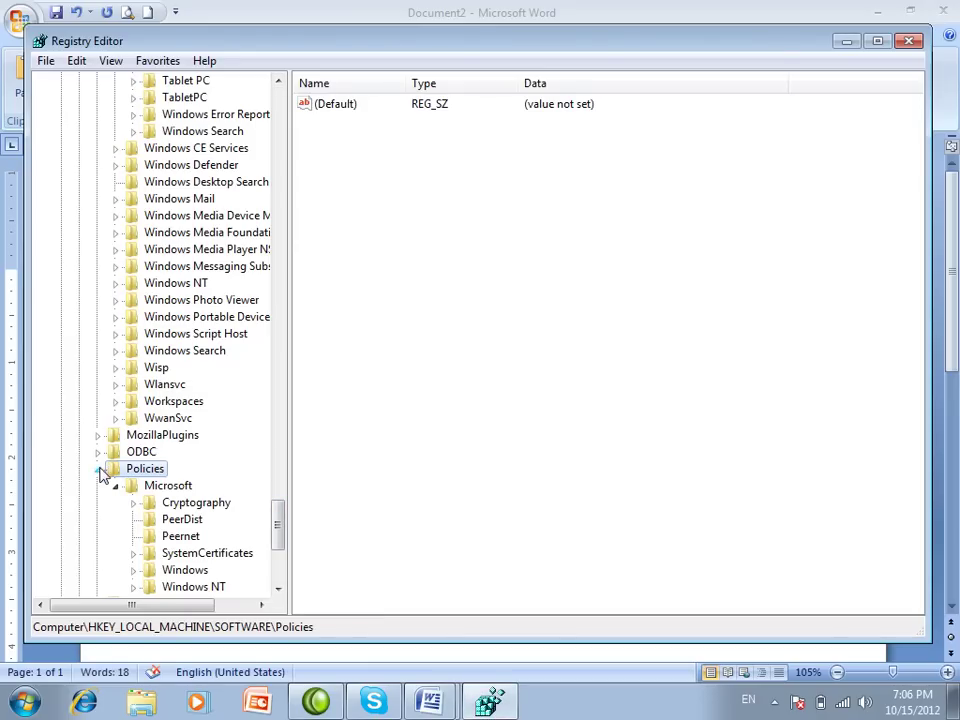
Step: Expand SOFTWARE\Policies\Microsoft\Windows to show CurrentVersion, IPSec, safer, System and WSDAPI
{"action": "left_click", "coordinate": [279, 590]}
{"action": "left_click", "coordinate": [279, 590]}
{"action": "left_click", "coordinate": [279, 590]}
{"action": "left_click", "coordinate": [279, 590]}
{"action": "left_click", "coordinate": [279, 590]}
{"action": "left_click", "coordinate": [279, 590]}
{"action": "left_click", "coordinate": [279, 590]}
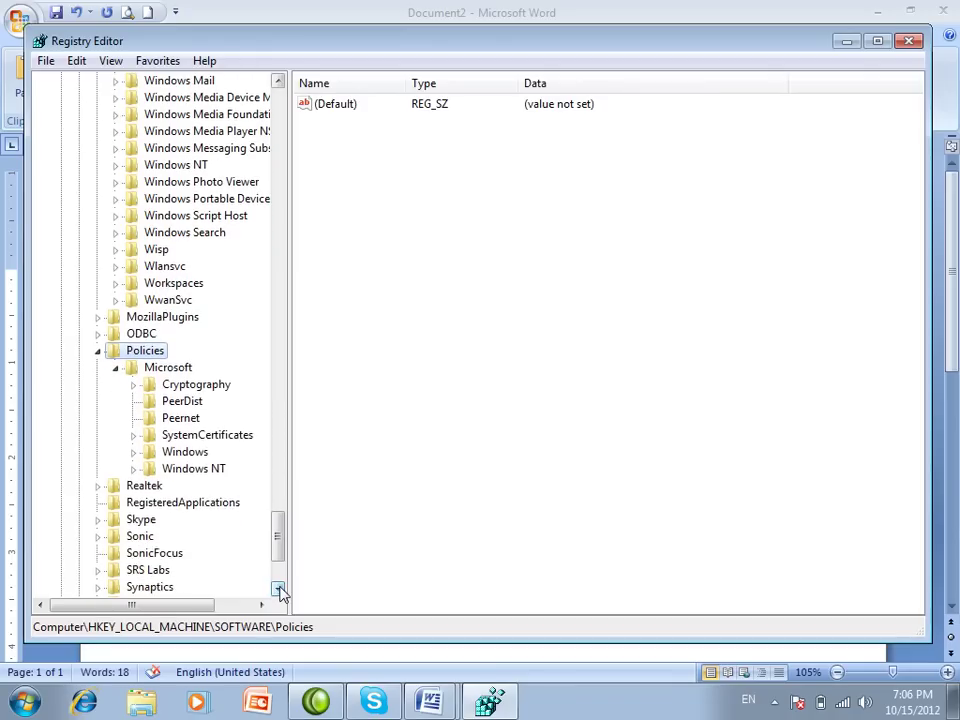
{"action": "left_click", "coordinate": [279, 590]}
{"action": "left_click", "coordinate": [279, 590]}
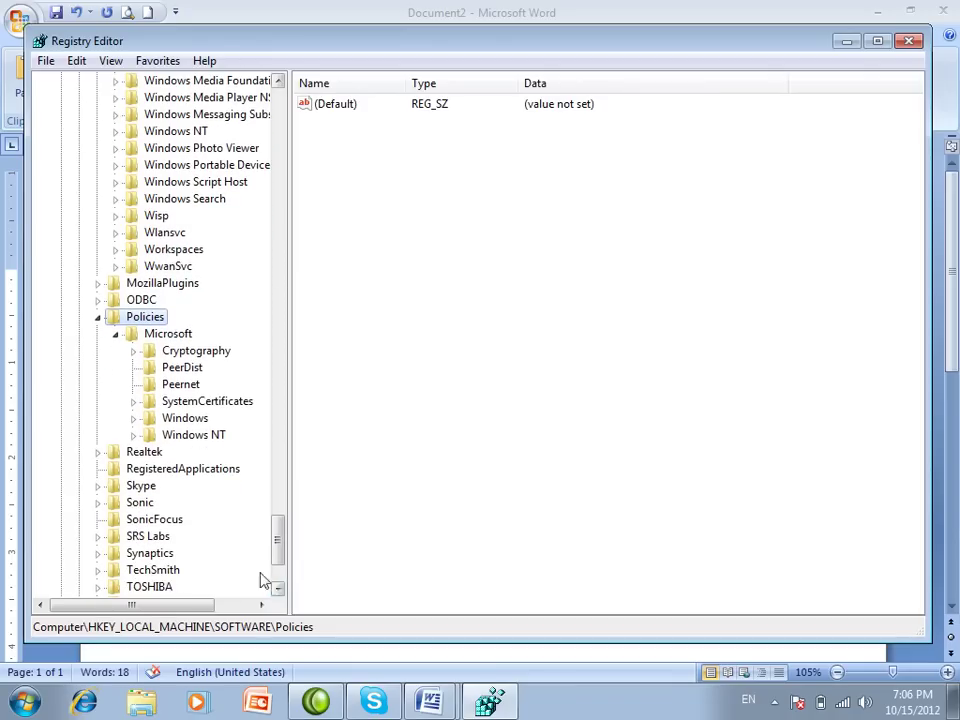
{"action": "left_click", "coordinate": [134, 418]}
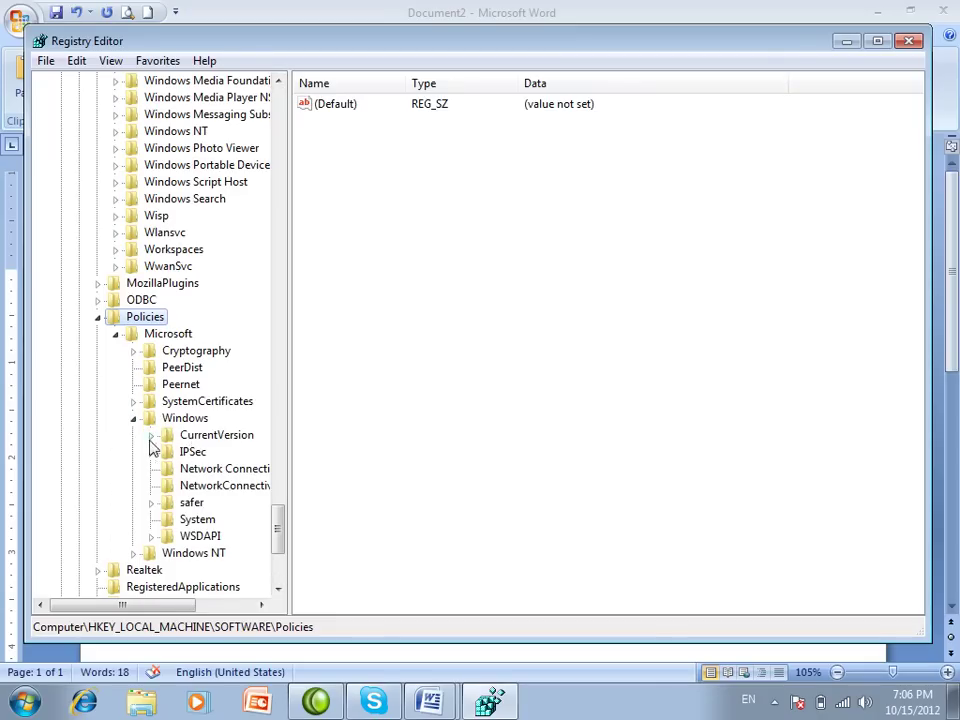
Step: Briefly expand CurrentVersion and its Internet Settings, then collapse it and return to the tree's top
{"action": "left_click", "coordinate": [155, 442]}
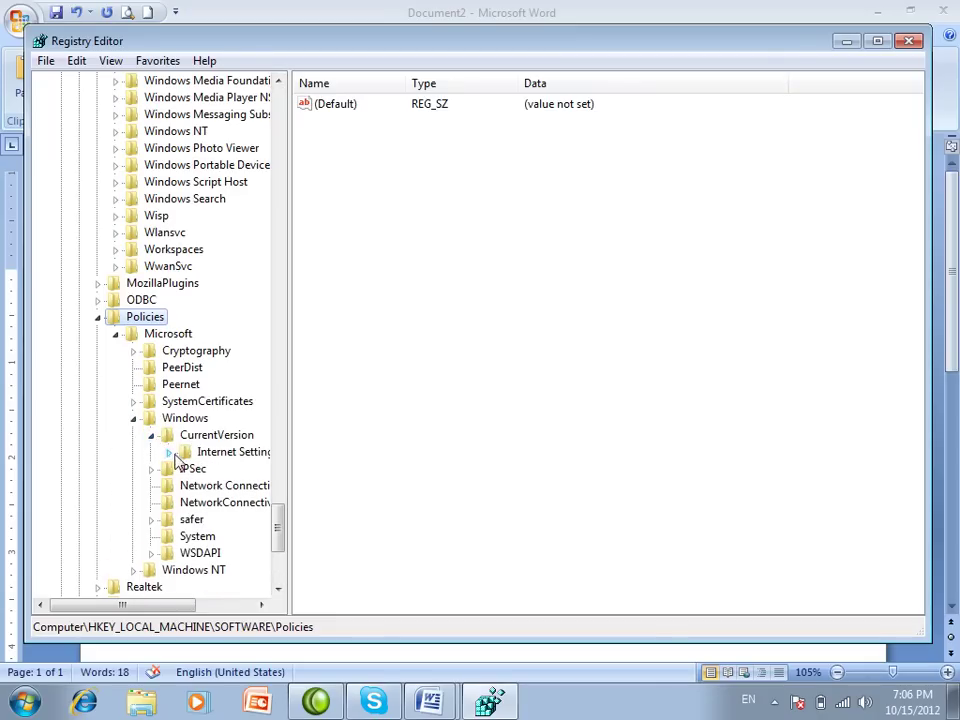
{"action": "left_click", "coordinate": [170, 453]}
{"action": "left_click", "coordinate": [152, 435]}
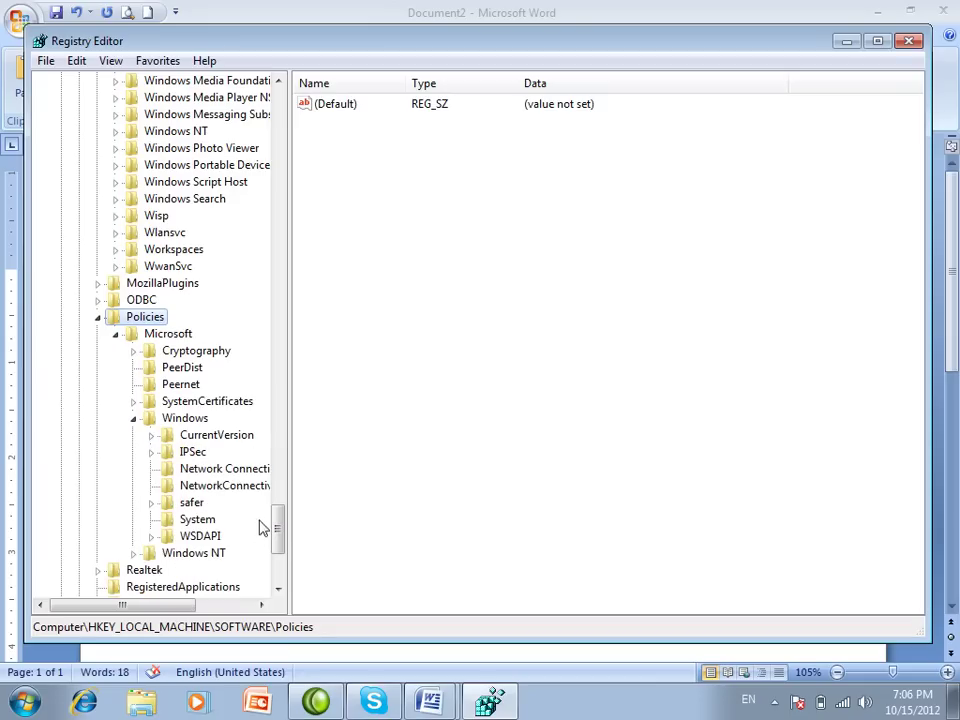
{"action": "left_click_drag", "start_coordinate": [284, 543], "coordinate": [255, 117]}
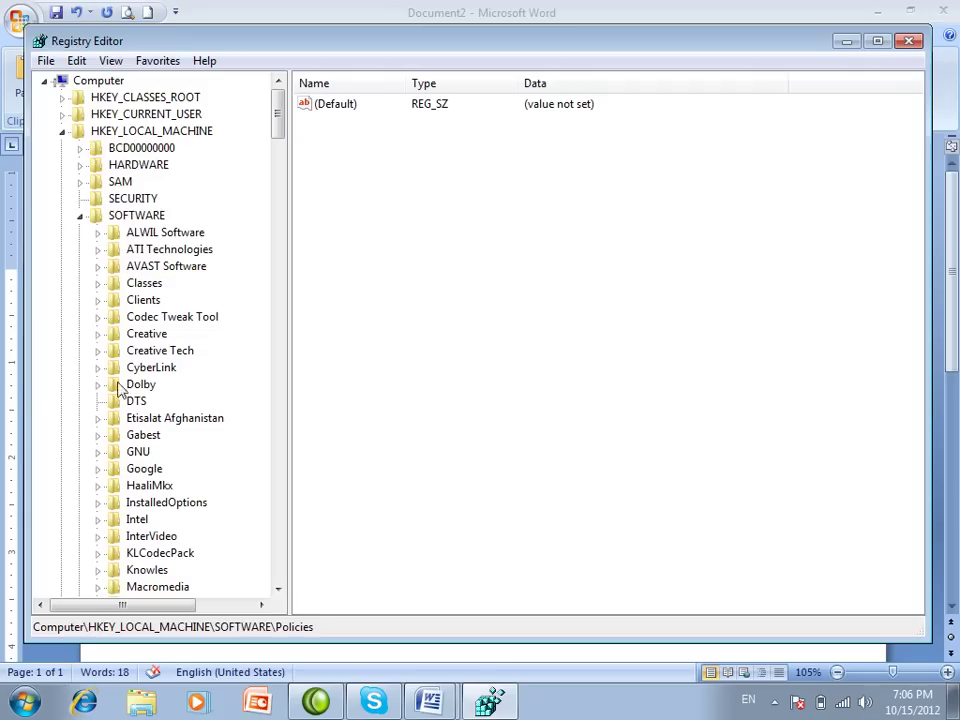
Step: Move down through HKLM\SOFTWARE\Microsoft in the tree to the Windows key
{"action": "left_click", "coordinate": [280, 591]}
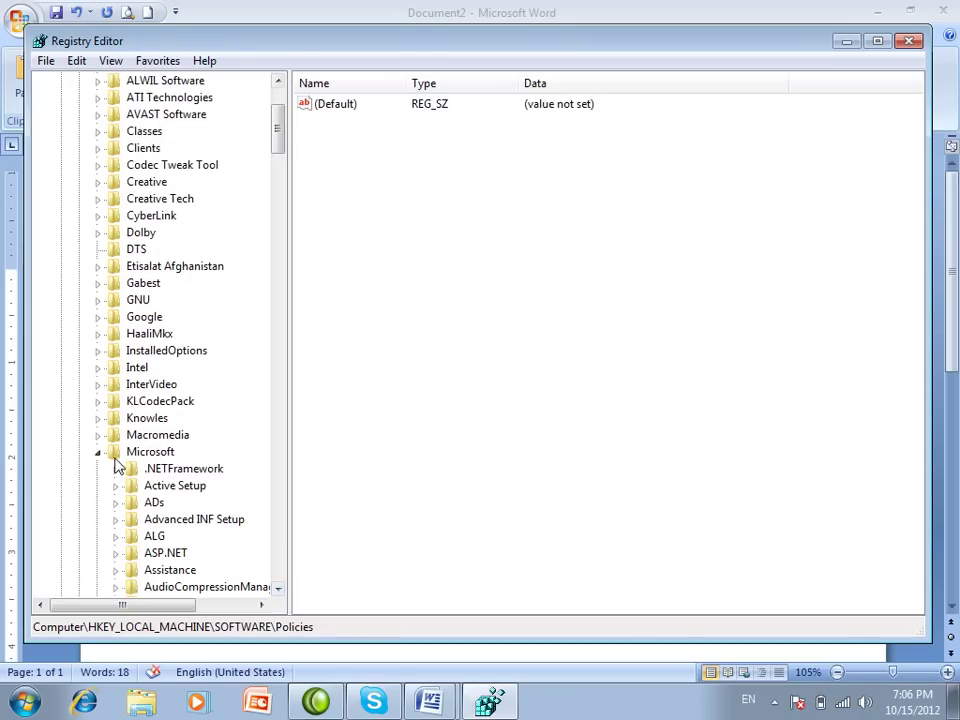
{"action": "left_click", "coordinate": [280, 591]}
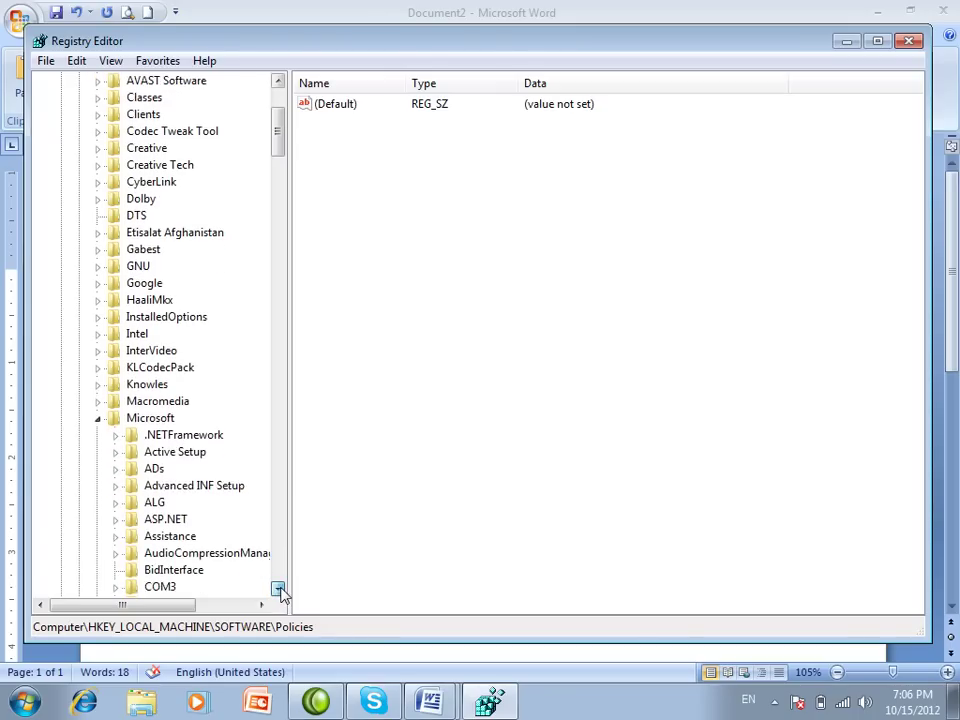
{"action": "left_click", "coordinate": [280, 591]}
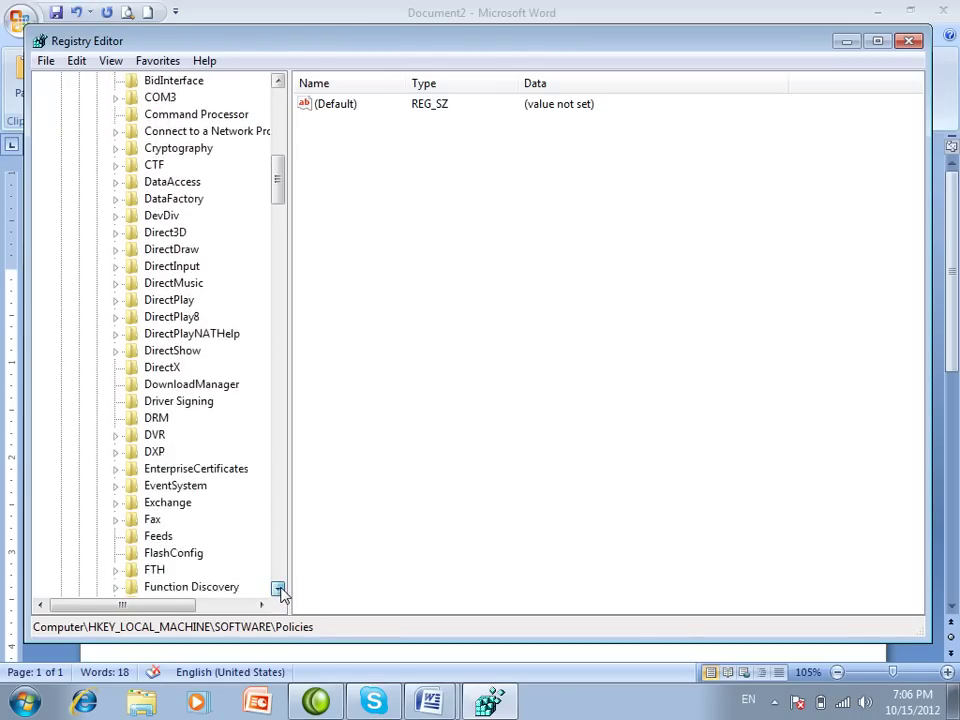
{"action": "left_click", "coordinate": [280, 591]}
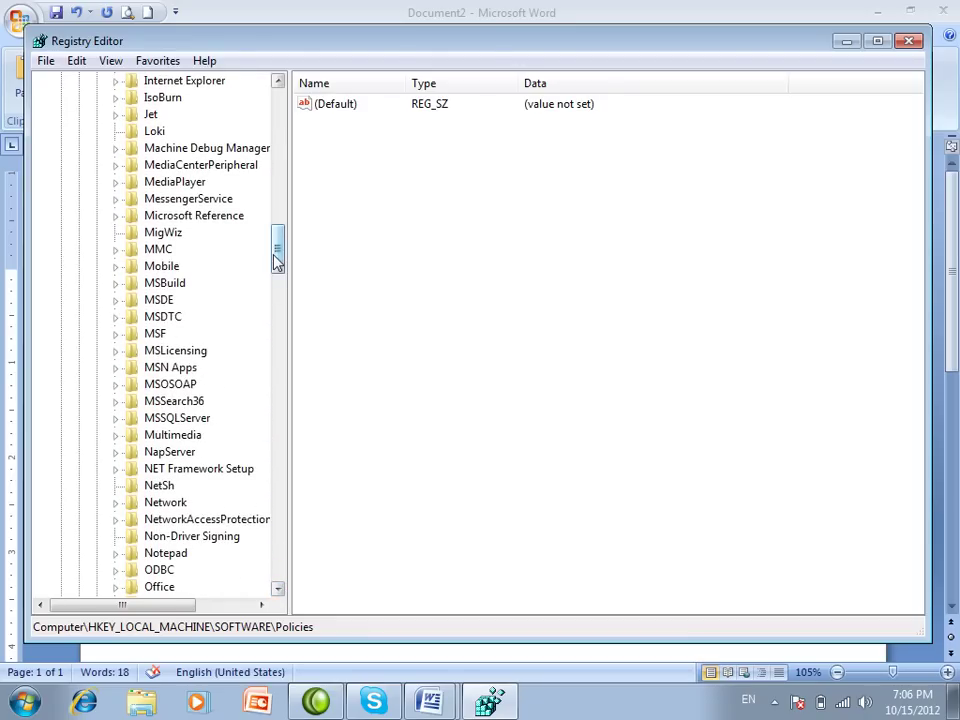
{"action": "left_click_drag", "start_coordinate": [280, 254], "coordinate": [268, 372]}
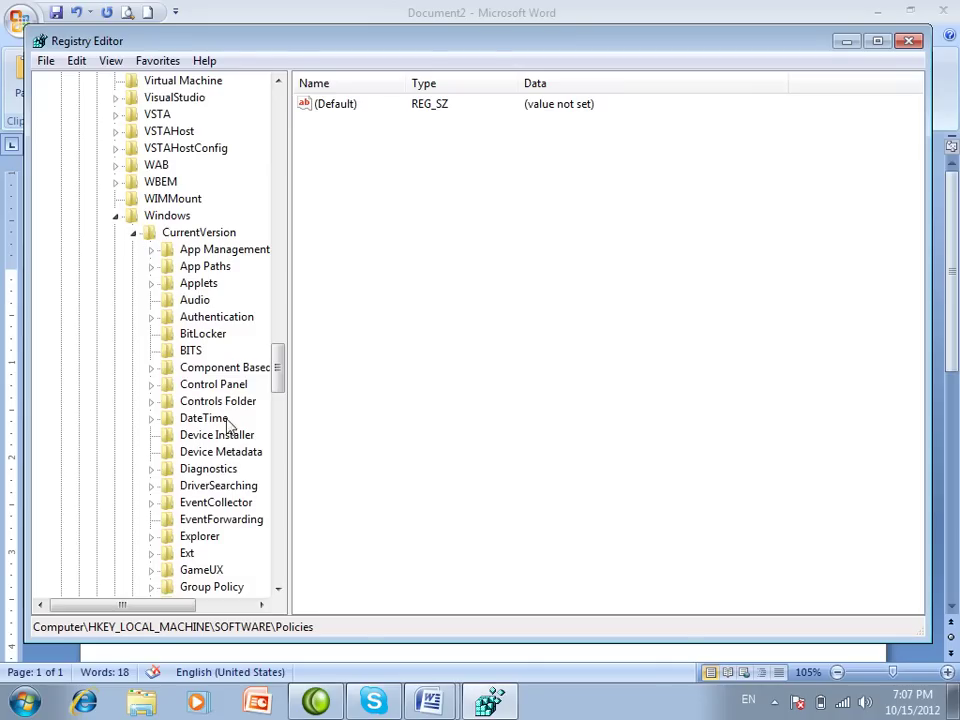
Step: Re-expand Microsoft\Windows\CurrentVersion to list Applets, Explorer, Hints, Internet Settings and more
{"action": "left_click", "coordinate": [135, 233]}
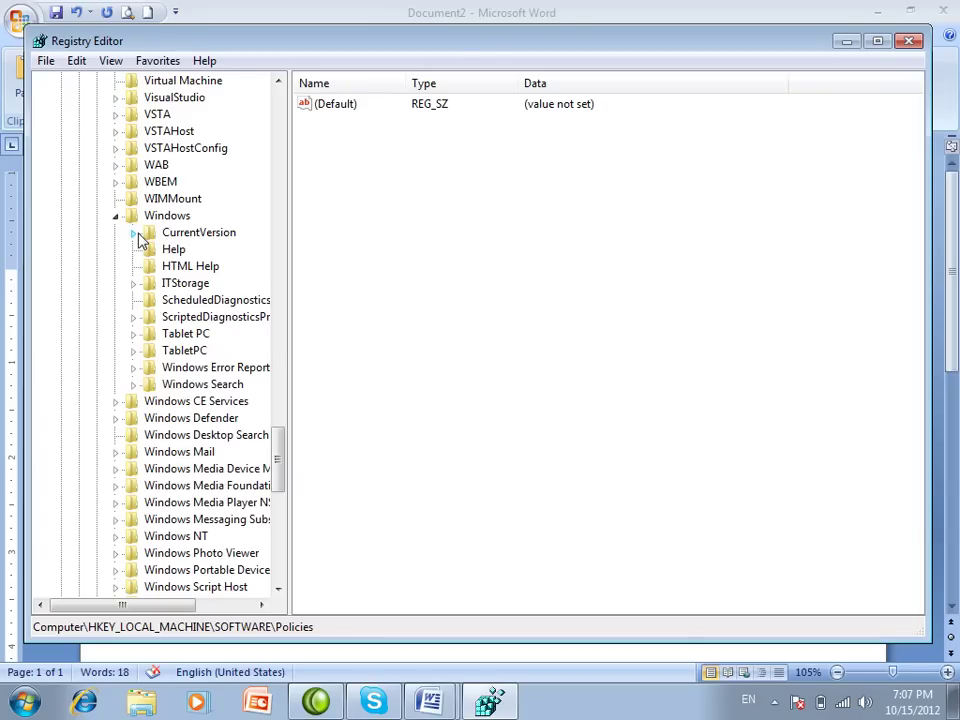
{"action": "left_click", "coordinate": [136, 234]}
{"action": "scroll", "coordinate": [240, 266], "scroll_direction": "down", "scroll_amount": 1}
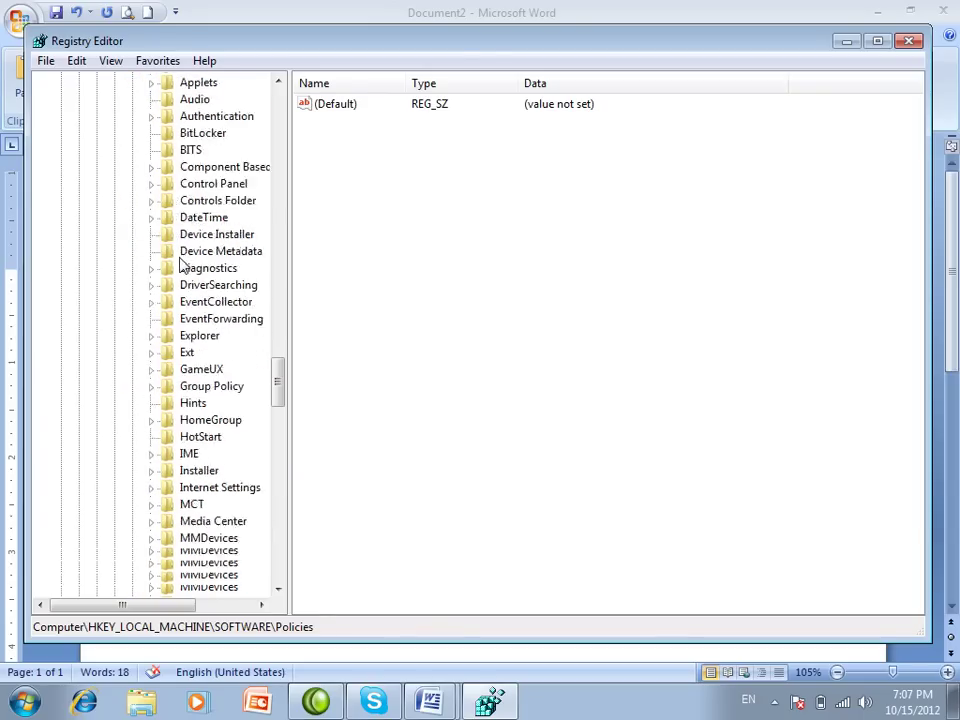
{"action": "key", "text": "Right"}
{"action": "key", "text": "Right"}
{"action": "key", "text": "Right"}
{"action": "key", "text": "Right"}
{"action": "key", "text": "Down"}
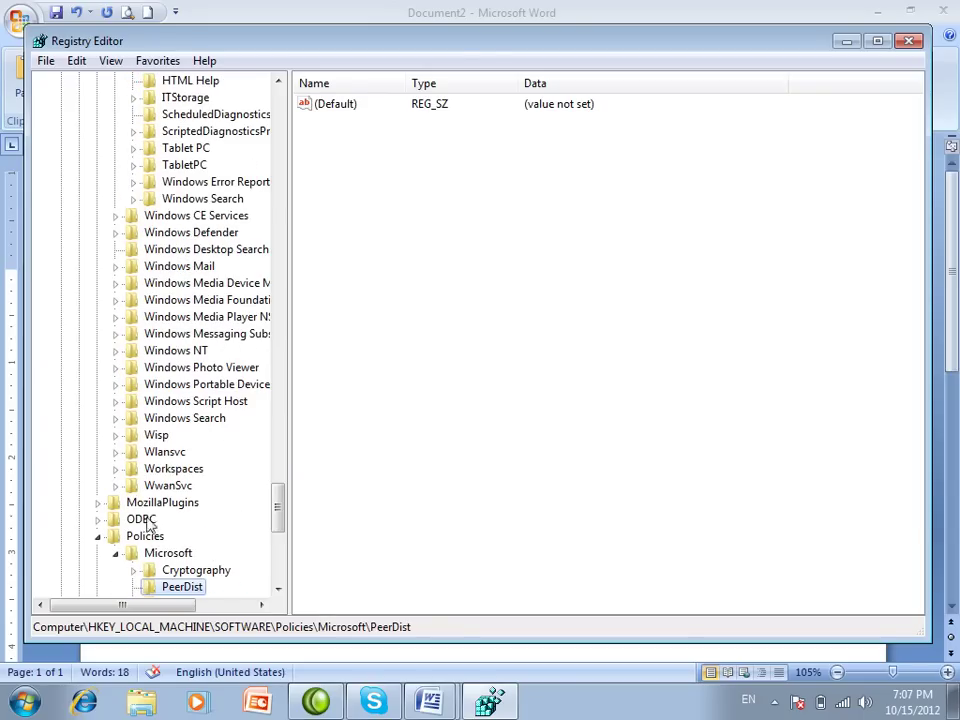
Step: Collapse and re-expand SOFTWARE\Policies, briefly opening its Windows\CurrentVersion key
{"action": "left_click", "coordinate": [141, 540]}
{"action": "double_click", "coordinate": [141, 540]}
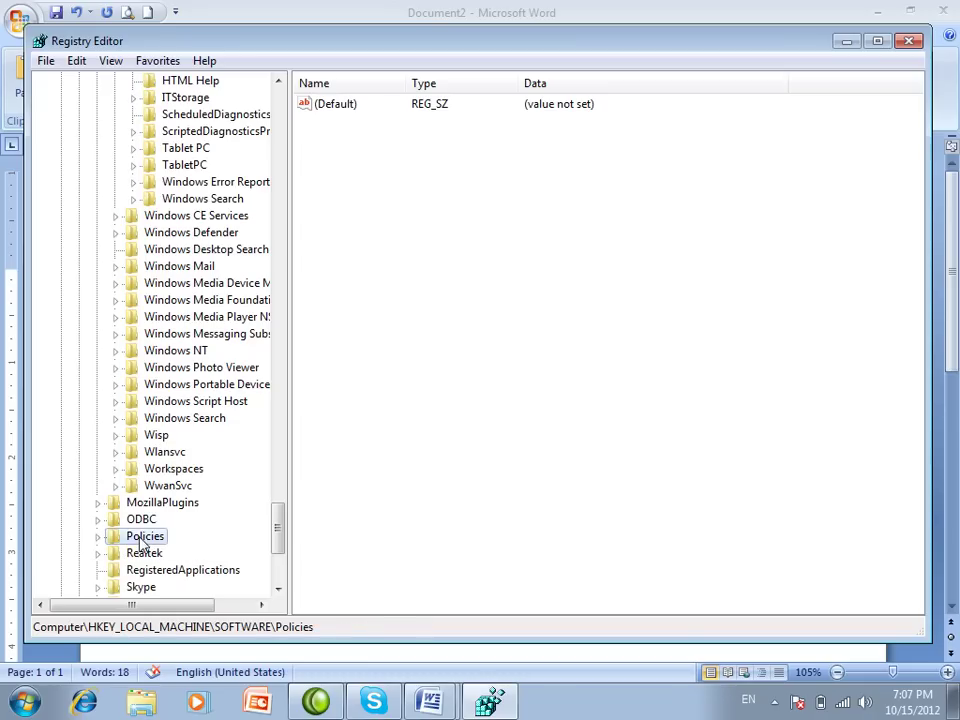
{"action": "left_click", "coordinate": [278, 589]}
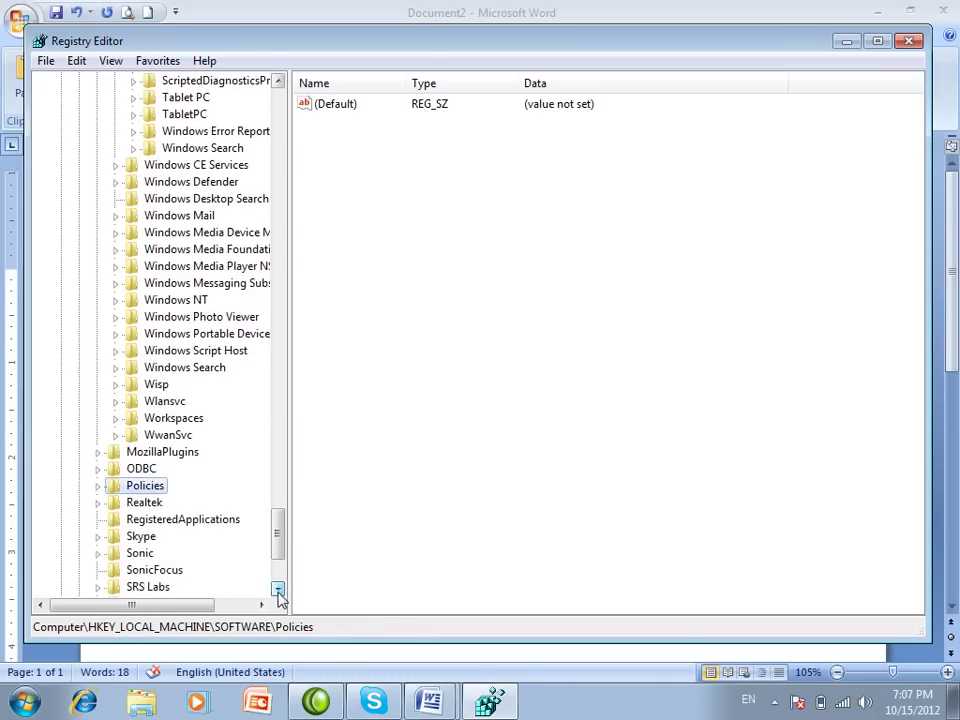
{"action": "left_click", "coordinate": [99, 436]}
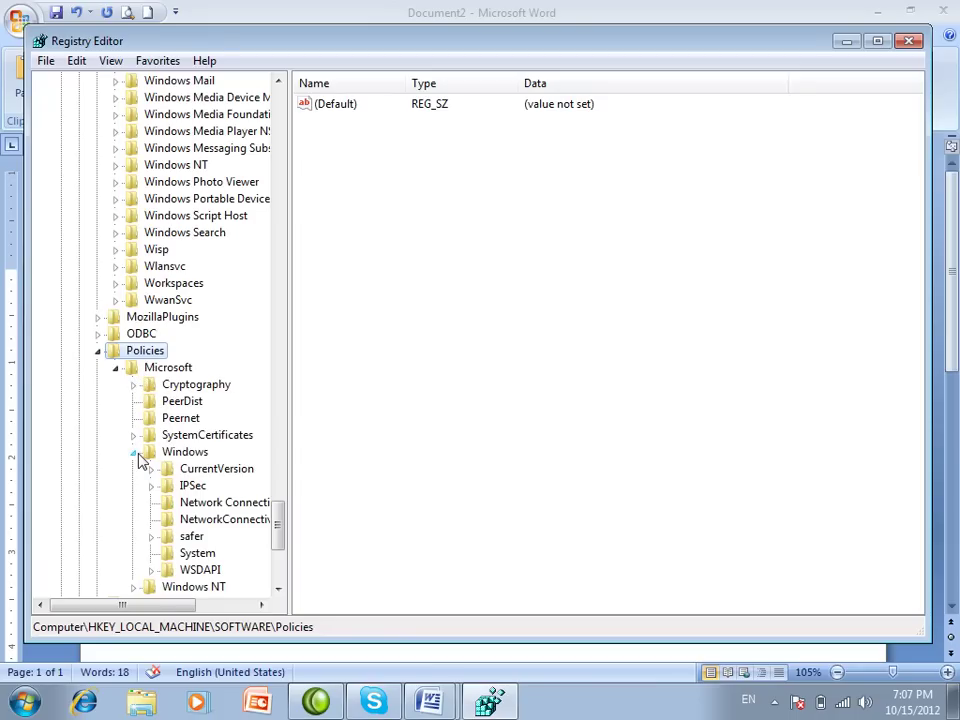
{"action": "left_click", "coordinate": [209, 472]}
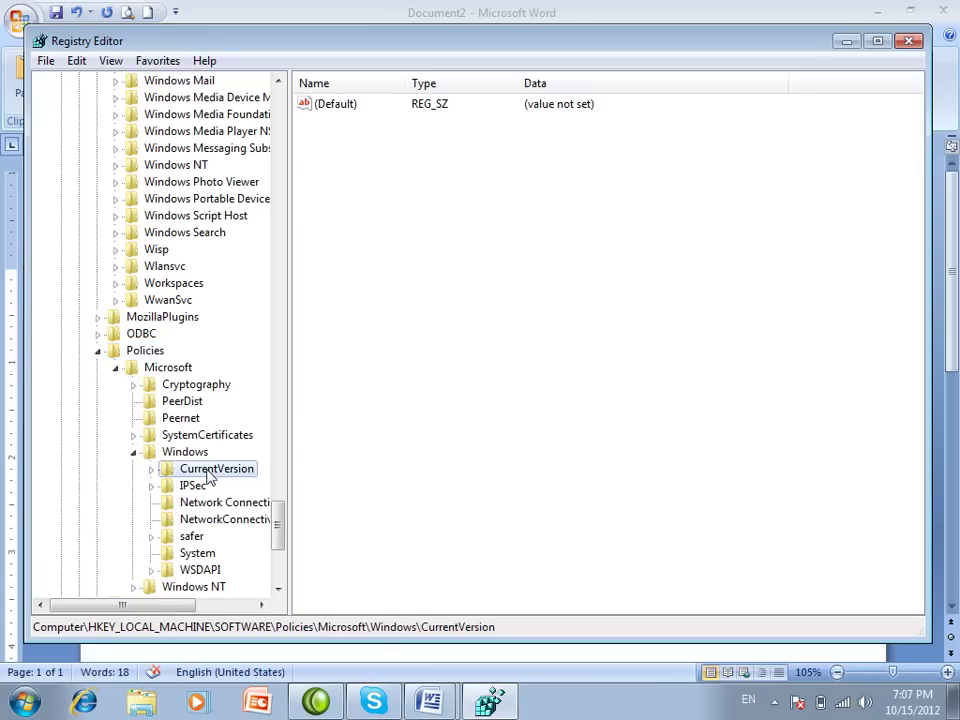
{"action": "left_click", "coordinate": [152, 470]}
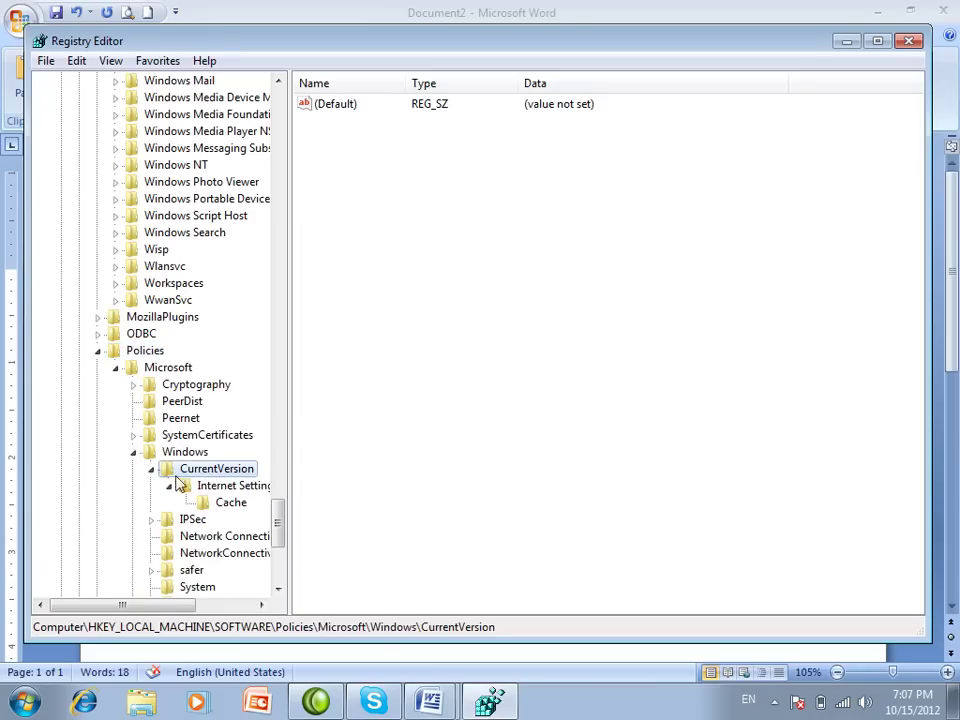
{"action": "left_click", "coordinate": [170, 486]}
{"action": "left_click", "coordinate": [152, 470]}
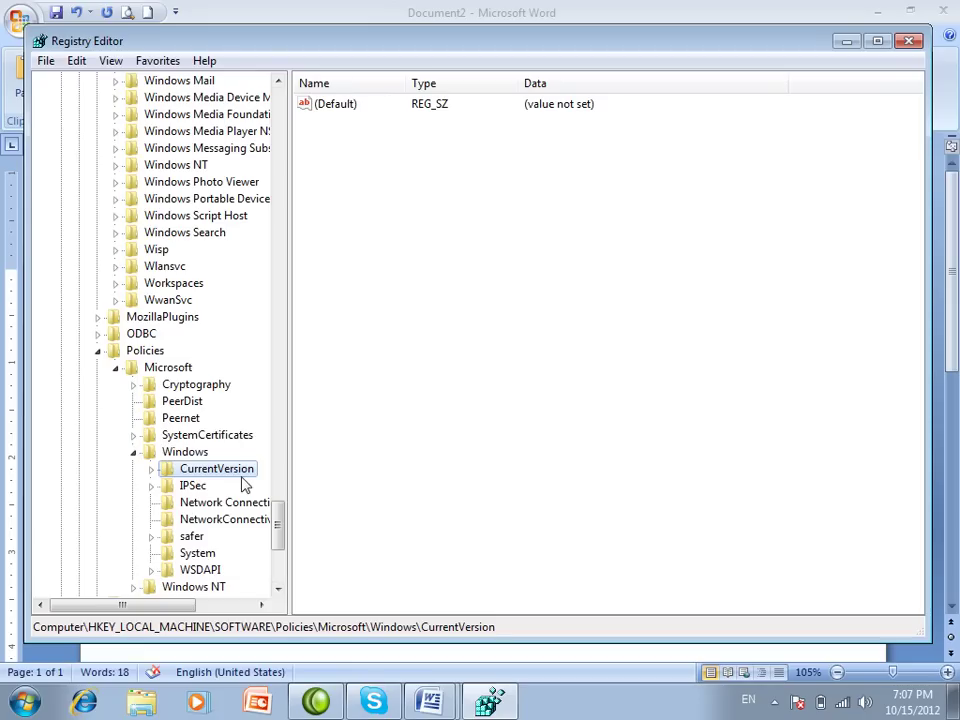
Step: Close Registry Editor and start a new Camtasia screen recording with Record the screen
{"action": "scroll", "coordinate": [241, 485], "scroll_direction": "down", "scroll_amount": 3}
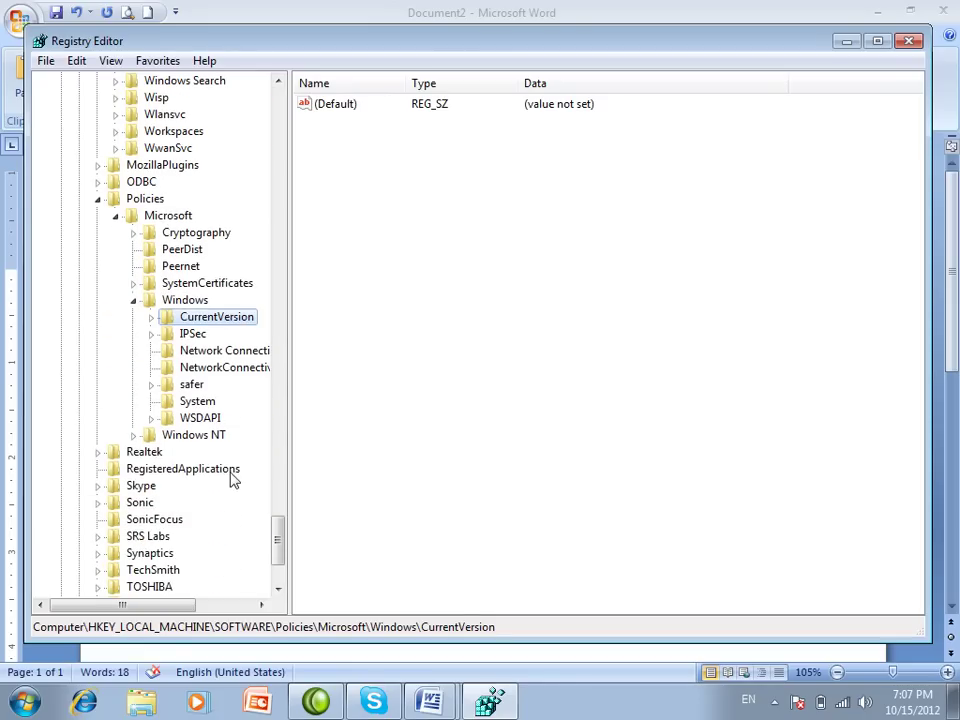
{"action": "scroll", "coordinate": [231, 480], "scroll_direction": "up", "scroll_amount": 9}
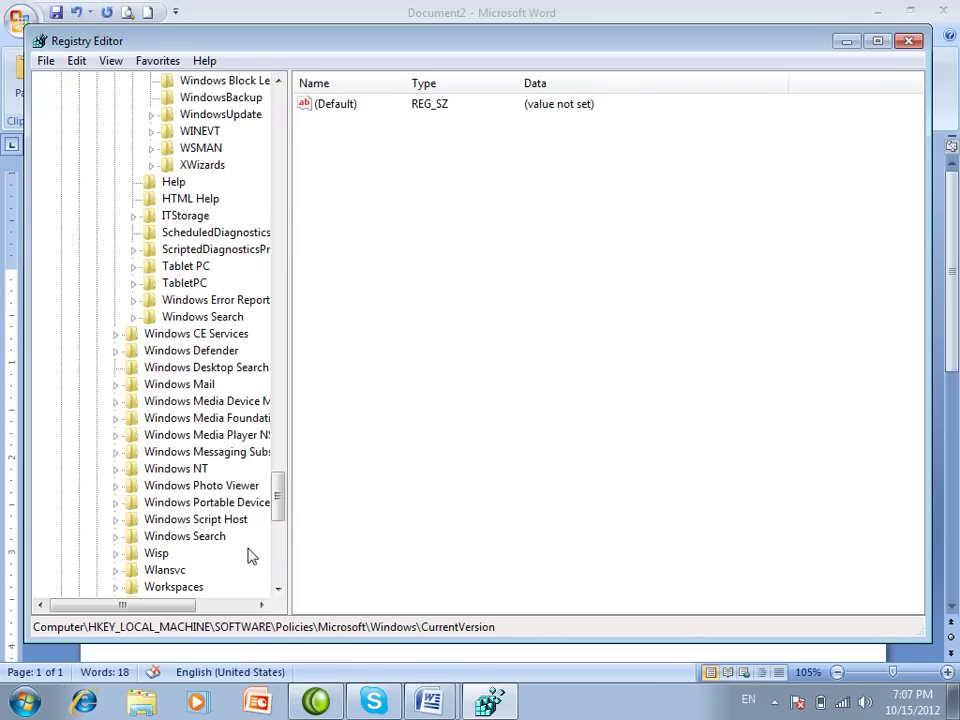
{"action": "scroll", "coordinate": [251, 555], "scroll_direction": "down", "scroll_amount": 4}
{"action": "scroll", "coordinate": [251, 556], "scroll_direction": "down", "scroll_amount": 1}
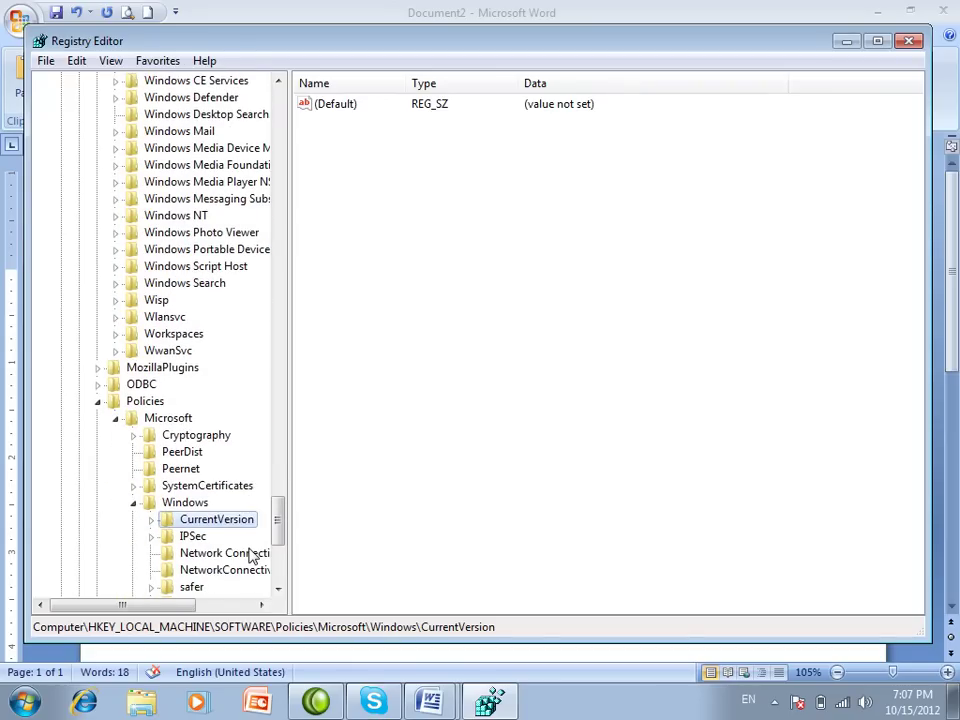
{"action": "scroll", "coordinate": [251, 555], "scroll_direction": "down", "scroll_amount": 2}
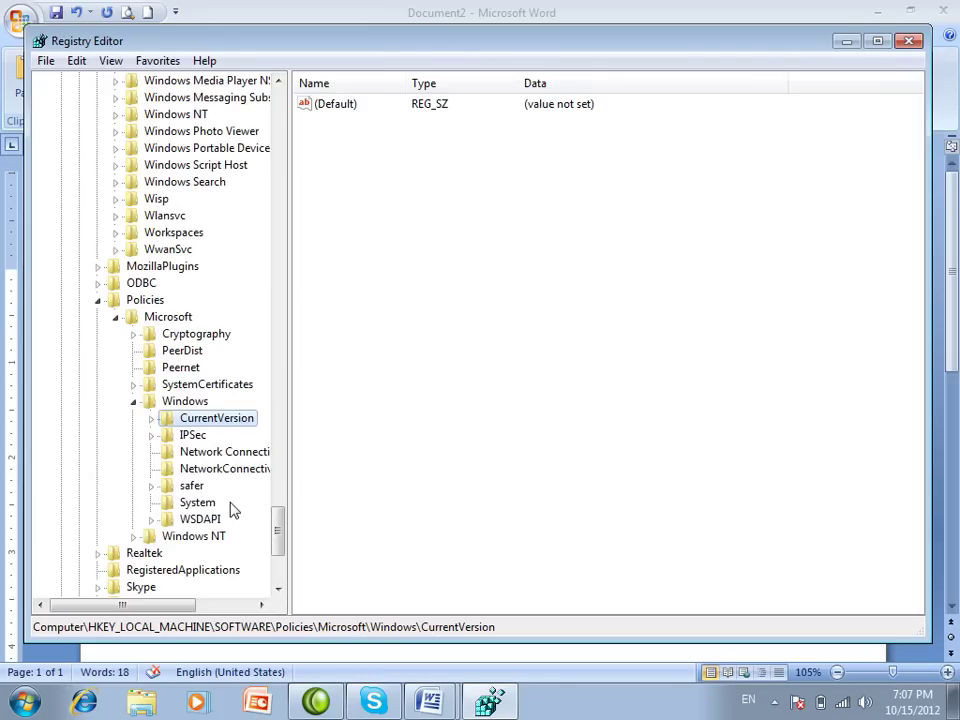
{"action": "left_click", "coordinate": [908, 40]}
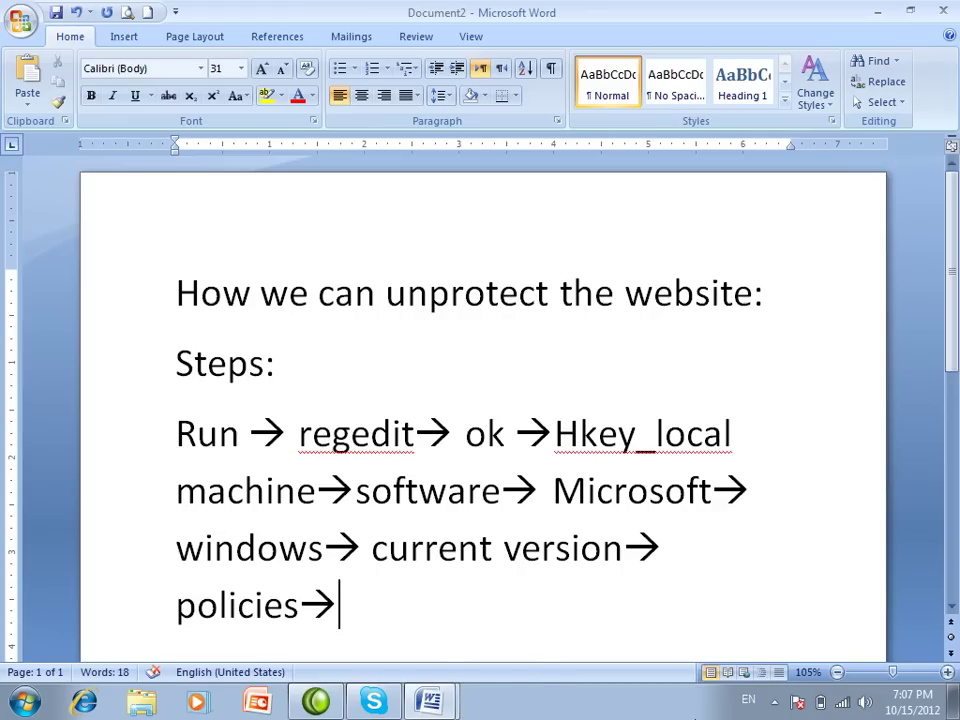
{"action": "left_click", "coordinate": [318, 702]}
{"action": "left_click", "coordinate": [36, 138]}
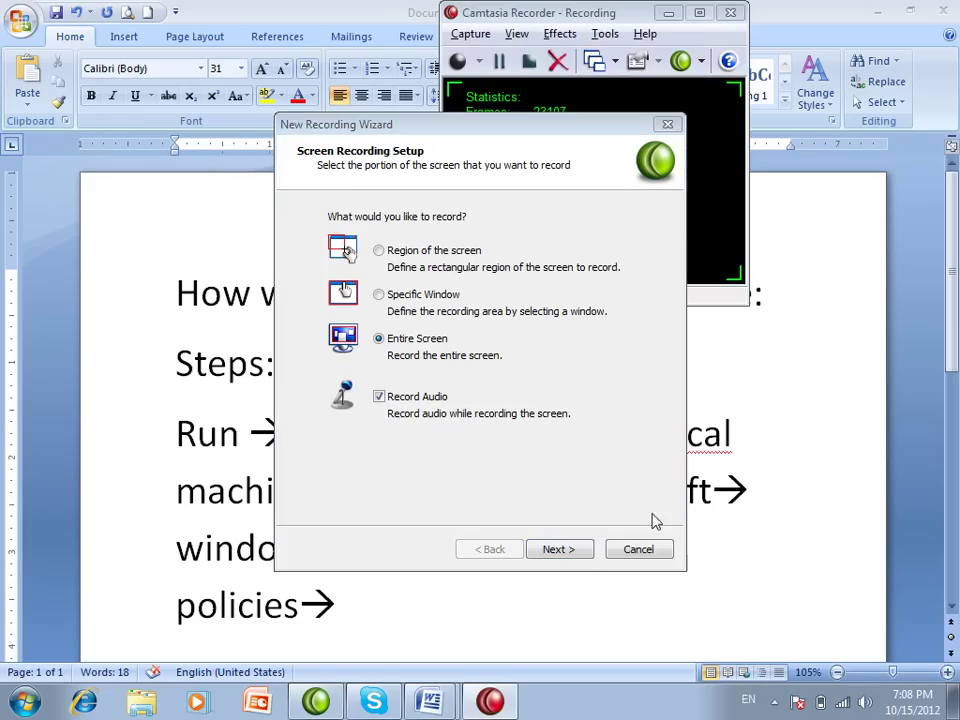
Step: Cancel the New Recording Wizard, resume capture from the Capture menu, and collapse HKEY_LOCAL_MACHINE
{"action": "left_click", "coordinate": [647, 558]}
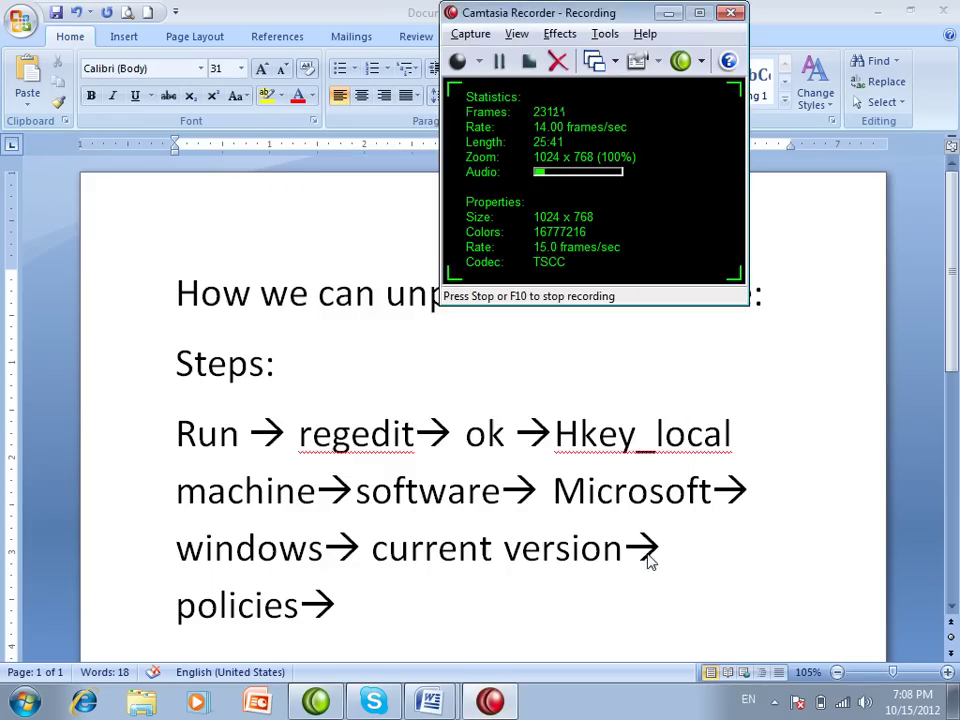
{"action": "left_click", "coordinate": [470, 33]}
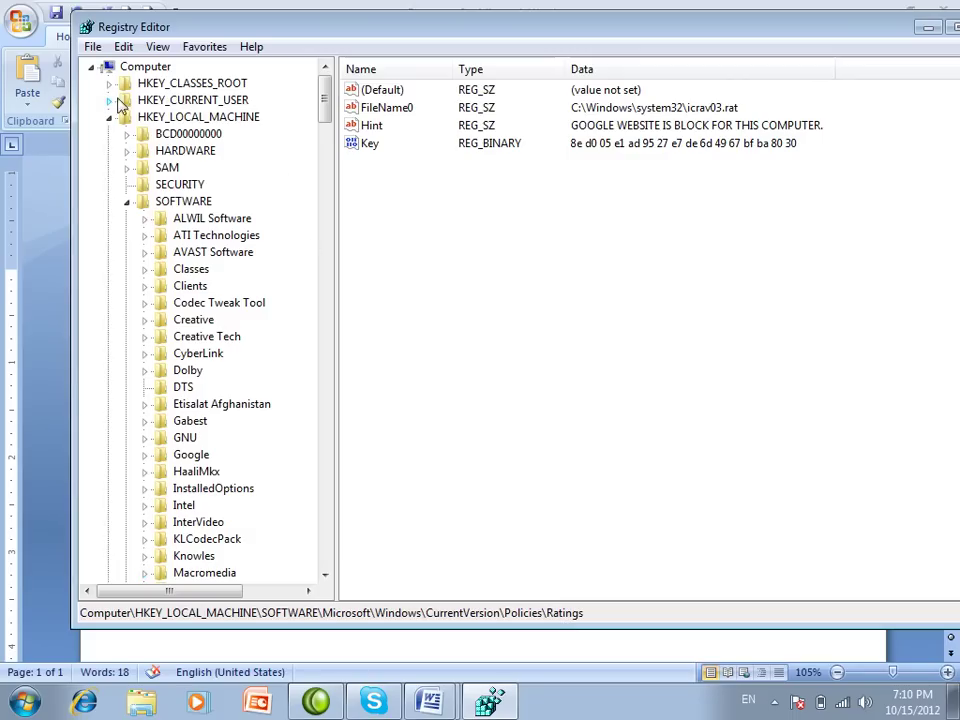
{"action": "double_click", "coordinate": [127, 119]}
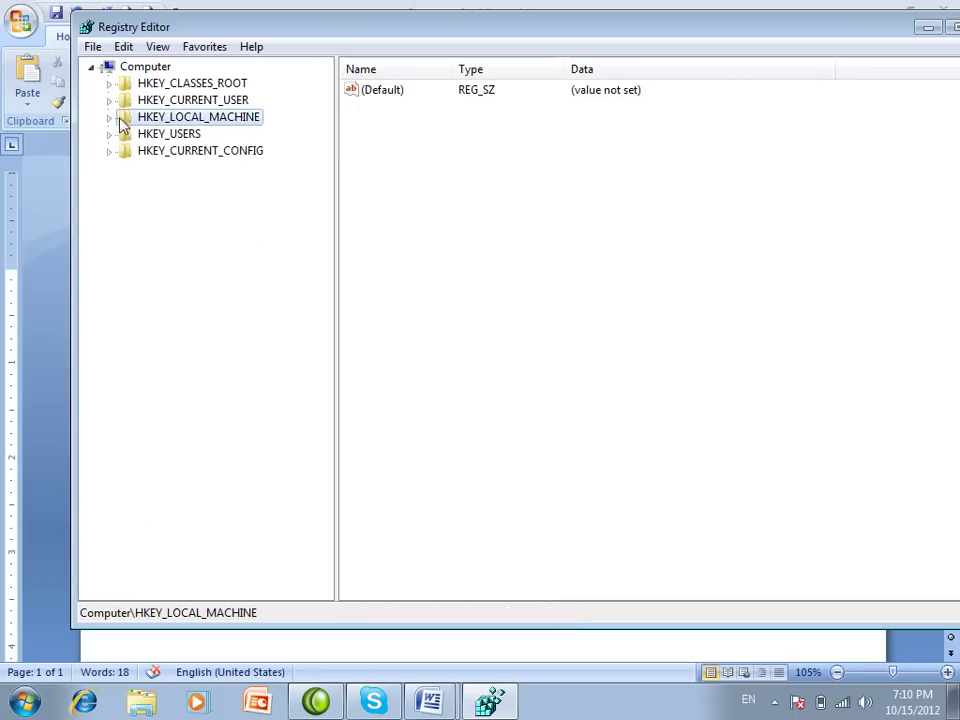
Step: Expand HKEY_LOCAL_MACHINE, SOFTWARE and Microsoft in the registry tree
{"action": "left_click", "coordinate": [110, 118]}
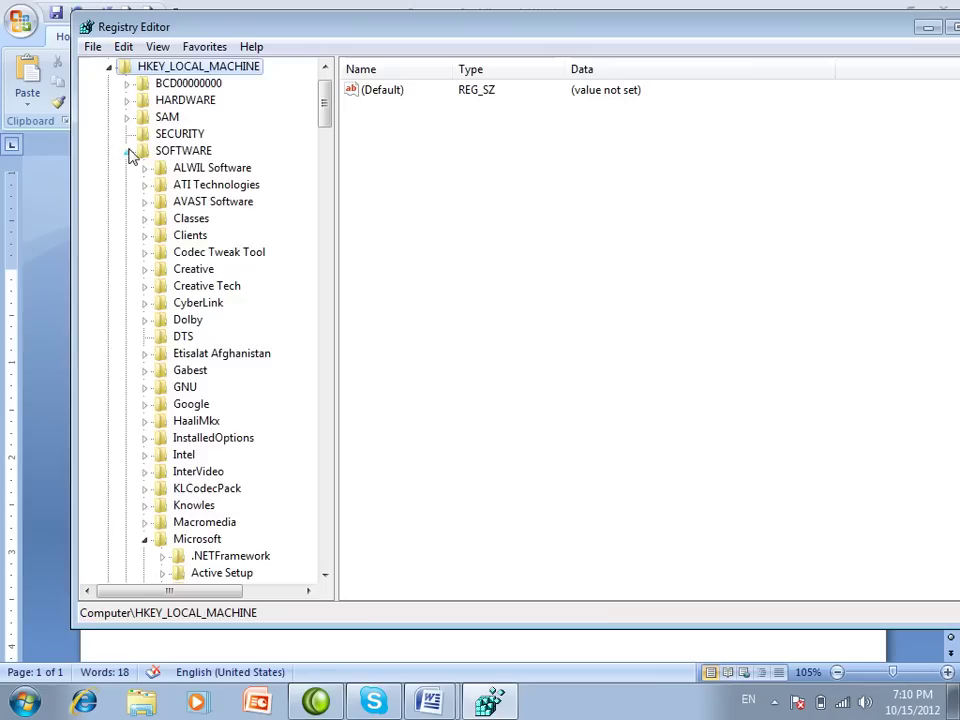
{"action": "left_click", "coordinate": [127, 152]}
{"action": "left_click", "coordinate": [128, 203]}
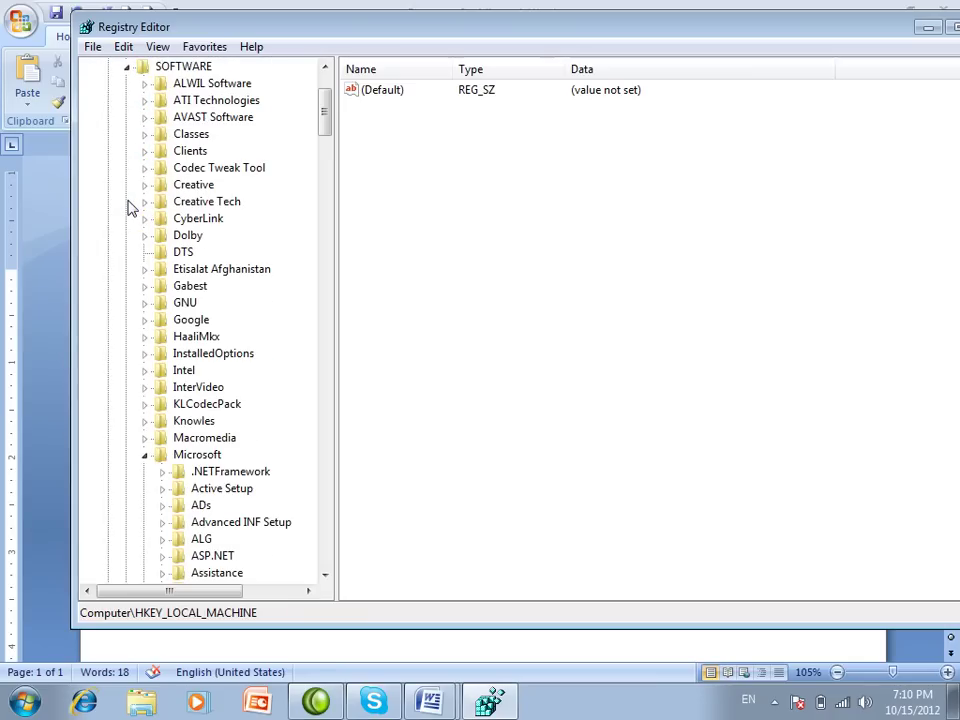
{"action": "left_click", "coordinate": [146, 456]}
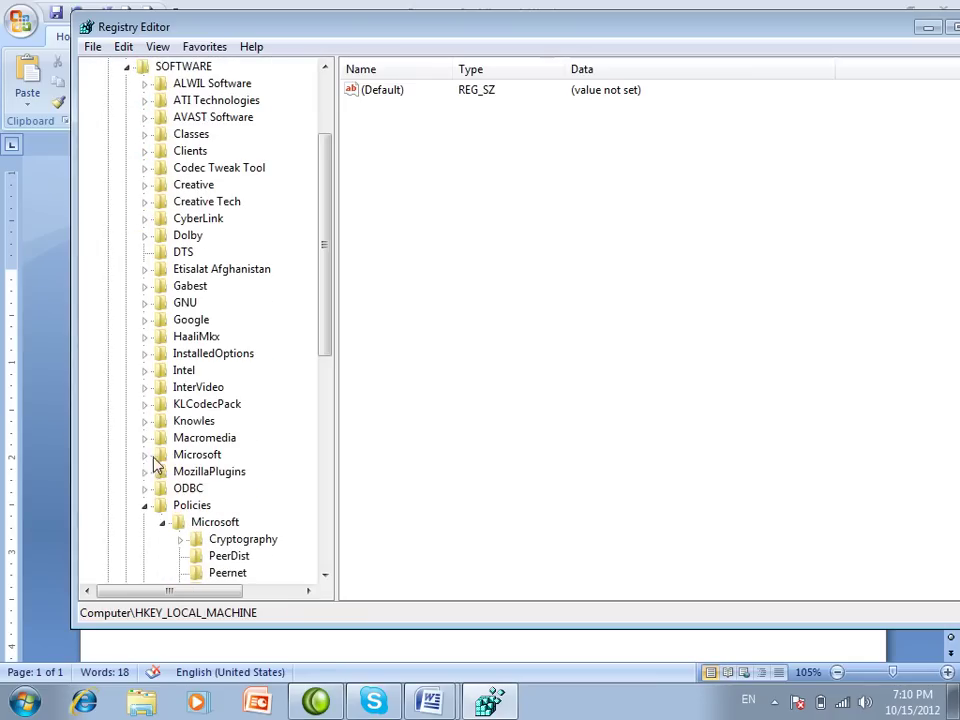
{"action": "left_click", "coordinate": [146, 456]}
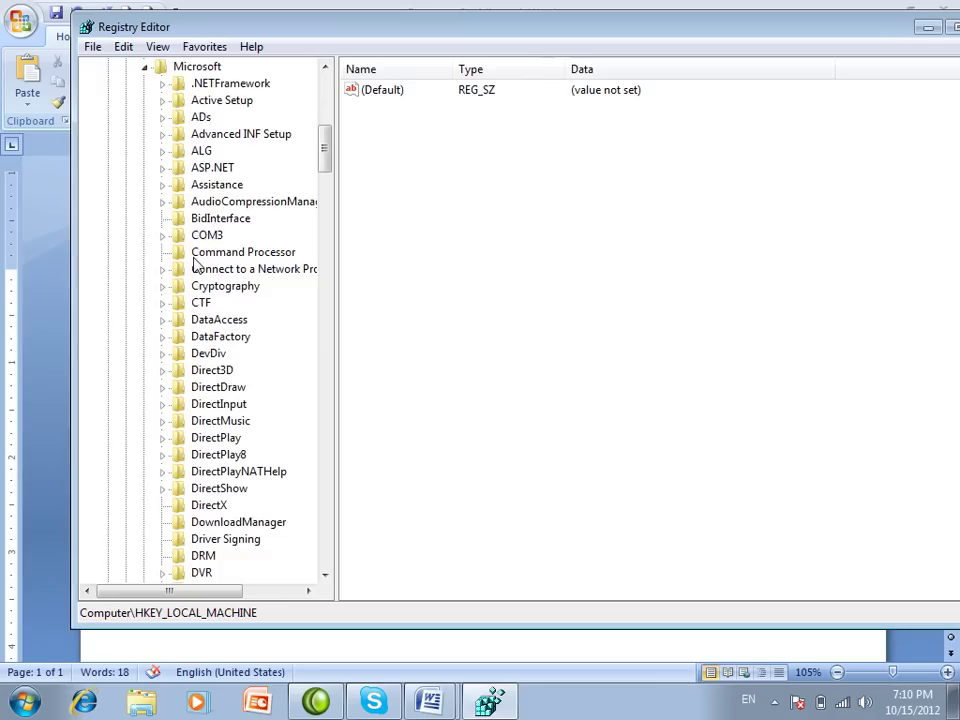
Step: Jump to Windows with the W key, expand it, and step down to Windows Error Reporting
{"action": "key", "text": "w"}
{"action": "key", "text": "w"}
{"action": "key", "text": "w"}
{"action": "key", "text": "w"}
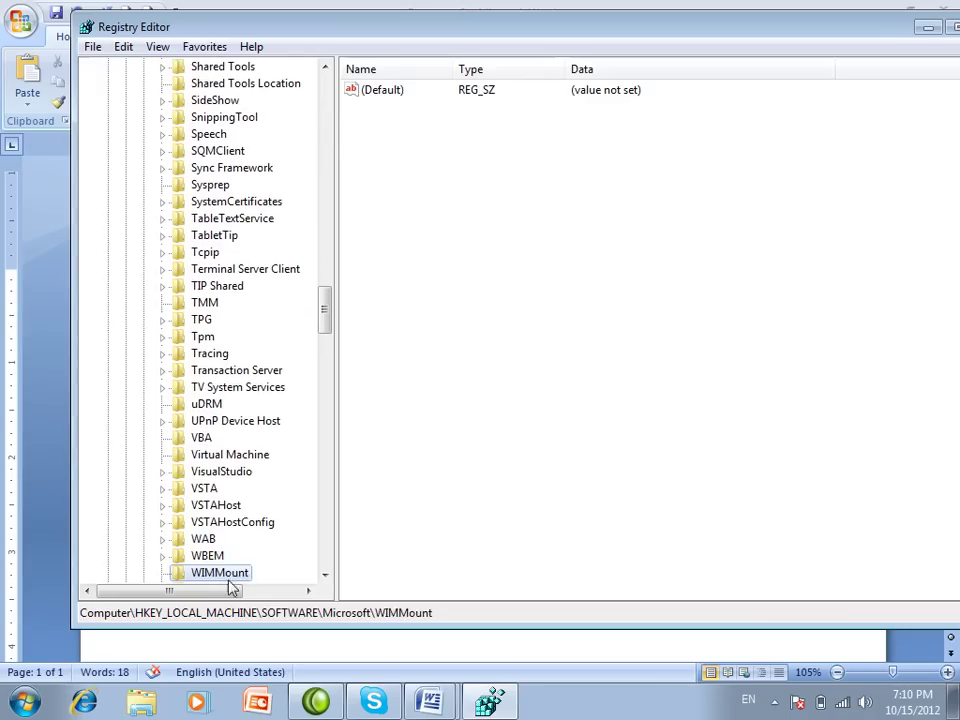
{"action": "key", "text": "Right"}
{"action": "key", "text": "w"}
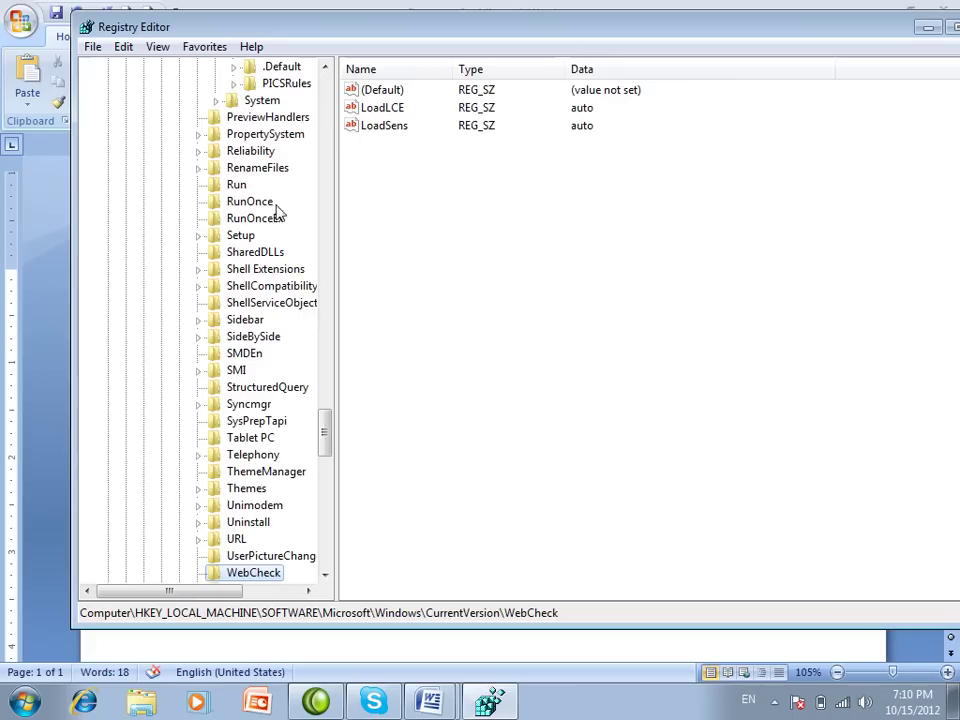
{"action": "key", "text": "w"}
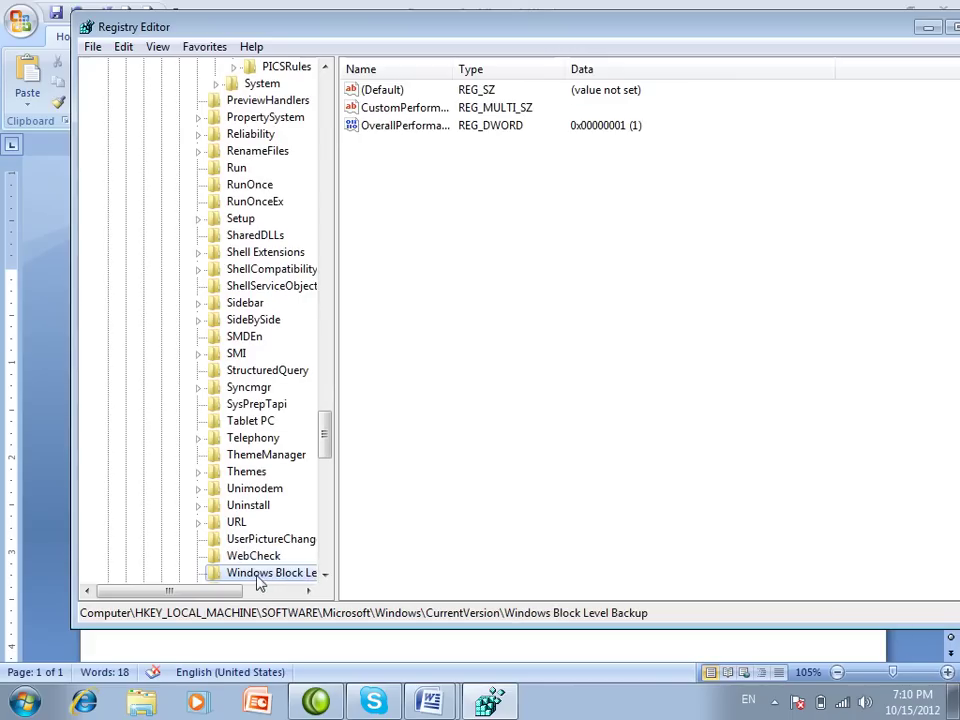
{"action": "key", "text": "w"}
{"action": "key", "text": "w"}
{"action": "key", "text": "w"}
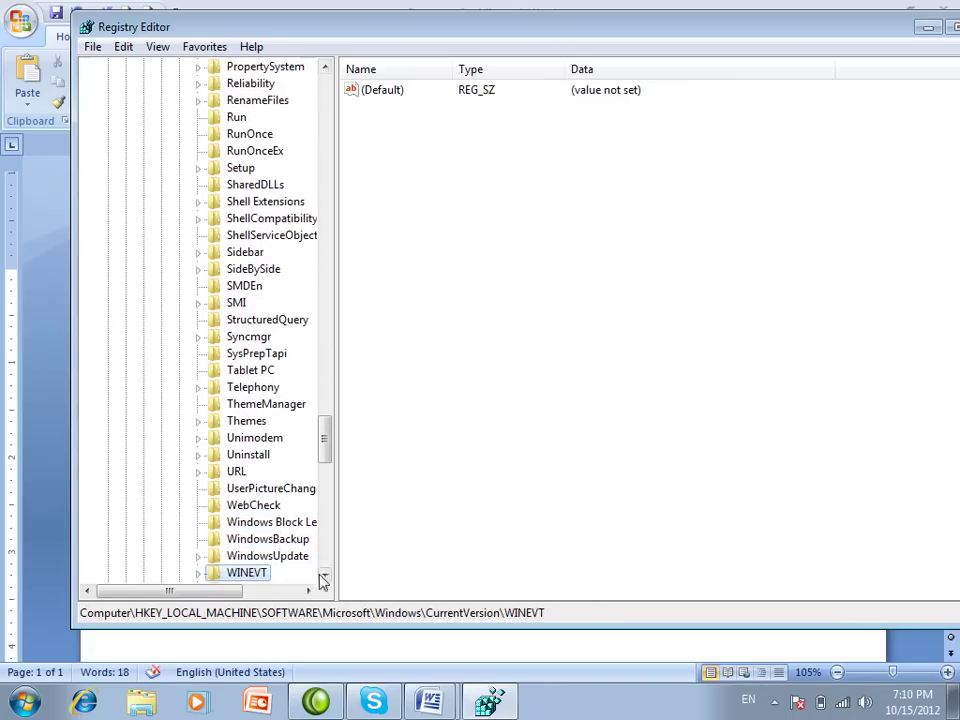
{"action": "key", "text": "w"}
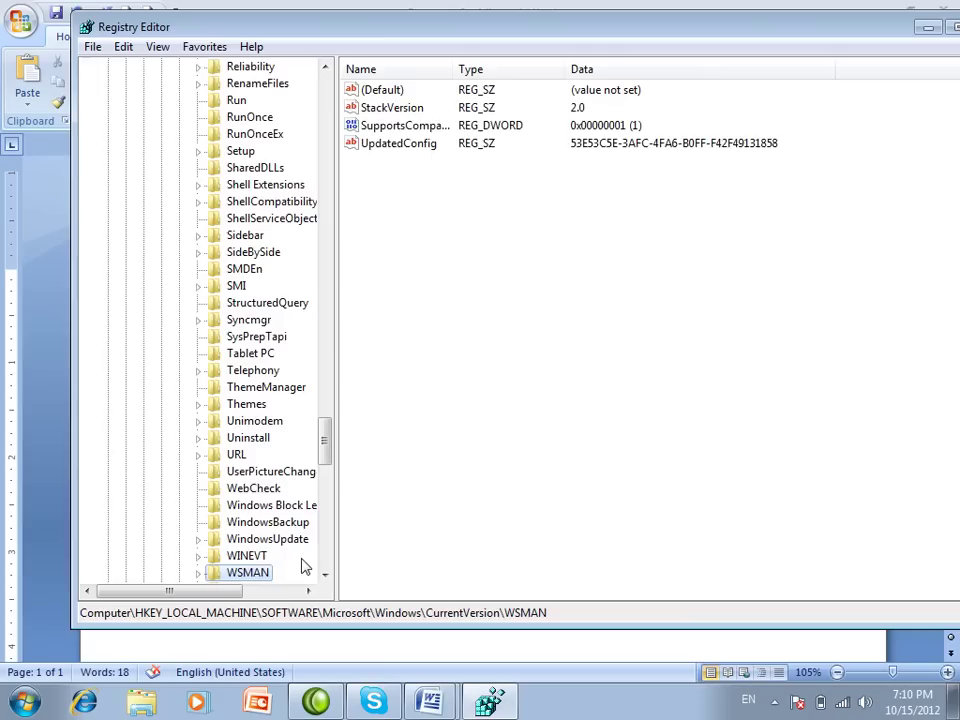
{"action": "key", "text": "w"}
{"action": "scroll", "coordinate": [270, 530], "scroll_direction": "up", "scroll_amount": 9}
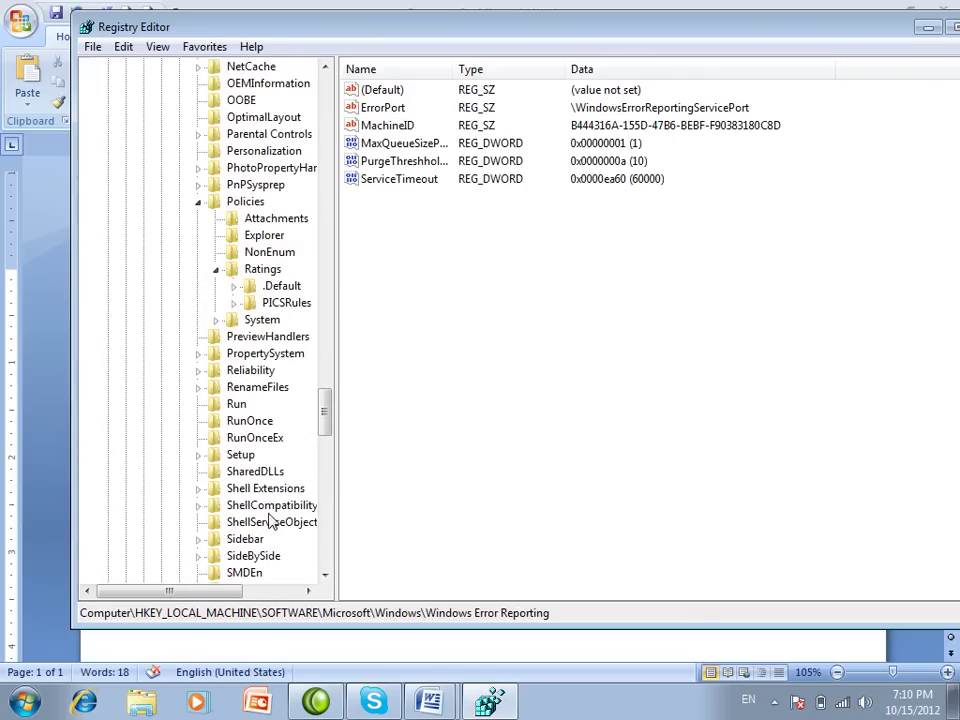
{"action": "scroll", "coordinate": [208, 265], "scroll_direction": "up", "scroll_amount": 14}
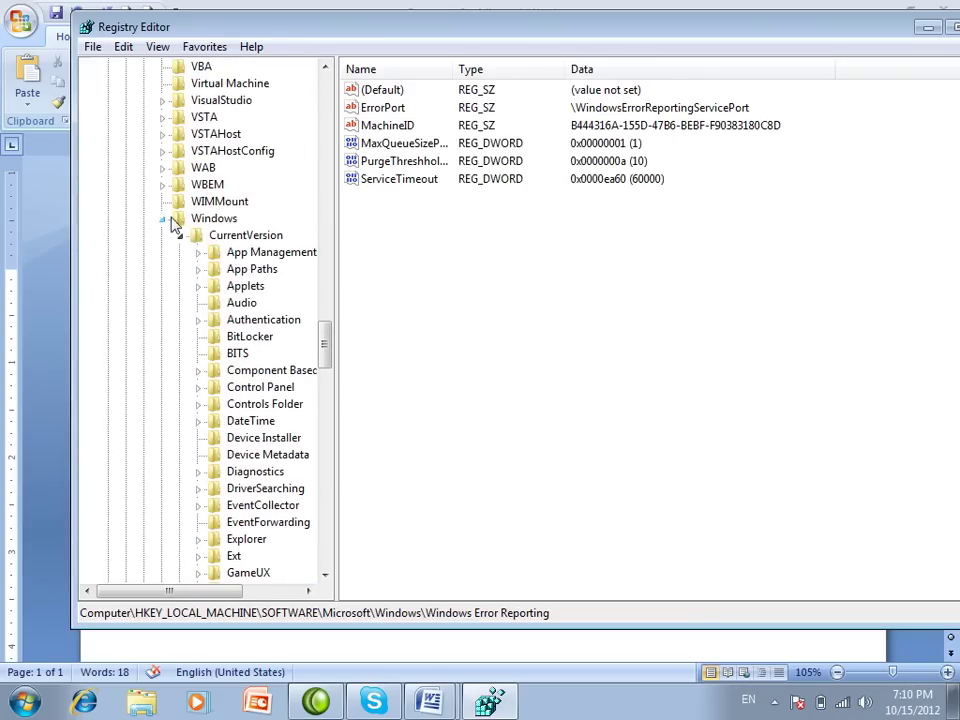
Step: Re-expand Windows and CurrentVersion, then jump to Policies with the P key
{"action": "left_click", "coordinate": [163, 219]}
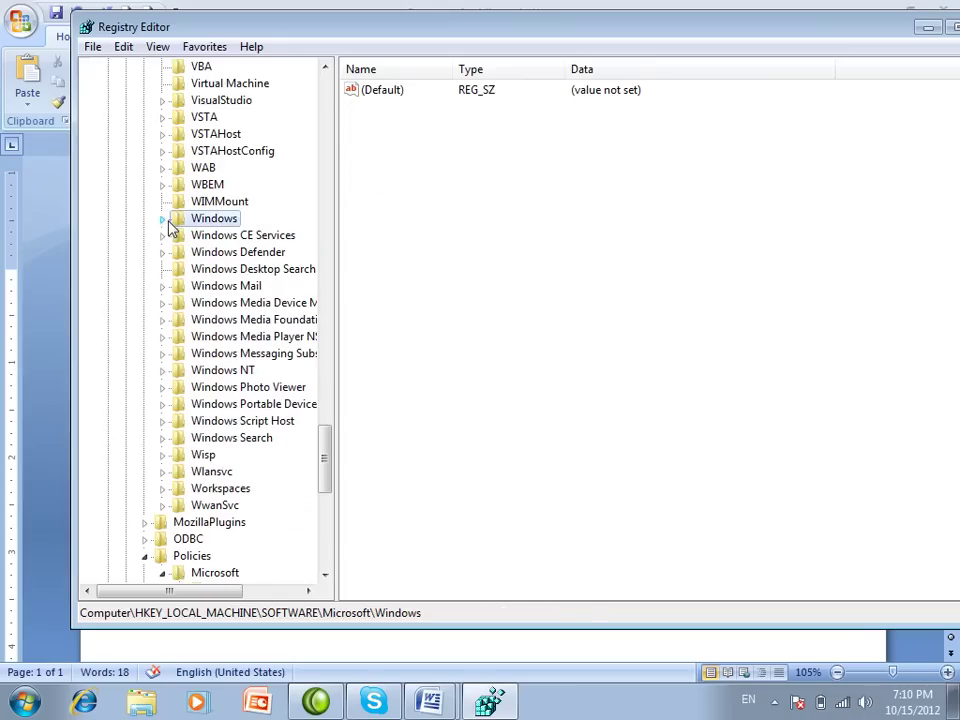
{"action": "left_click", "coordinate": [164, 219]}
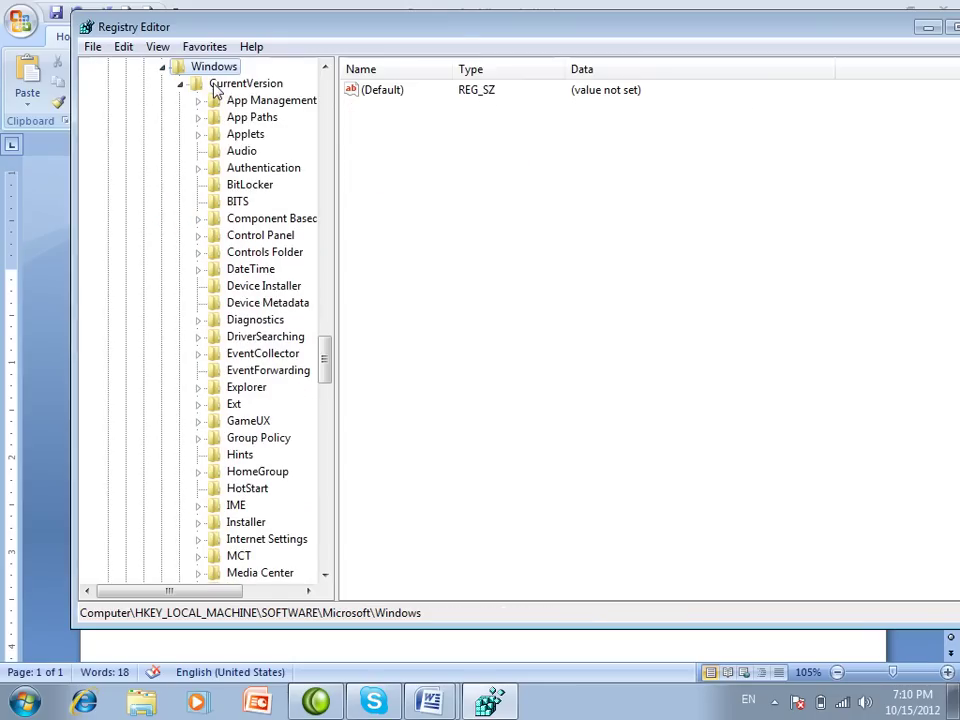
{"action": "left_click", "coordinate": [181, 84]}
{"action": "left_click", "coordinate": [181, 84]}
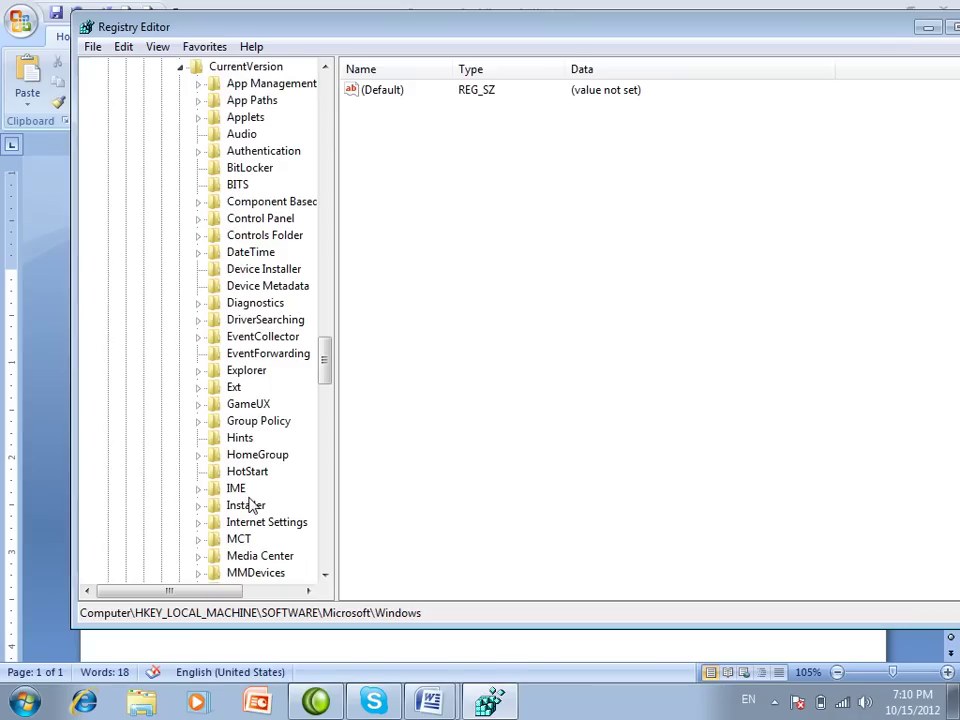
{"action": "key", "text": "p"}
{"action": "key", "text": "p"}
{"action": "key", "text": "p"}
{"action": "key", "text": "p"}
{"action": "key", "text": "p"}
{"action": "key", "text": "p"}
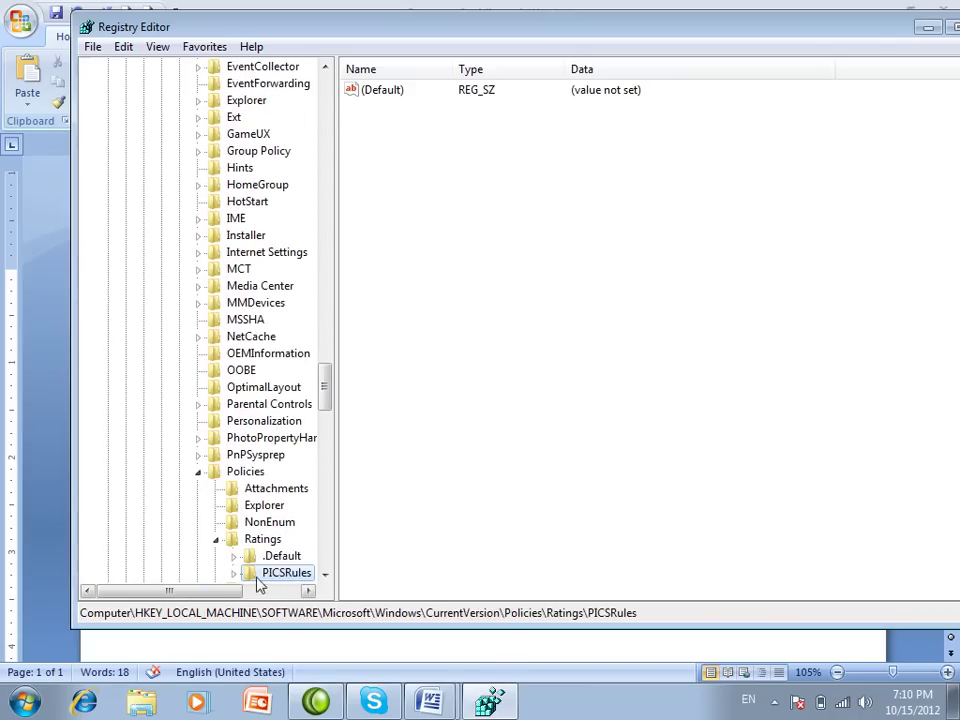
Step: Expand Policies and select Ratings to show its FileName0, Hint and Key values
{"action": "left_click", "coordinate": [199, 471]}
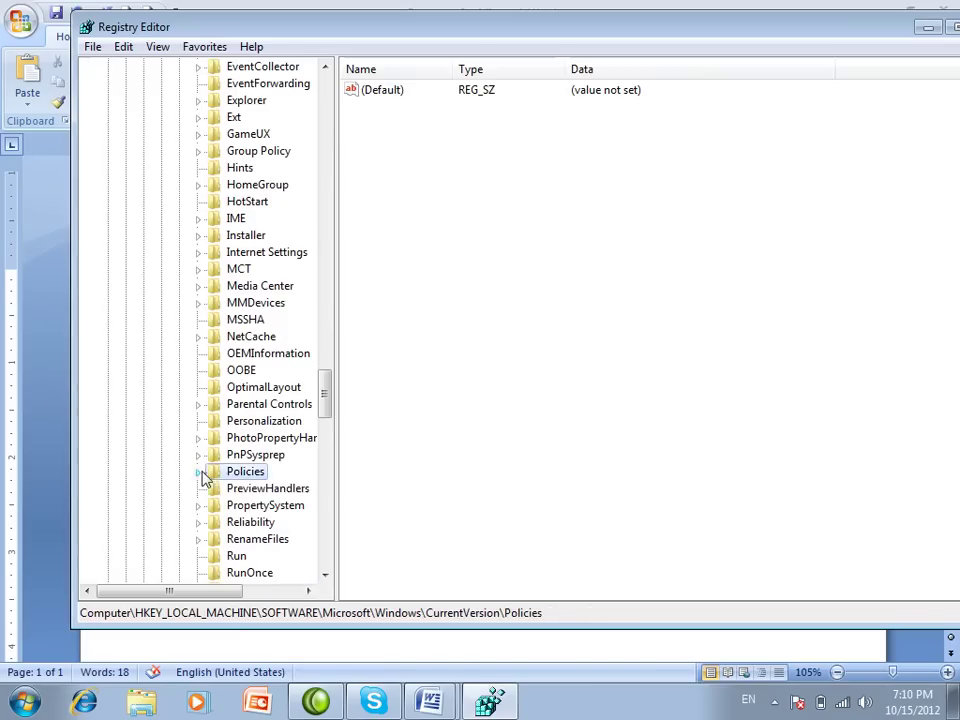
{"action": "left_click", "coordinate": [199, 470]}
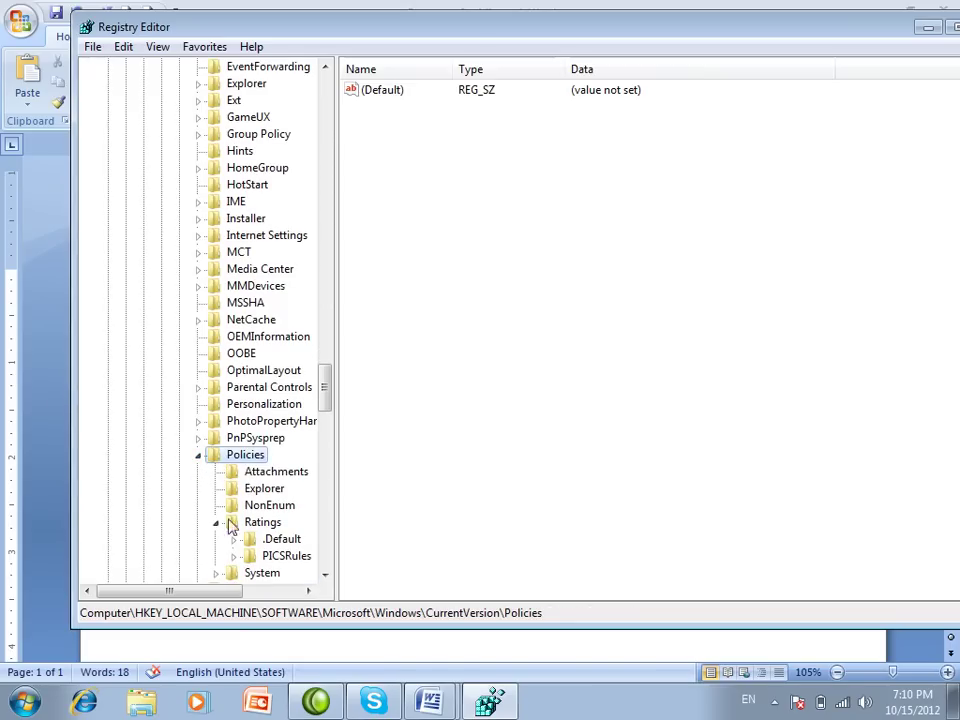
{"action": "left_click", "coordinate": [216, 522]}
{"action": "left_click", "coordinate": [259, 522]}
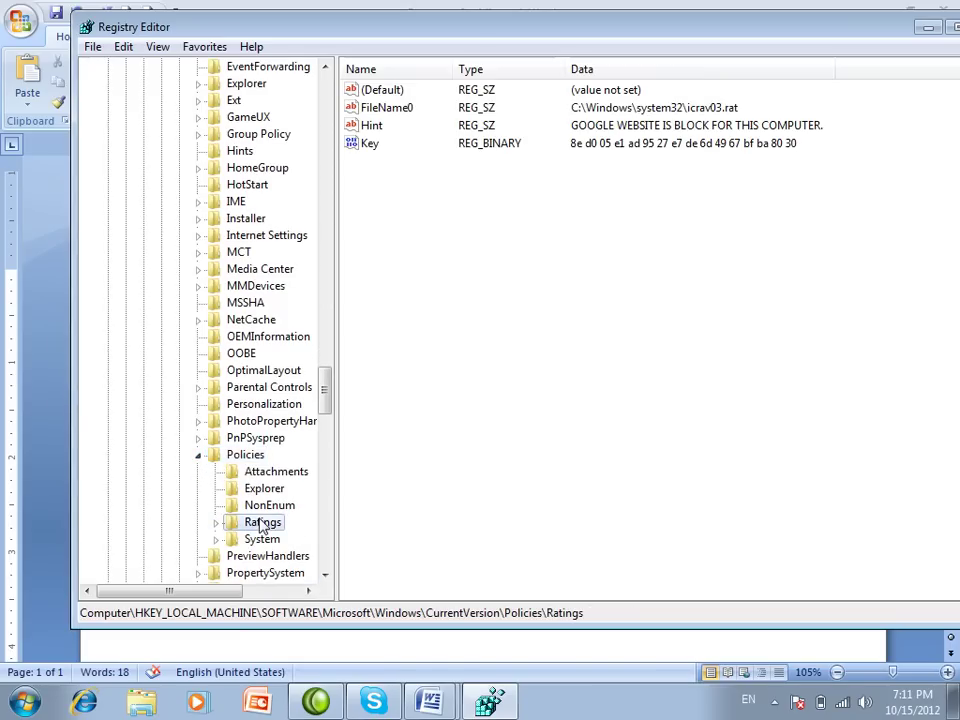
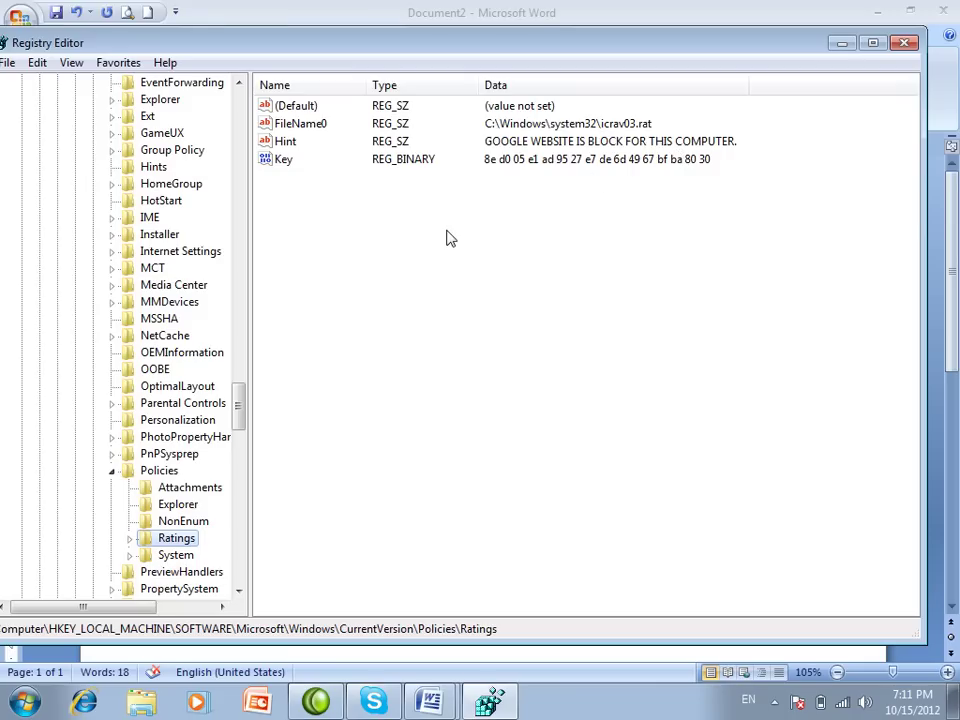
Step: Delete the Key binary value from the Ratings key and confirm the deletion
{"action": "left_click", "coordinate": [388, 168]}
{"action": "right_click", "coordinate": [390, 167]}
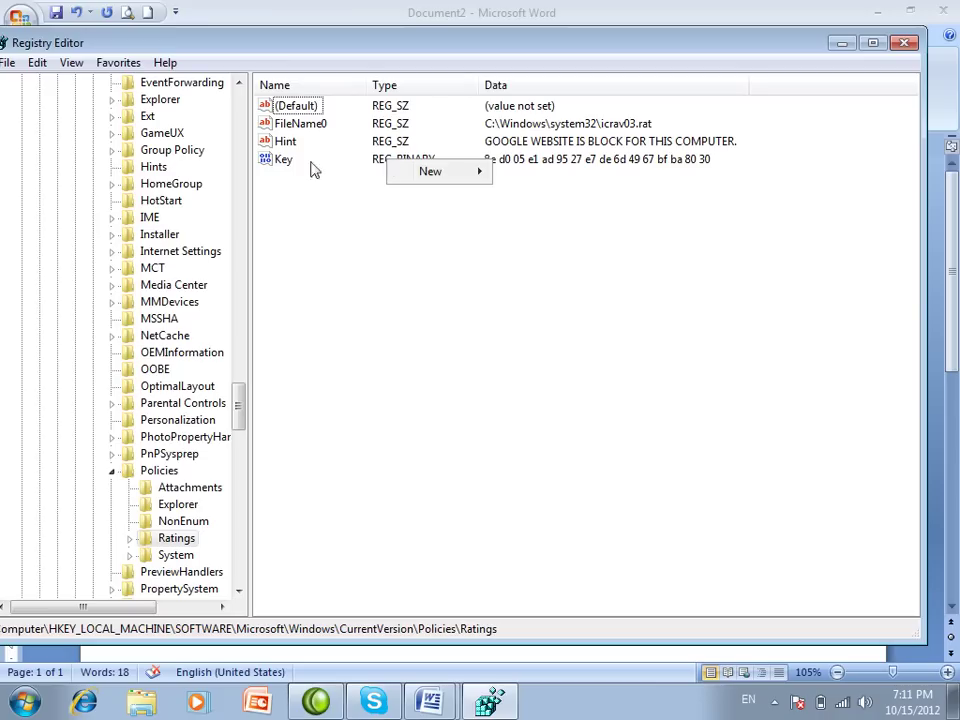
{"action": "left_click", "coordinate": [280, 161]}
{"action": "right_click", "coordinate": [277, 160]}
{"action": "left_click", "coordinate": [337, 228]}
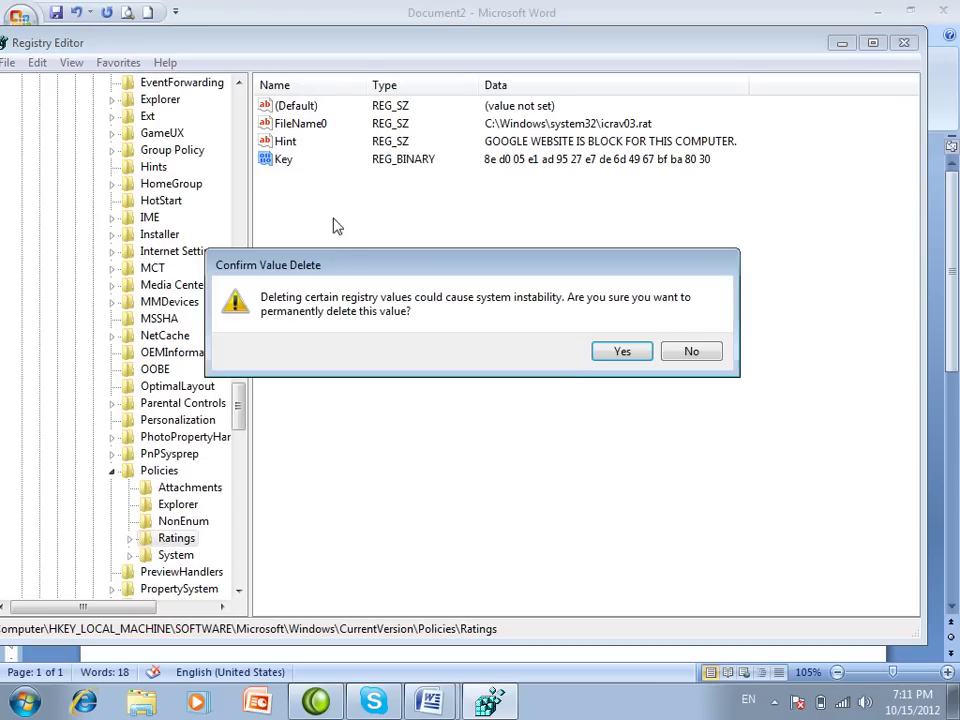
{"action": "left_click", "coordinate": [630, 357]}
Step: Choose Delete on the Hint value, leaving the Confirm Value Delete dialog open
{"action": "left_click", "coordinate": [290, 143]}
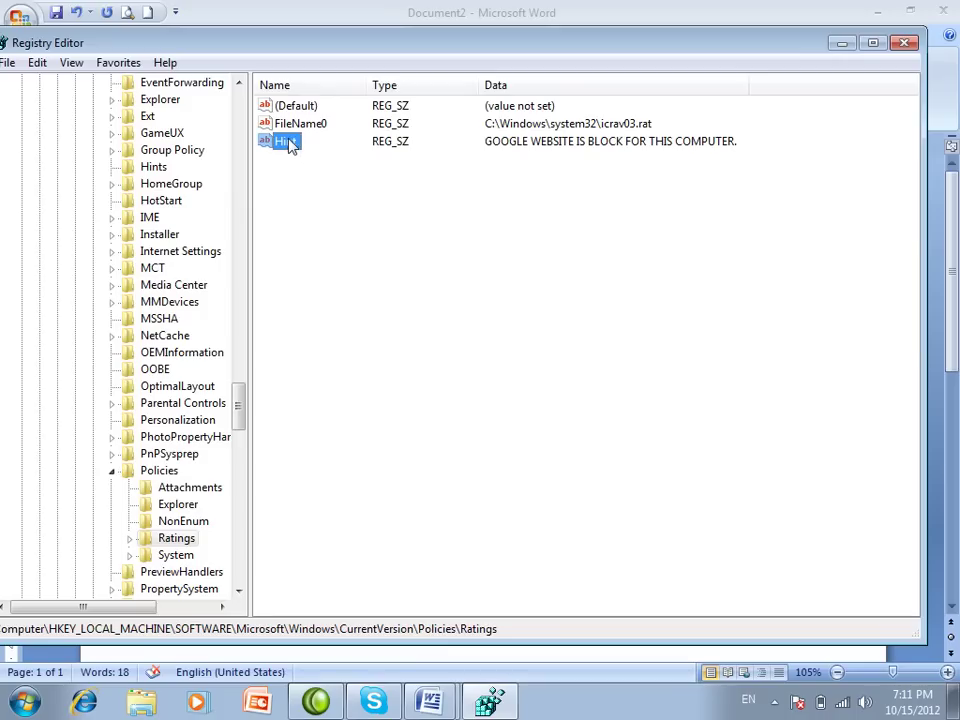
{"action": "right_click", "coordinate": [291, 141]}
{"action": "left_click", "coordinate": [336, 207]}
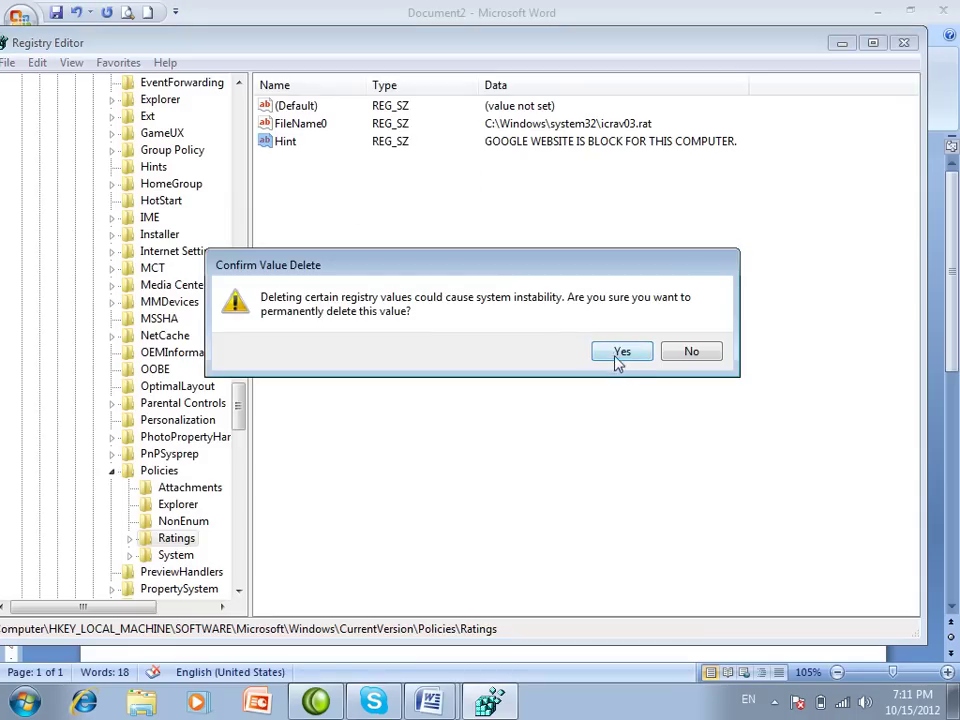
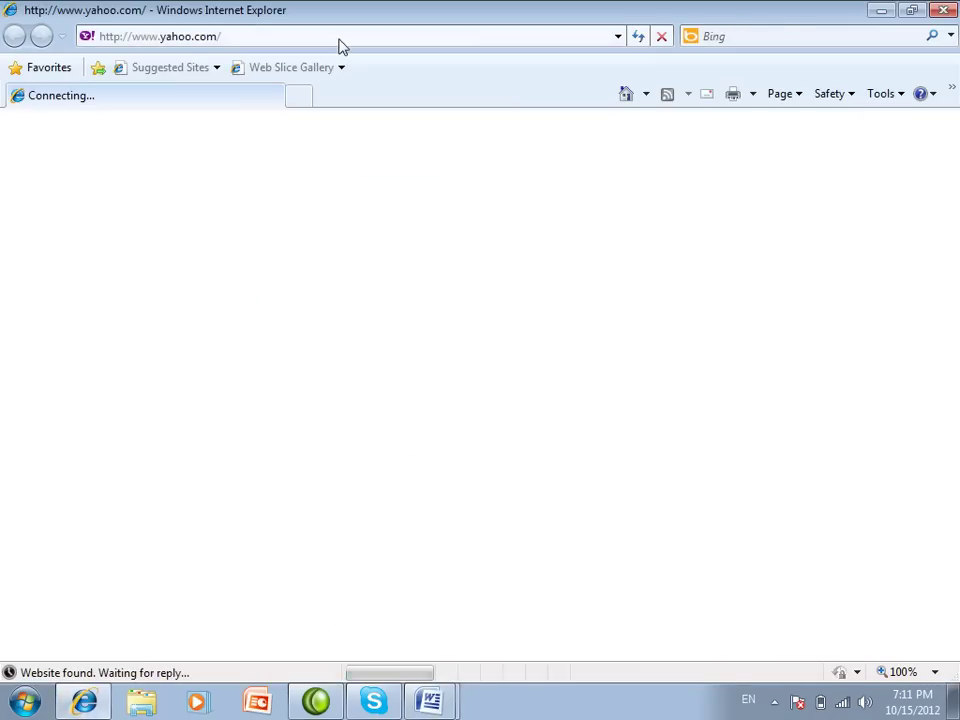
Step: Browse to google.com from Internet Explorer's address bar, then return to the Word document
{"action": "left_click", "coordinate": [339, 38]}
{"action": "type", "text": "google"}
{"action": "left_click", "coordinate": [219, 60]}
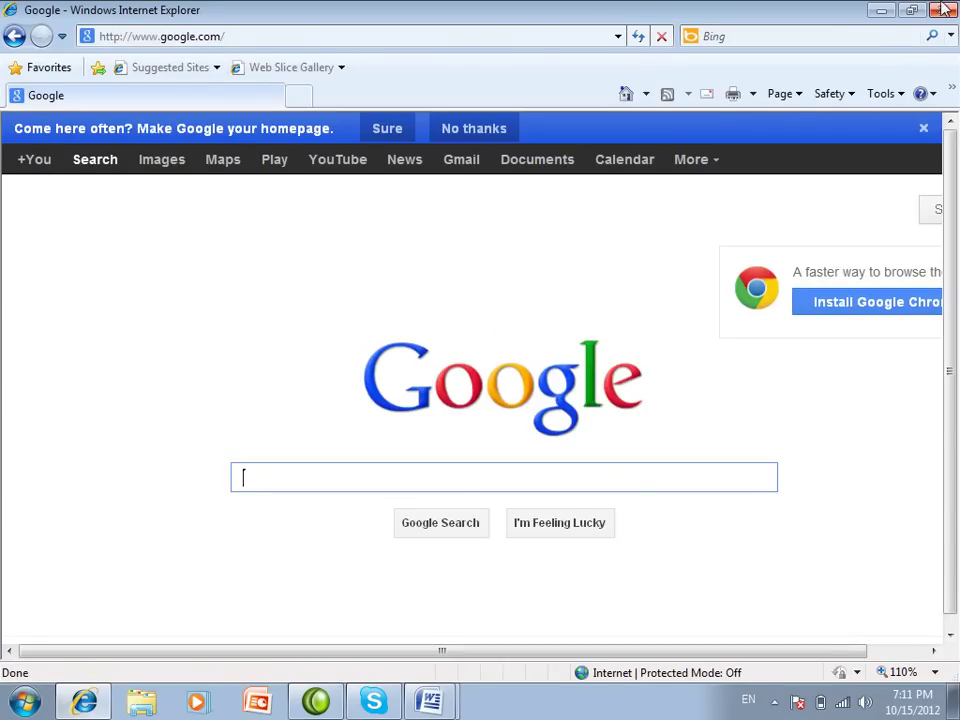
{"action": "left_click", "coordinate": [430, 700]}
{"action": "left_click", "coordinate": [403, 636]}
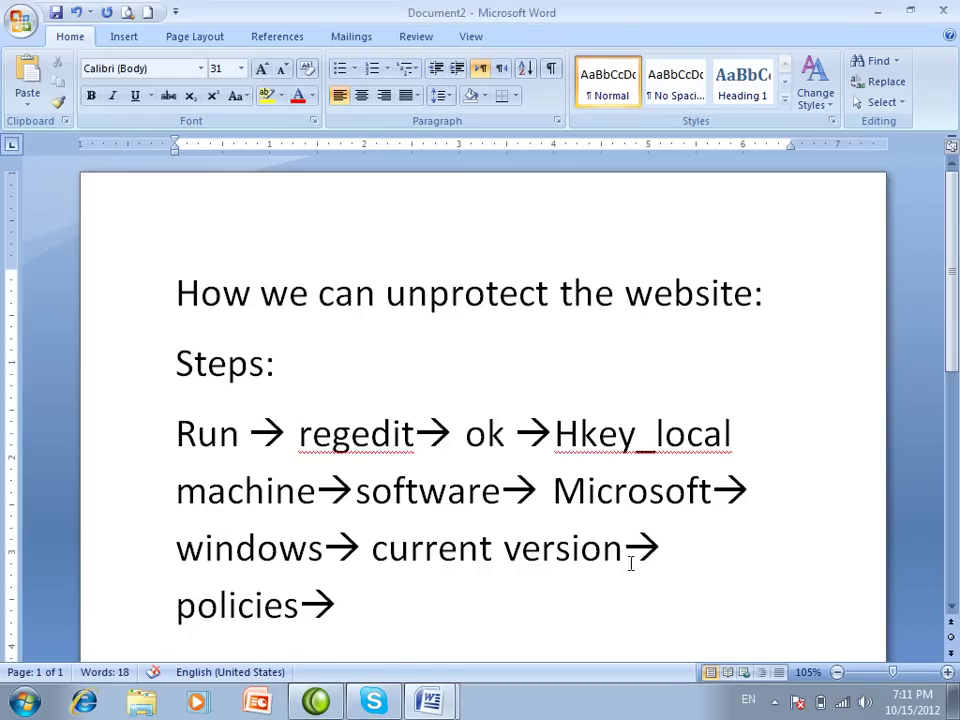
Step: Clean up stray characters and type 'ratting' after 'policies→' in the registry path line
{"action": "left_click", "coordinate": [678, 540]}
{"action": "type", "text": "e"}
{"action": "key", "text": "BackSpace"}
{"action": "left_click", "coordinate": [525, 600]}
{"action": "type", "text": "ein"}
{"action": "key", "text": "BackSpace"}
{"action": "key", "text": "BackSpace"}
{"action": "key", "text": "BackSpace"}
{"action": "type", "text": "ratting"}
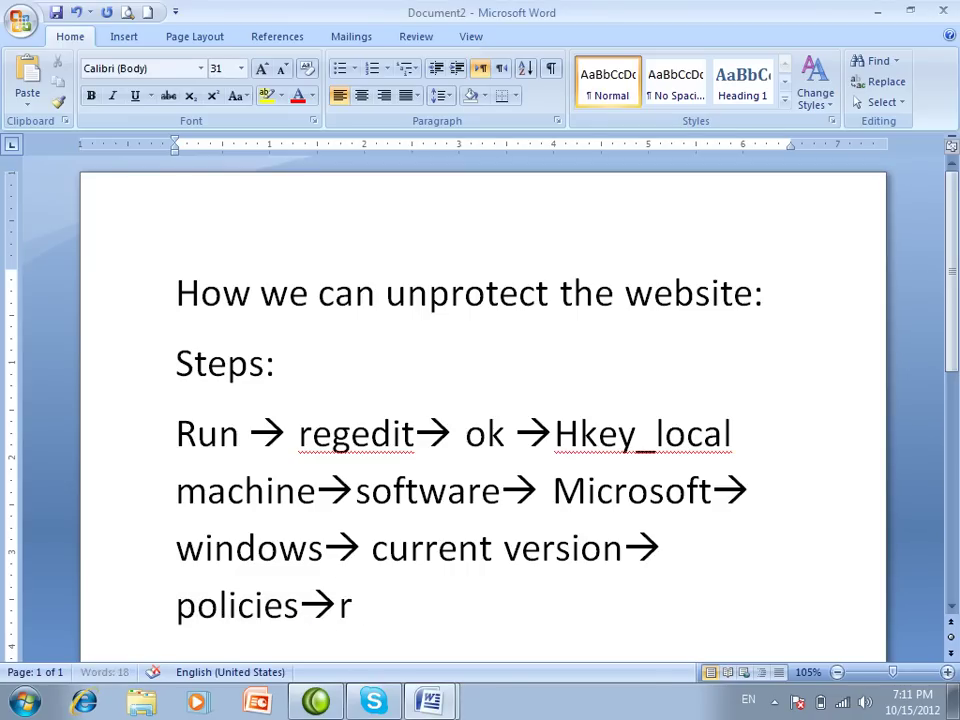
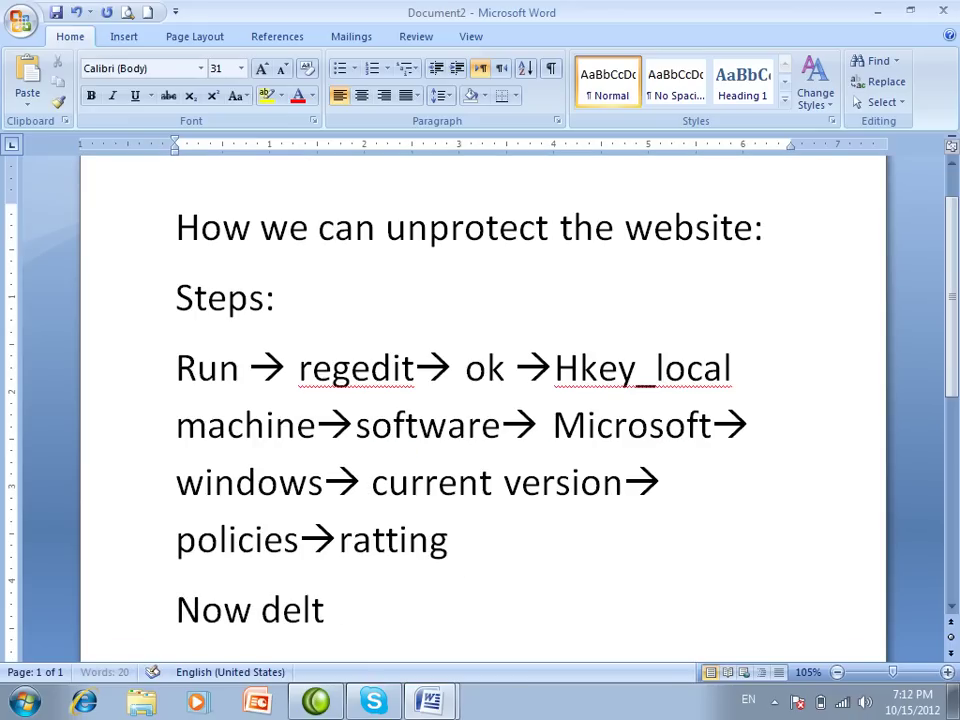
Step: Fix the misspelling to 'delete' and finish the last line with 'the hint and key.'
{"action": "type", "text": "e"}
{"action": "key", "text": "Right"}
Step: Finish the last step as 'Now delete the hint and key.' and start a new line
{"action": "type", "text": "e the"}
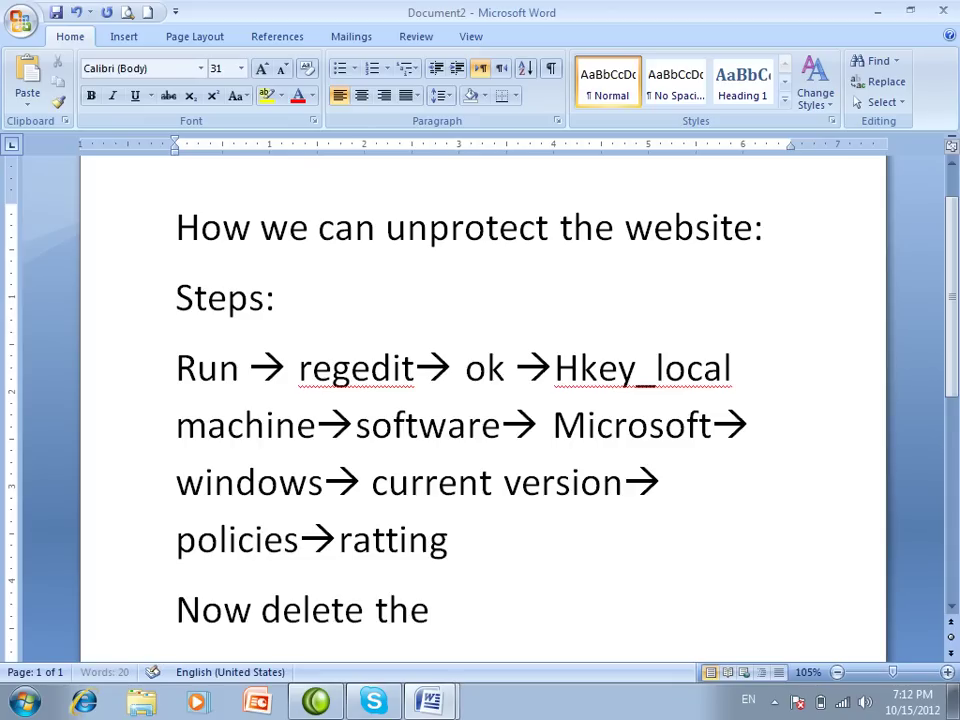
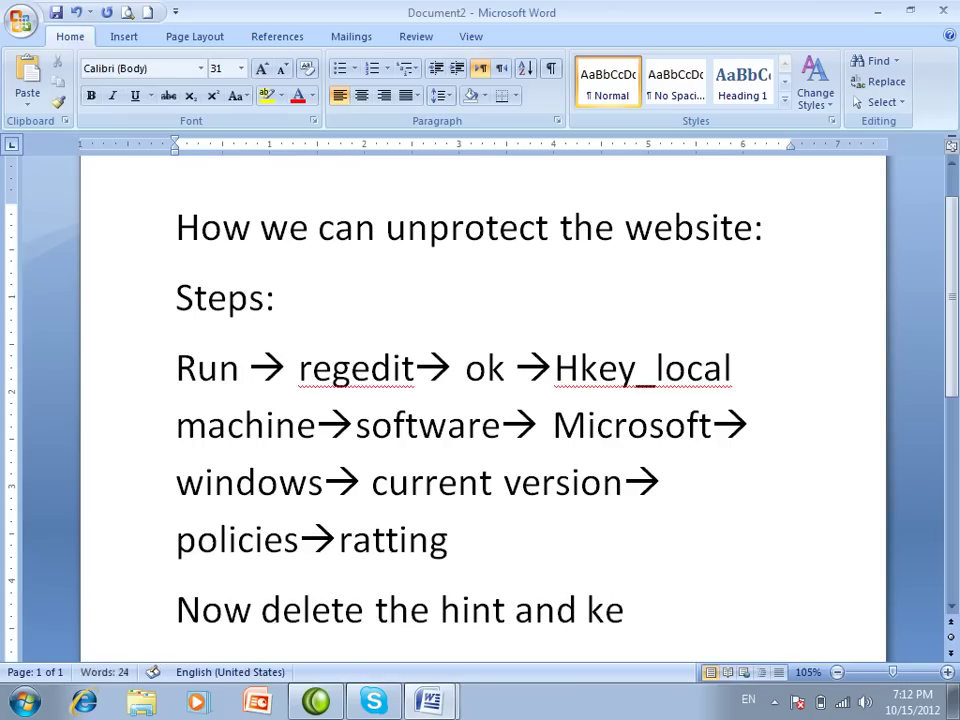
Step: Finish the last step as 'Now delete the hint and key.' and start a new line
{"action": "type", "text": "."}
{"action": "key", "text": "Return"}
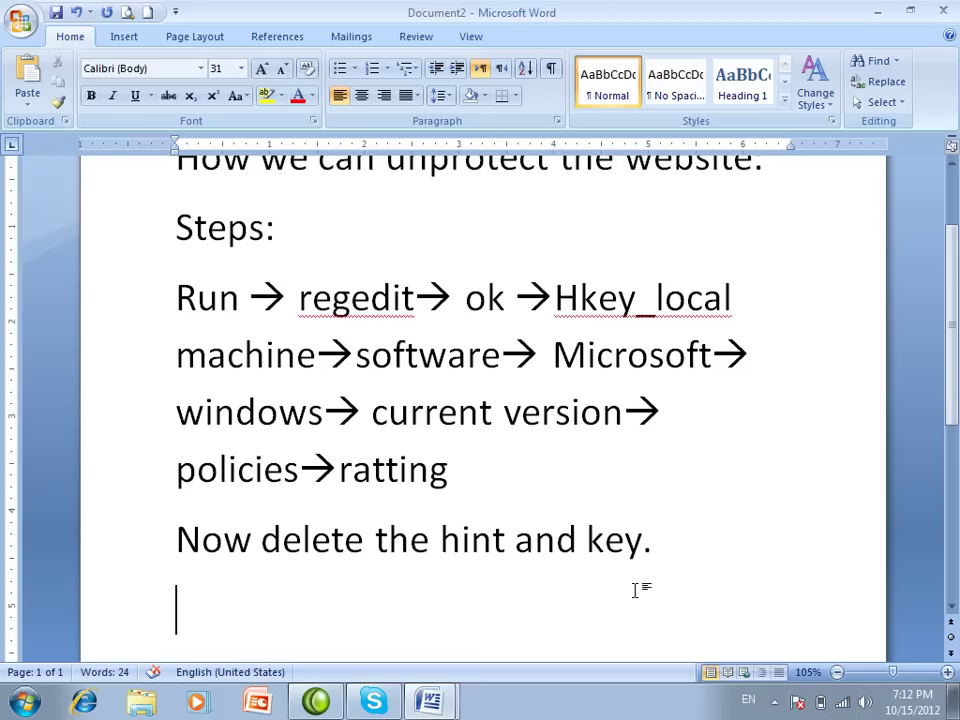
Step: In Camtasia Studio, start a new screen recording and cancel the wizard, twice
{"action": "left_click", "coordinate": [325, 708]}
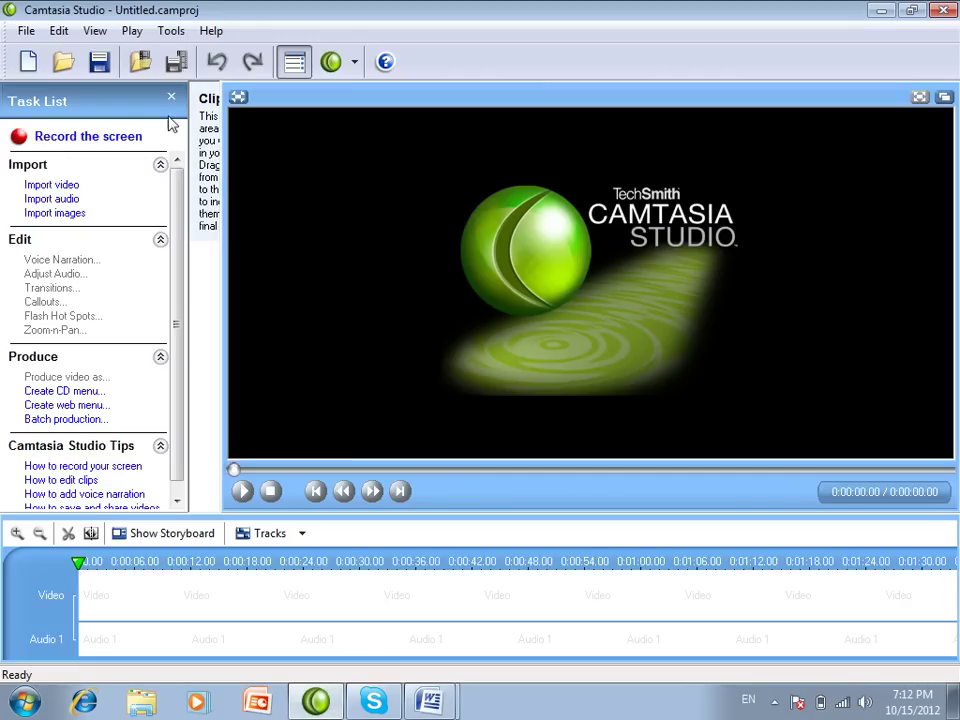
{"action": "left_click", "coordinate": [88, 137]}
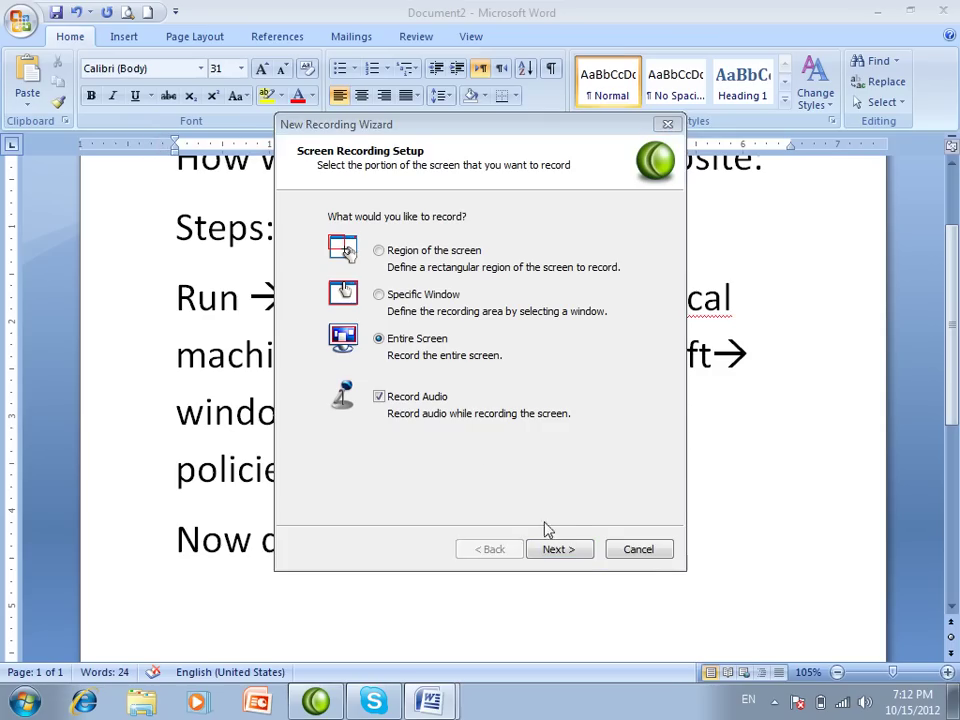
{"action": "left_click", "coordinate": [645, 555]}
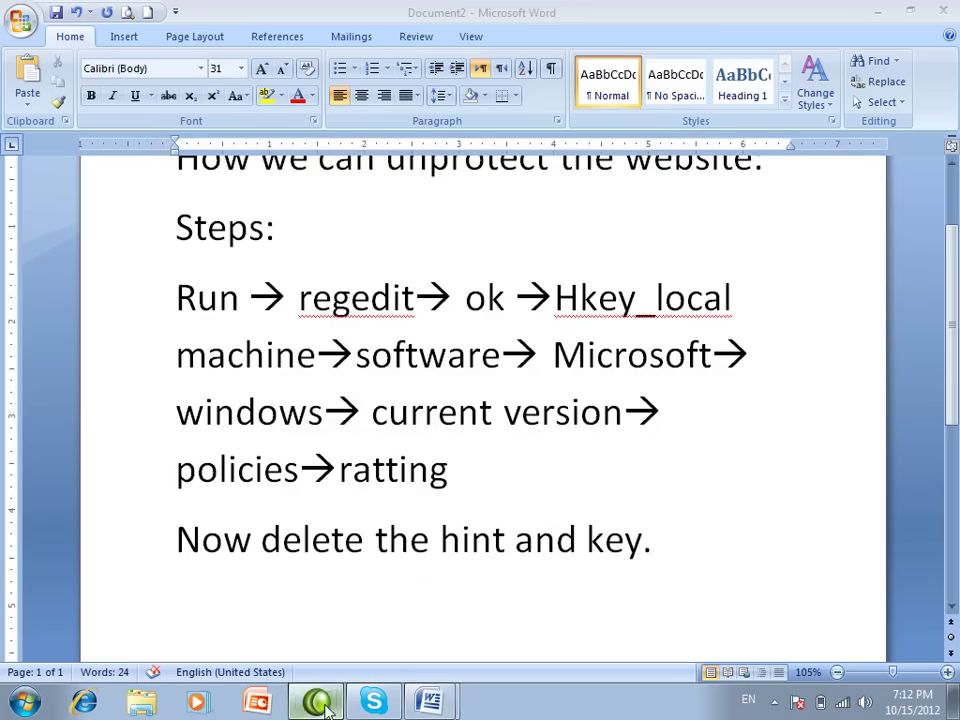
{"action": "left_click", "coordinate": [88, 137]}
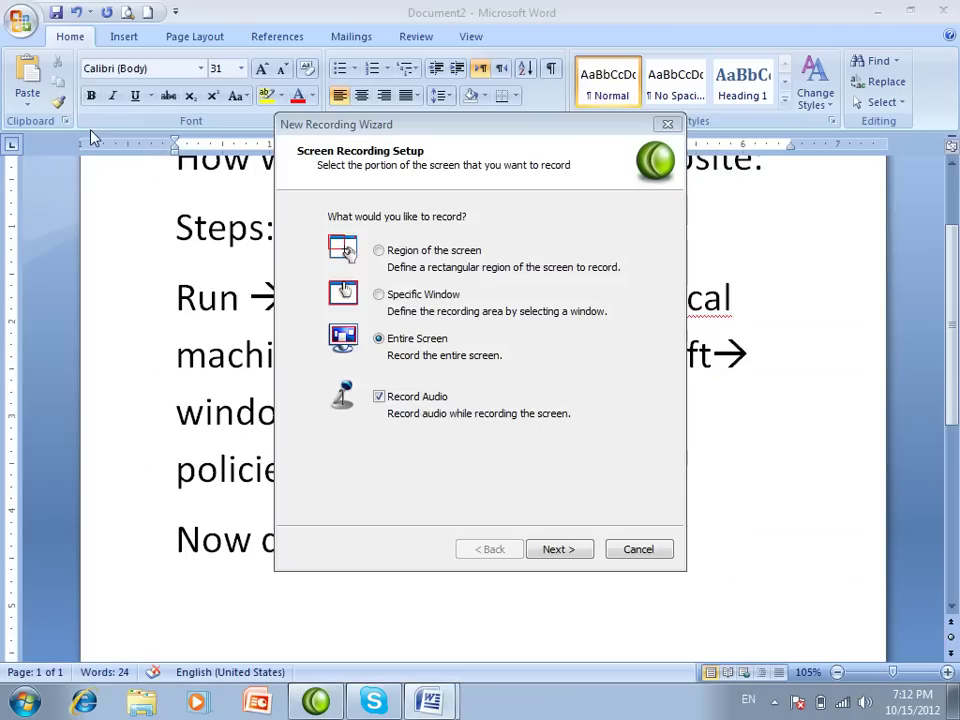
{"action": "left_click", "coordinate": [637, 552]}
Step: Show the hidden notification icons, then reopen and cancel Camtasia's New Recording Wizard
{"action": "left_click", "coordinate": [775, 702]}
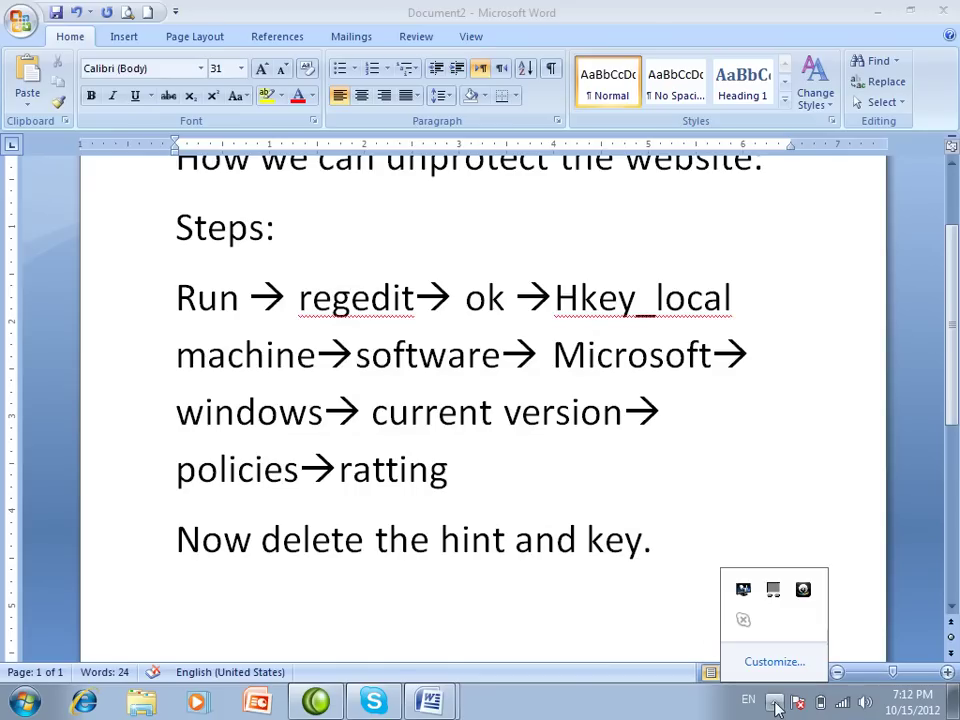
{"action": "left_click", "coordinate": [316, 706]}
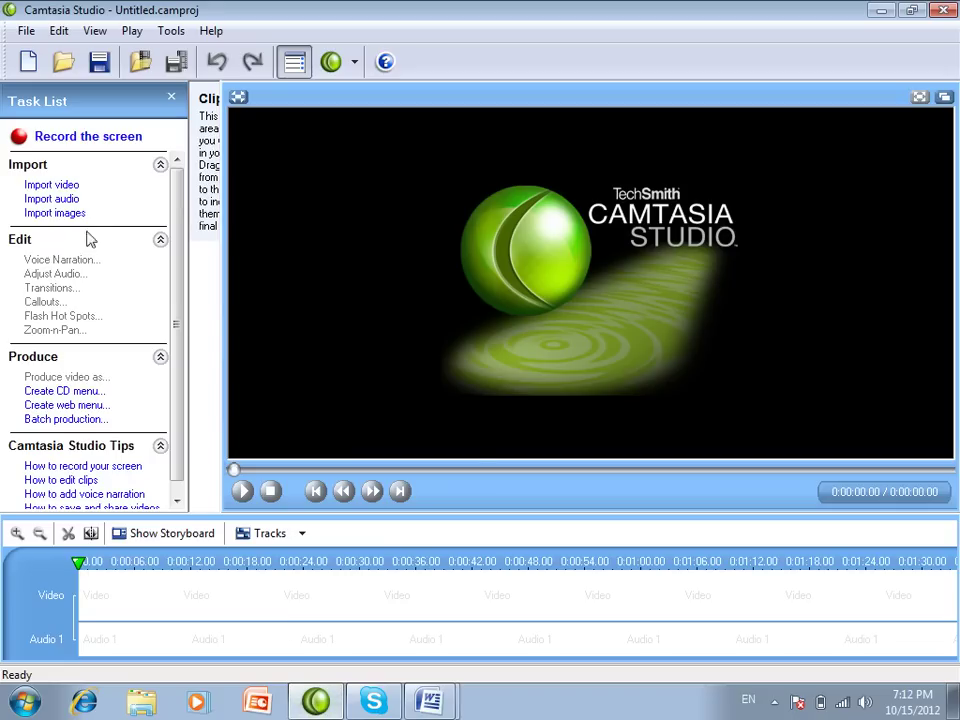
{"action": "left_click", "coordinate": [56, 140]}
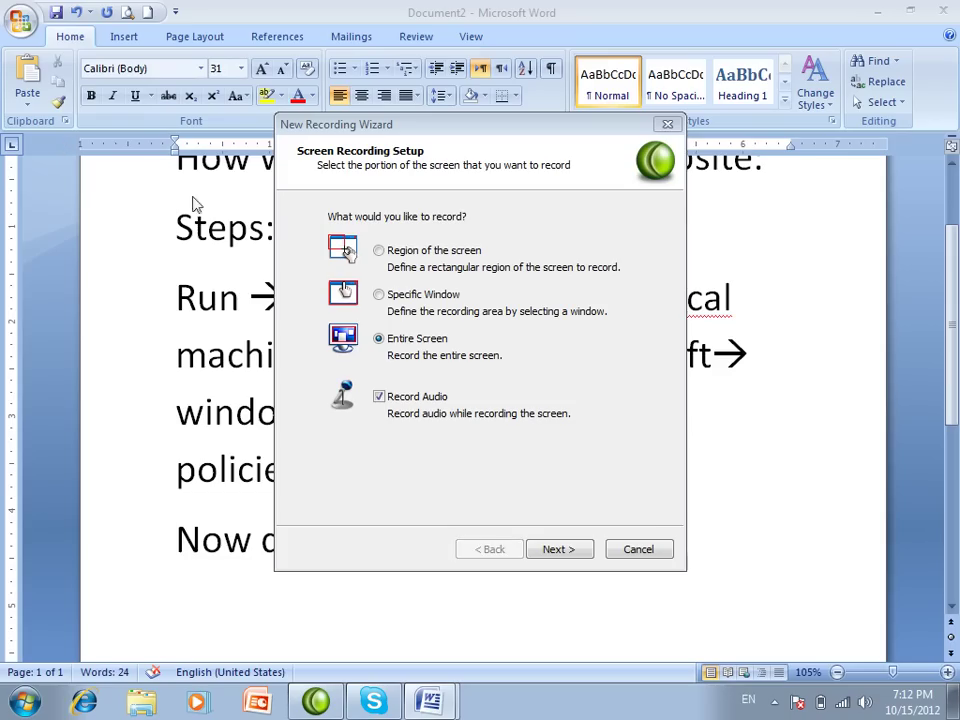
{"action": "left_click", "coordinate": [640, 550]}
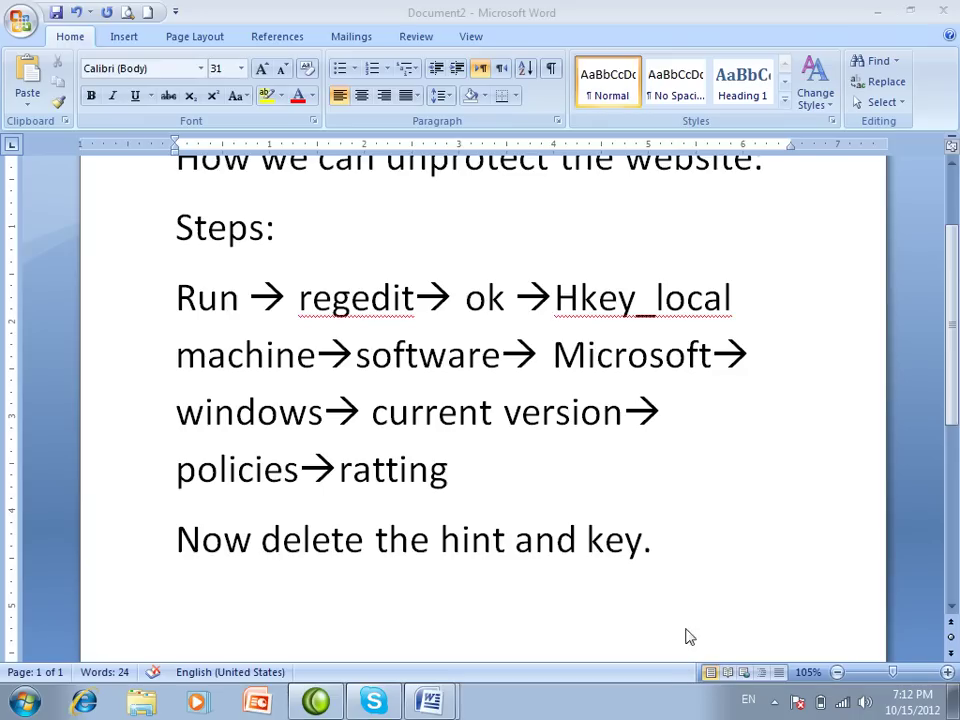
Step: Start Task Manager from the taskbar and drag it toward the screen centre
{"action": "right_click", "coordinate": [672, 708]}
{"action": "left_click", "coordinate": [700, 645]}
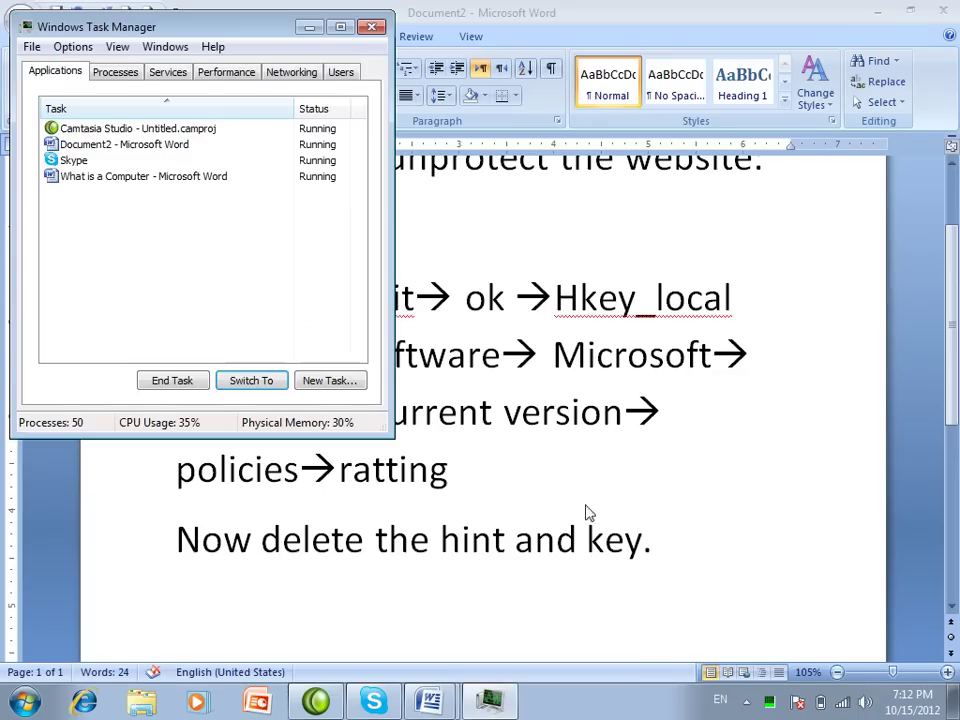
{"action": "left_click_drag", "start_coordinate": [214, 32], "coordinate": [561, 84]}
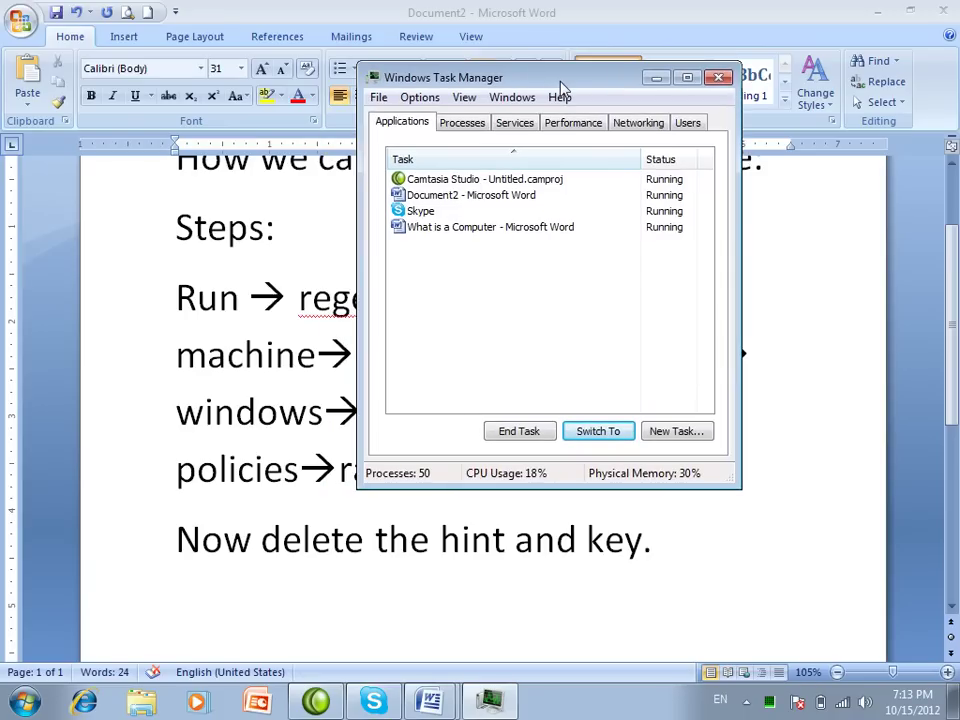
Step: Minimize Document2 and the What is a Computer document, move Task Manager top-right, and restore Camtasia Studio
{"action": "left_click", "coordinate": [878, 20]}
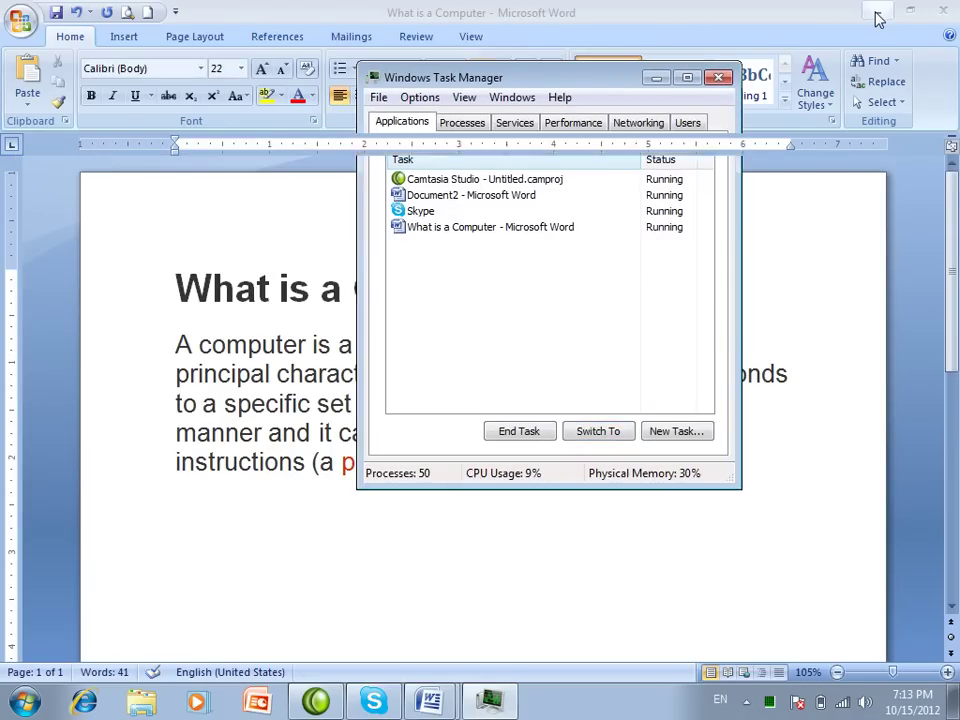
{"action": "left_click", "coordinate": [874, 17]}
{"action": "left_click_drag", "start_coordinate": [492, 78], "coordinate": [620, 61]}
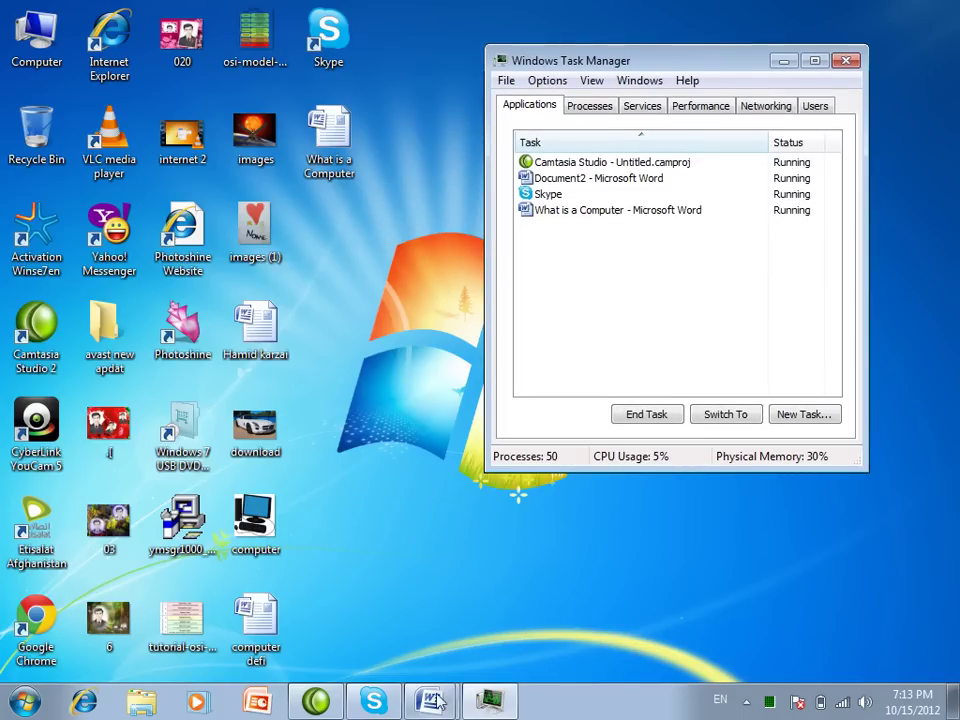
{"action": "left_click", "coordinate": [314, 702]}
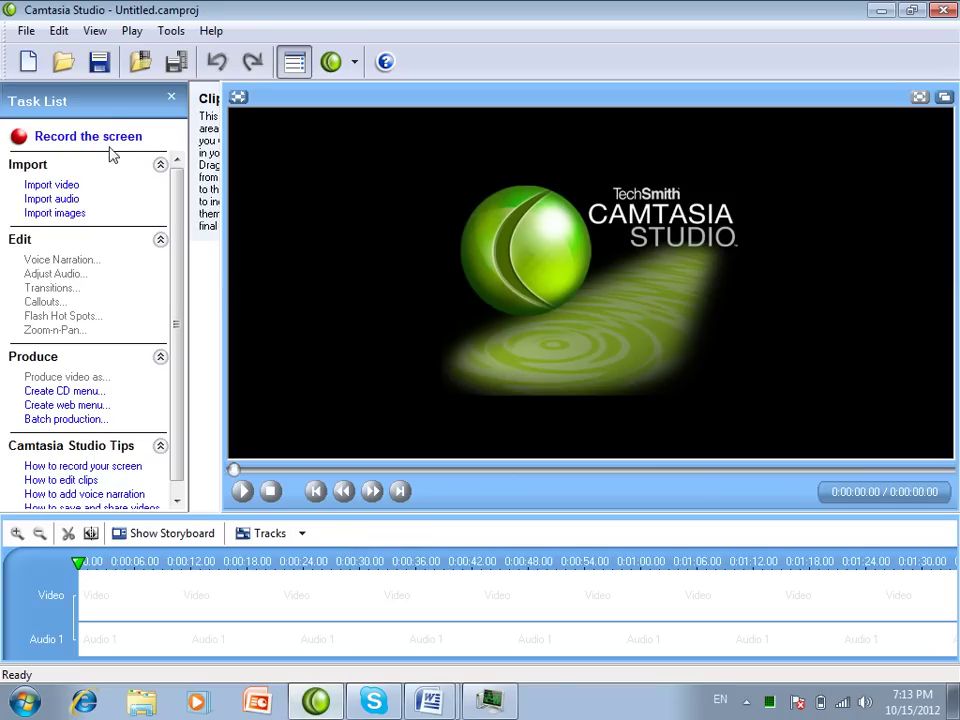
Step: Run the New Recording Wizard for the entire screen with audio through to Finish
{"action": "left_click", "coordinate": [92, 137]}
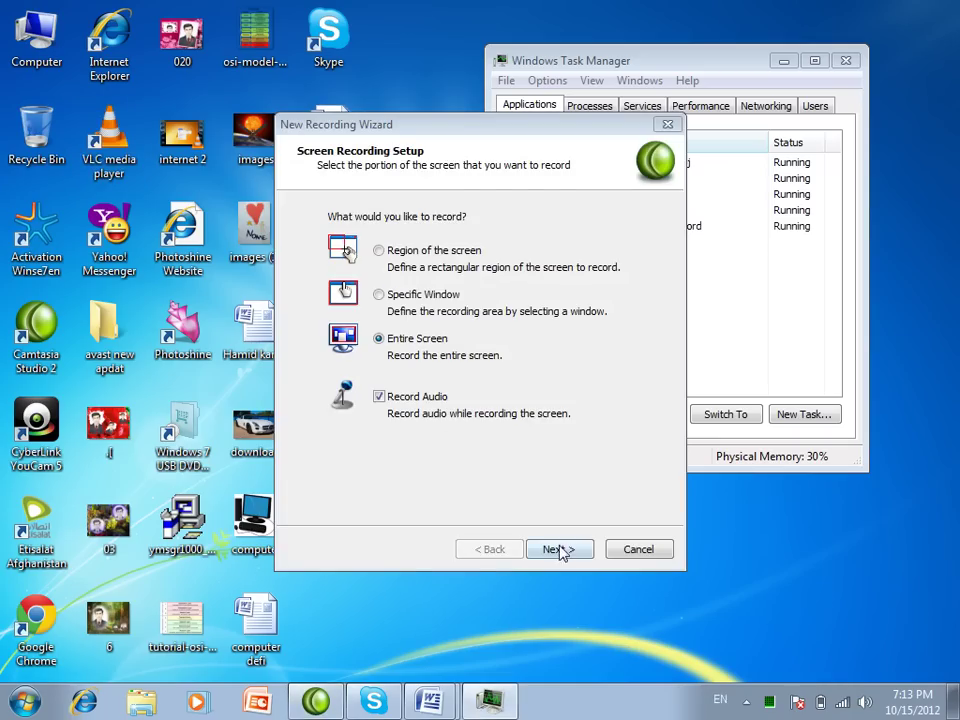
{"action": "left_click", "coordinate": [556, 549]}
{"action": "left_click", "coordinate": [560, 550]}
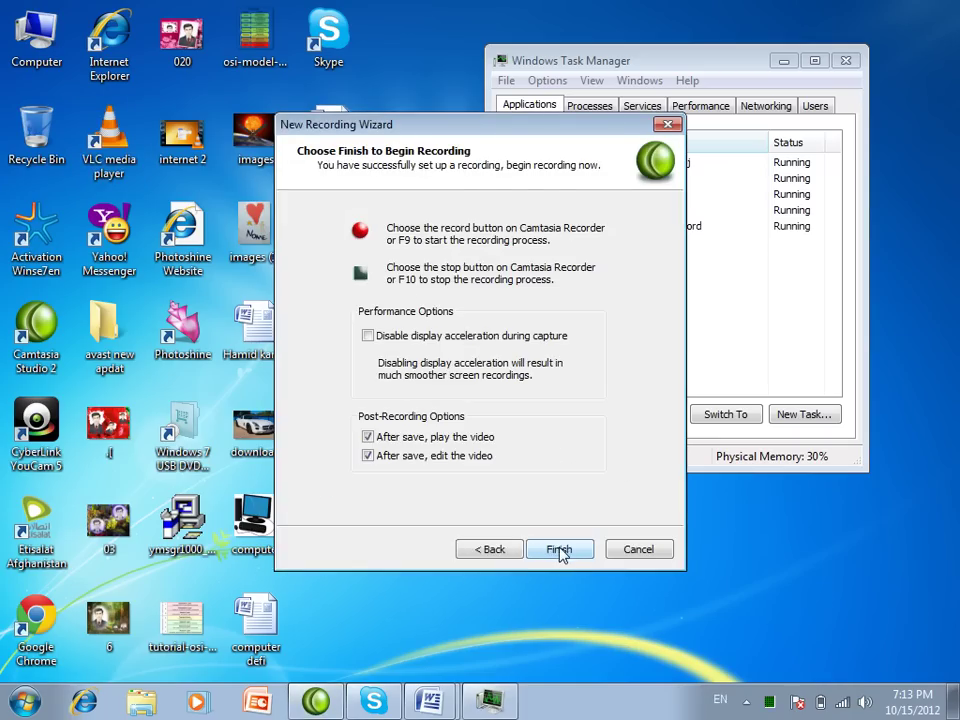
{"action": "left_click", "coordinate": [559, 550]}
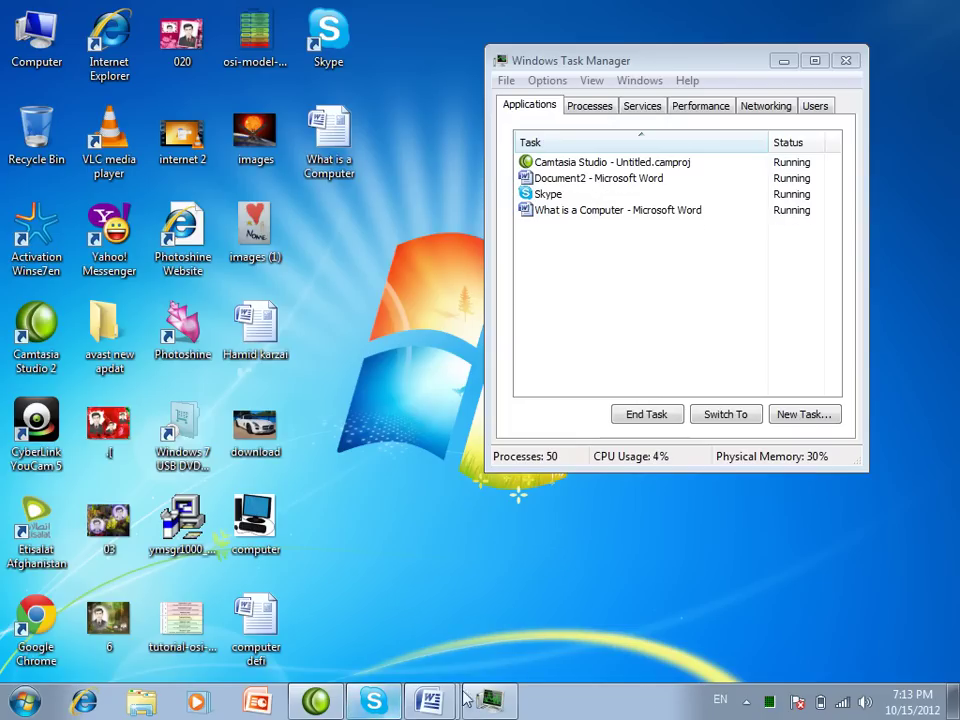
Step: Check the hidden notification area icons, then bring Camtasia Studio back to the front
{"action": "left_click", "coordinate": [745, 703]}
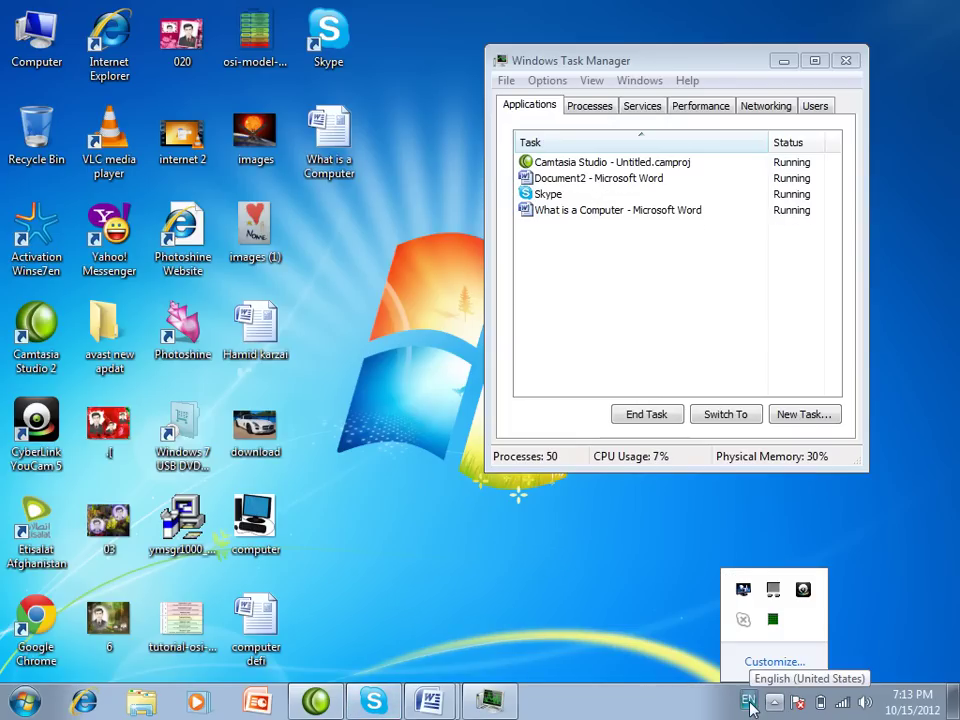
{"action": "left_click", "coordinate": [703, 321]}
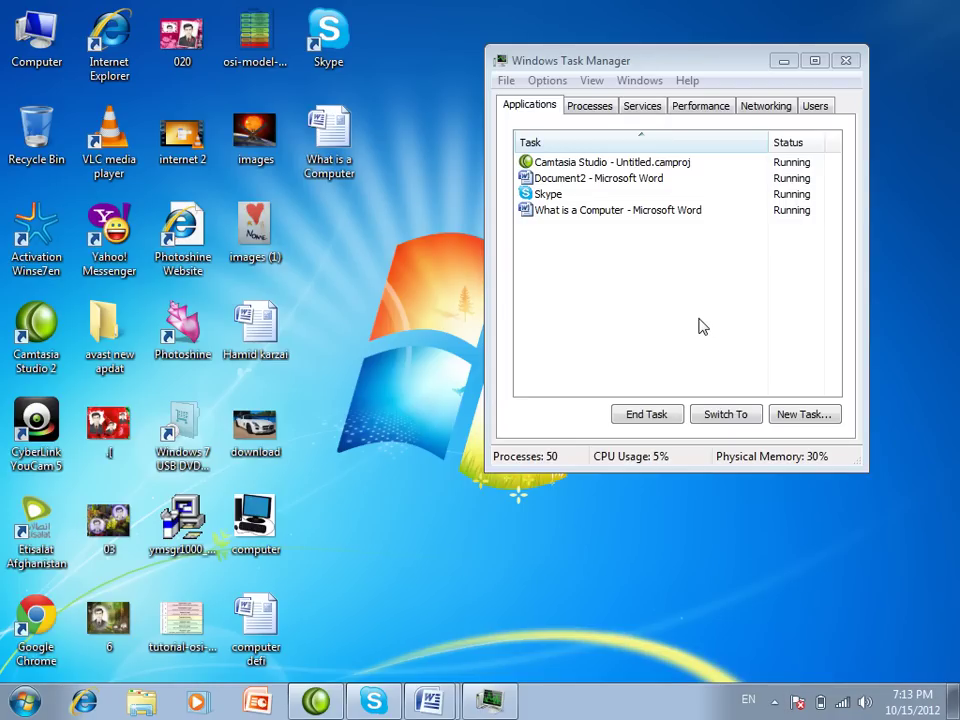
{"action": "left_click", "coordinate": [320, 703]}
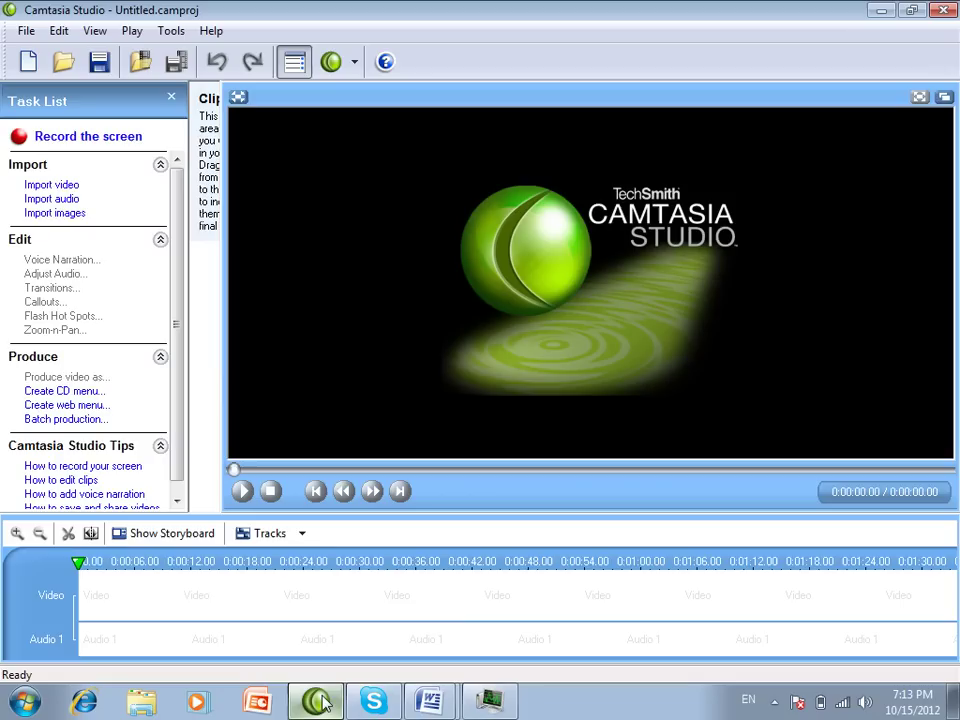
Step: Close Camtasia Studio and open CamRecorder.exe's file location from Task Manager's Processes list
{"action": "left_click", "coordinate": [945, 12]}
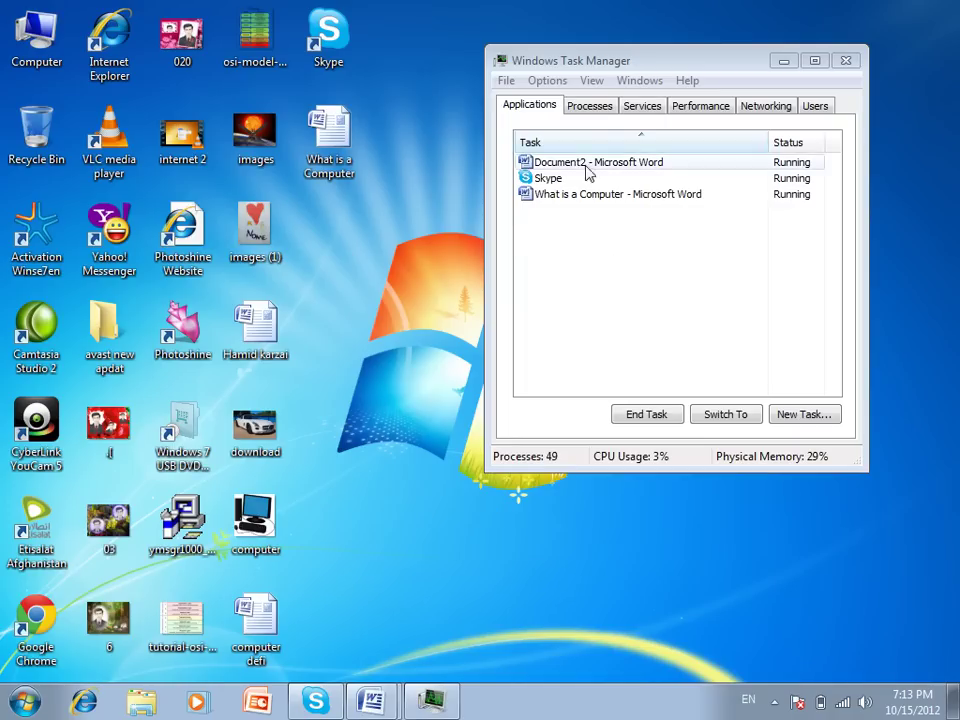
{"action": "left_click", "coordinate": [586, 108]}
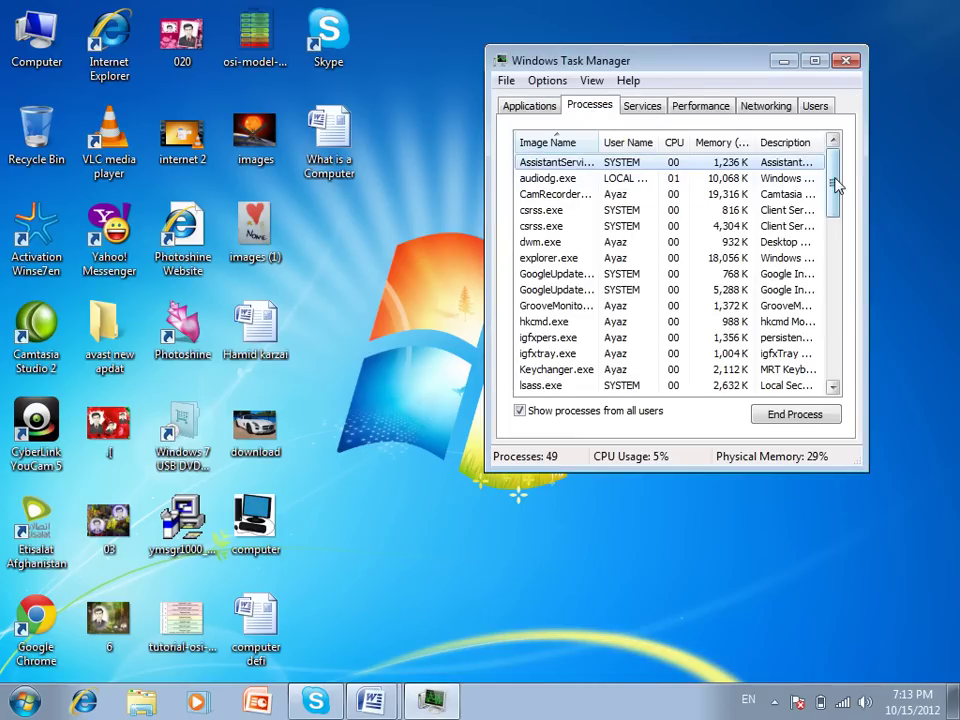
{"action": "left_click", "coordinate": [572, 196]}
{"action": "right_click", "coordinate": [571, 199]}
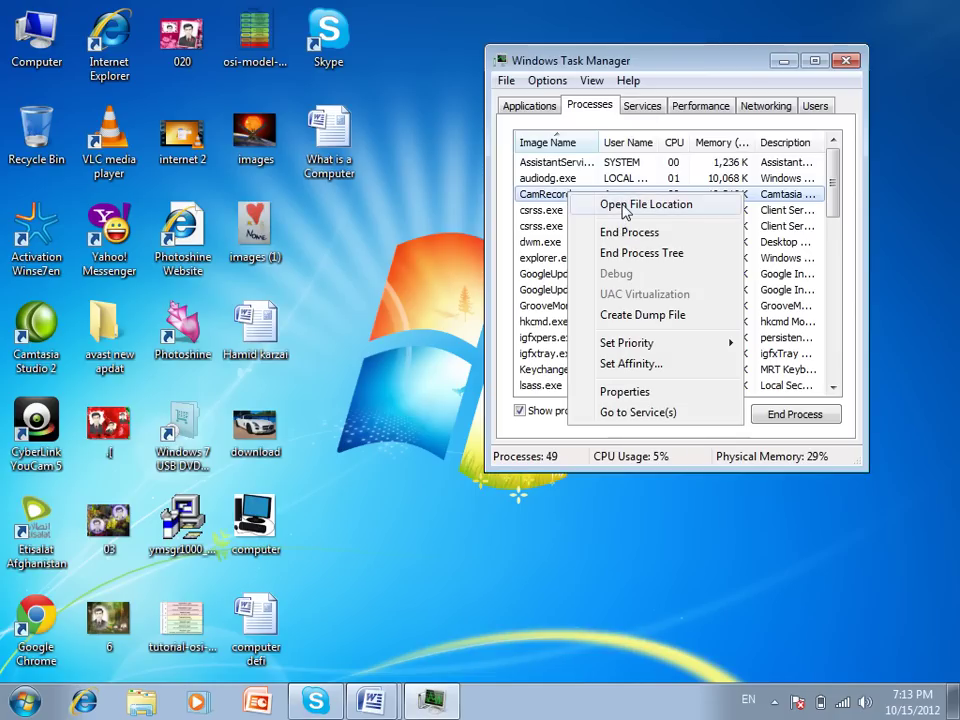
{"action": "left_click", "coordinate": [626, 206]}
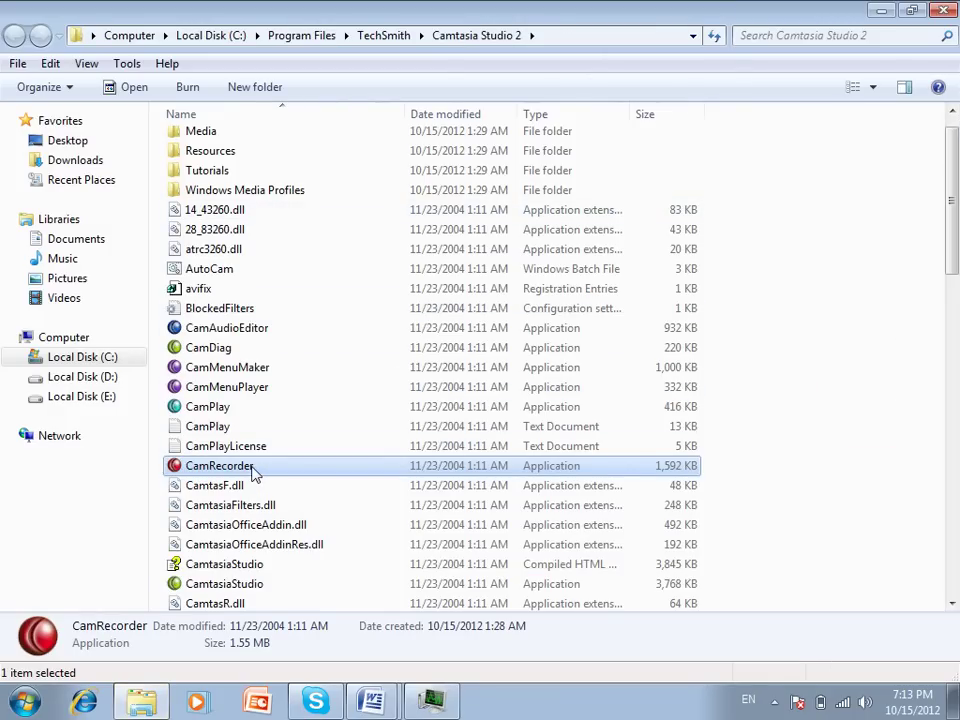
{"action": "left_click", "coordinate": [940, 10]}
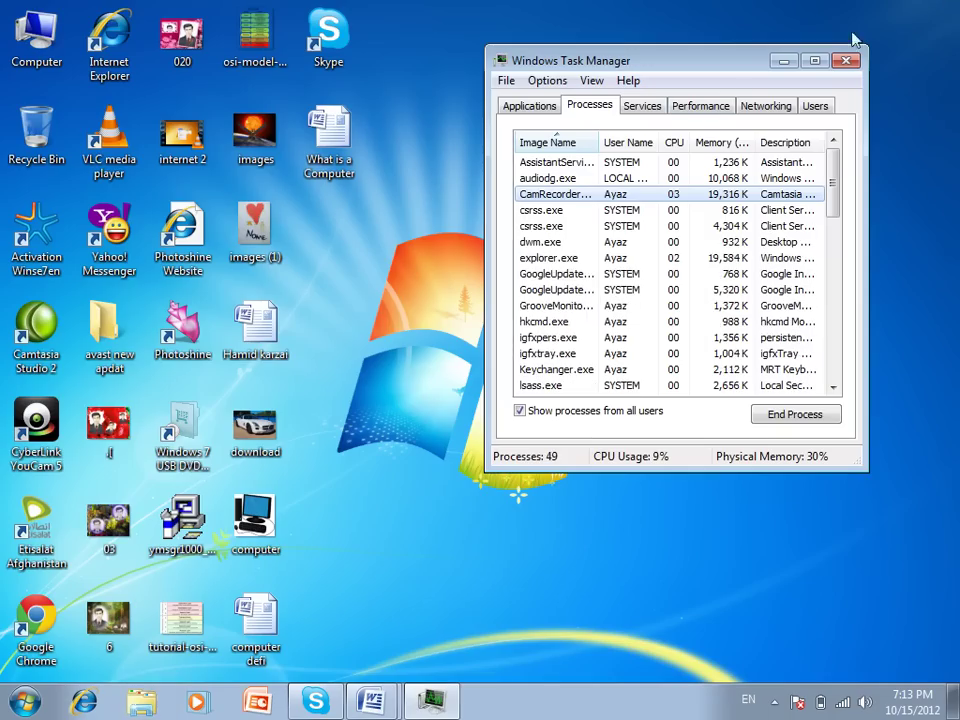
{"action": "right_click", "coordinate": [551, 201]}
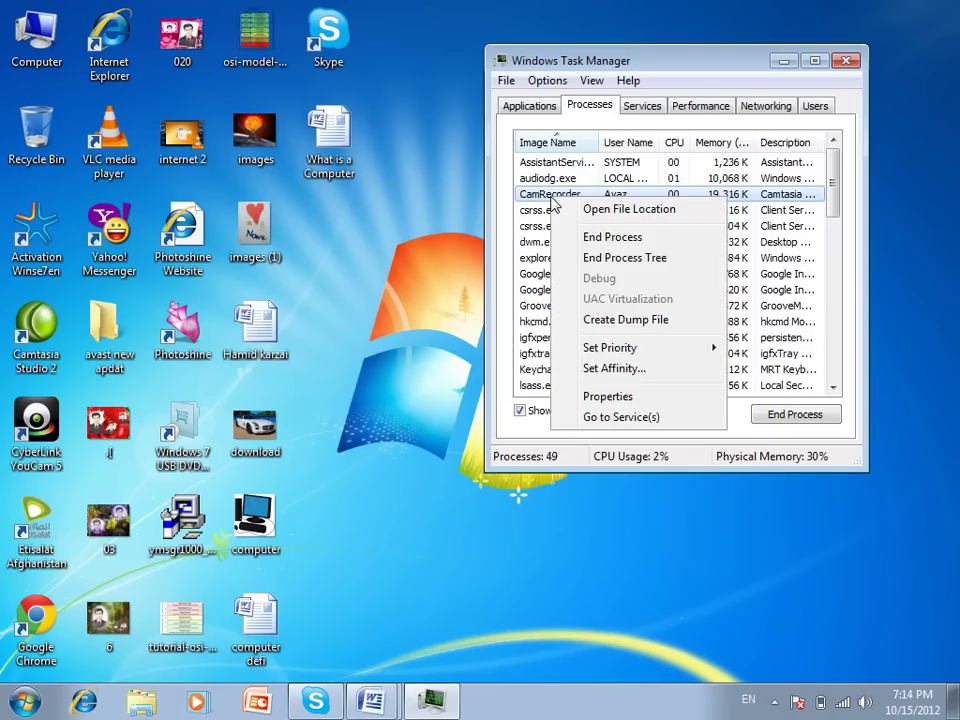
{"action": "left_click", "coordinate": [584, 208]}
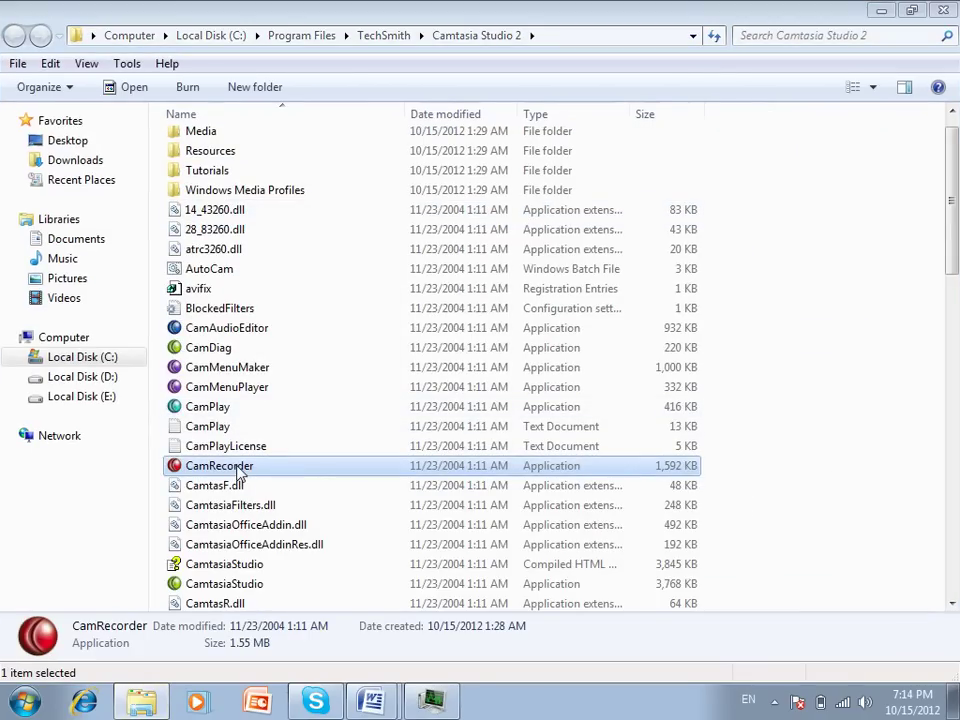
{"action": "left_click", "coordinate": [943, 10]}
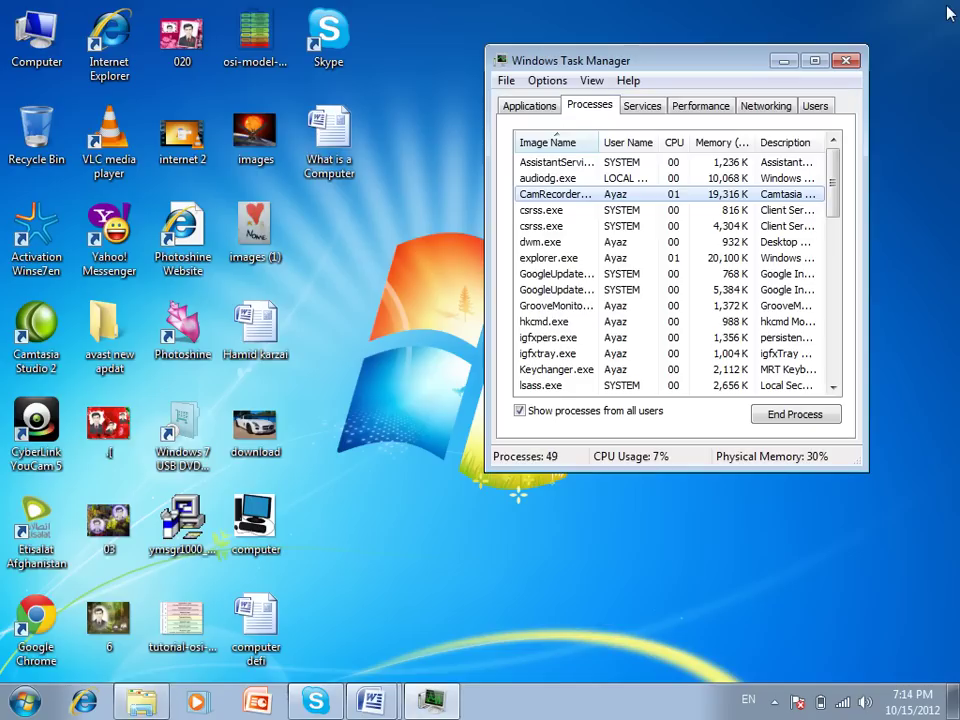
{"action": "left_click", "coordinate": [541, 106]}
{"action": "left_click", "coordinate": [589, 106]}
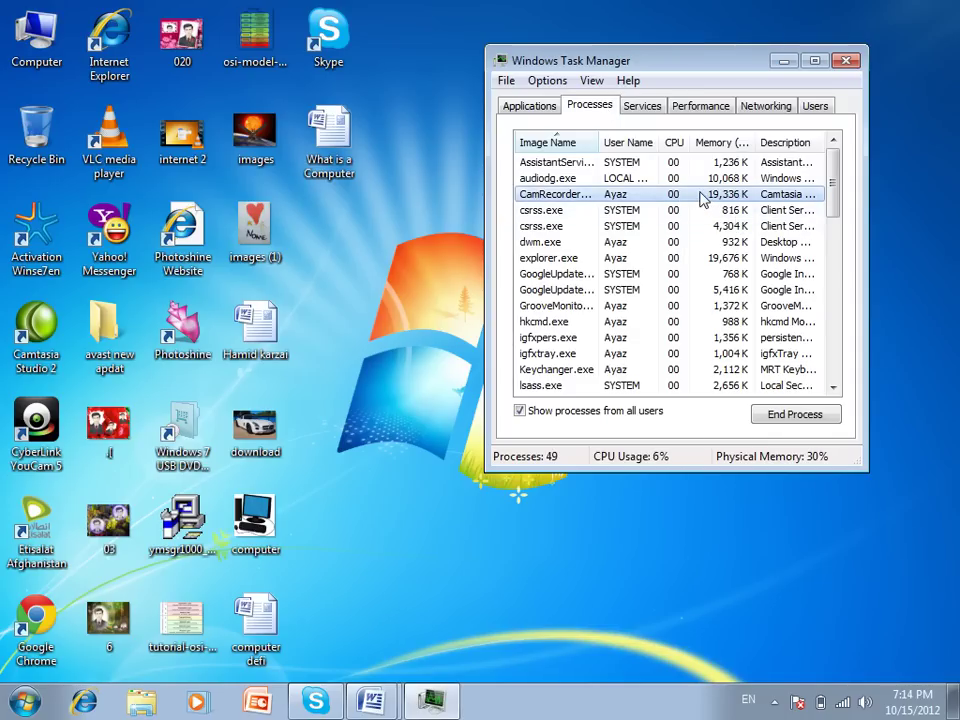
{"action": "double_click", "coordinate": [36, 333]}
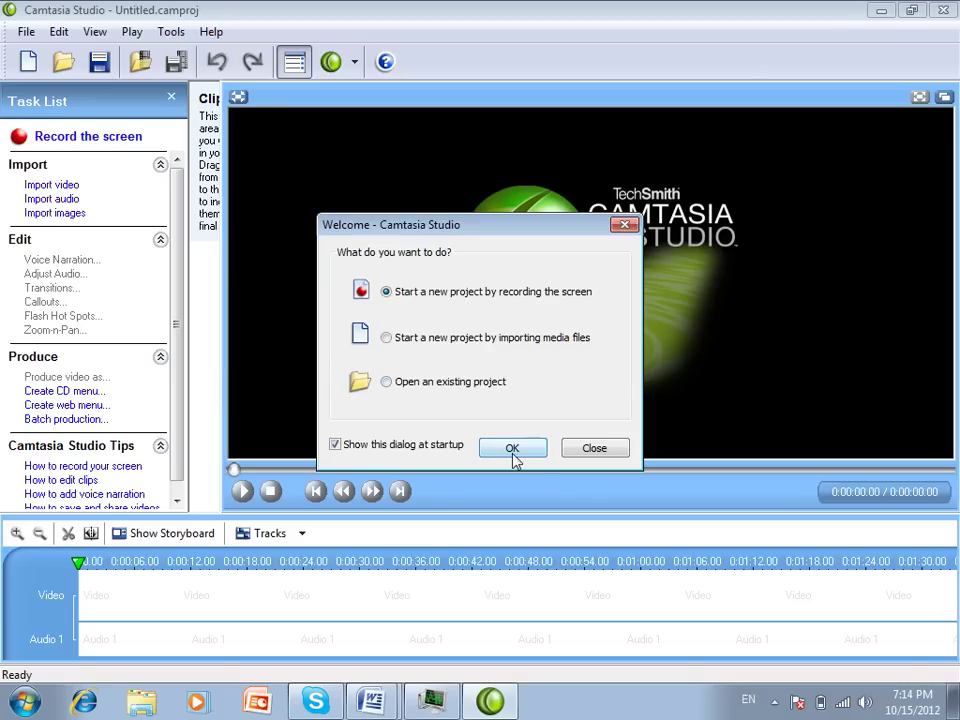
Step: Start a new screen recording project and click through the wizard to Finish
{"action": "left_click", "coordinate": [512, 449]}
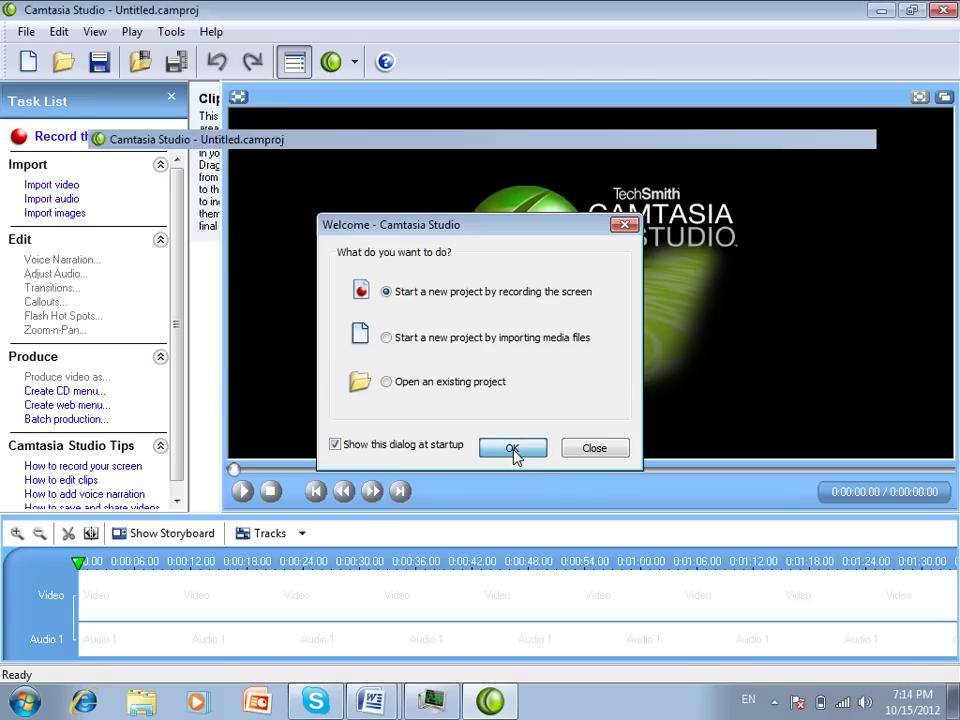
{"action": "left_click", "coordinate": [559, 549]}
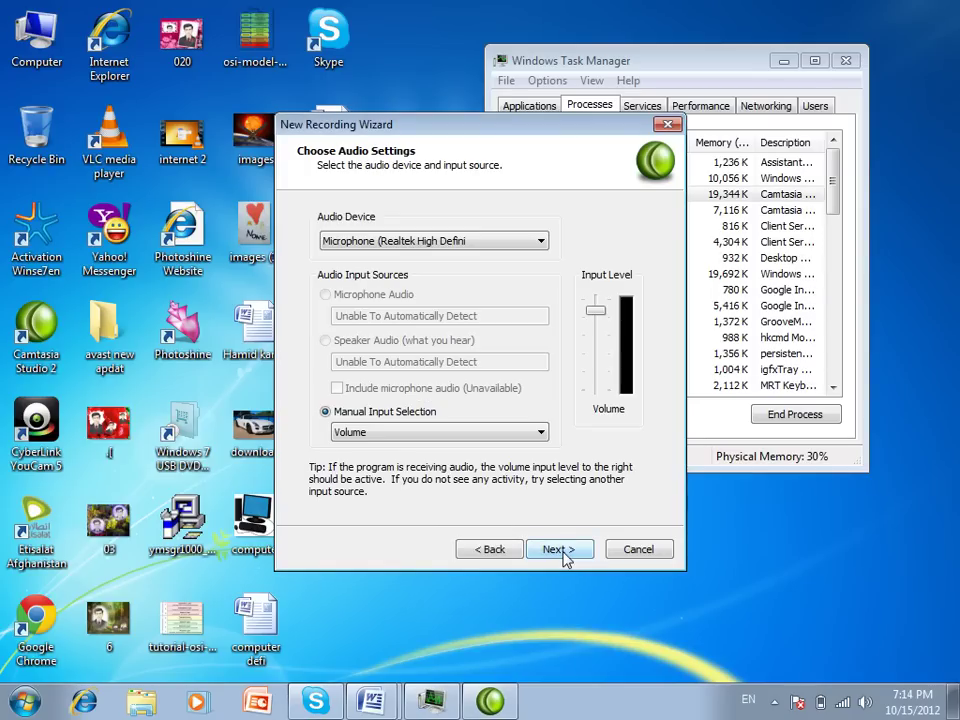
{"action": "left_click", "coordinate": [559, 549]}
{"action": "left_click", "coordinate": [559, 549]}
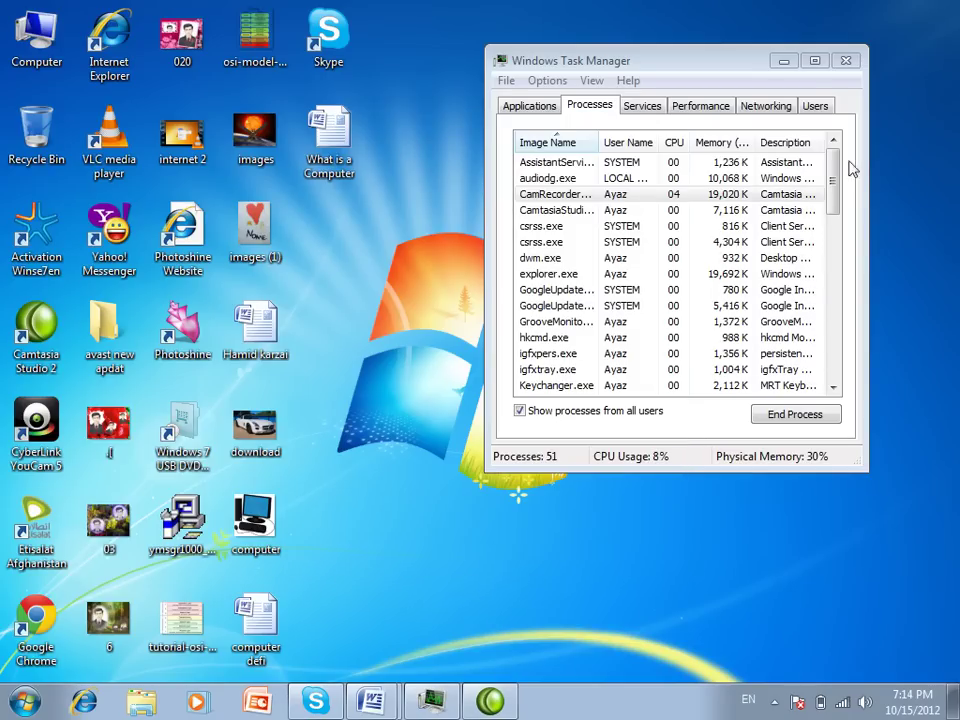
Step: Close Task Manager, then restore Camtasia Studio and close it
{"action": "left_click", "coordinate": [845, 60]}
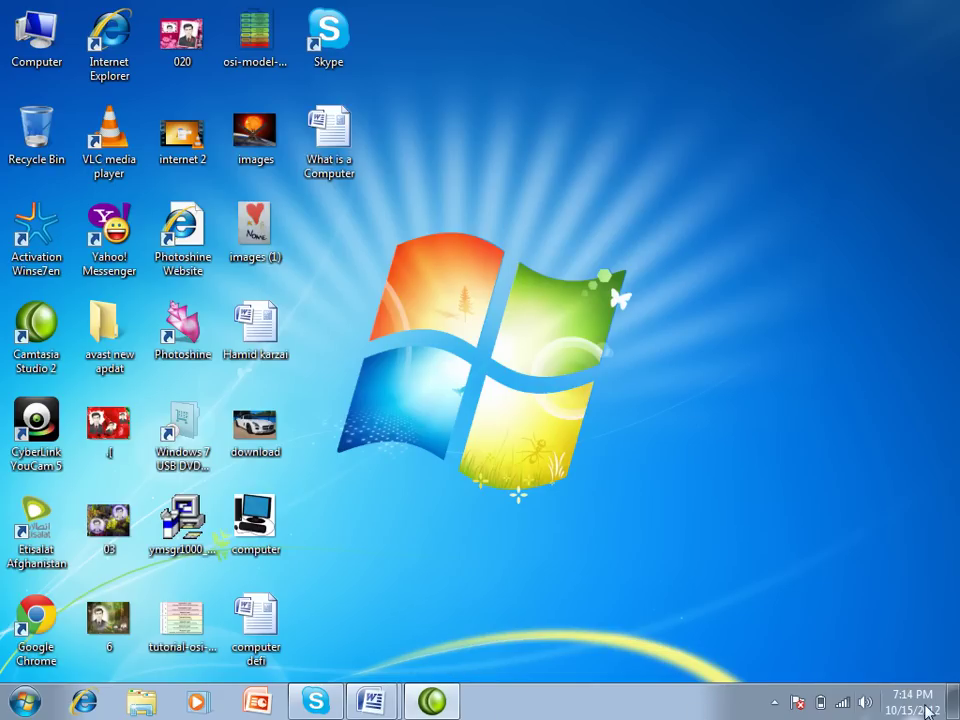
{"action": "left_click", "coordinate": [433, 703]}
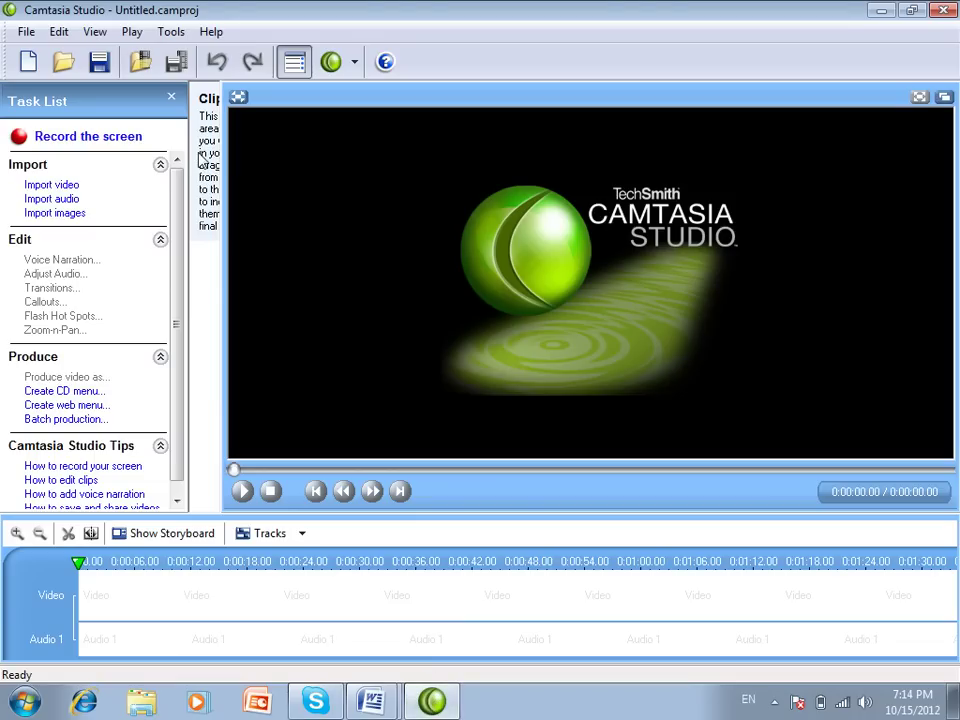
{"action": "left_click", "coordinate": [944, 12]}
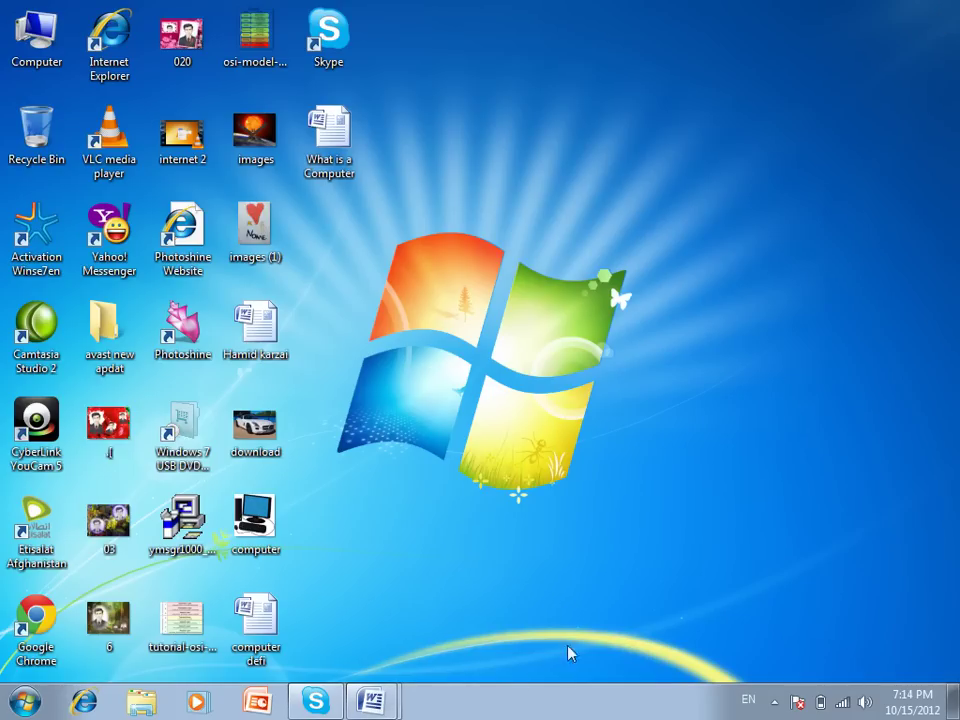
Step: Refresh the desktop twice from its right-click menu
{"action": "right_click", "coordinate": [561, 312]}
{"action": "left_click", "coordinate": [611, 373]}
{"action": "right_click", "coordinate": [550, 320]}
{"action": "left_click", "coordinate": [598, 369]}
Step: Start Task Manager, check the Applications and Processes lists for Camtasia, then close it
{"action": "right_click", "coordinate": [628, 707]}
{"action": "left_click", "coordinate": [671, 641]}
{"action": "left_click", "coordinate": [549, 103]}
{"action": "left_click_drag", "start_coordinate": [614, 63], "coordinate": [528, 72]}
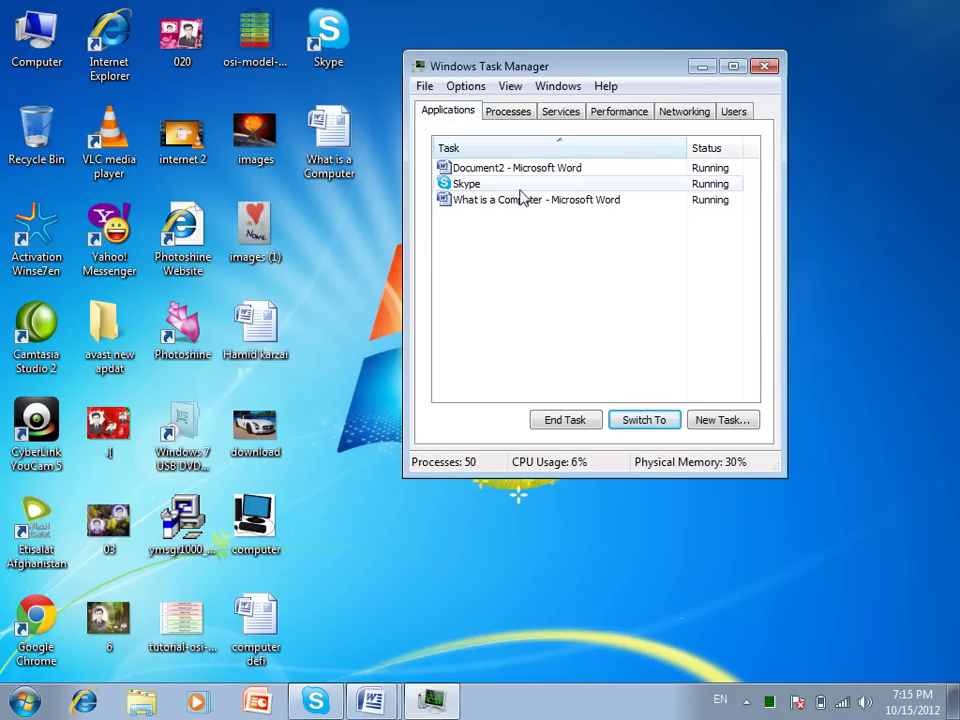
{"action": "left_click", "coordinate": [510, 113]}
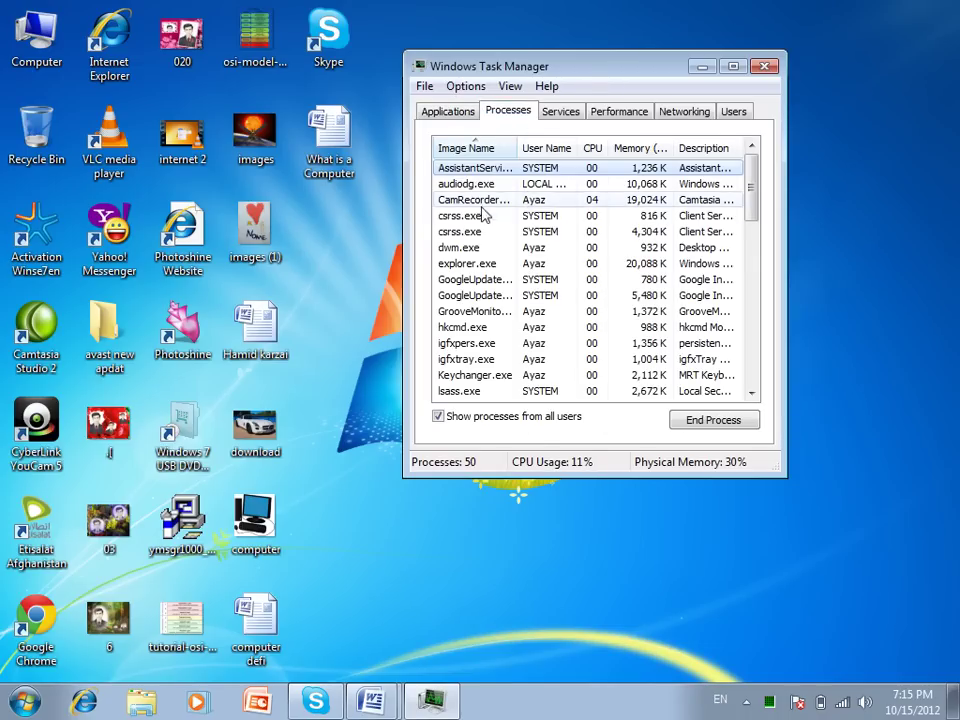
{"action": "left_click", "coordinate": [451, 114]}
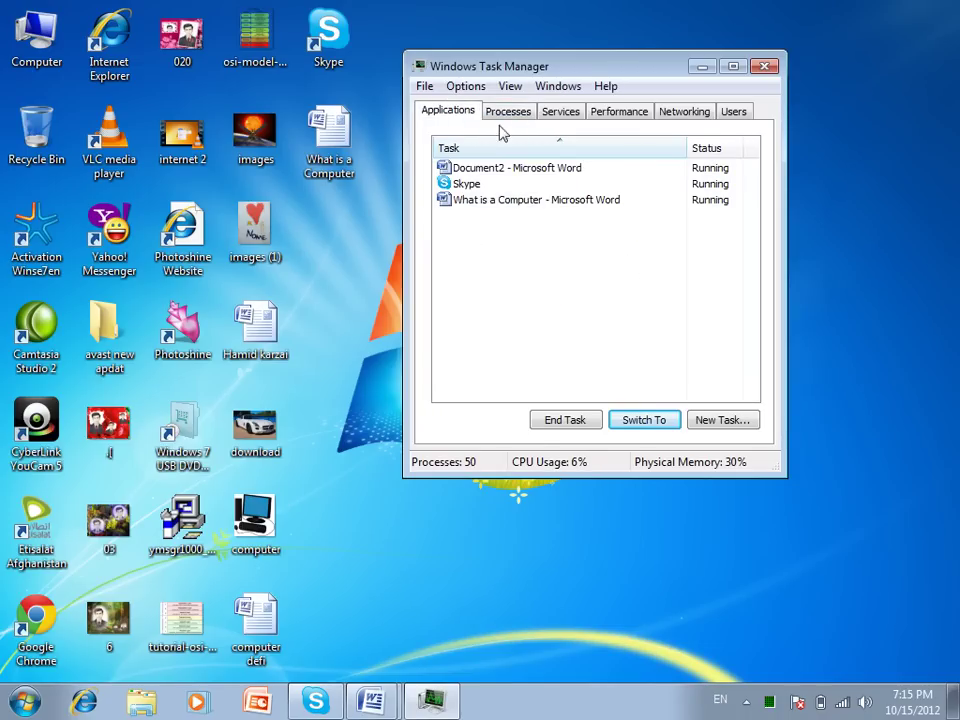
{"action": "left_click", "coordinate": [764, 66]}
Step: Refresh the desktop twice more and open the Start menu
{"action": "right_click", "coordinate": [706, 272]}
{"action": "left_click", "coordinate": [710, 270]}
{"action": "right_click", "coordinate": [531, 368]}
{"action": "left_click", "coordinate": [579, 422]}
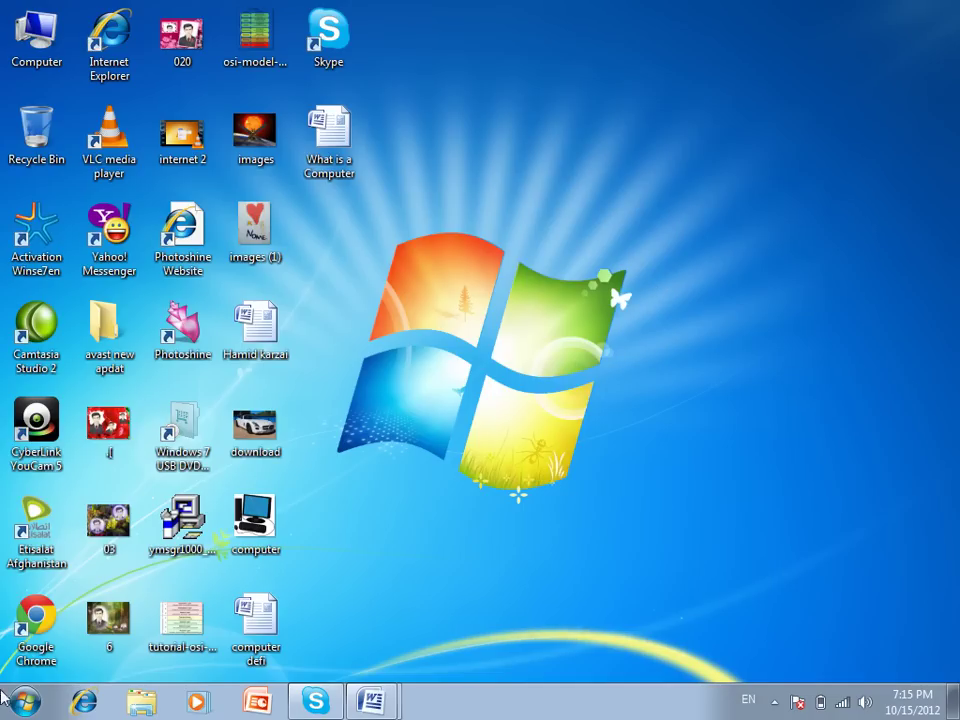
{"action": "left_click", "coordinate": [8, 700]}
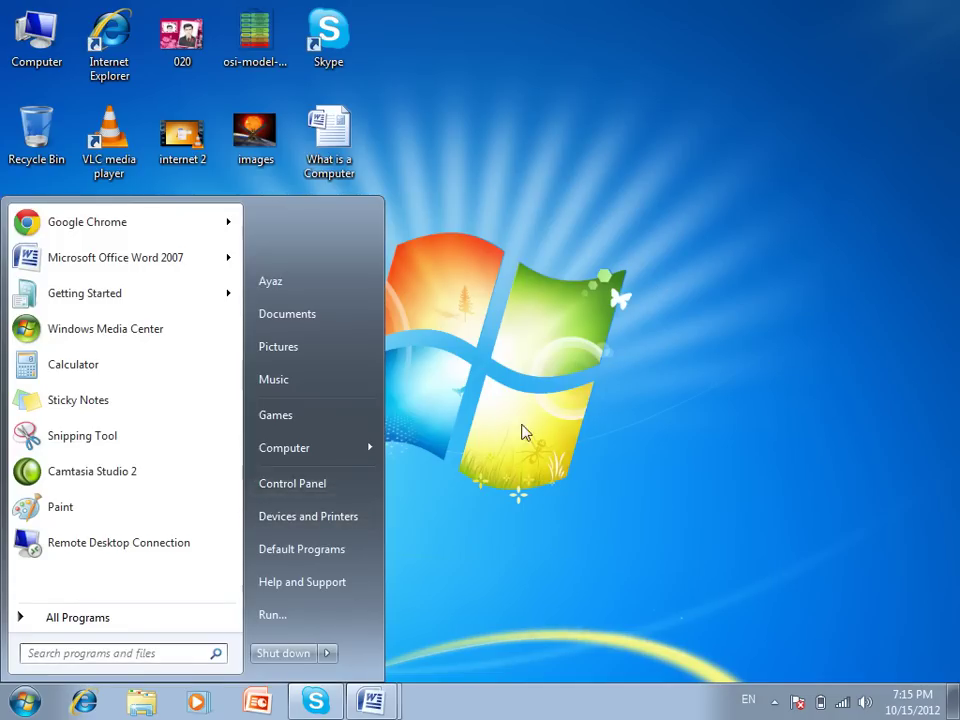